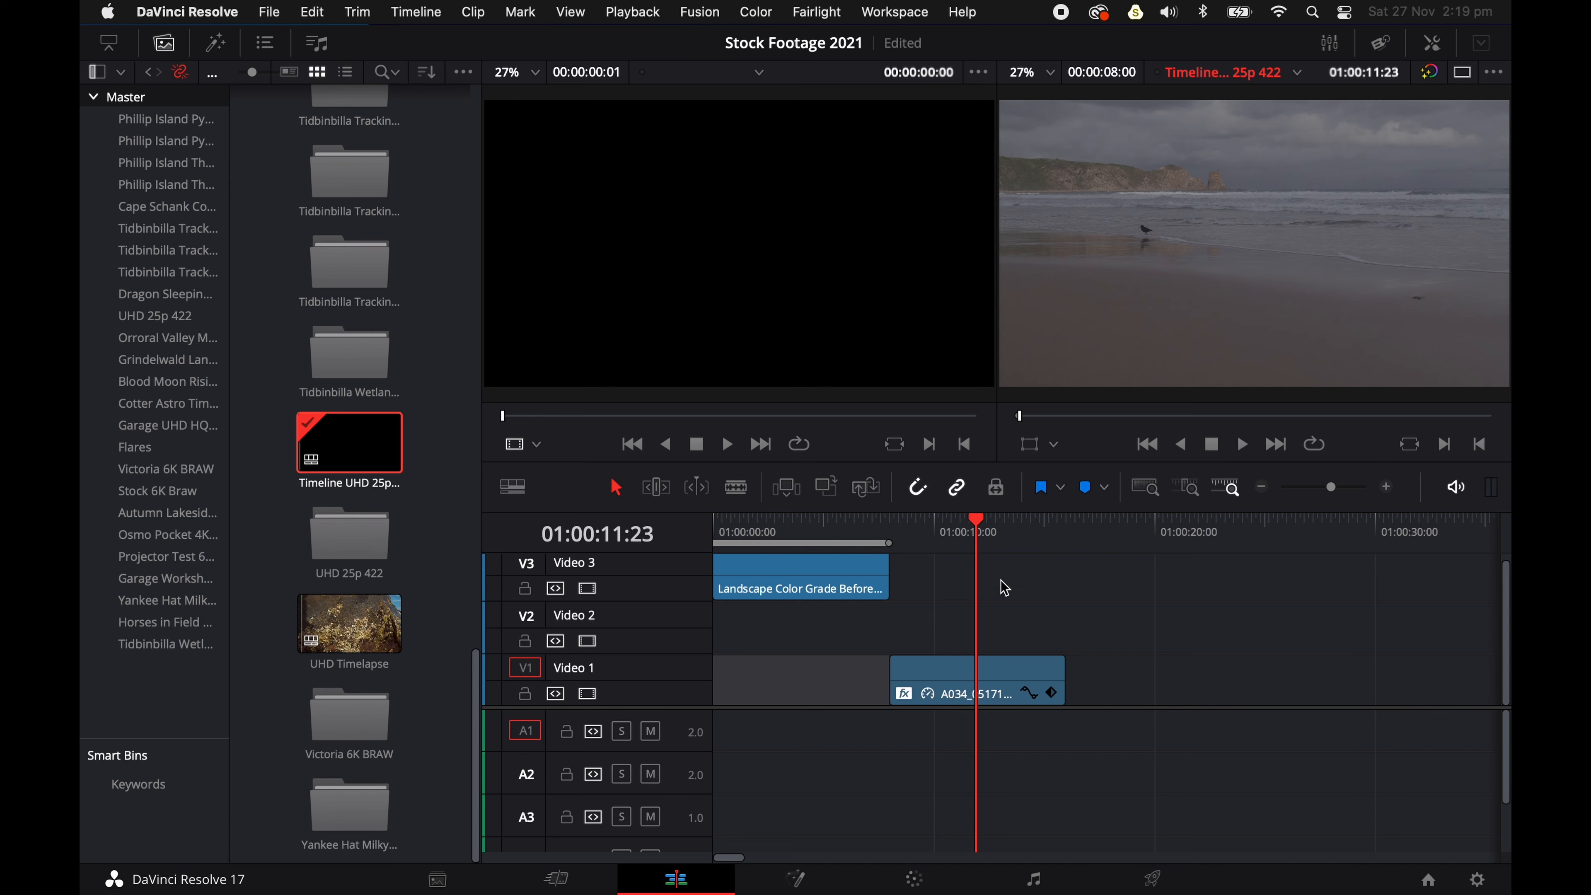
Examine the format settings of the Timeline UHD 25p 422 timeline and the project settings without changing them
right_click(344, 432)
mouse_move(415, 459)
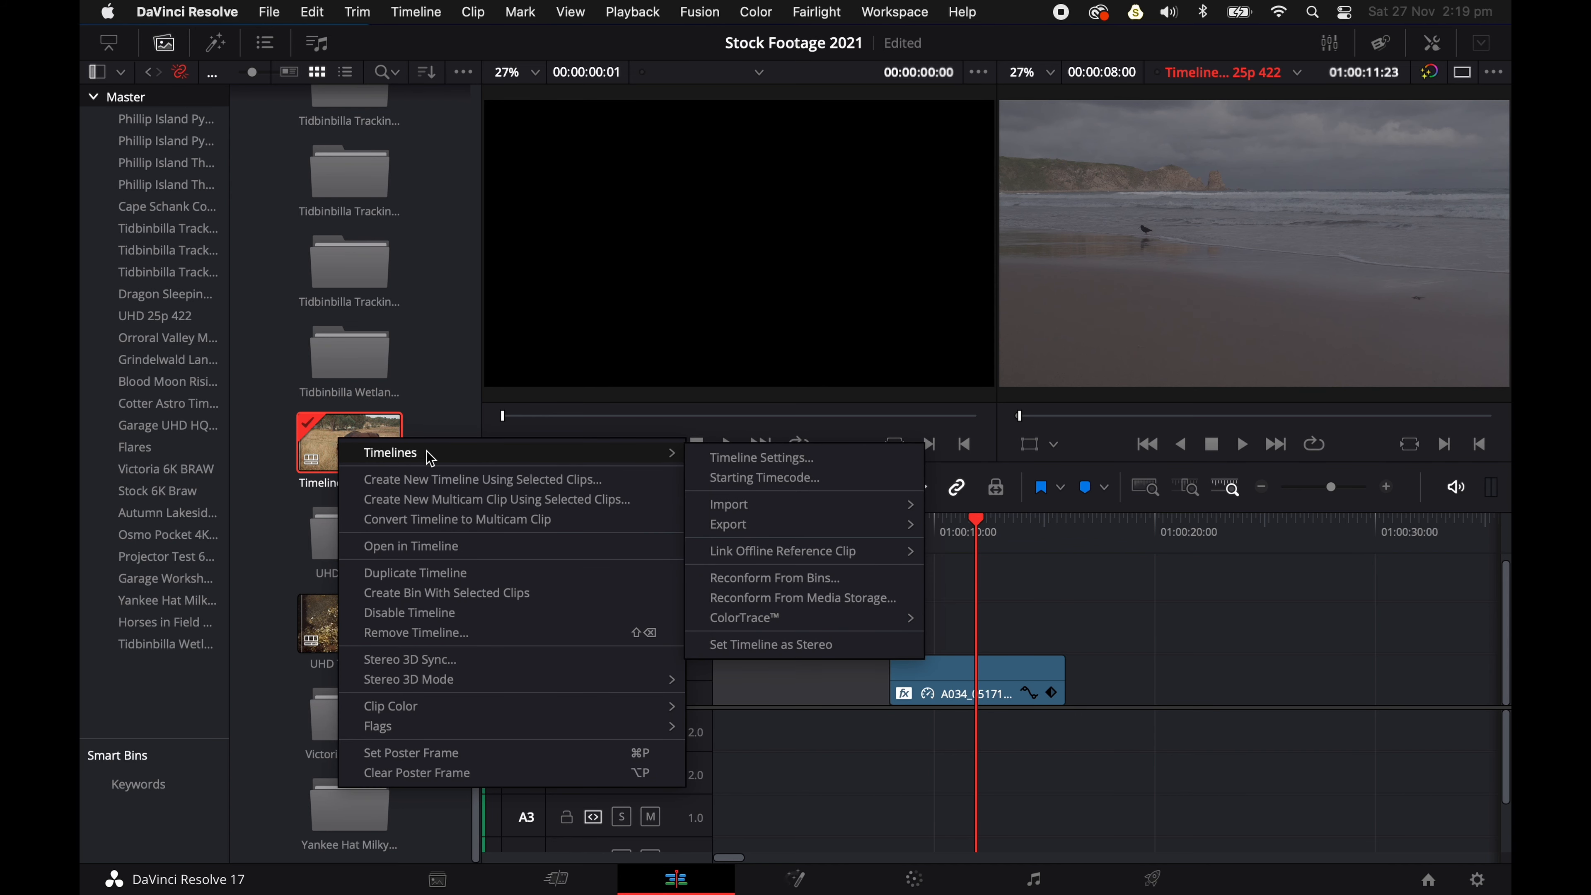
left_click(758, 459)
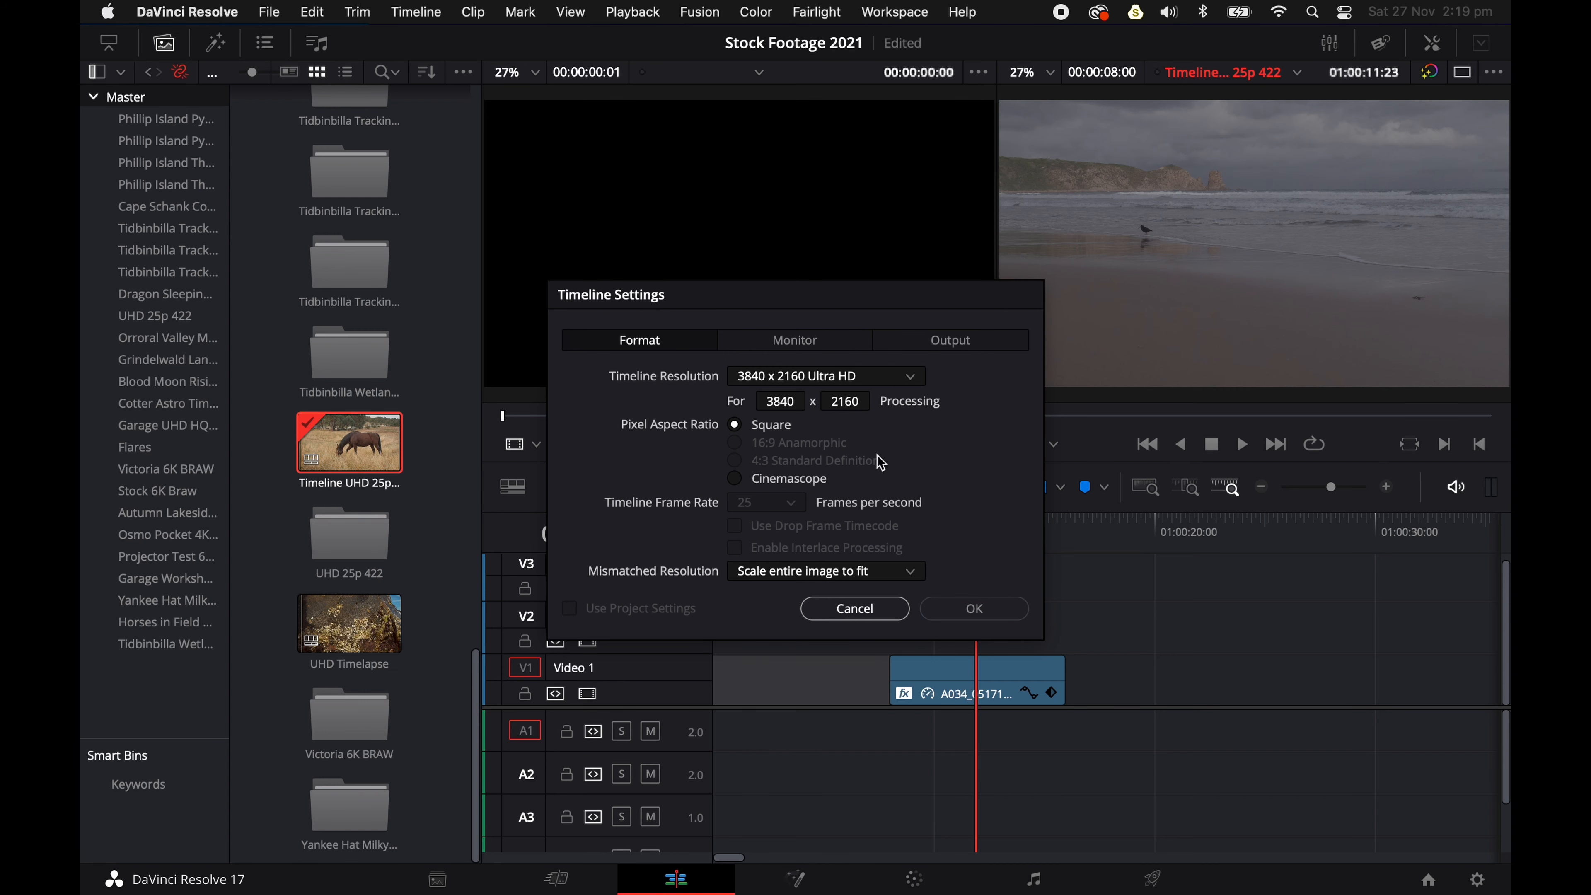
left_click(811, 613)
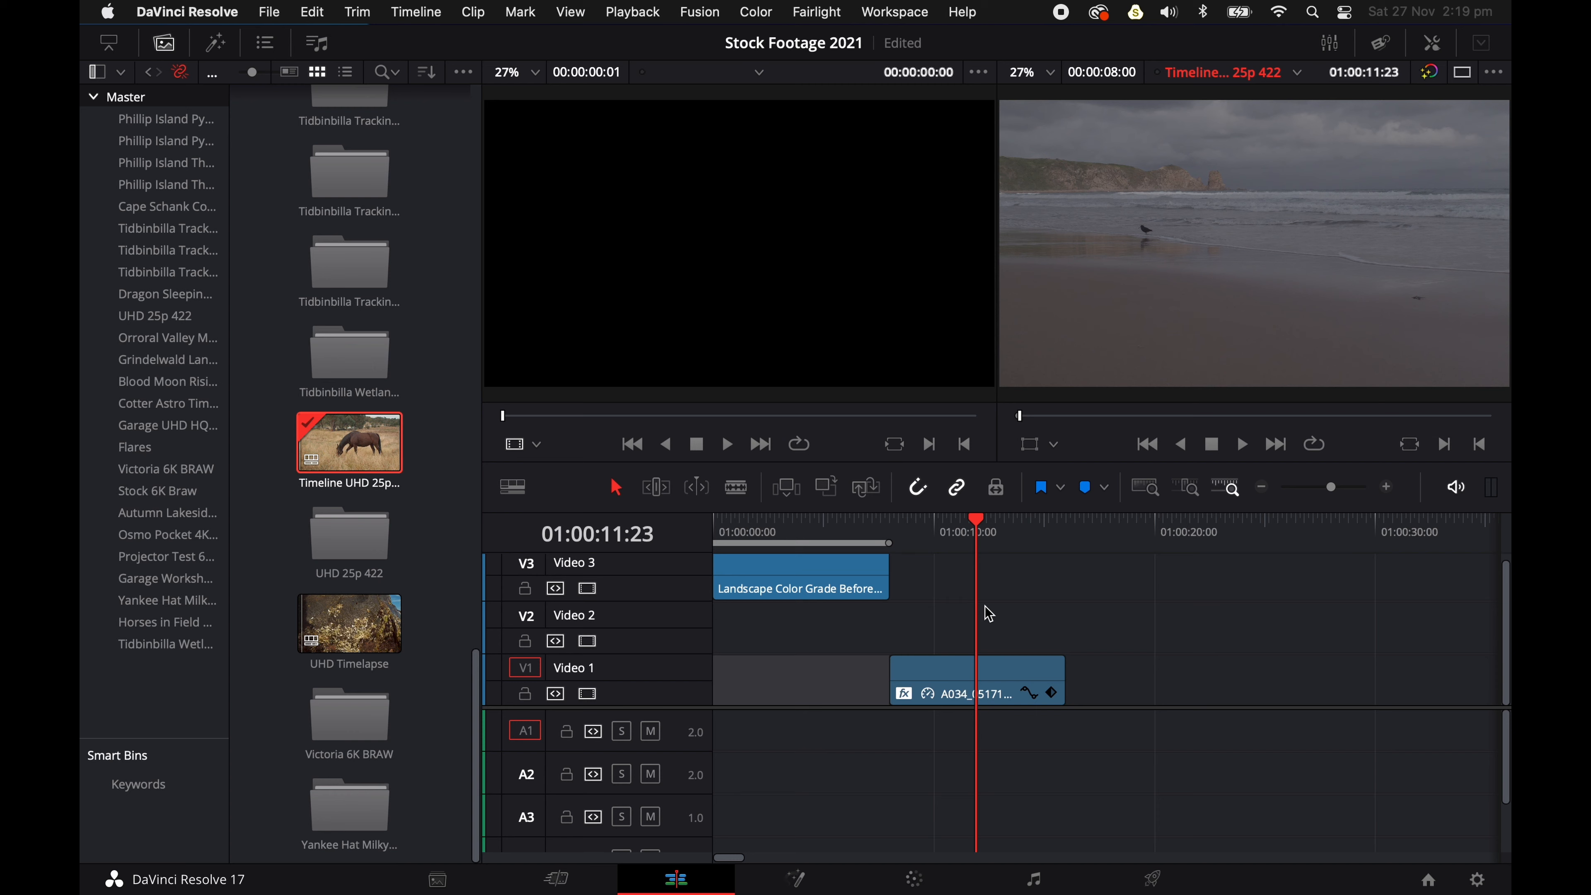
left_click(1477, 879)
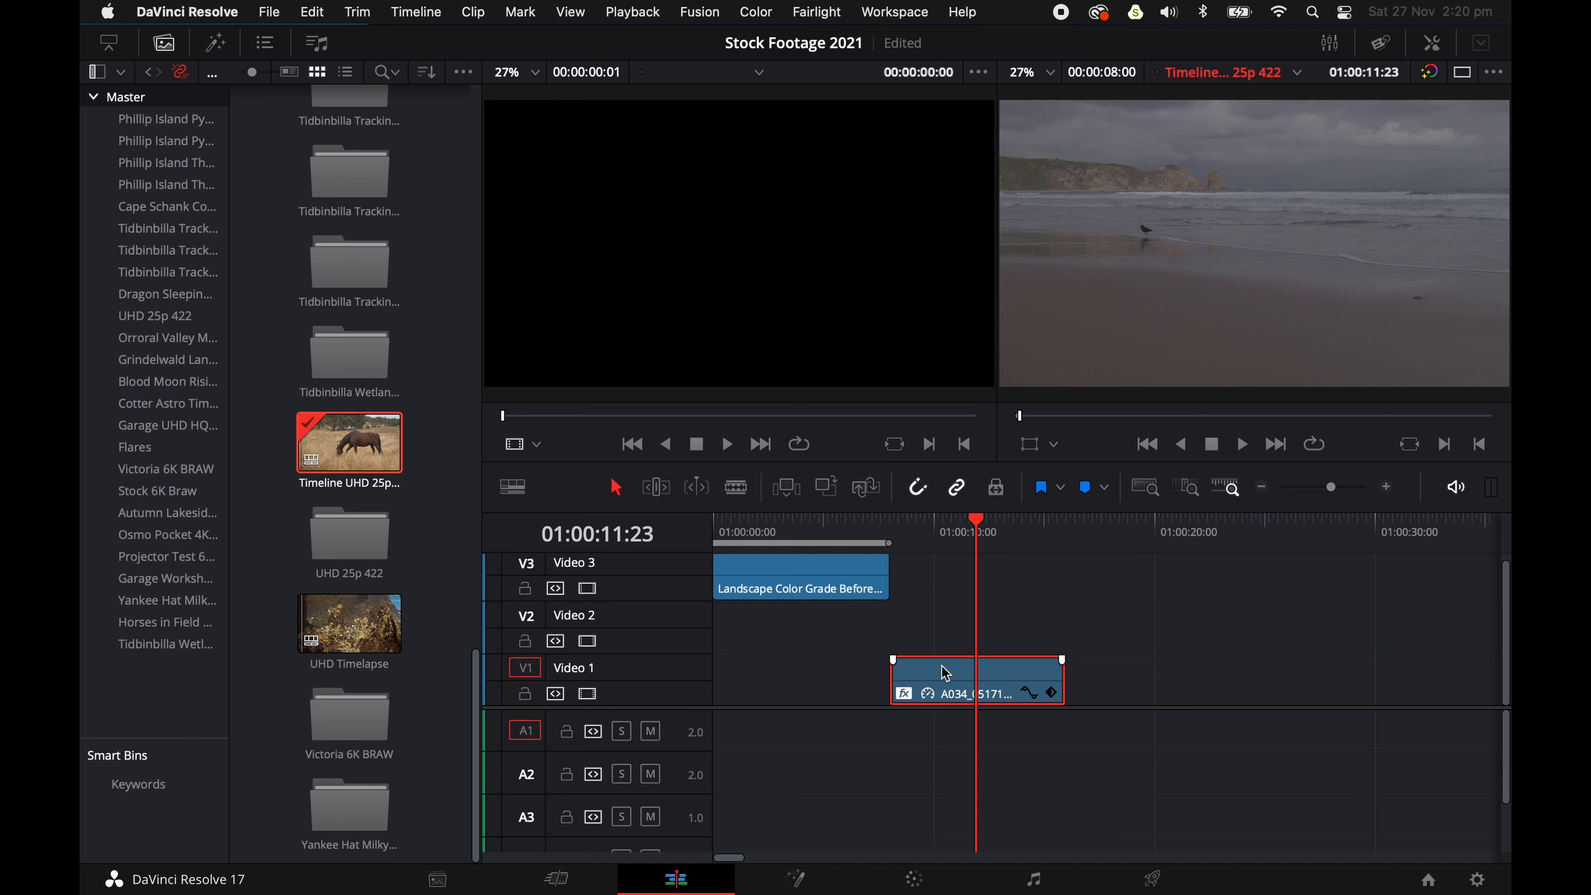
Open the beach clip for colour grading and label its first node "Noise Red"
left_click(915, 880)
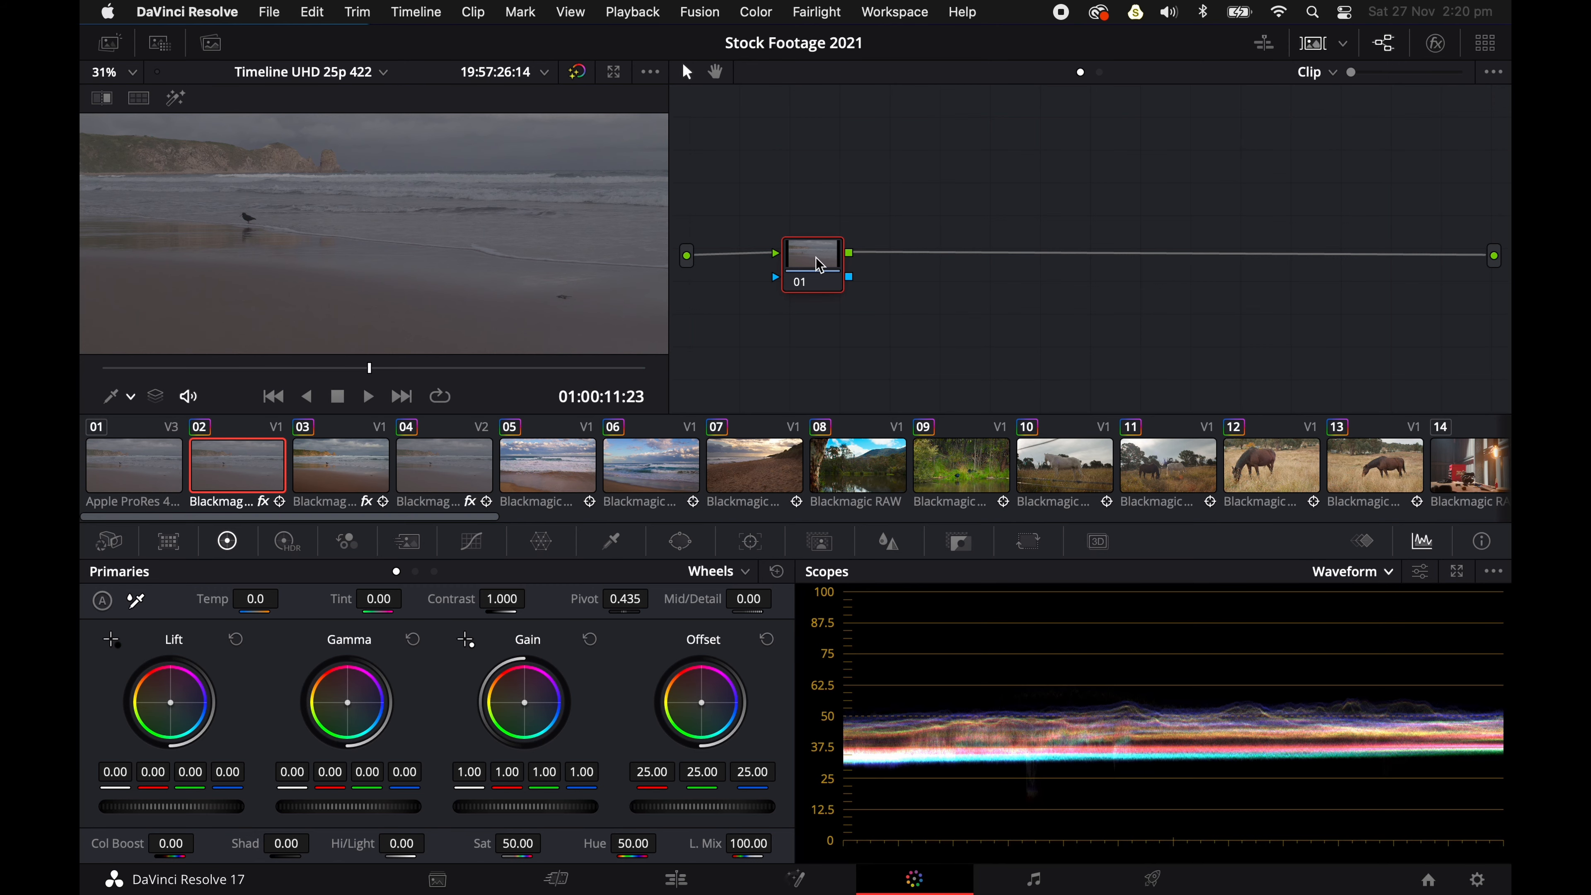
key("super+f")
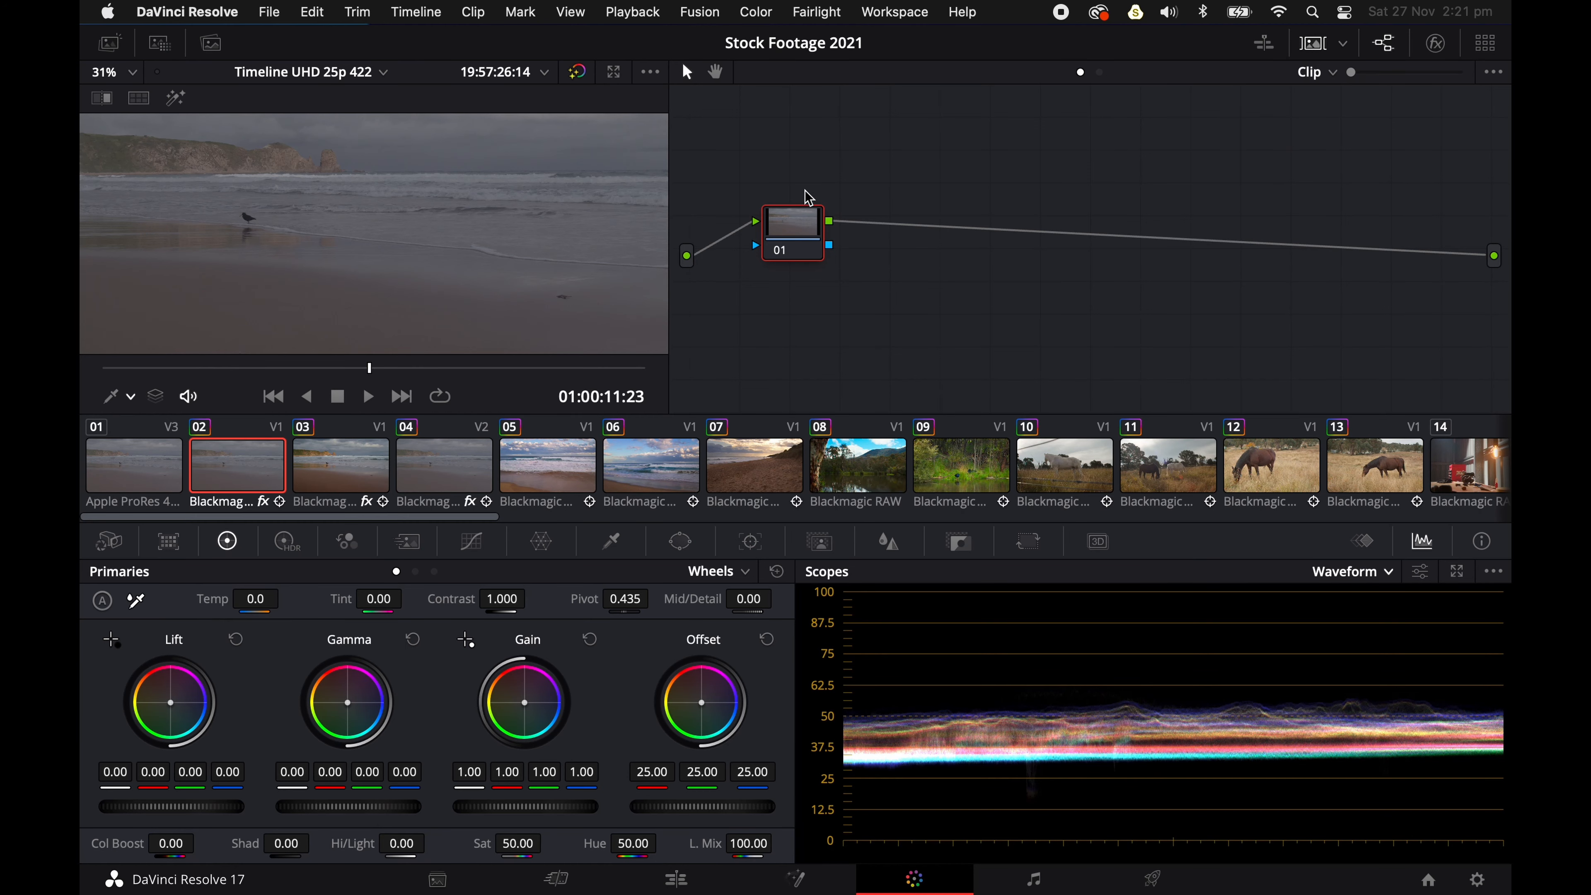
right_click(783, 219)
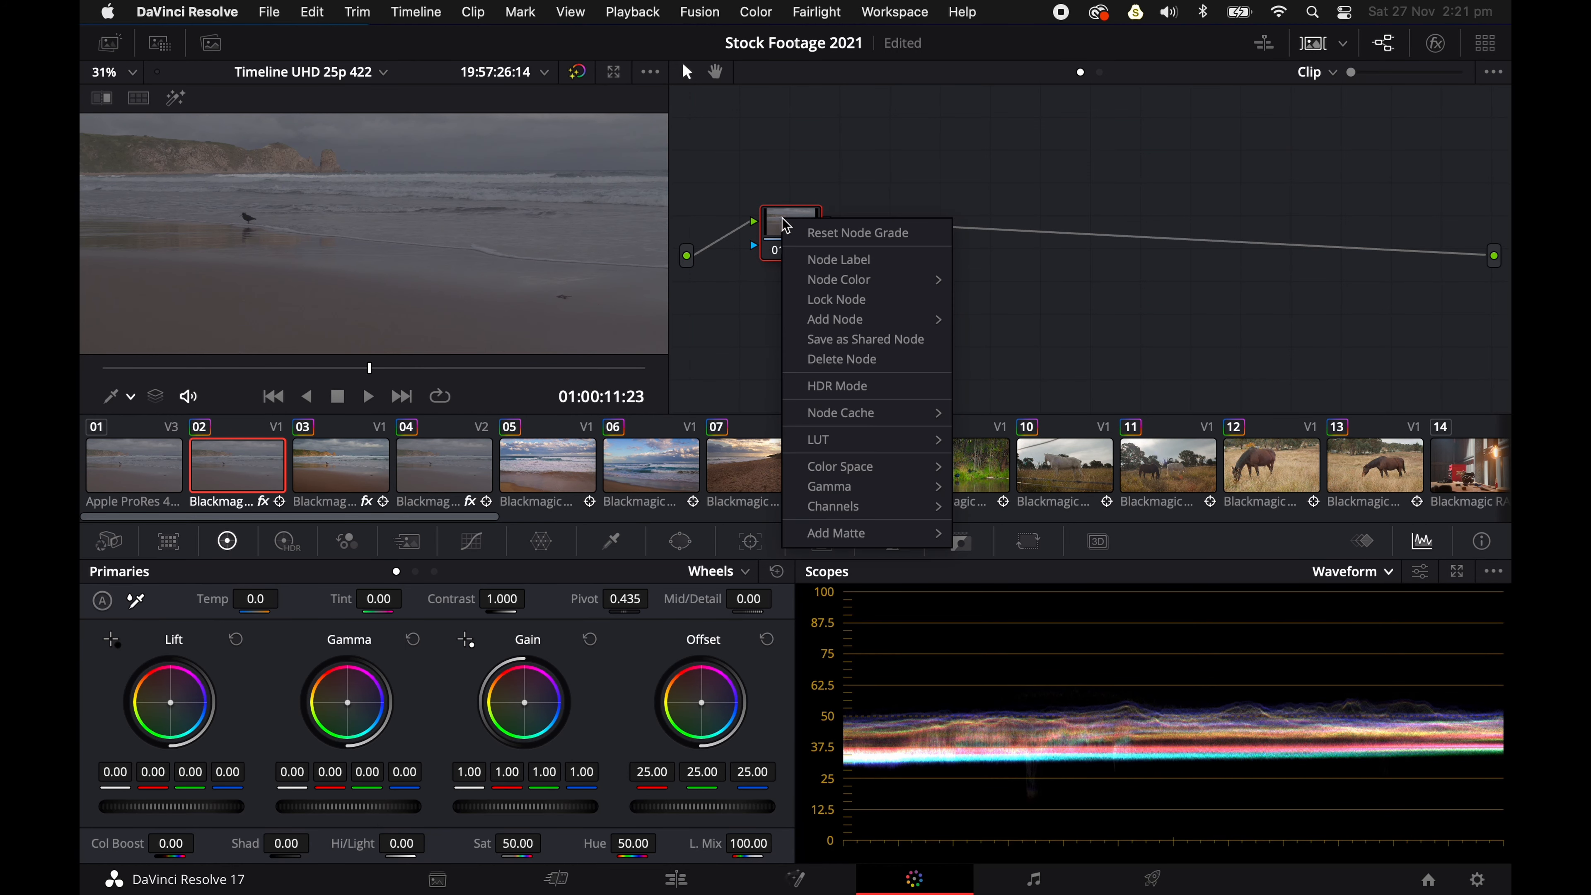
left_click(840, 265)
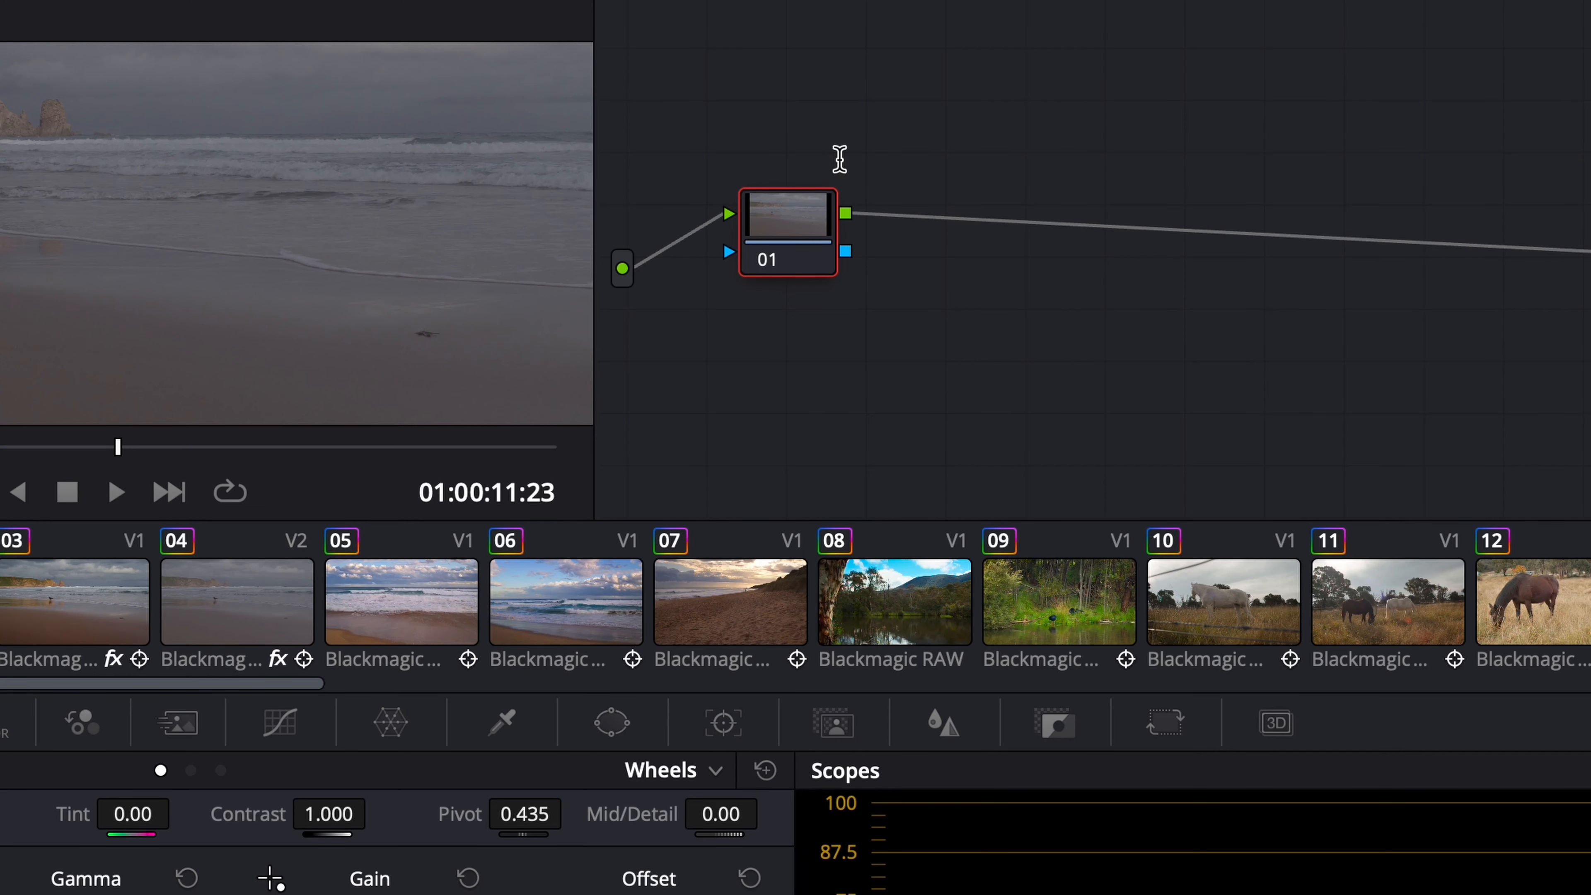
type("Noise Red")
key("Return")
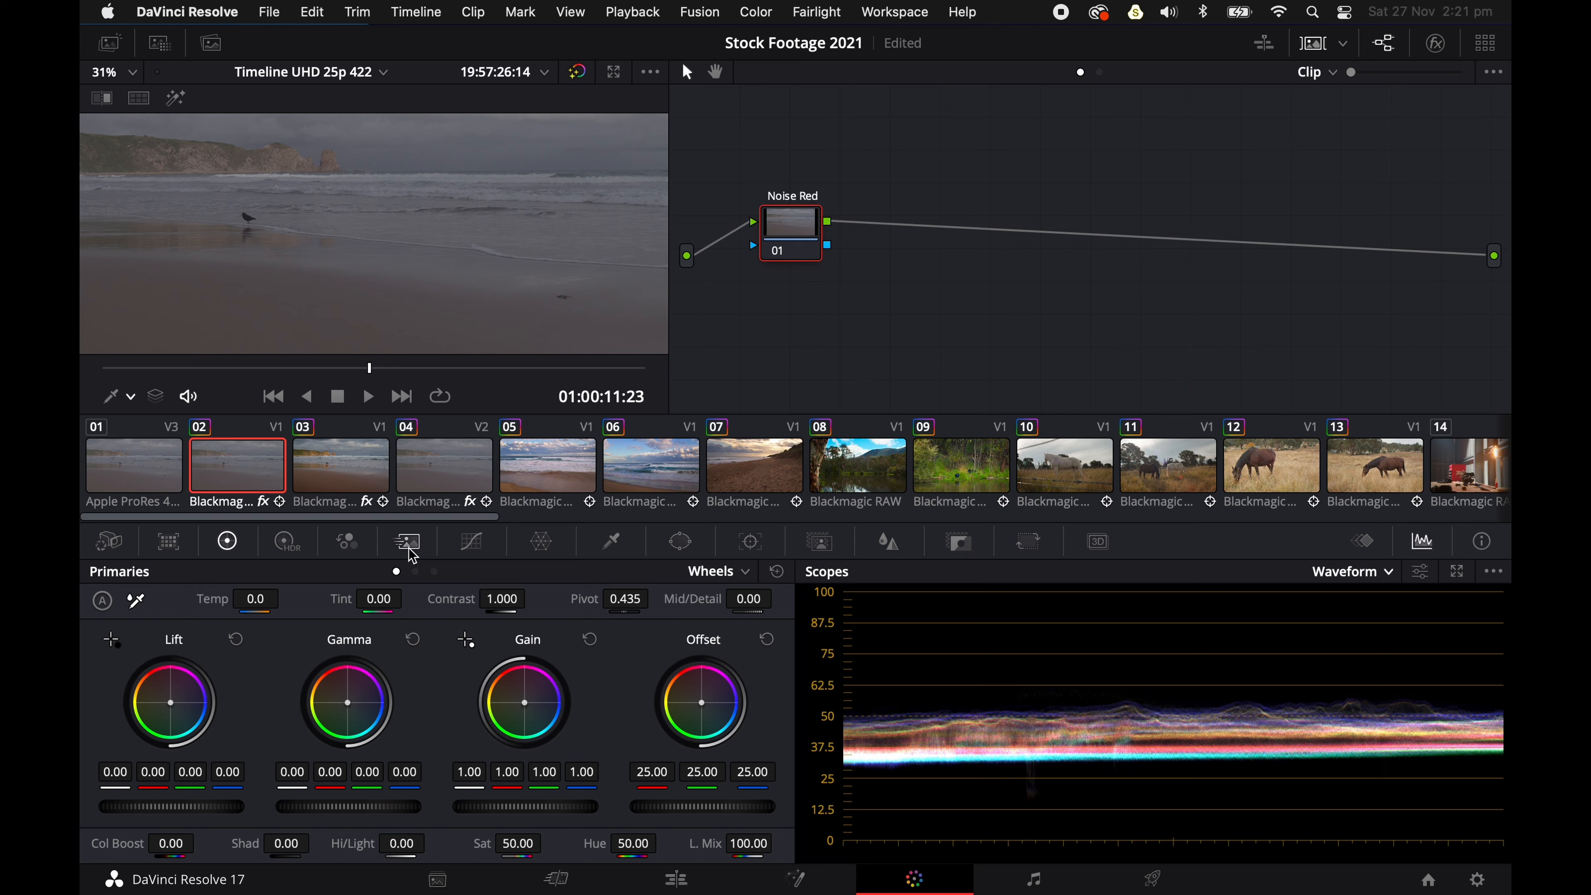
Set the Noise Red node's temporal noise reduction to 3 frames, Better estimation, Medium motion range and linked luma and chroma thresholds of 4
left_click(409, 543)
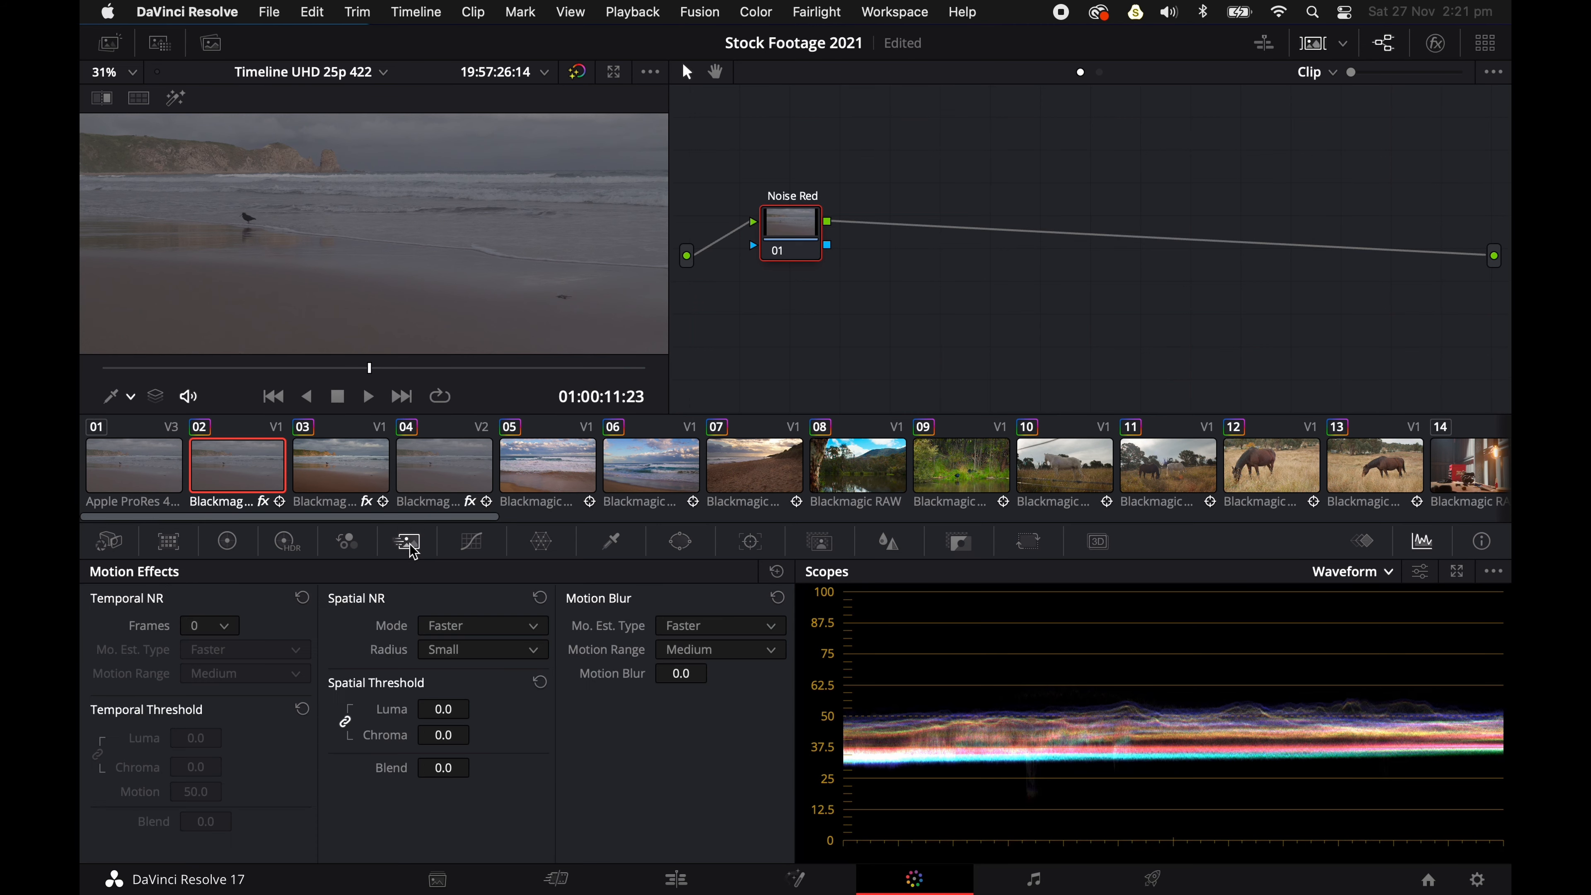
left_click(227, 629)
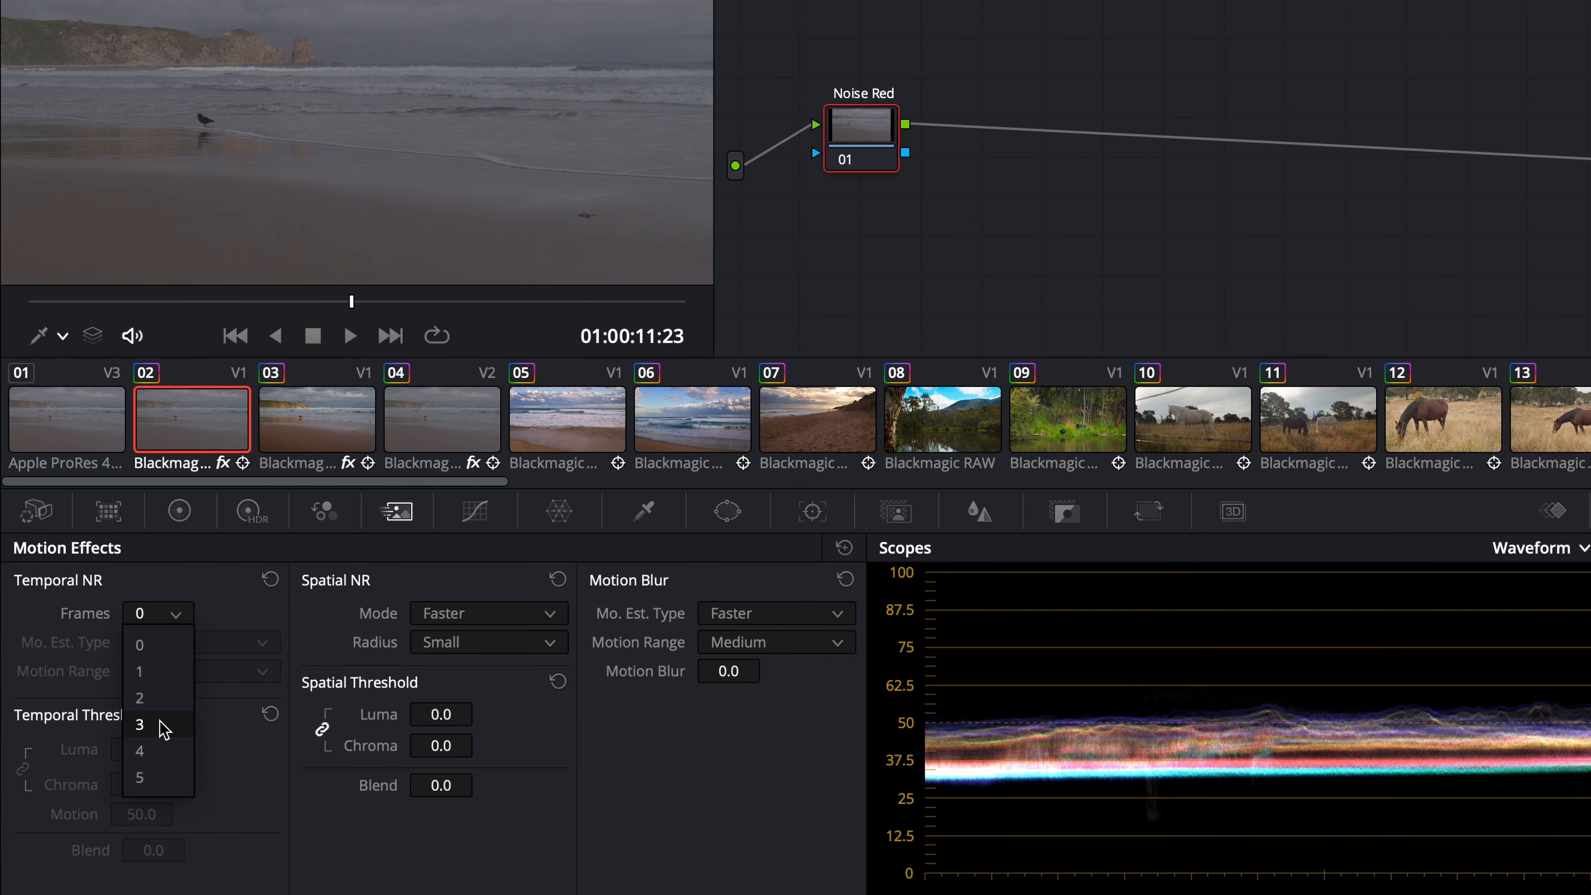
left_click(211, 718)
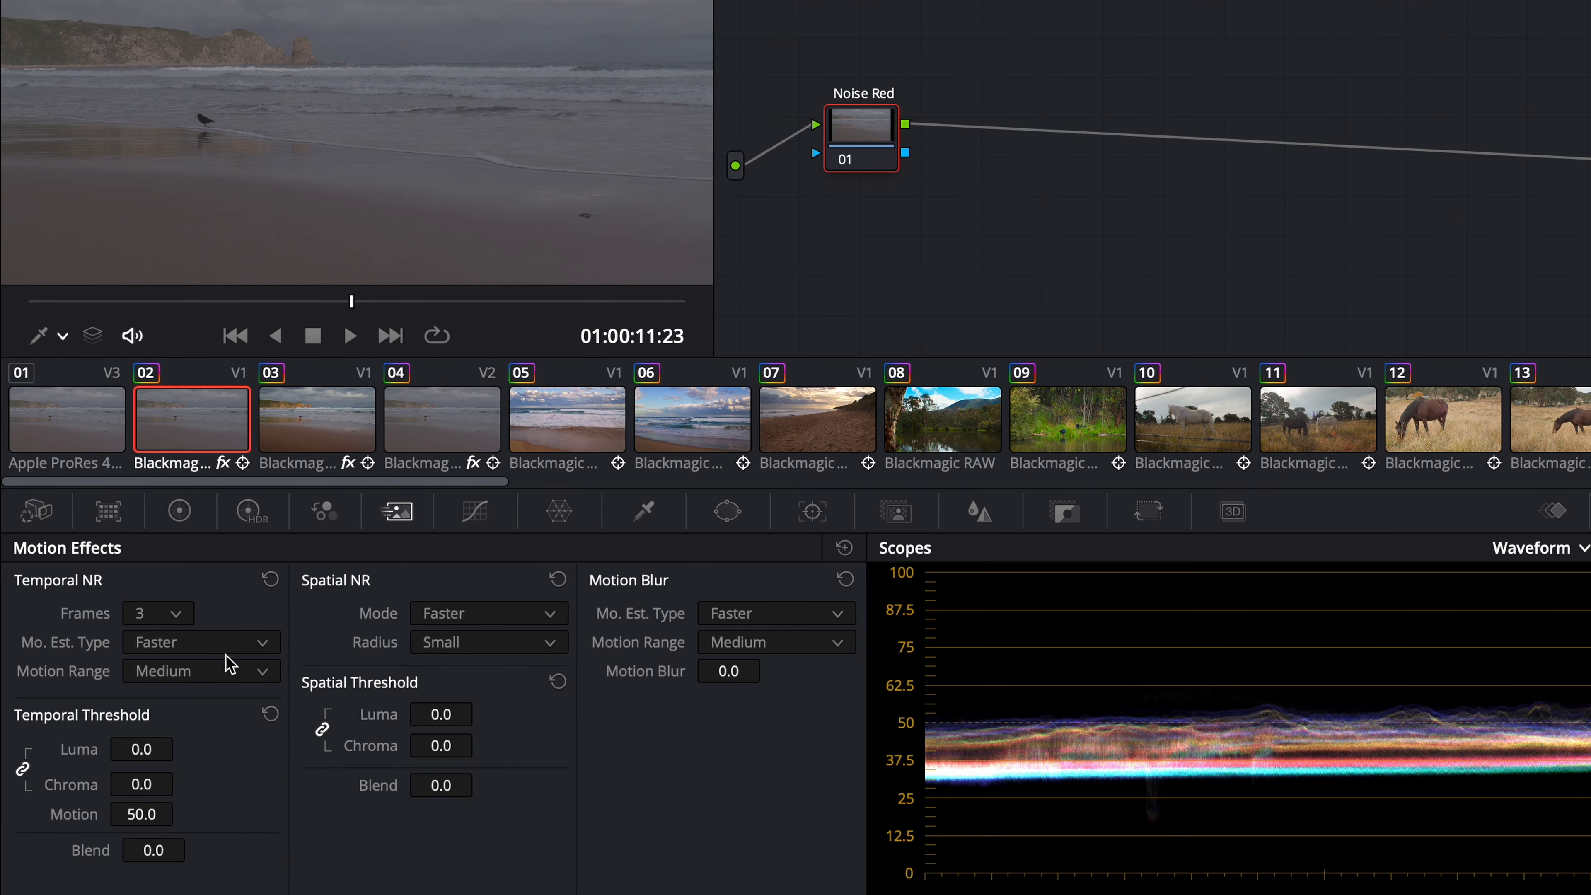
left_click(260, 646)
left_click(218, 702)
left_click(260, 674)
left_click(219, 728)
left_click(142, 749)
type("4")
key("Return")
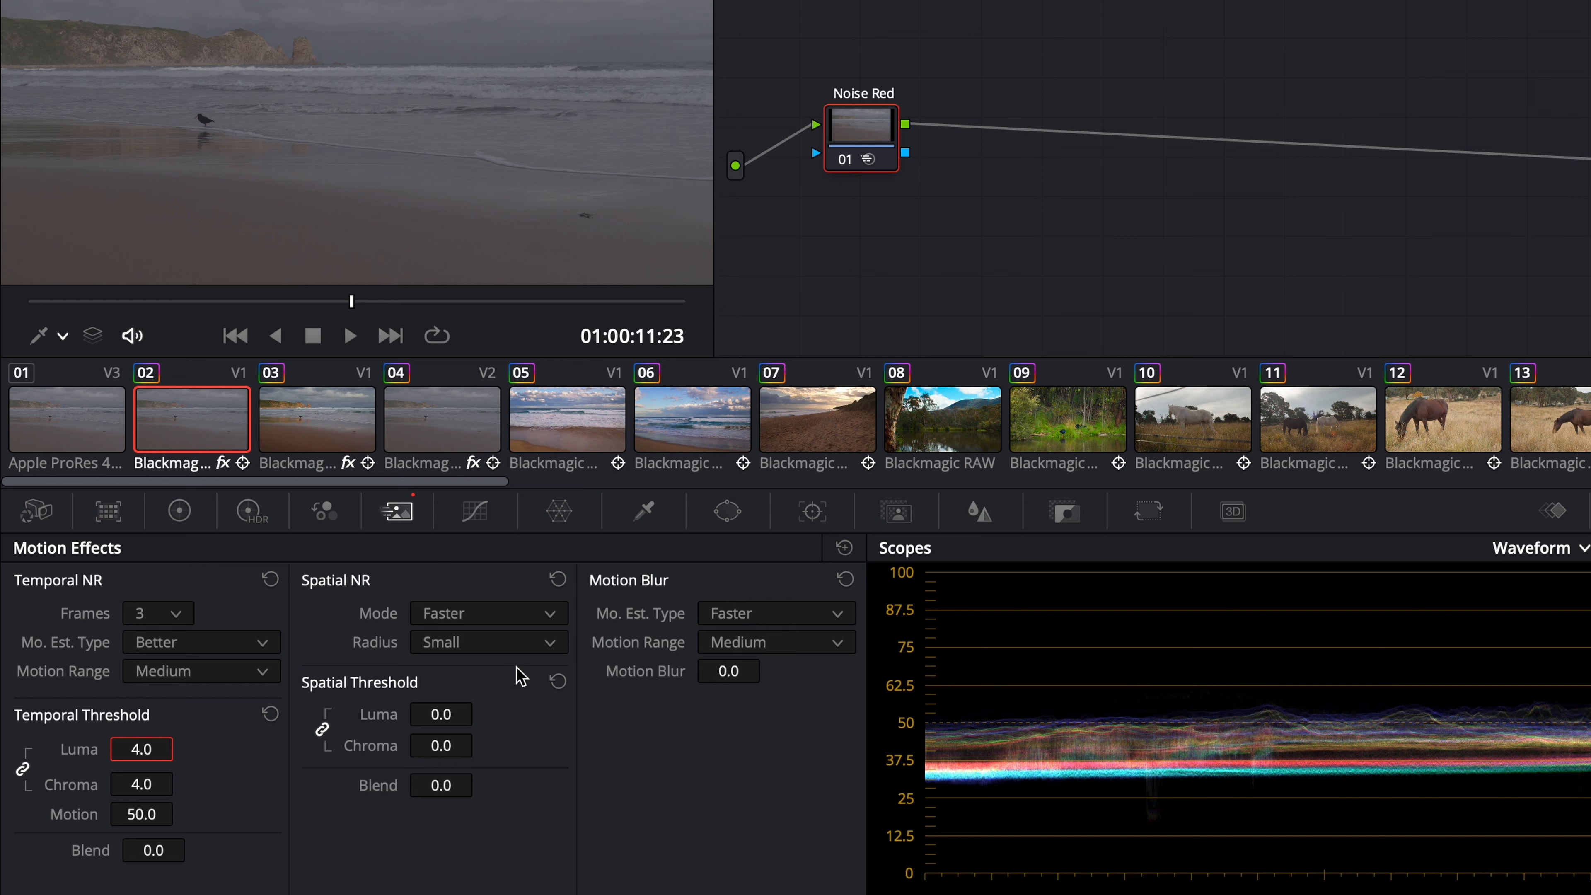
Set the Noise Red node's spatial noise reduction to Better mode, Medium radius and linked luma and chroma thresholds of 4
left_click(547, 614)
left_click(515, 669)
left_click(548, 649)
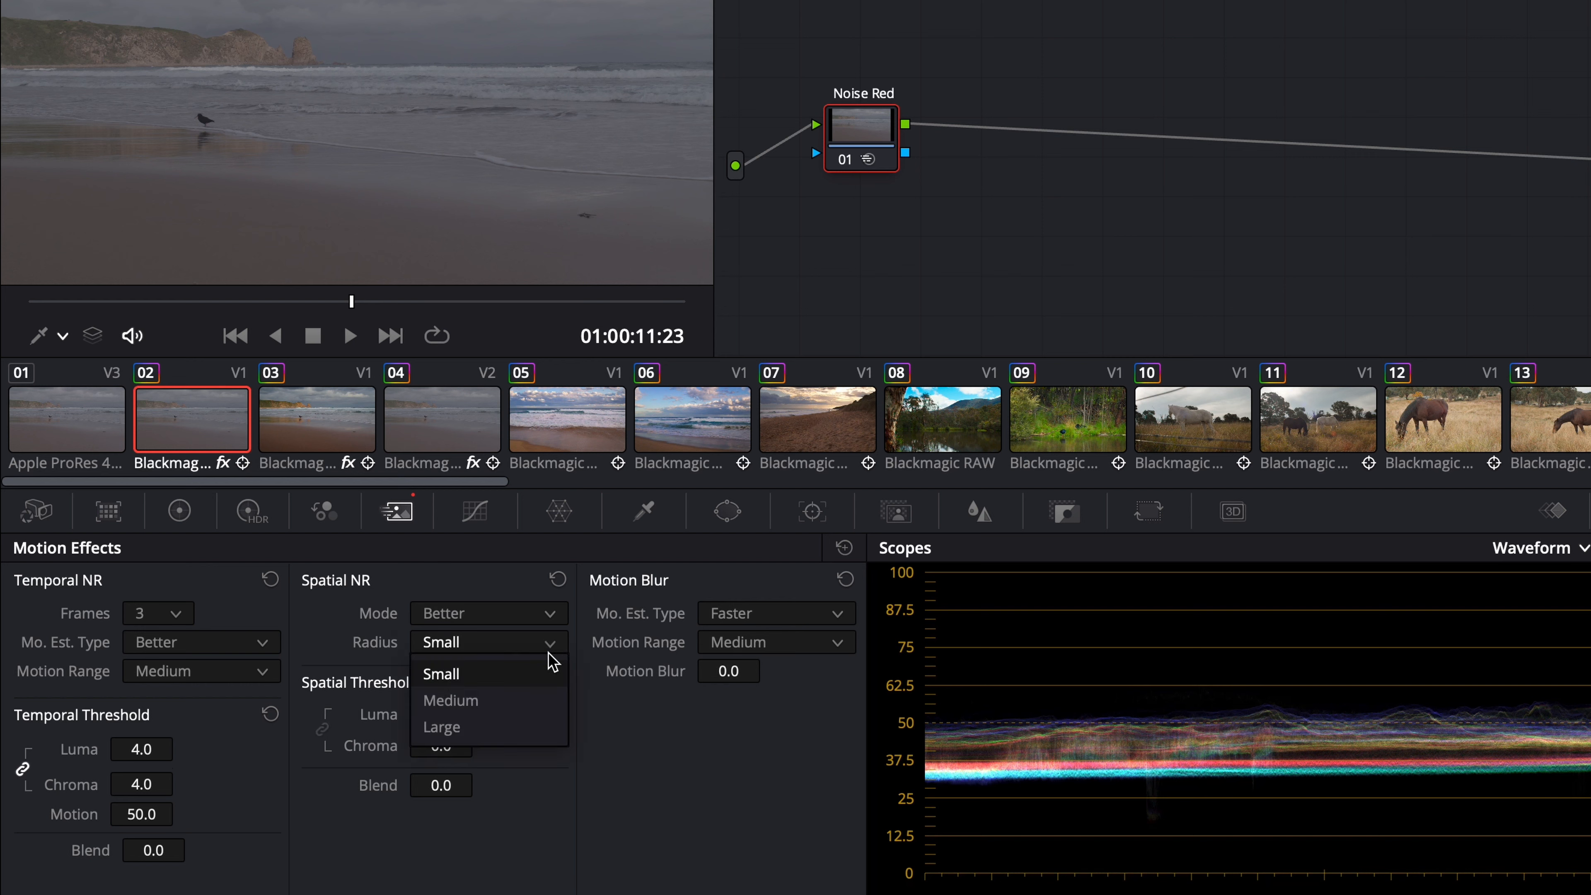
left_click(515, 700)
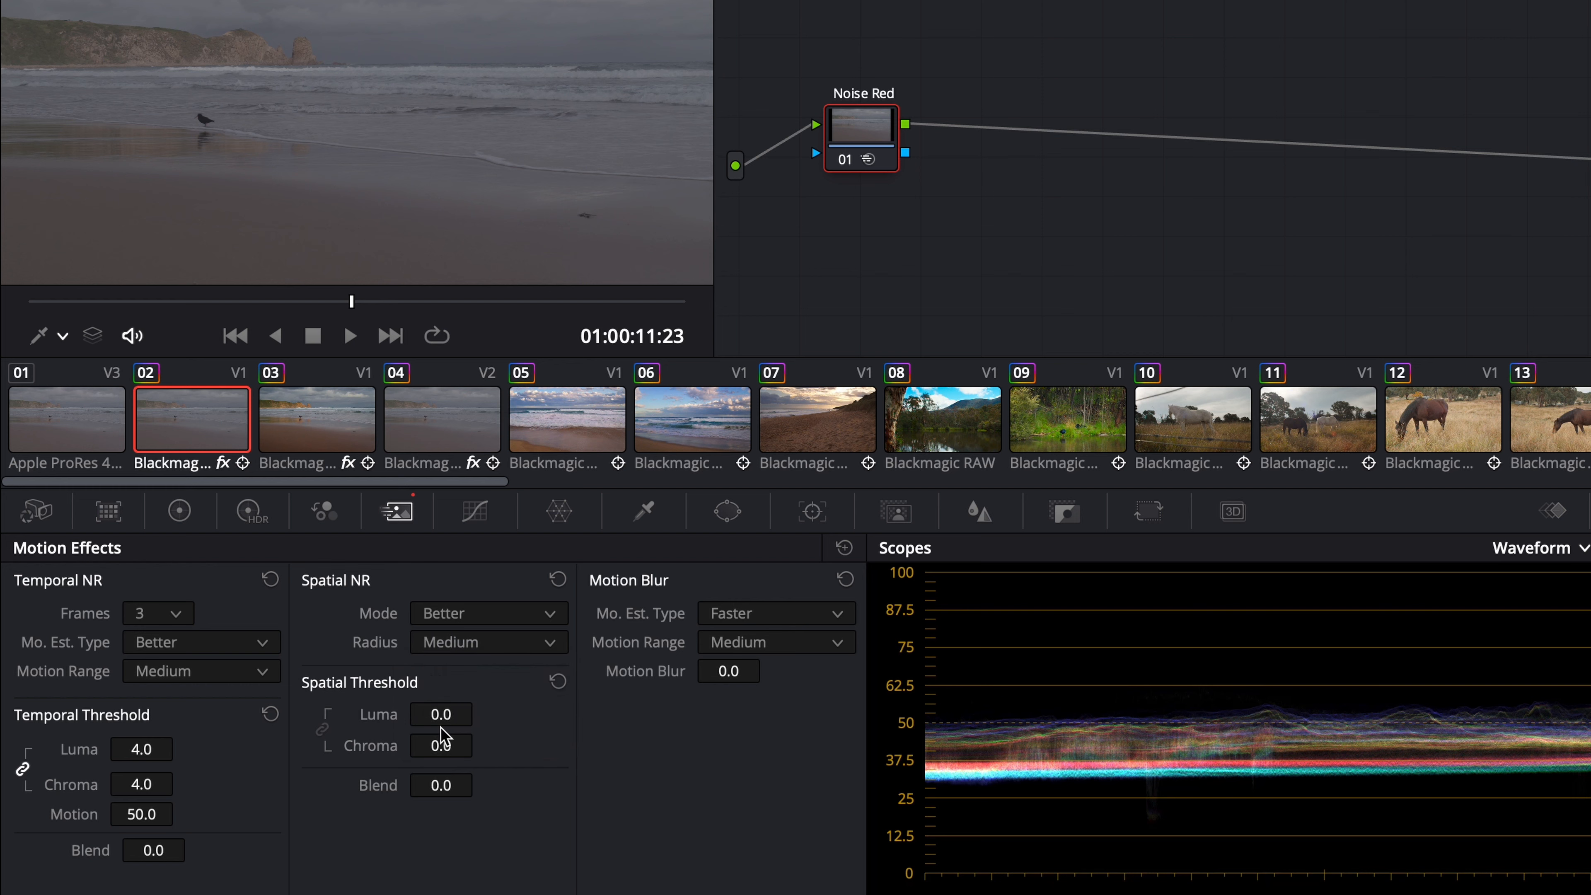
double_click(451, 715)
type("4")
key("Return")
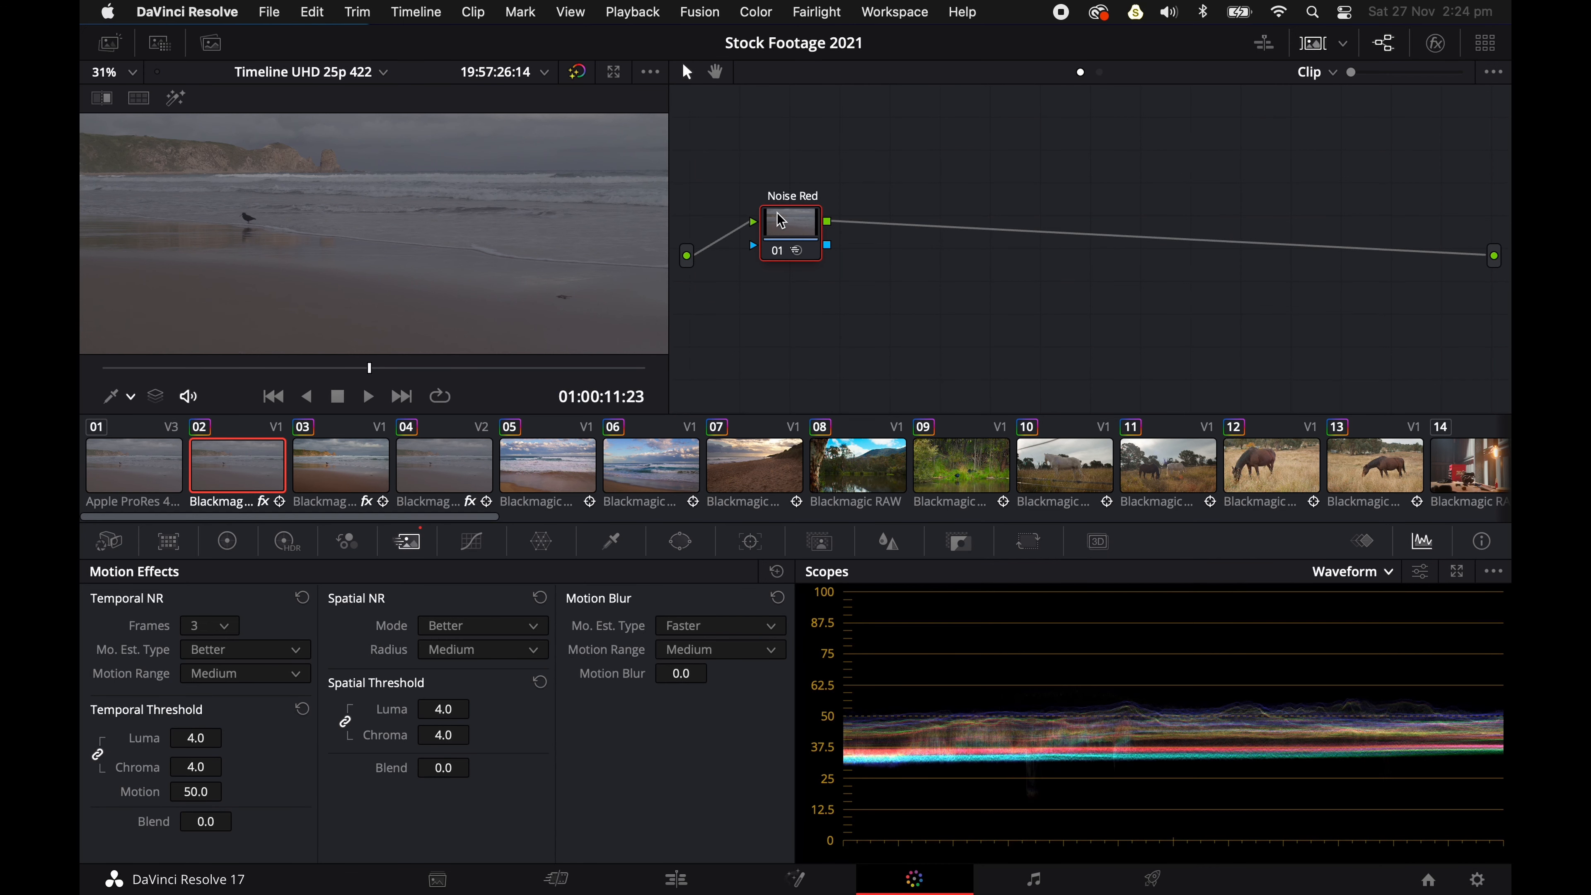
Add a serial node after Noise Red, label it "Prim Grade" and place it beside the first node
left_click(864, 130)
left_click_drag(793, 224, 793, 220)
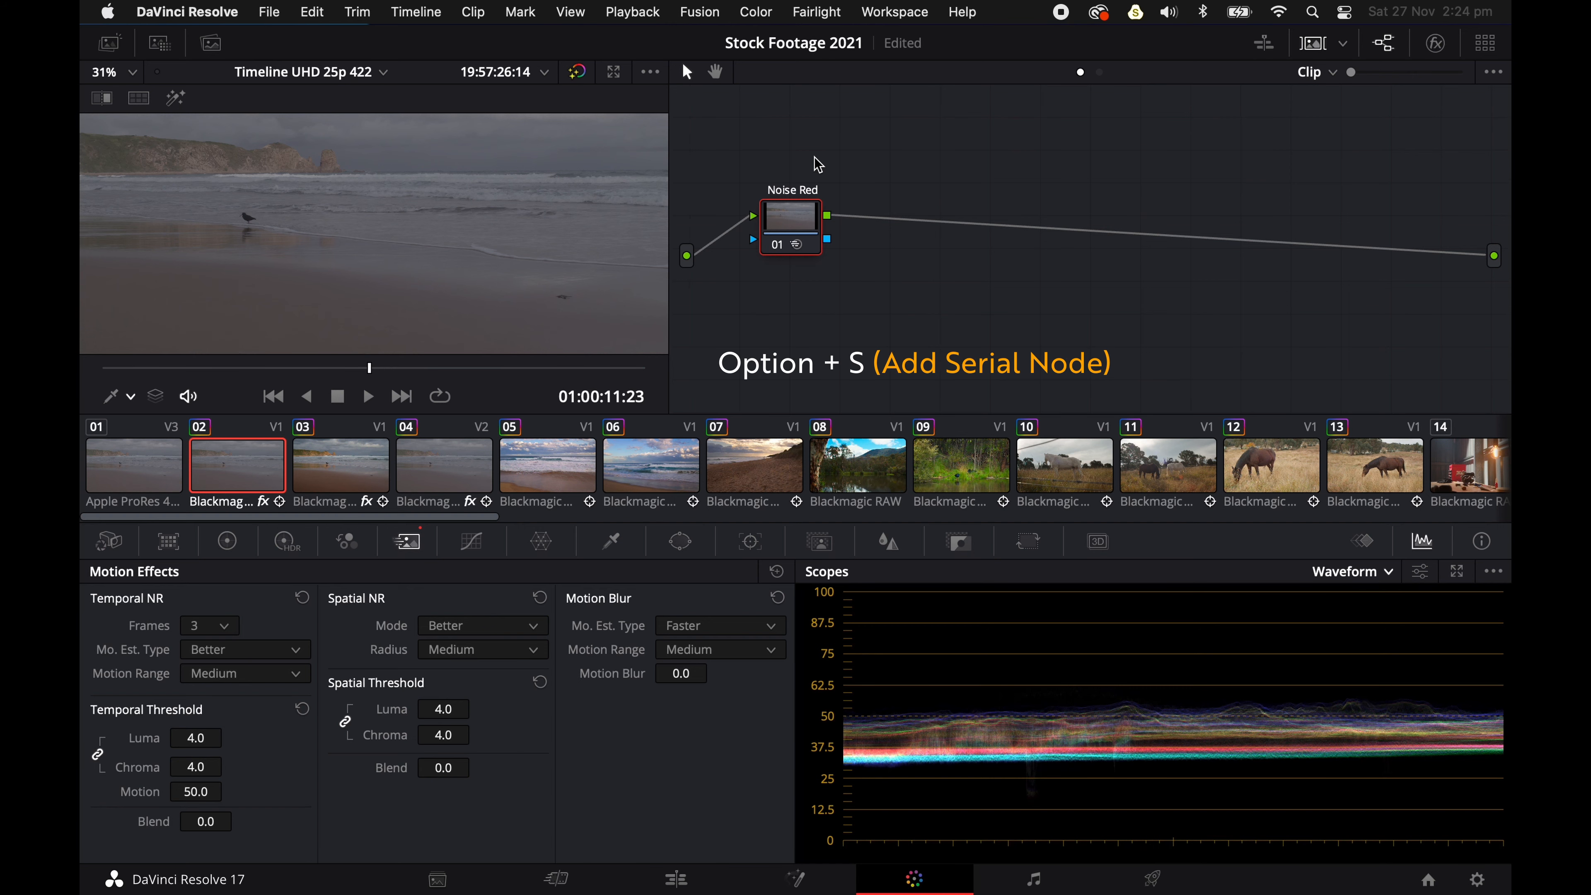
key("alt+s")
left_click_drag(908, 222, 930, 221)
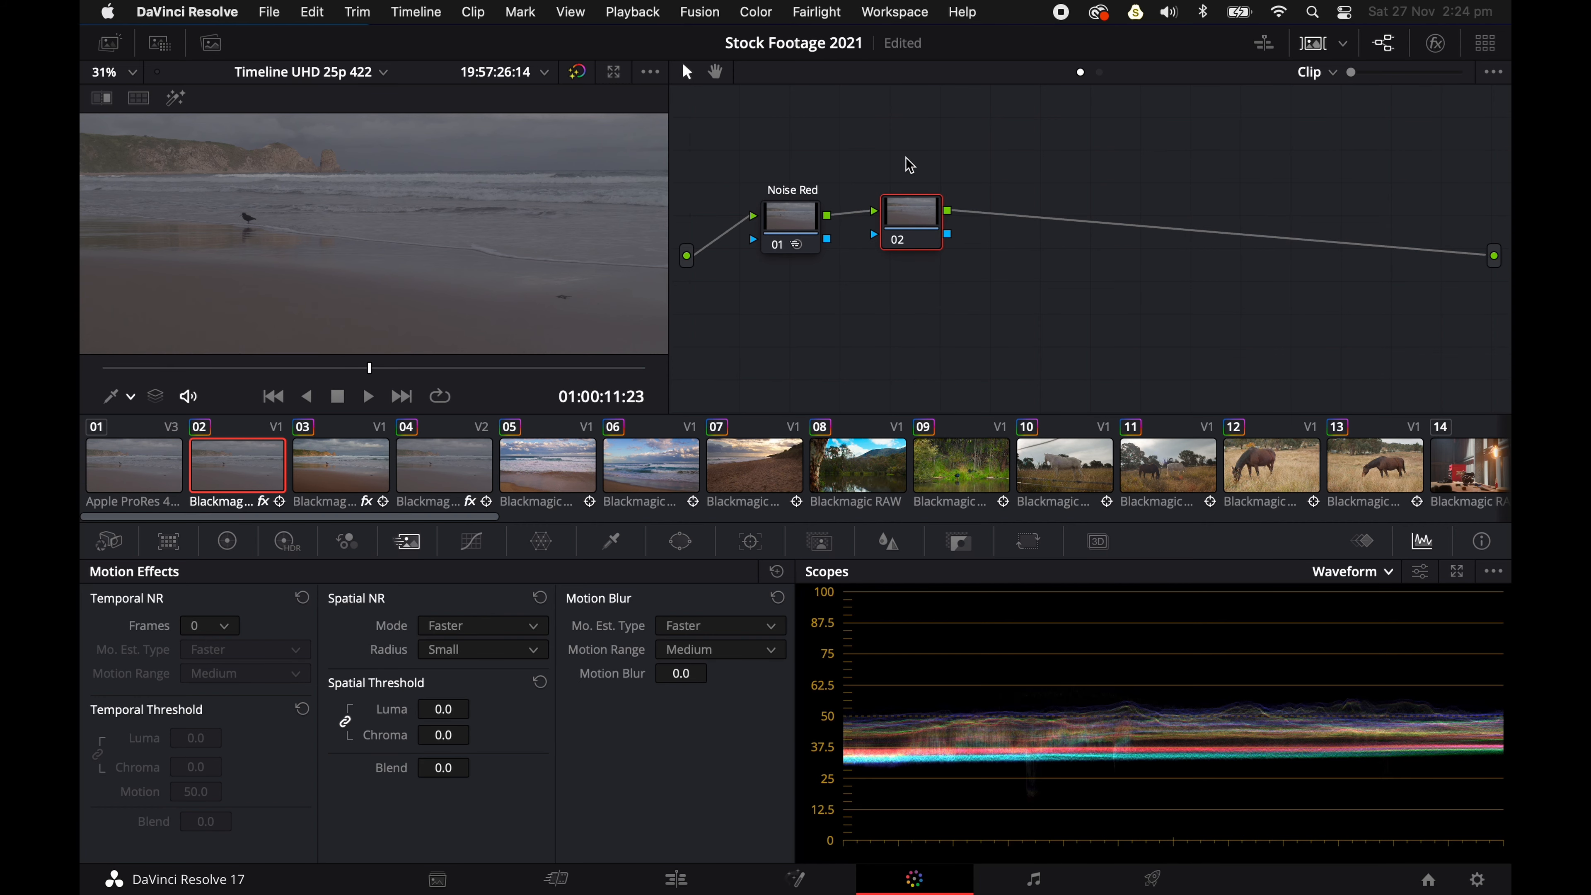
right_click(912, 213)
left_click(963, 254)
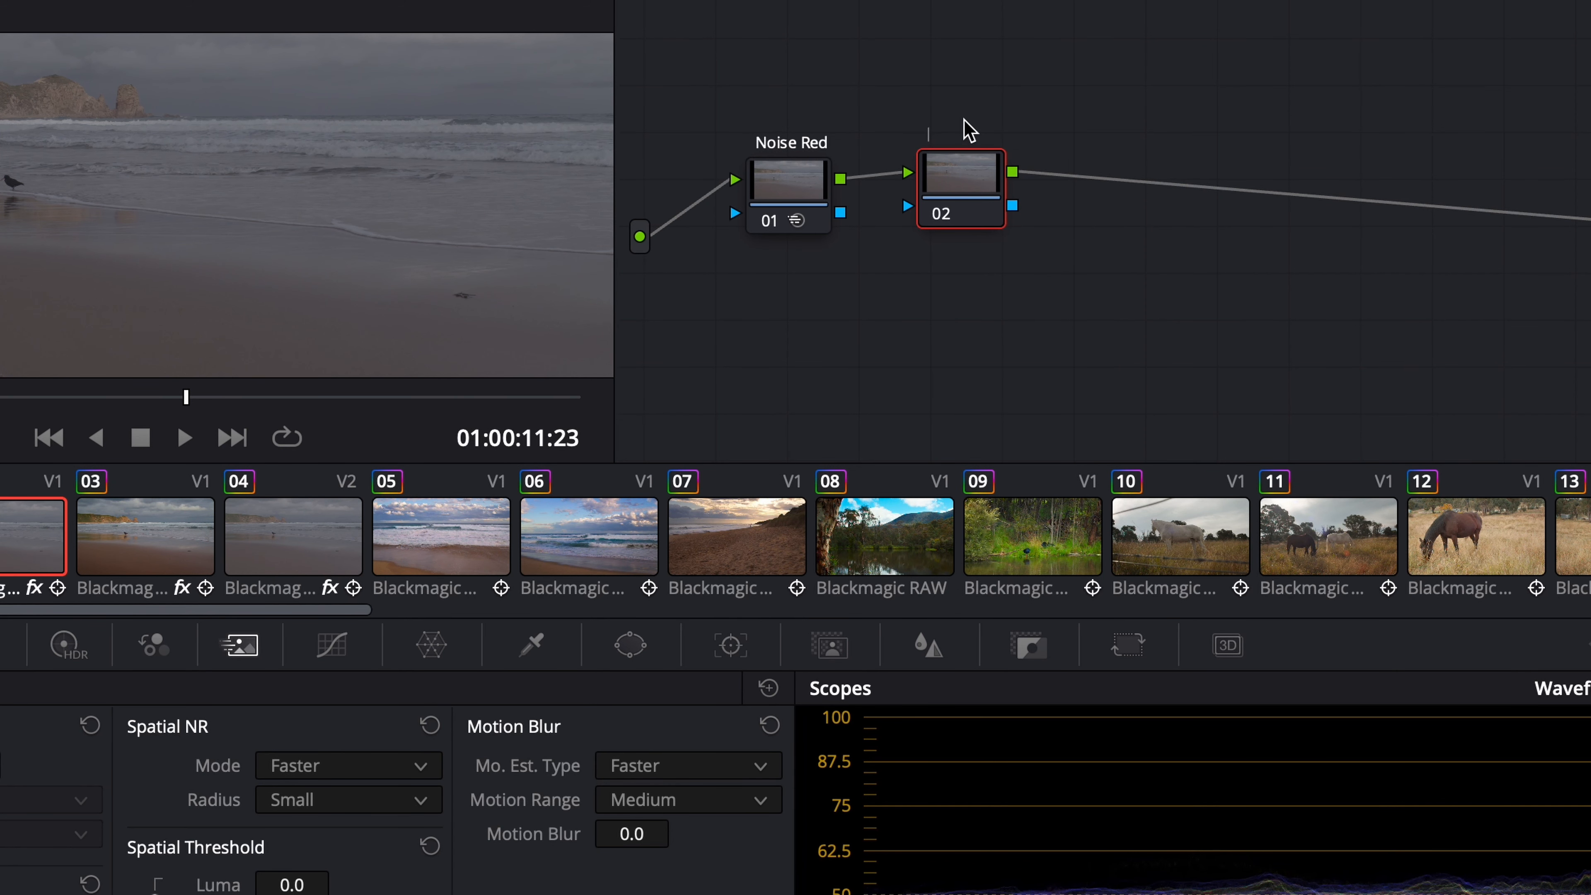
type("Prim Grade")
key("Return")
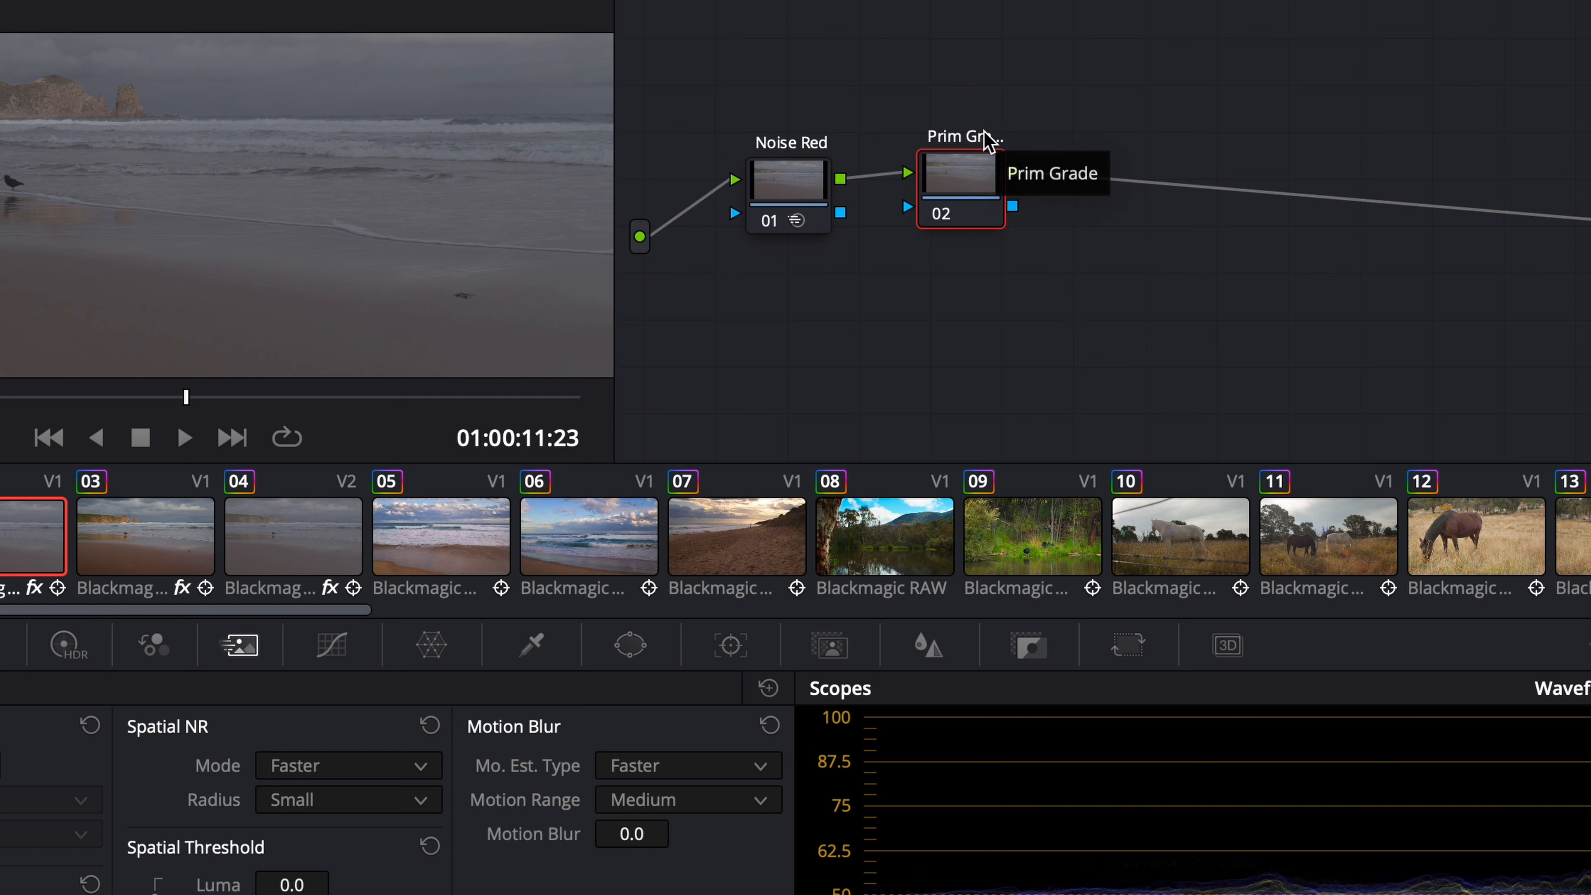
left_click_drag(952, 164, 967, 153)
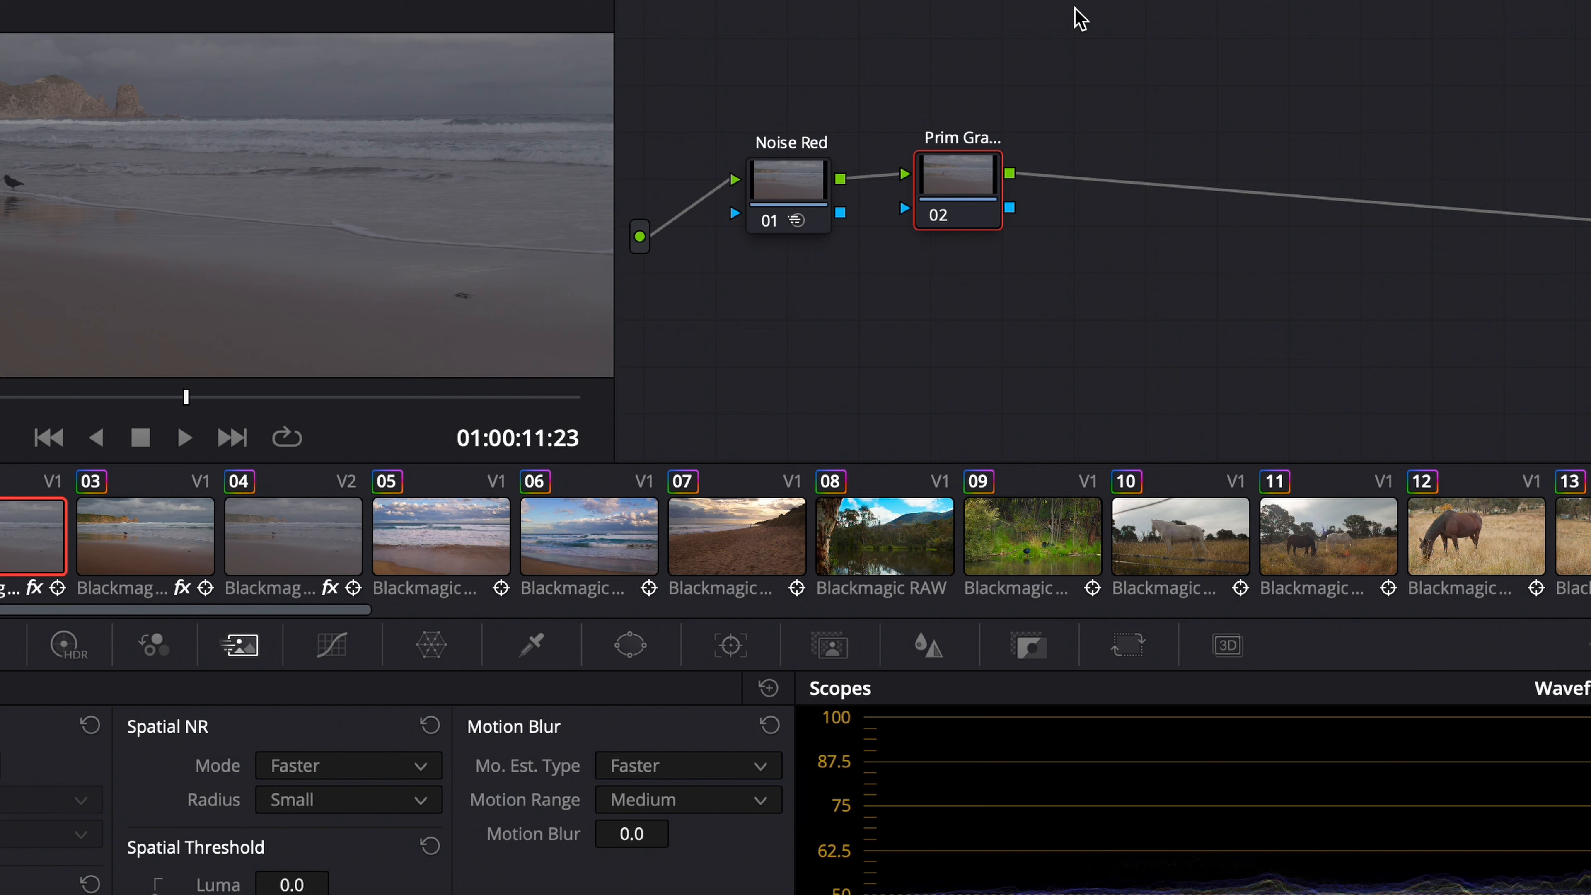
Add a serial node after Prim Grade, label it "Sec Grade" and line it up with the others
key("alt+s")
left_click_drag(1094, 180, 1122, 177)
right_click(1137, 182)
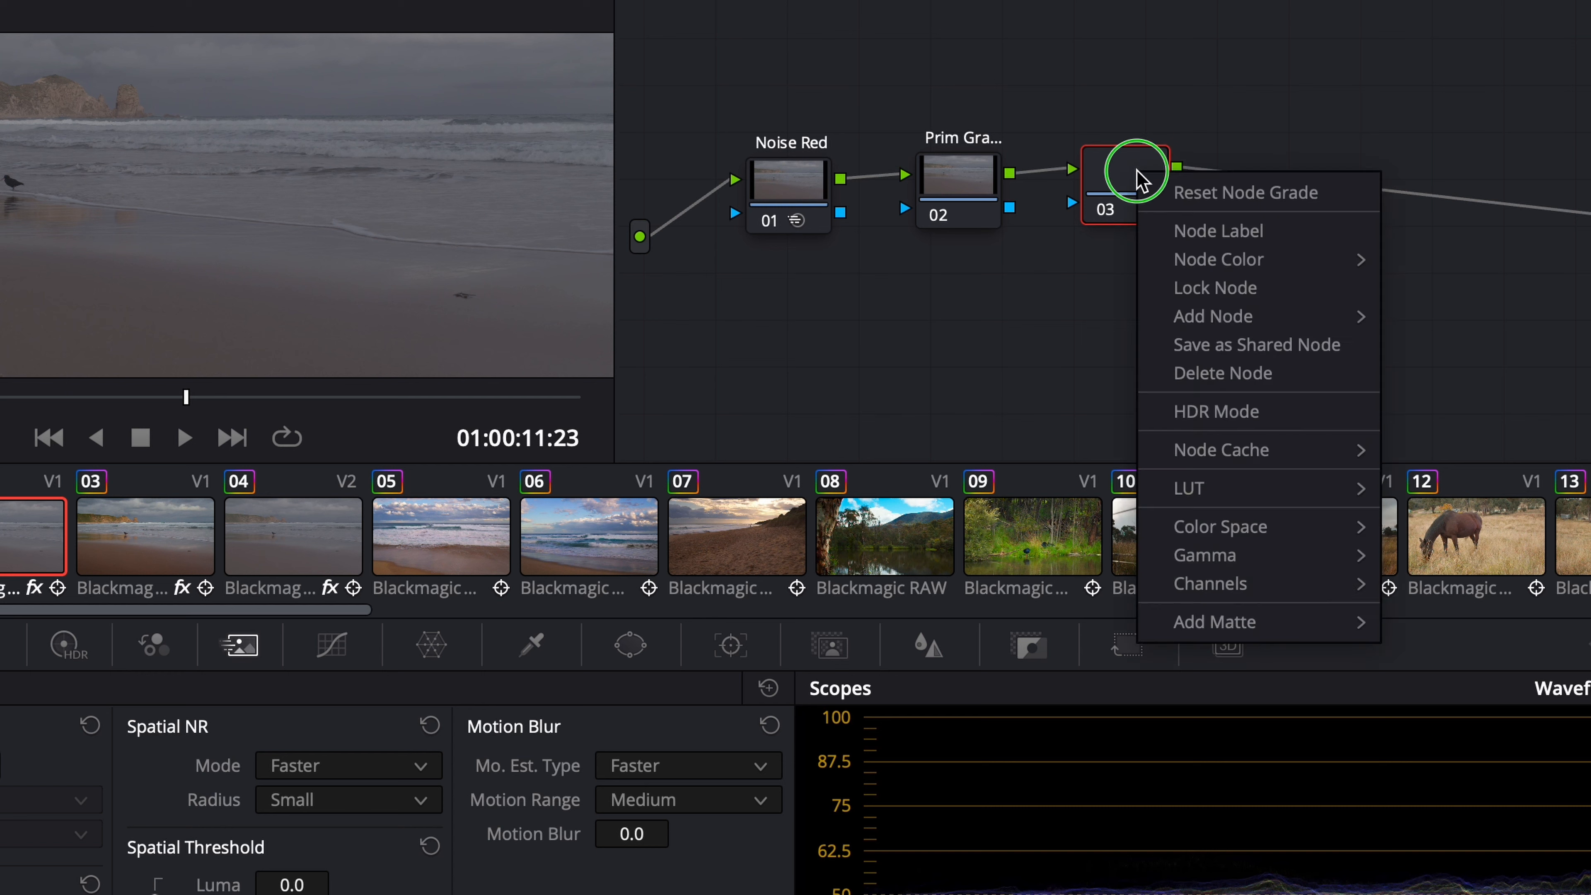
left_click(1212, 232)
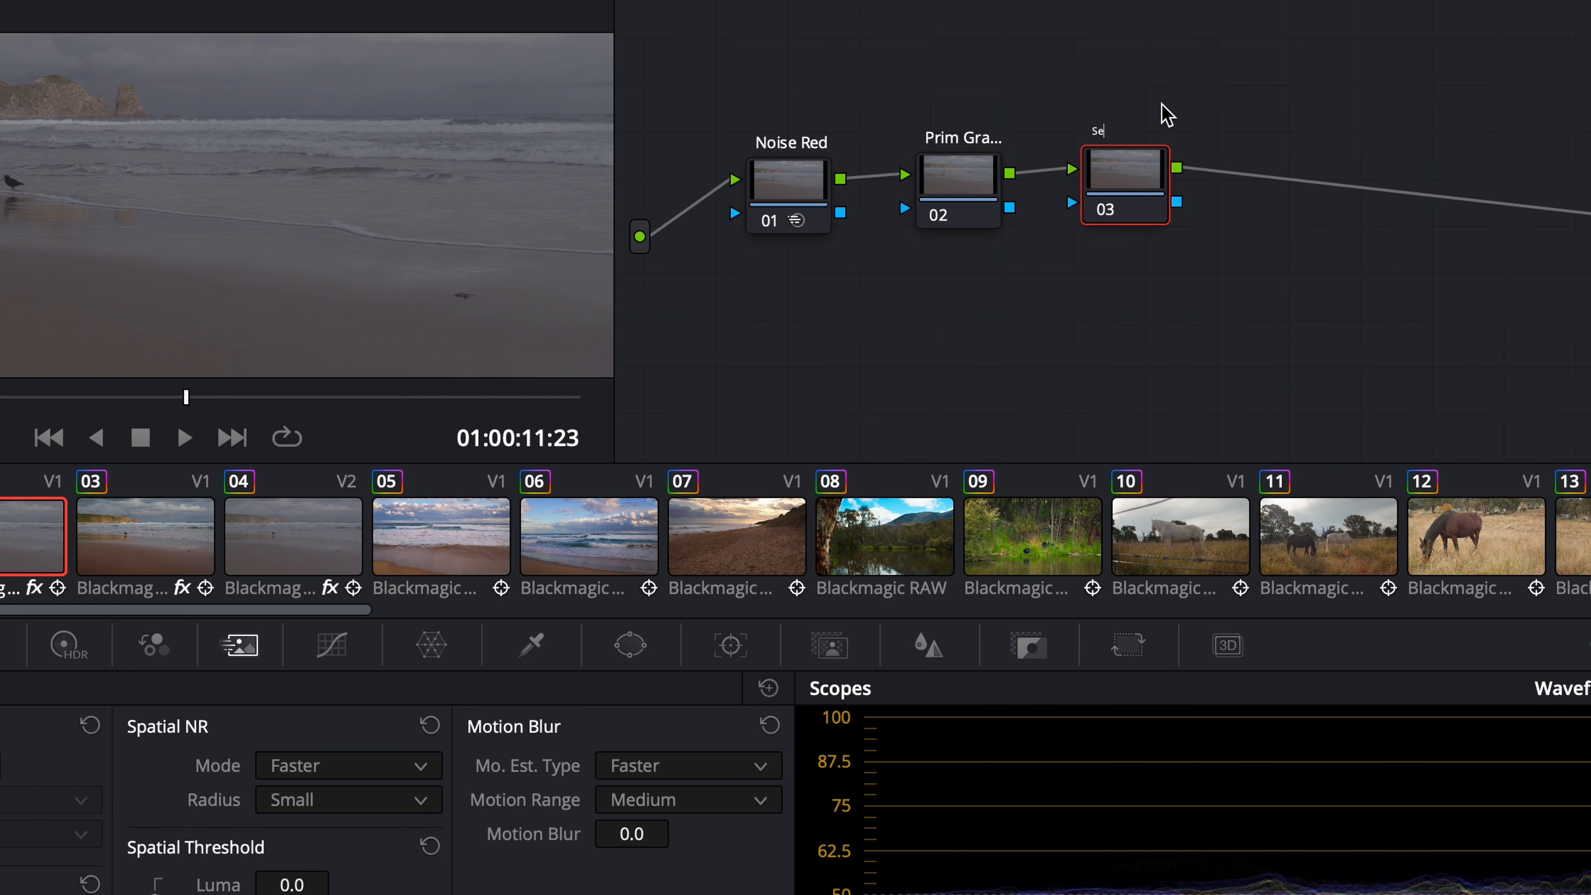
type("Sec Grade")
key("Return")
left_click_drag(1135, 160, 1147, 163)
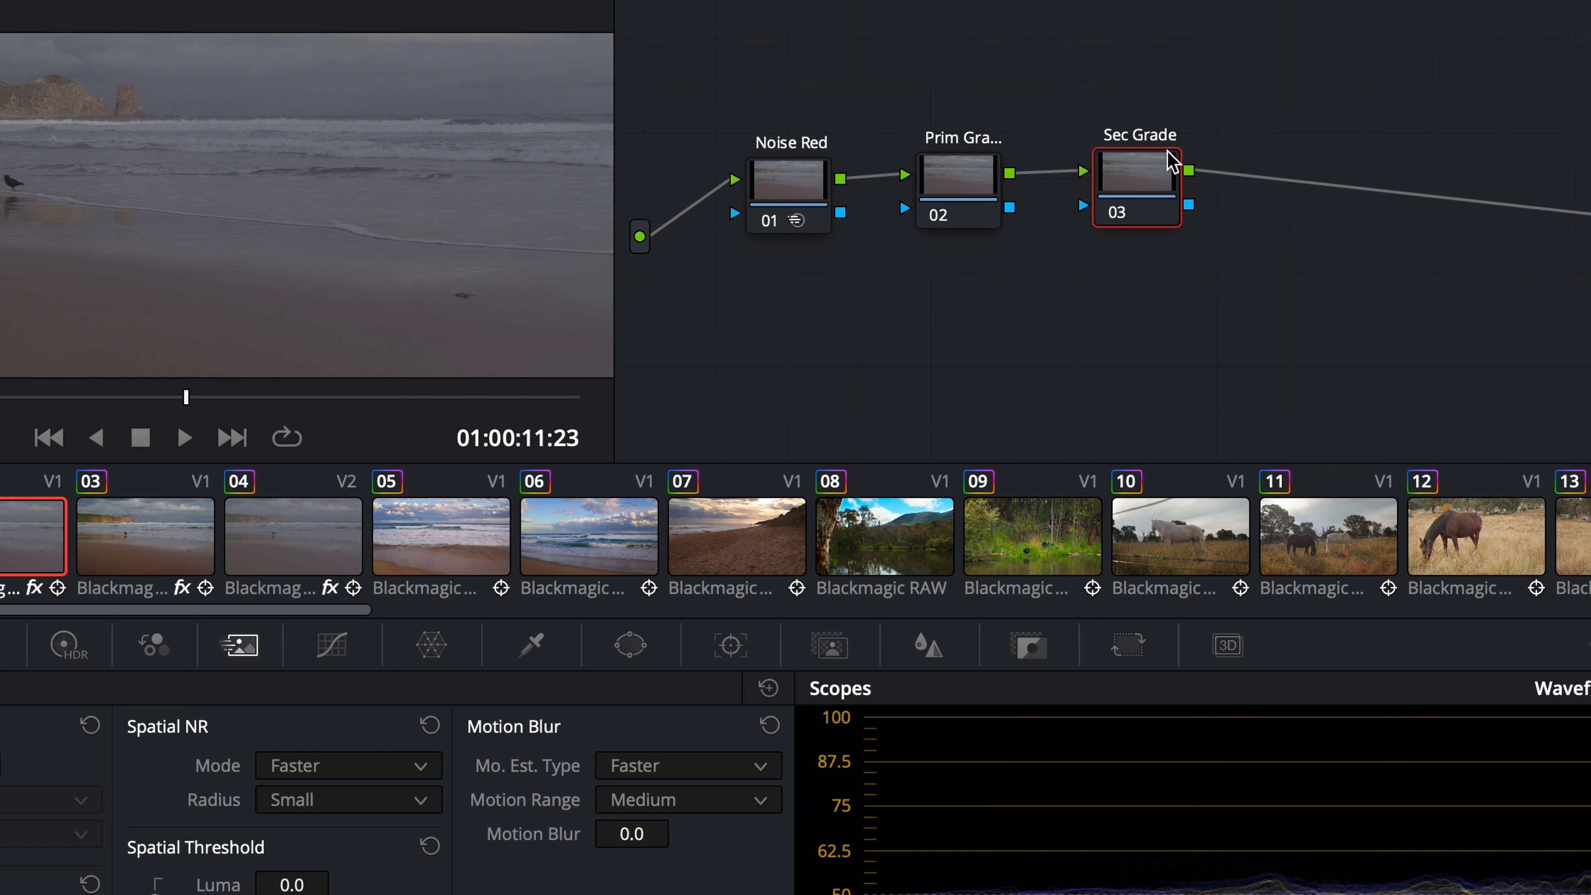
left_click_drag(1145, 168, 1145, 169)
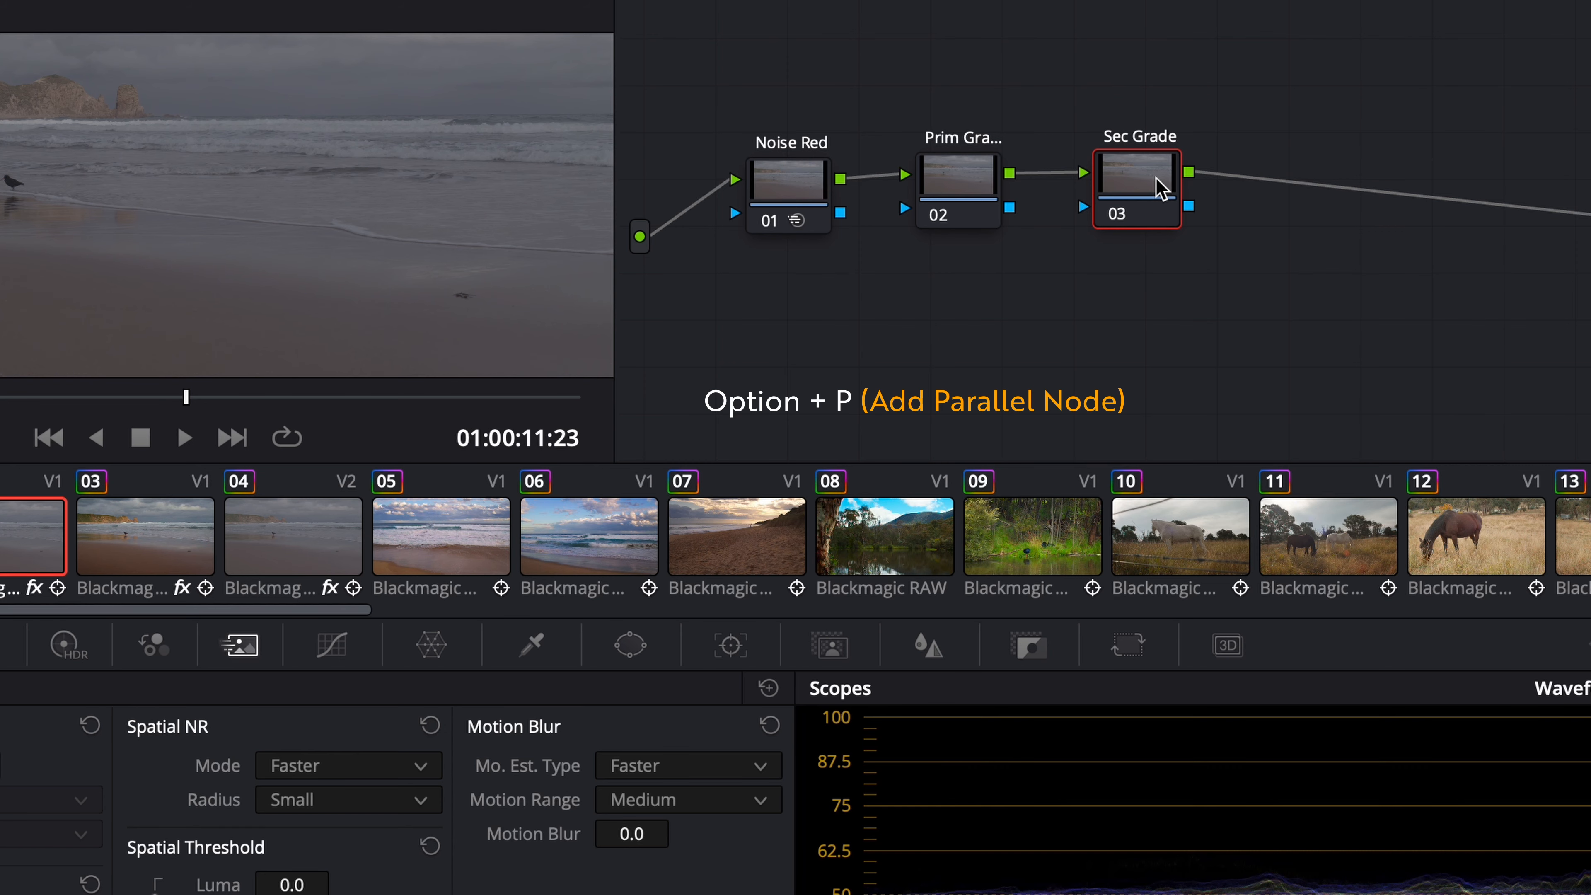
Add a node parallel to Sec Grade, place it above and label it "Out Vig"
key("alt+p")
left_click_drag(1142, 428, 1144, 173)
left_click(1143, 306)
left_click_drag(959, 304, 966, 309)
left_click_drag(1156, 174, 1161, 181)
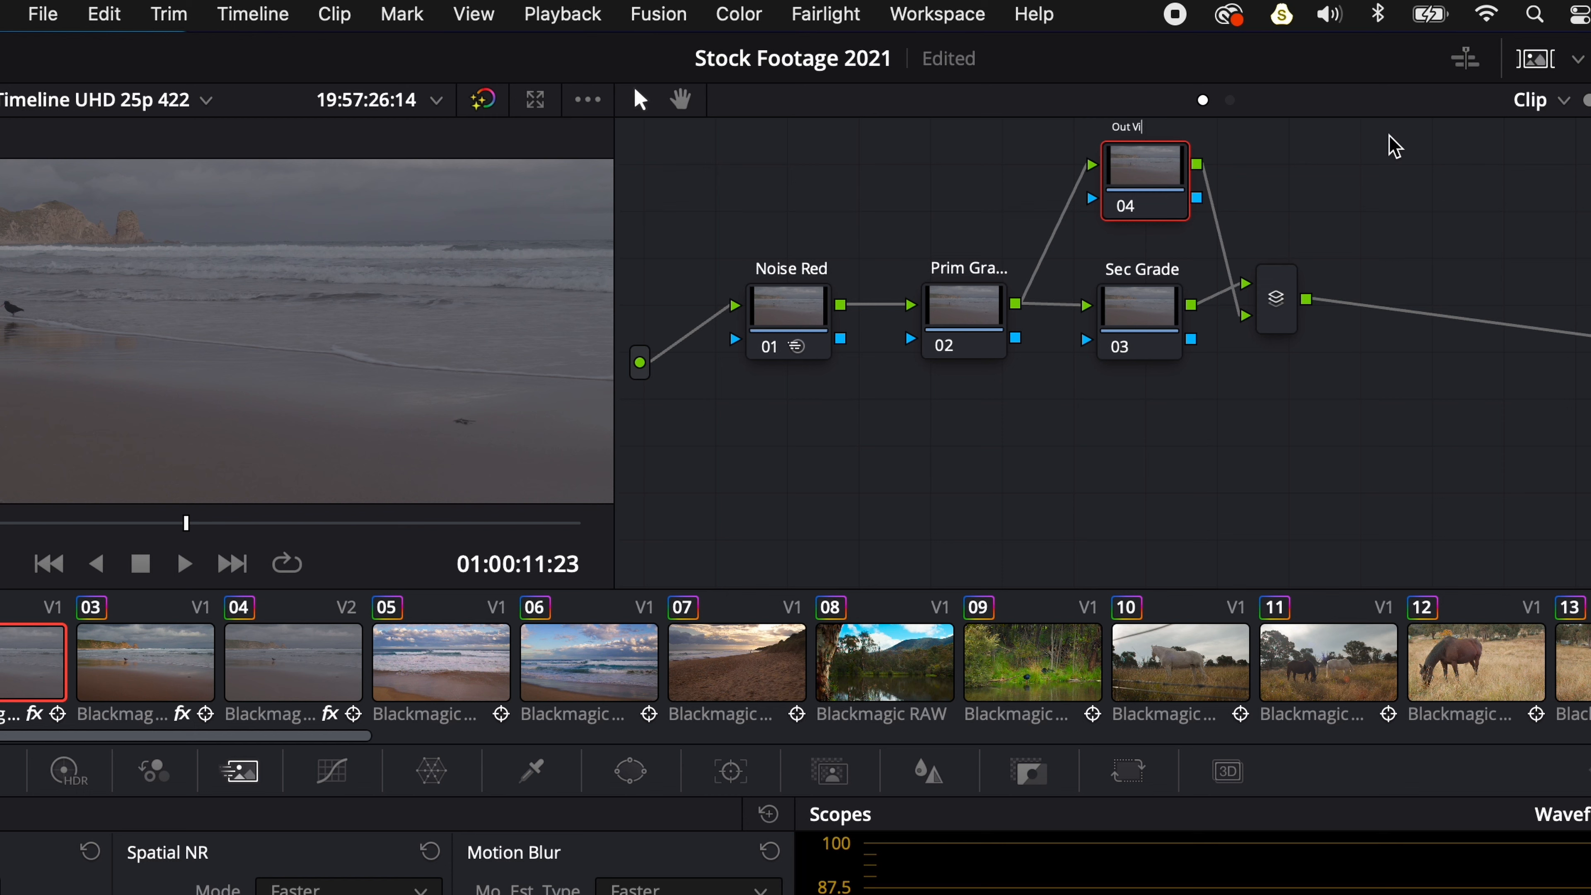
key("Return")
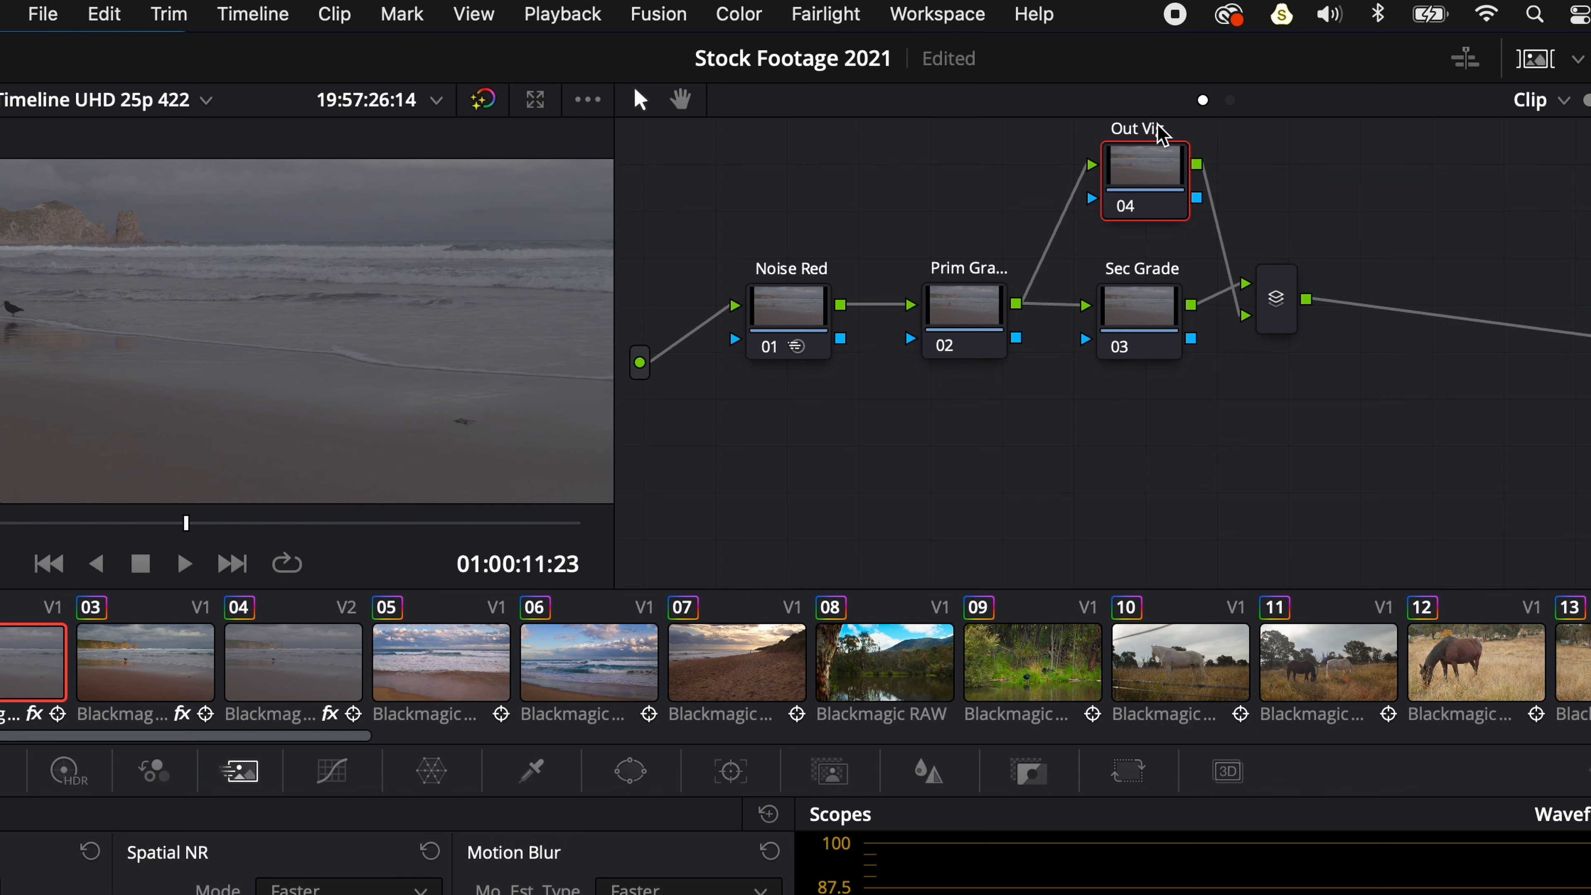
Add another node parallel to Sec Grade, position it below and label it "Inn Vig"
left_click_drag(1347, 205, 1354, 210)
scroll(1359, 222, "up", 3)
left_click(1181, 369)
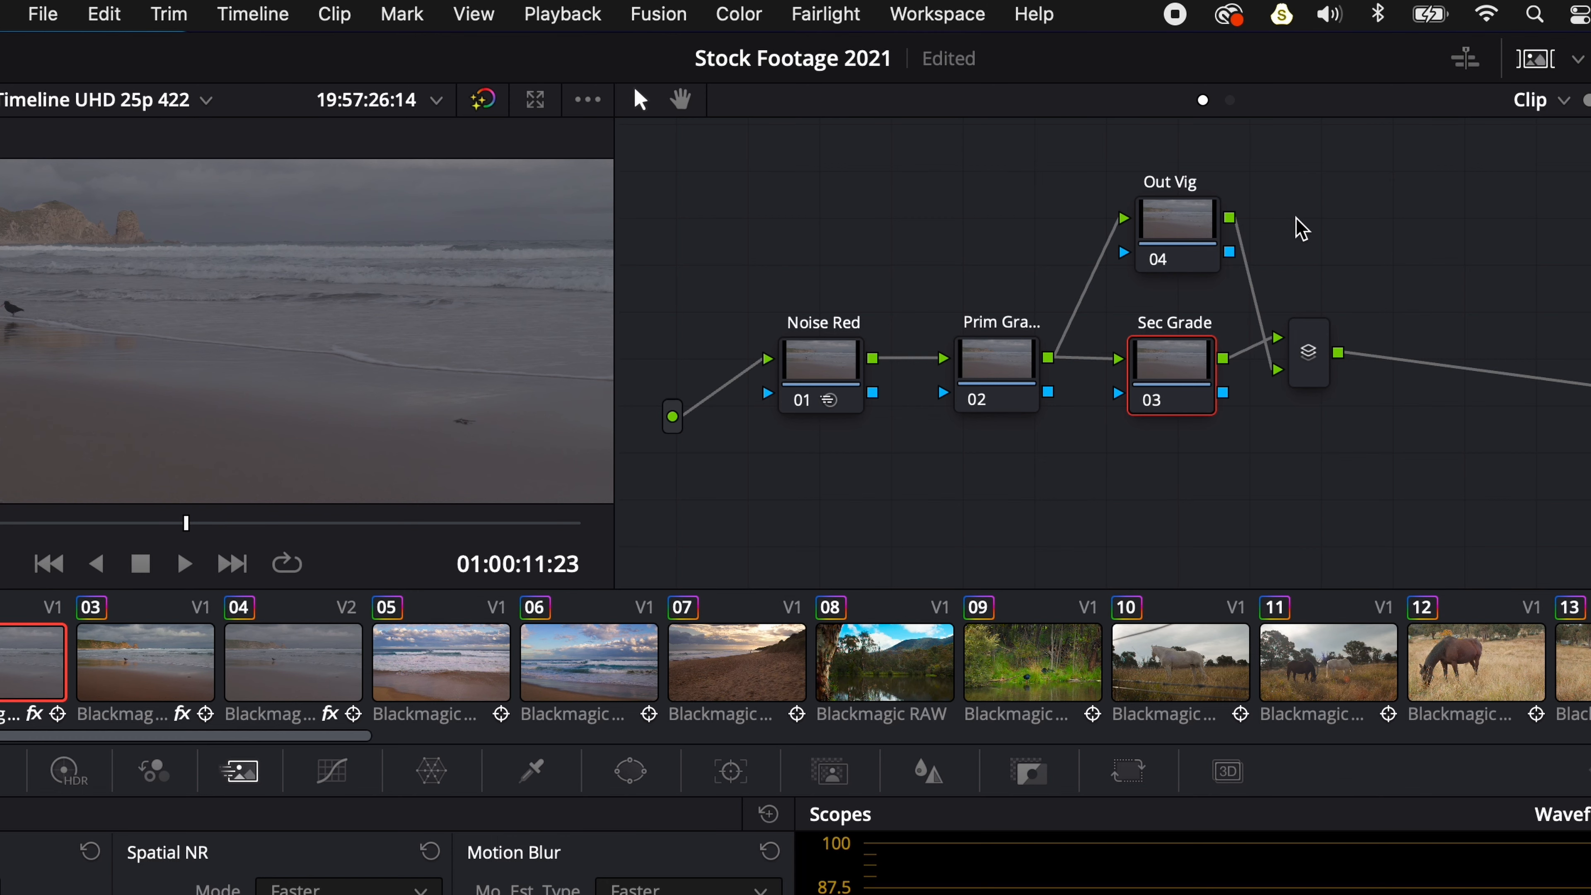
key("alt+p")
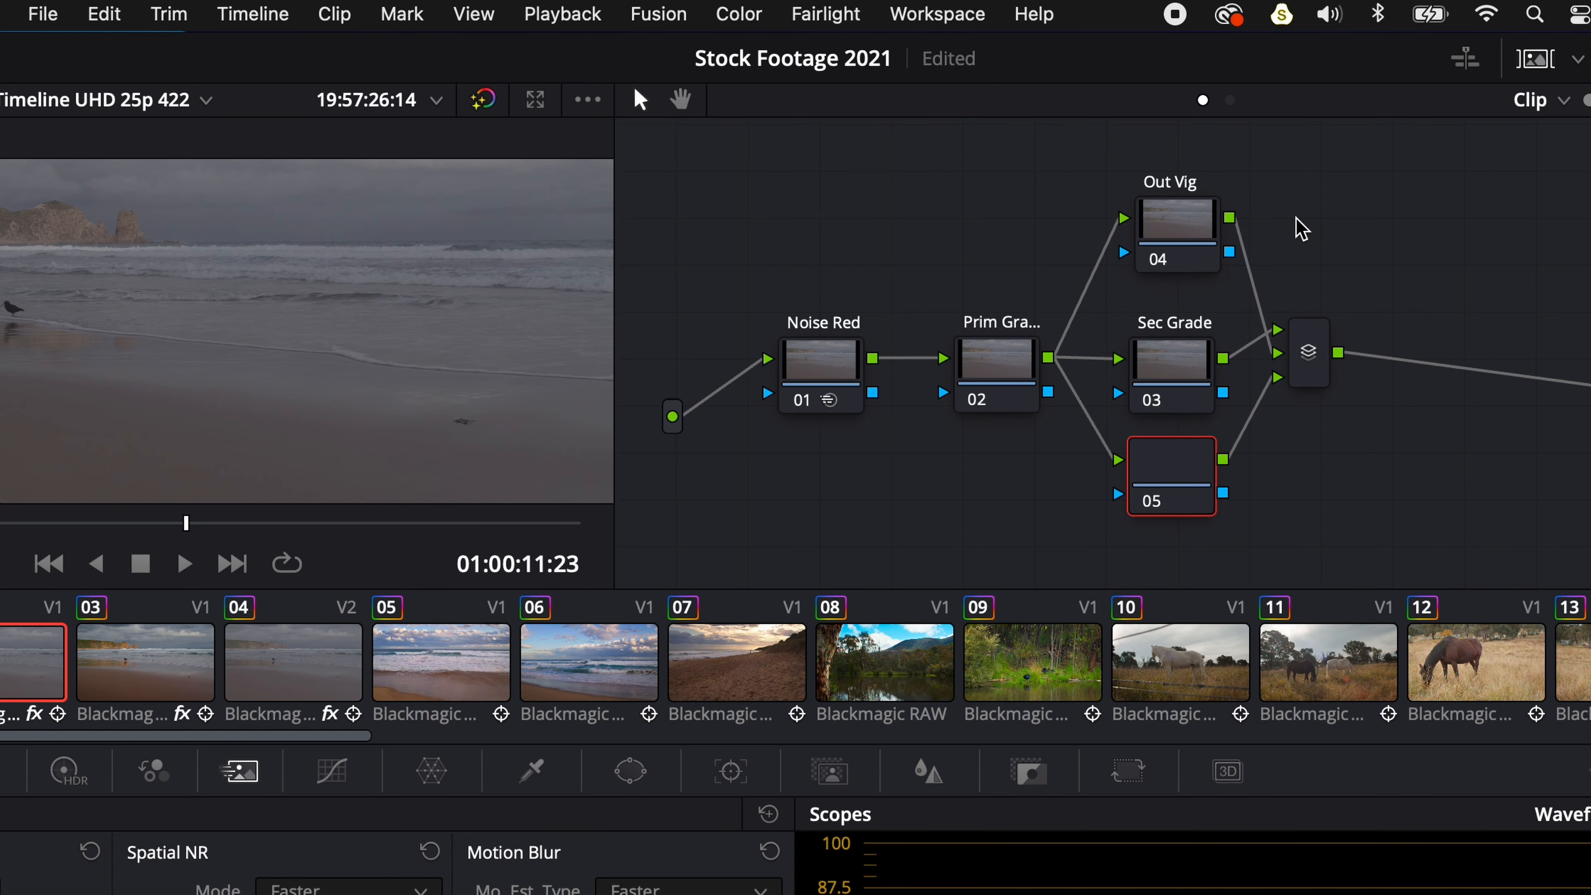
scroll(1378, 238, "down", 1)
scroll(1388, 213, "down", 2)
left_click_drag(1190, 420, 1194, 444)
right_click(1191, 441)
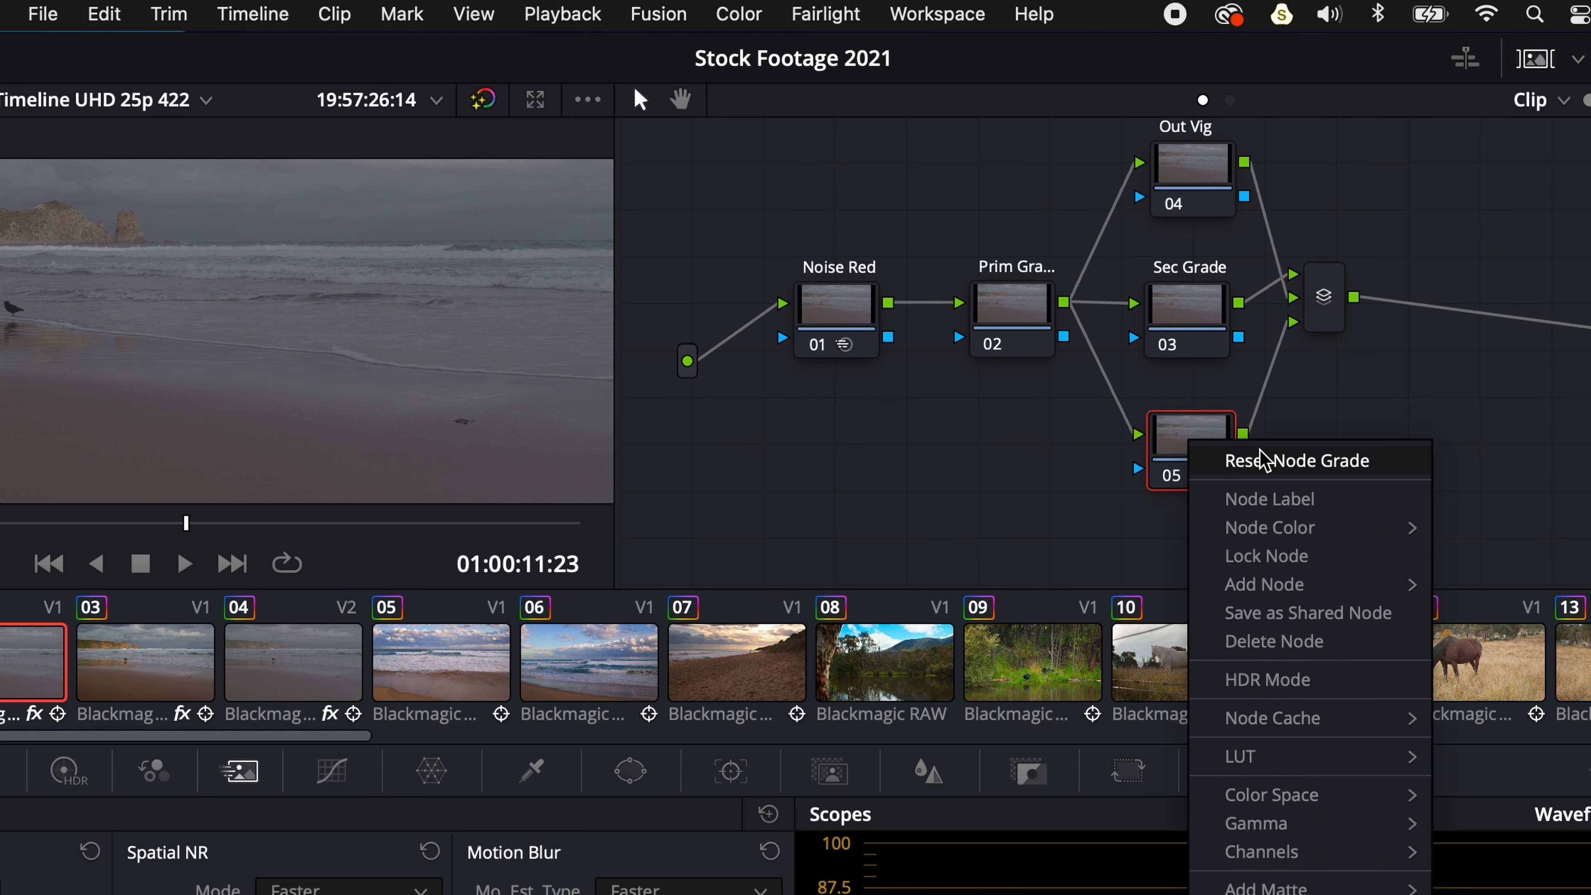
left_click(1269, 501)
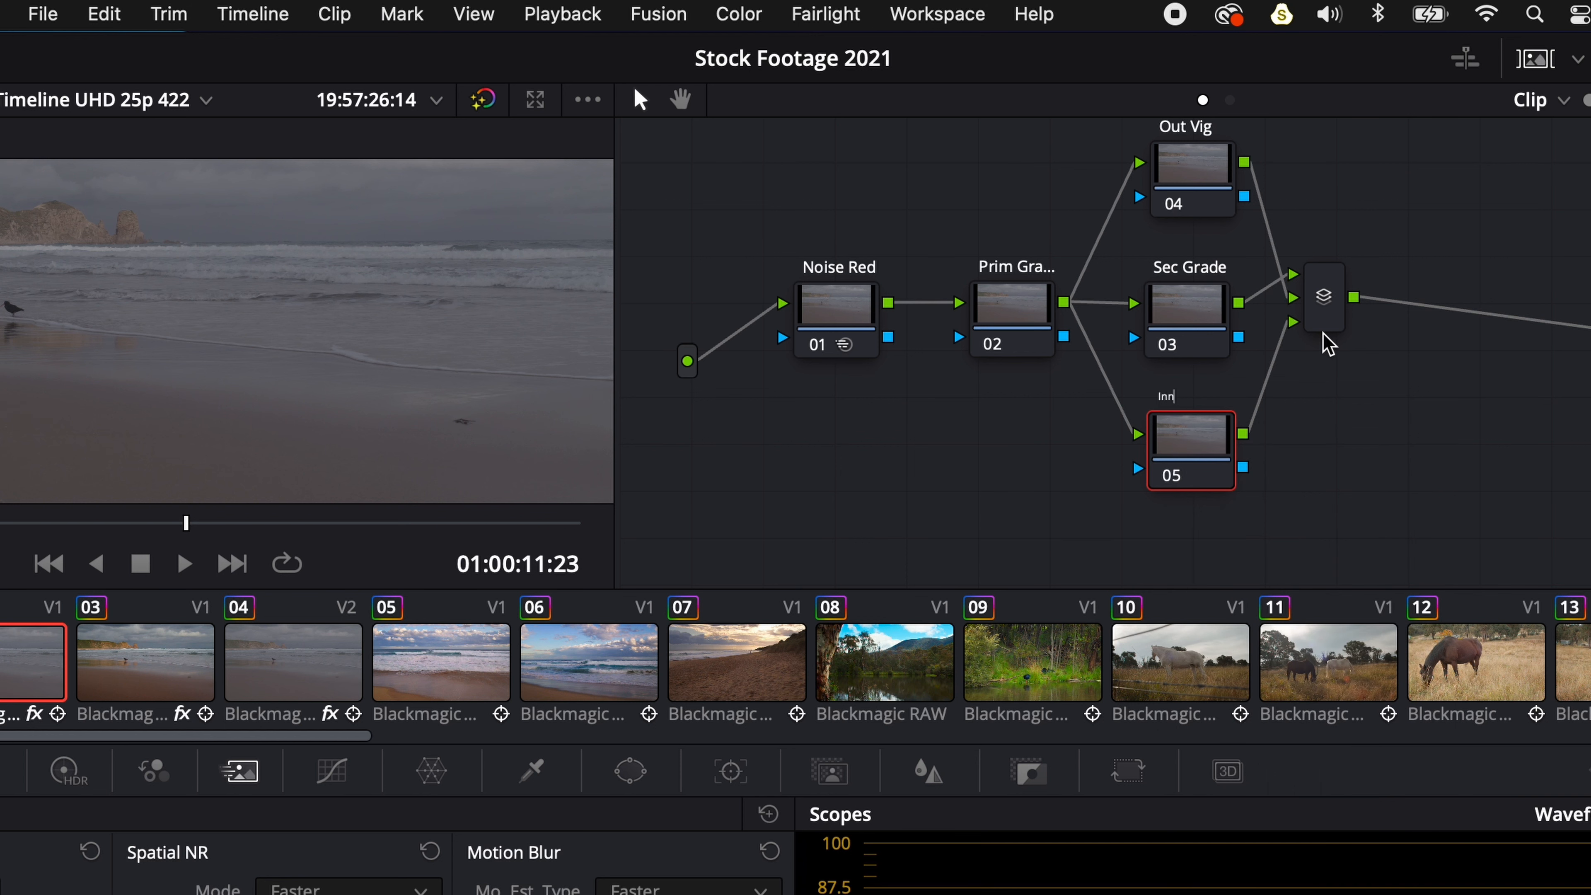
key("Return")
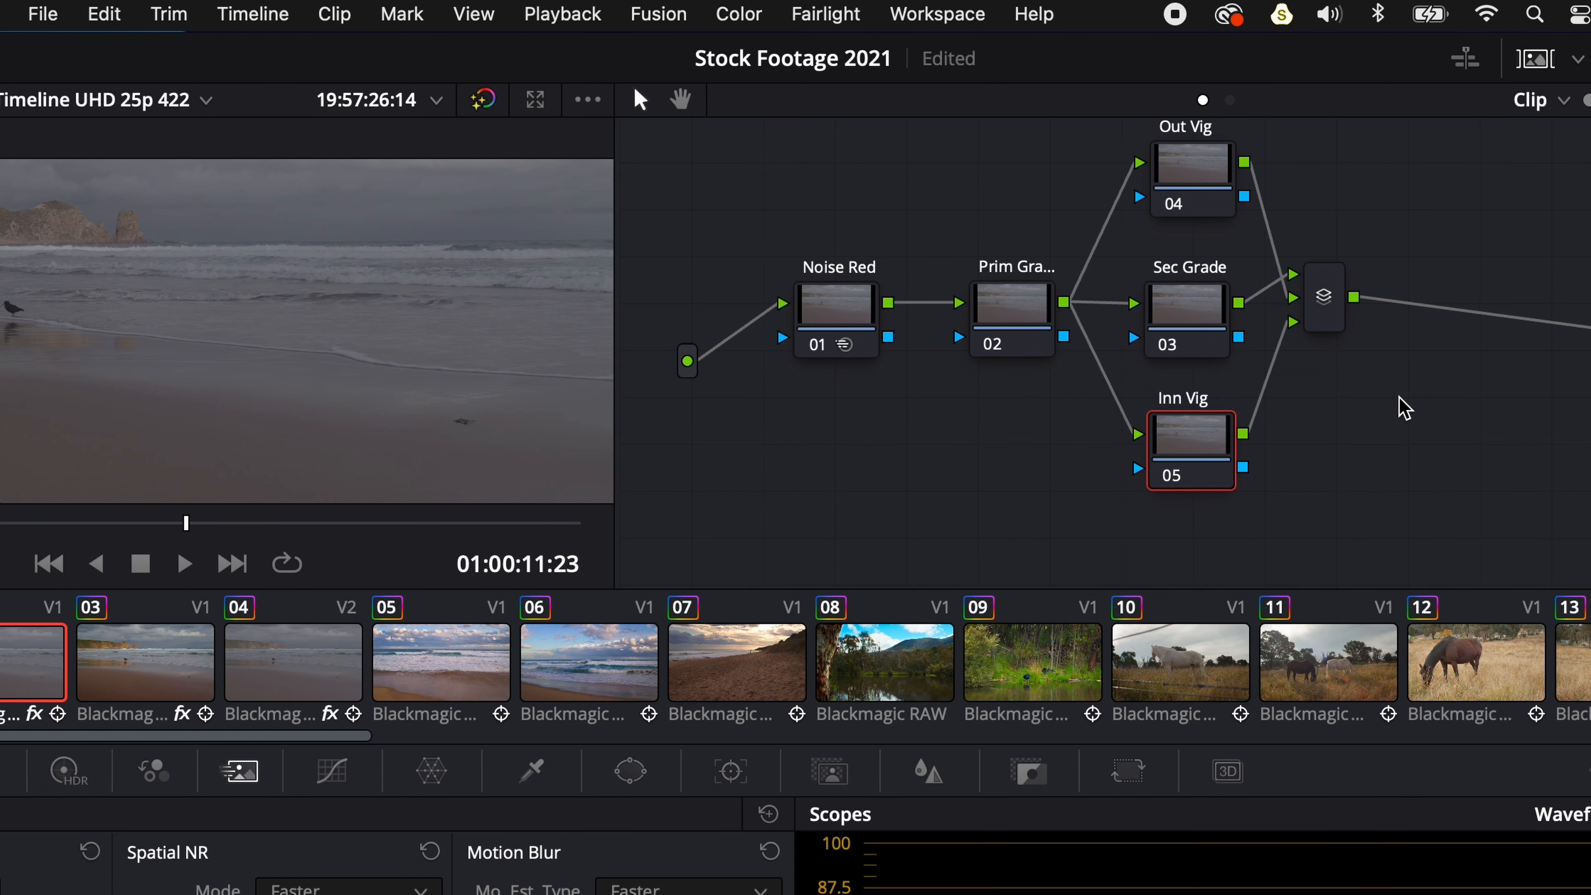
Tidy the node graph by aligning Sec Grade between Out Vig and Inn Vig and spacing the parallel mixer further along
left_click_drag(1399, 210, 1453, 247)
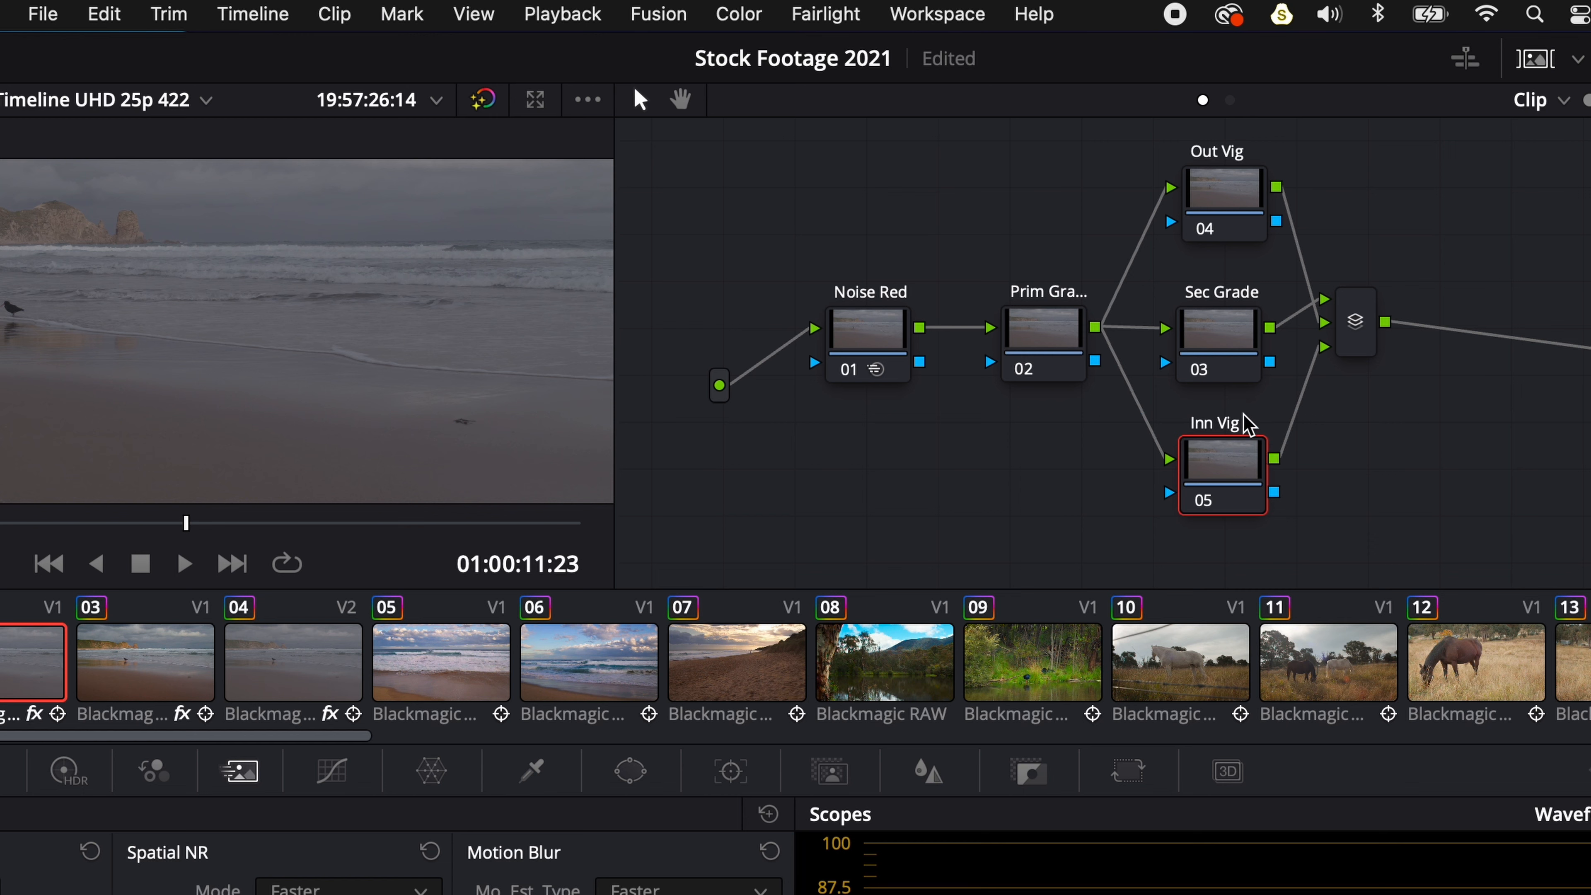
left_click_drag(1240, 298, 1244, 292)
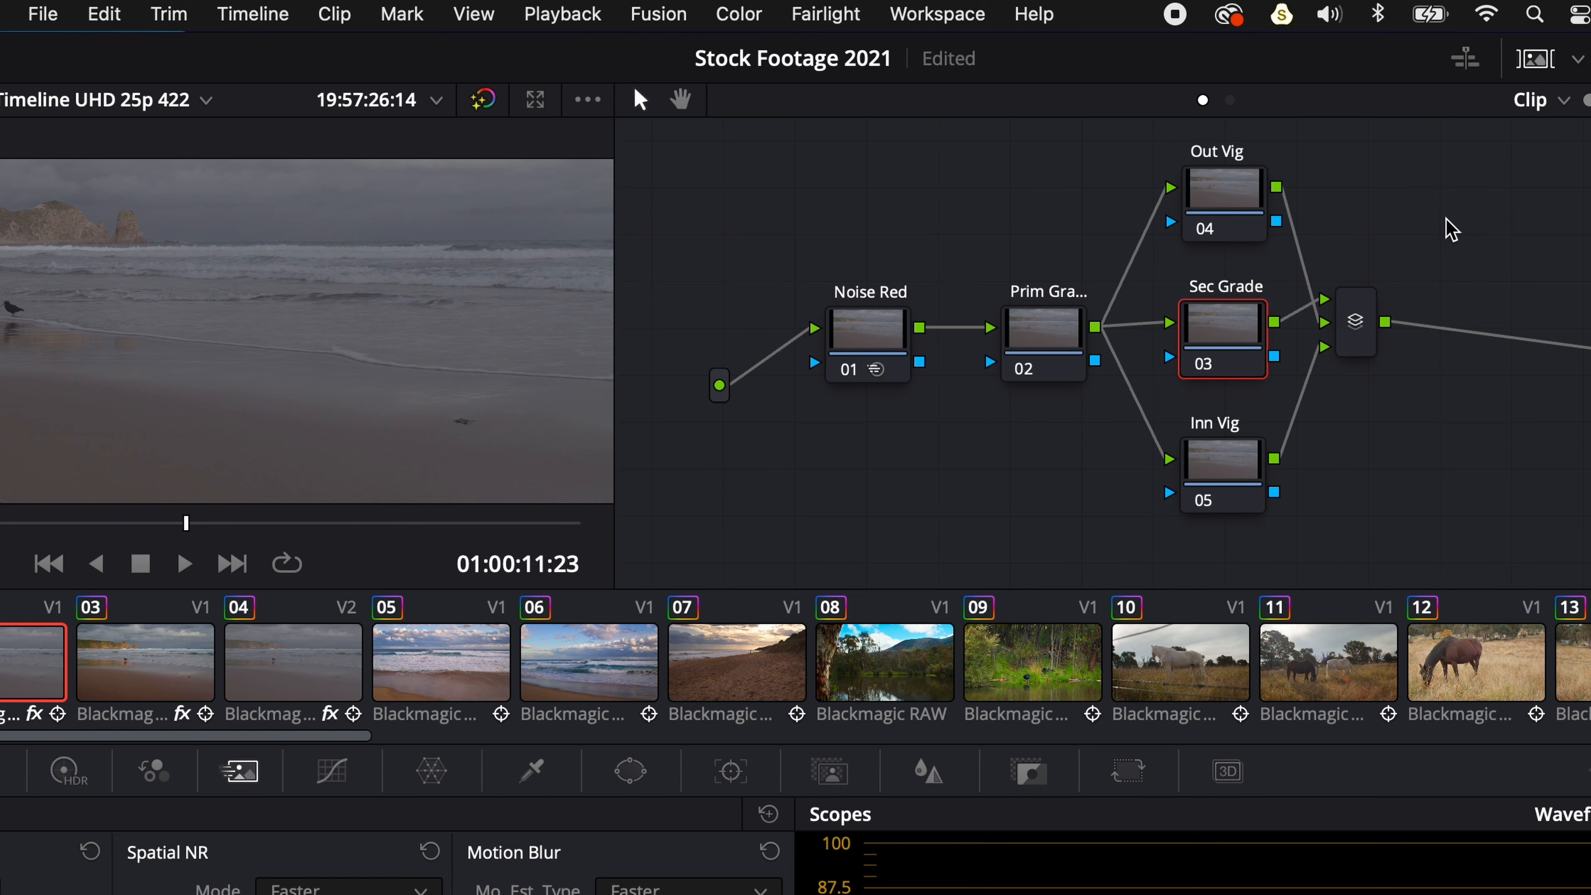
left_click_drag(1206, 317, 1204, 316)
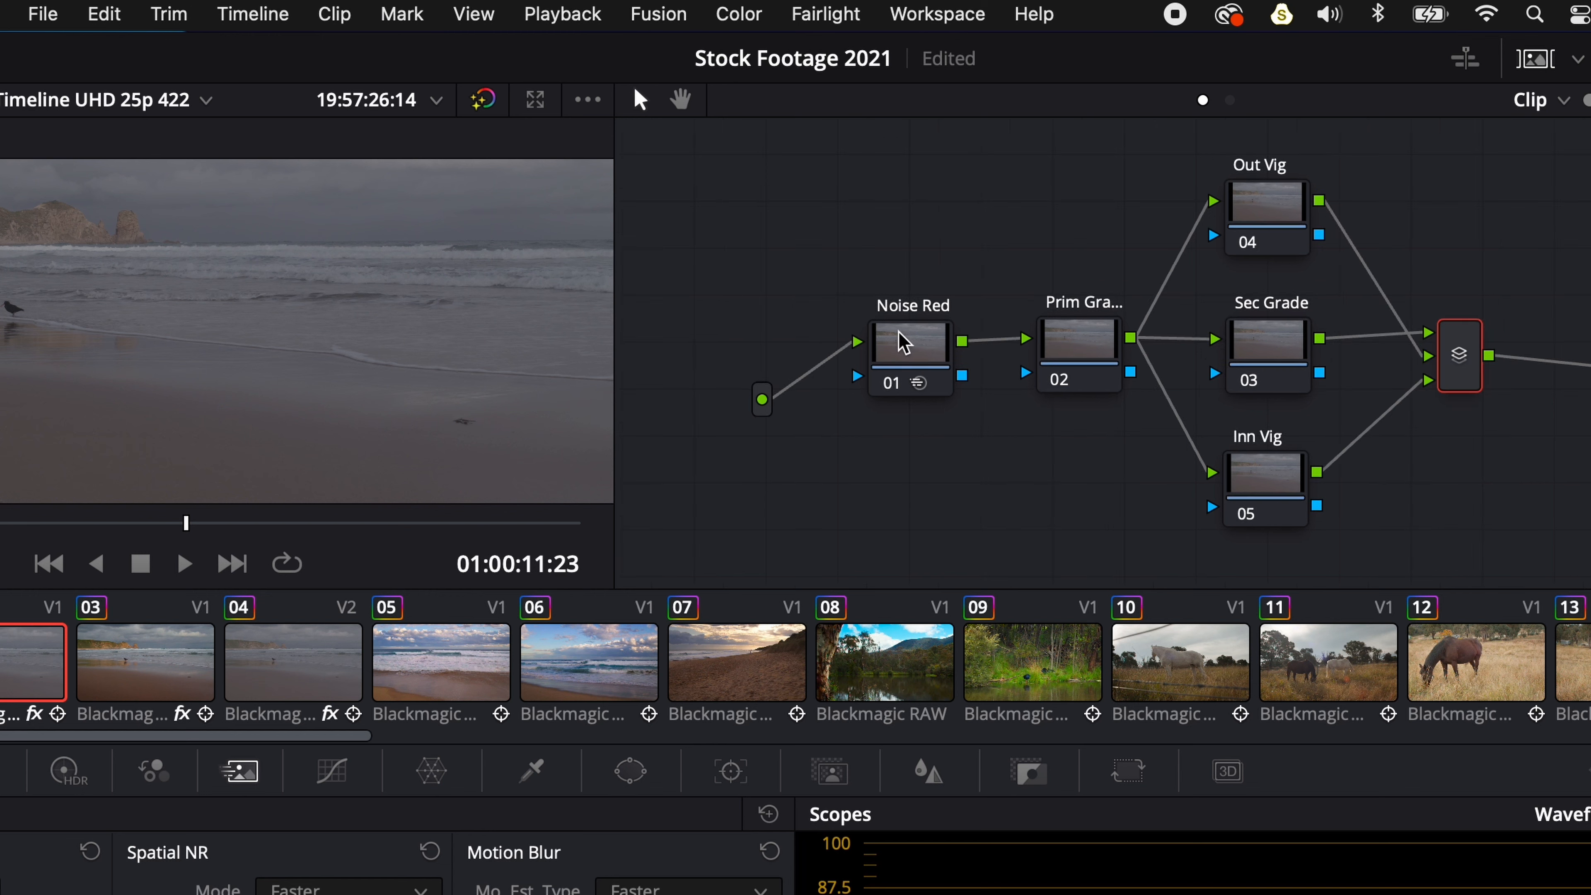
Disable the Noise Red node and move the playhead back to 01:00:11:13
left_click(915, 348)
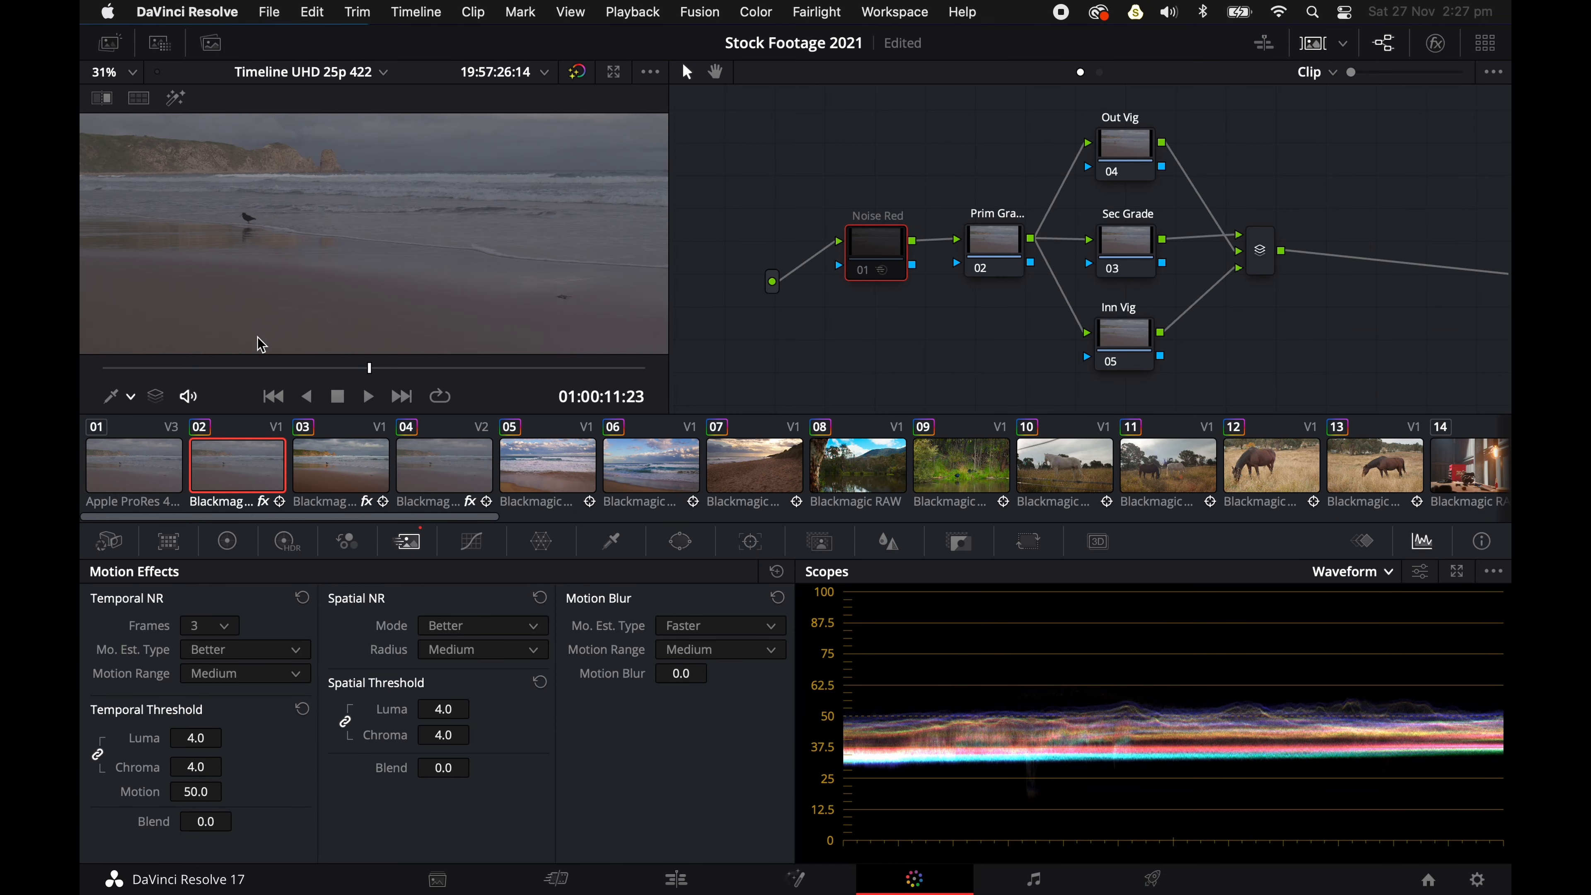
left_click_drag(251, 366, 342, 366)
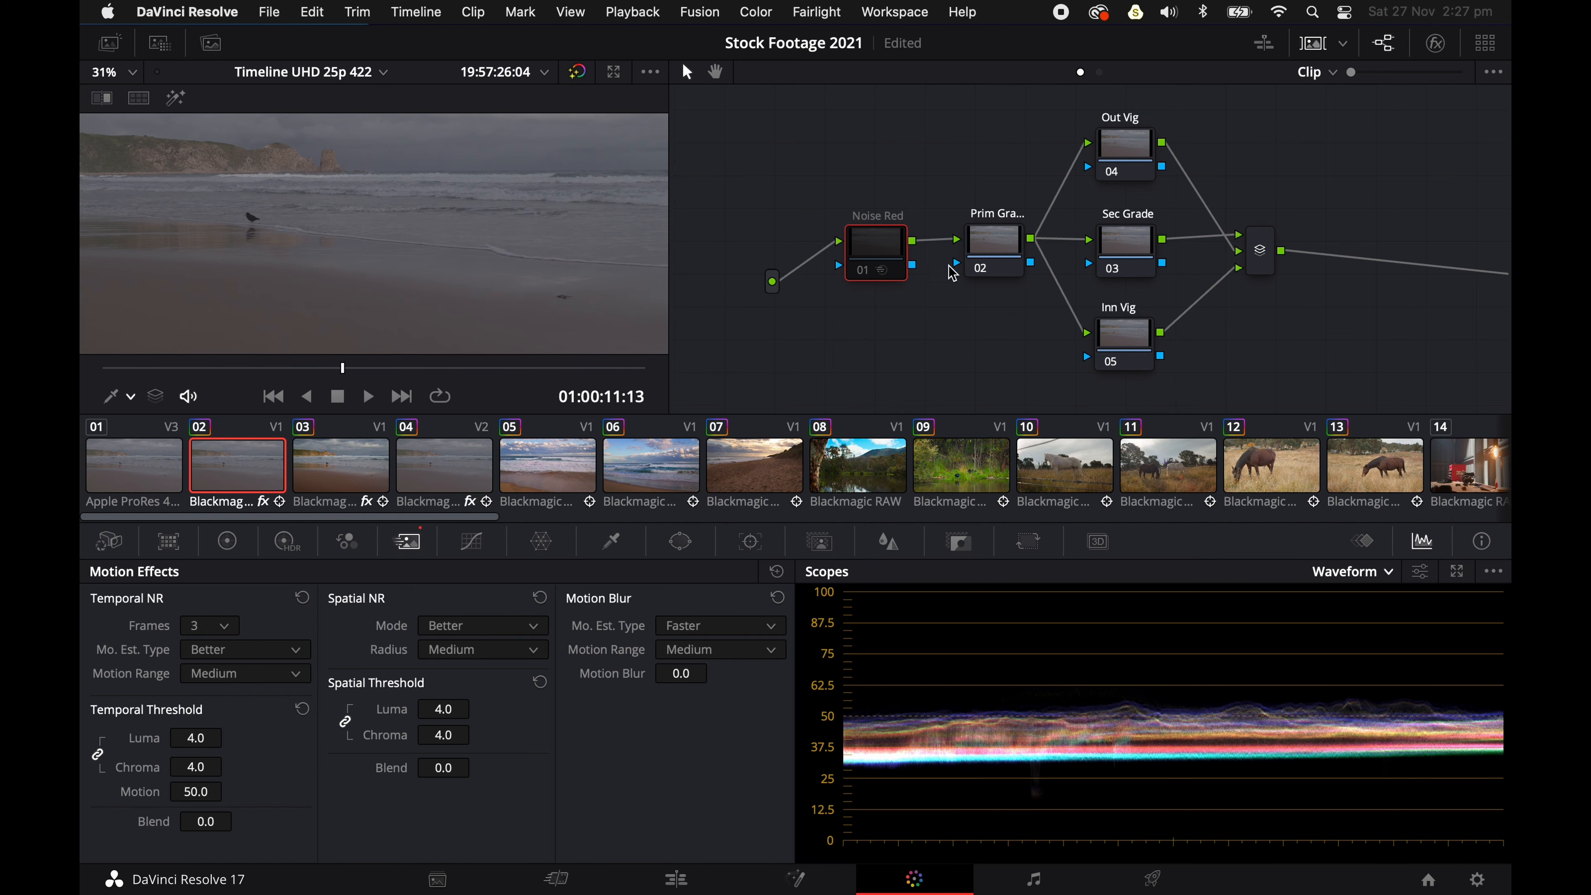
left_click(883, 248)
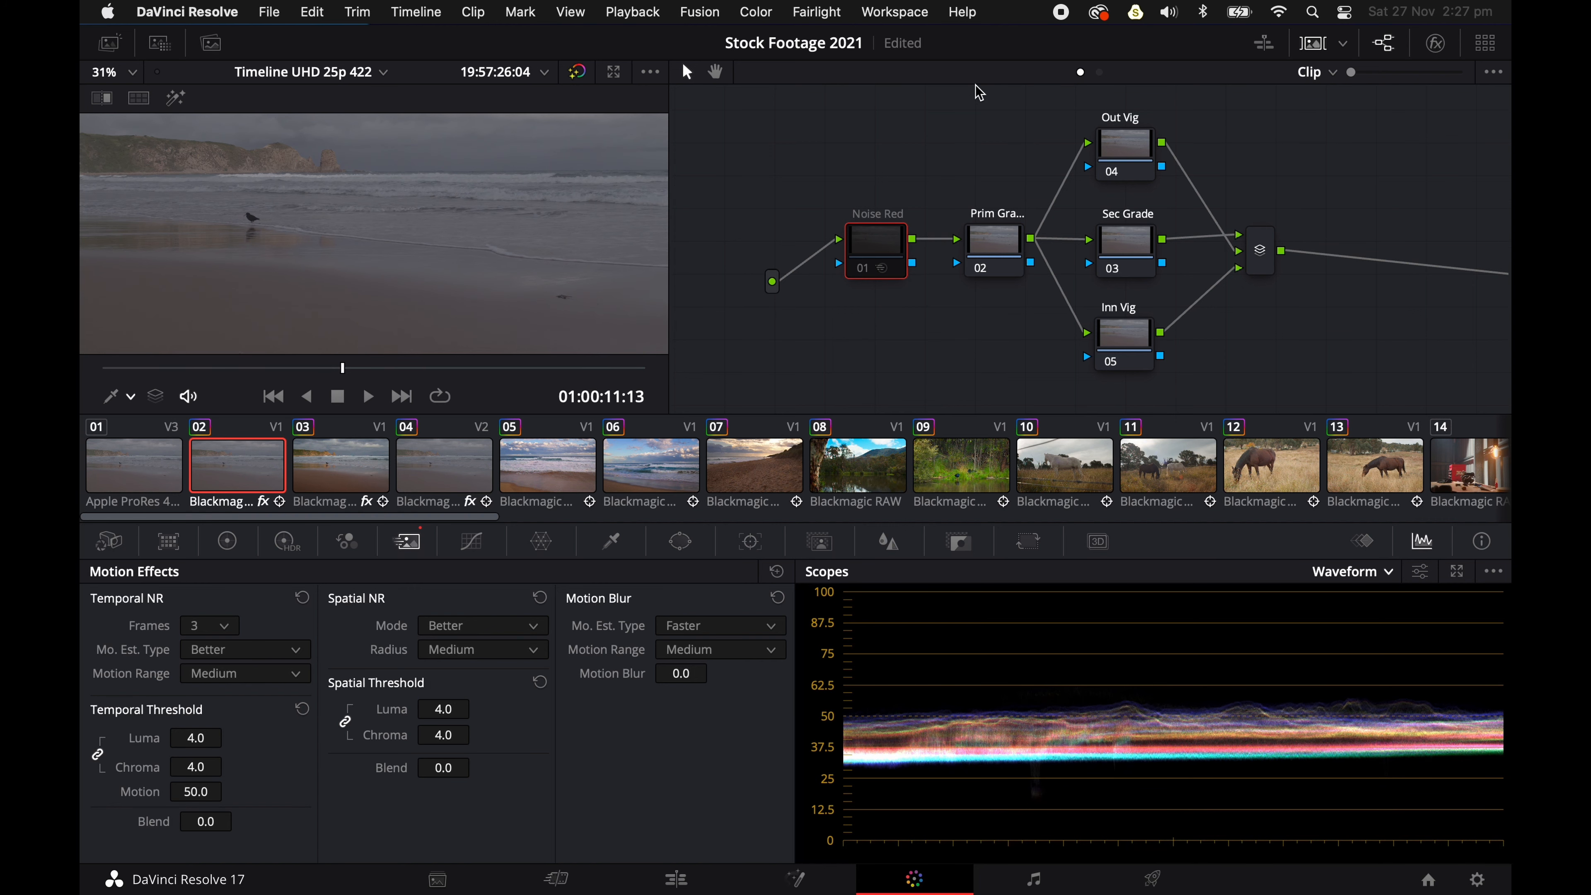
Make room in the node graph and add a serial node after Prim Grade, placing it in front of Sec Grade
left_click(1000, 246)
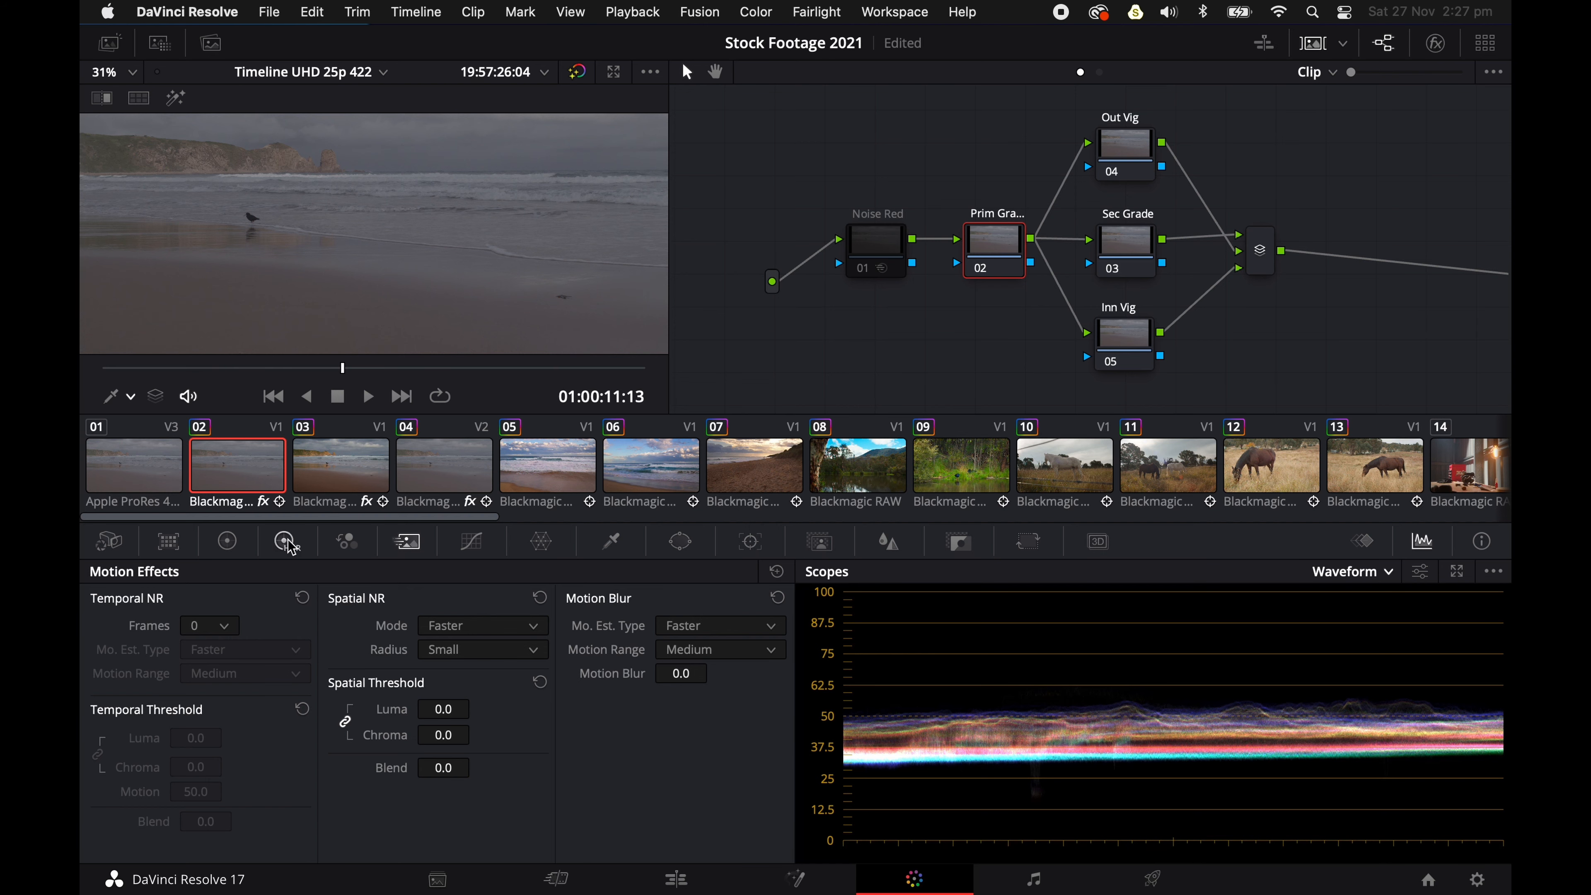
left_click_drag(886, 236, 866, 239)
left_click_drag(1003, 229, 976, 220)
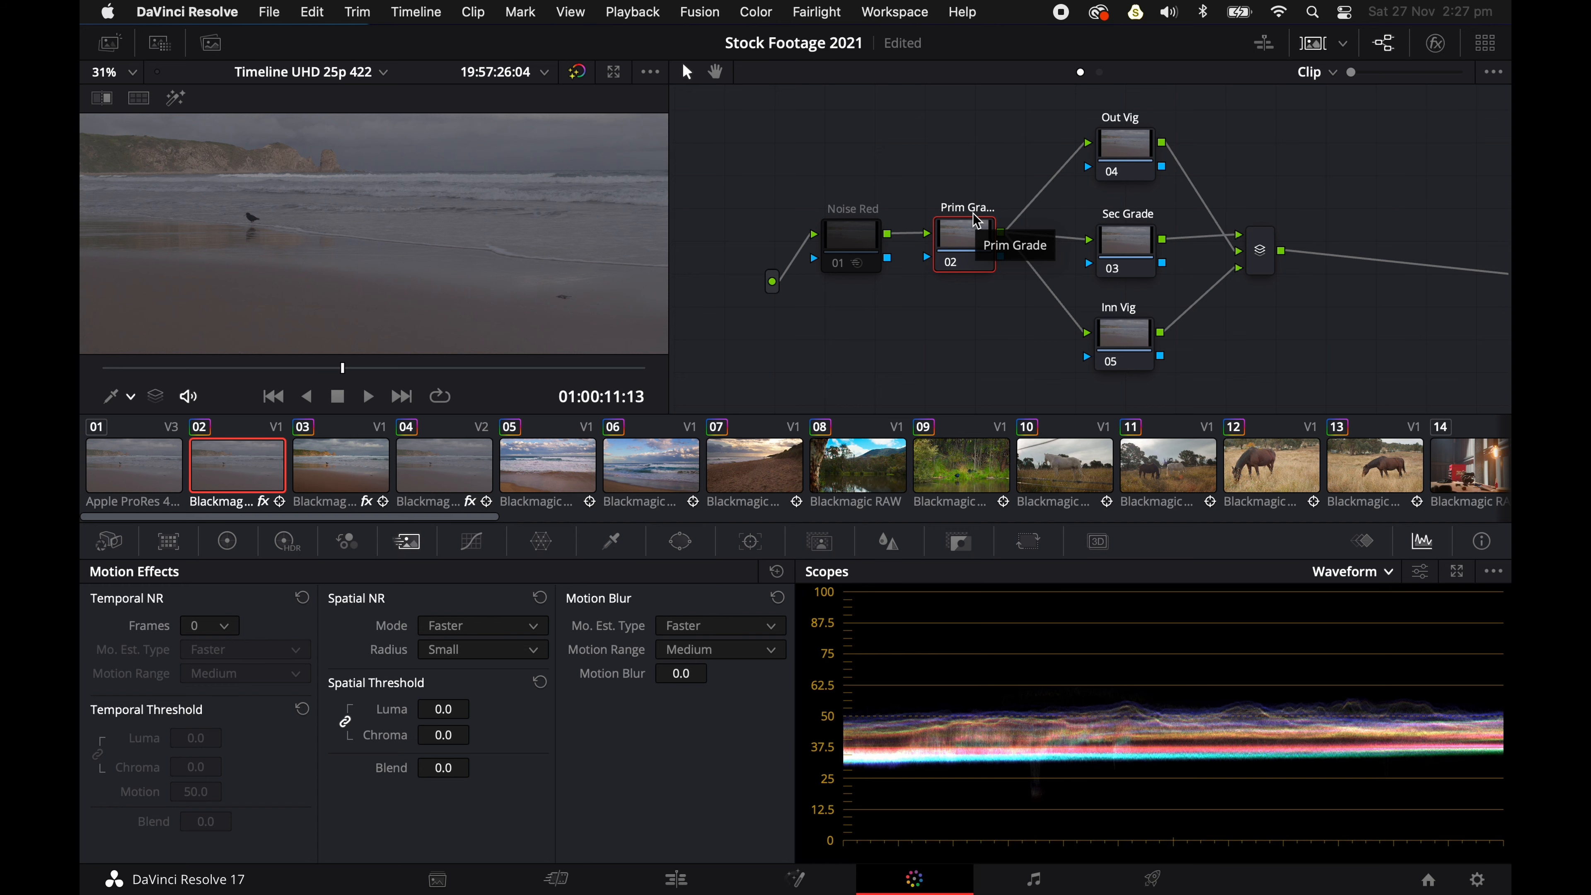
key("alt+s")
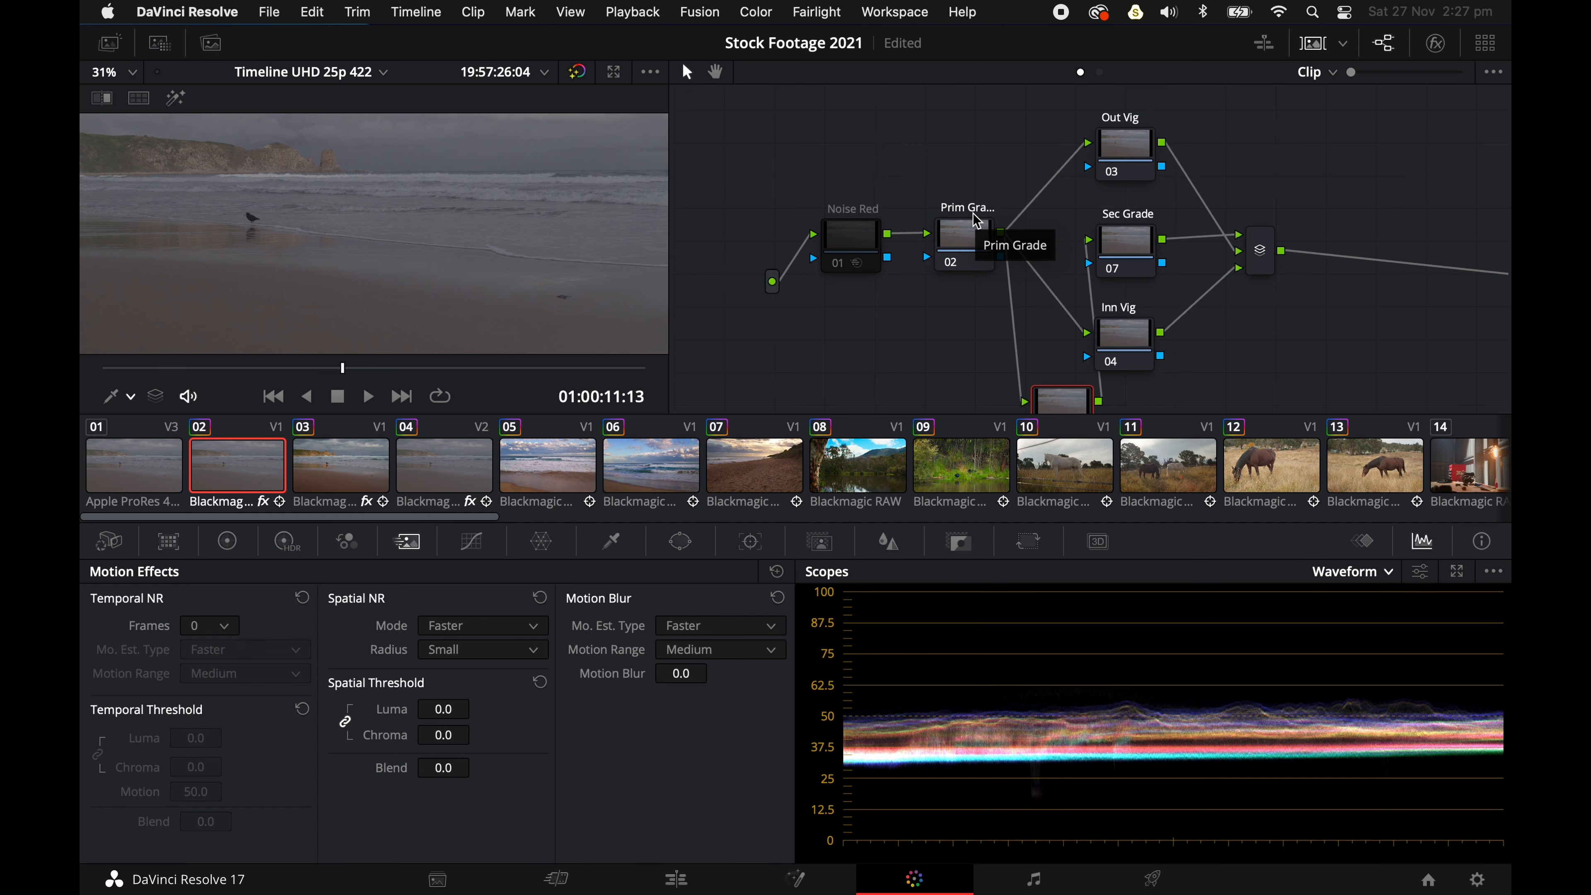
left_click_drag(1064, 387, 1056, 223)
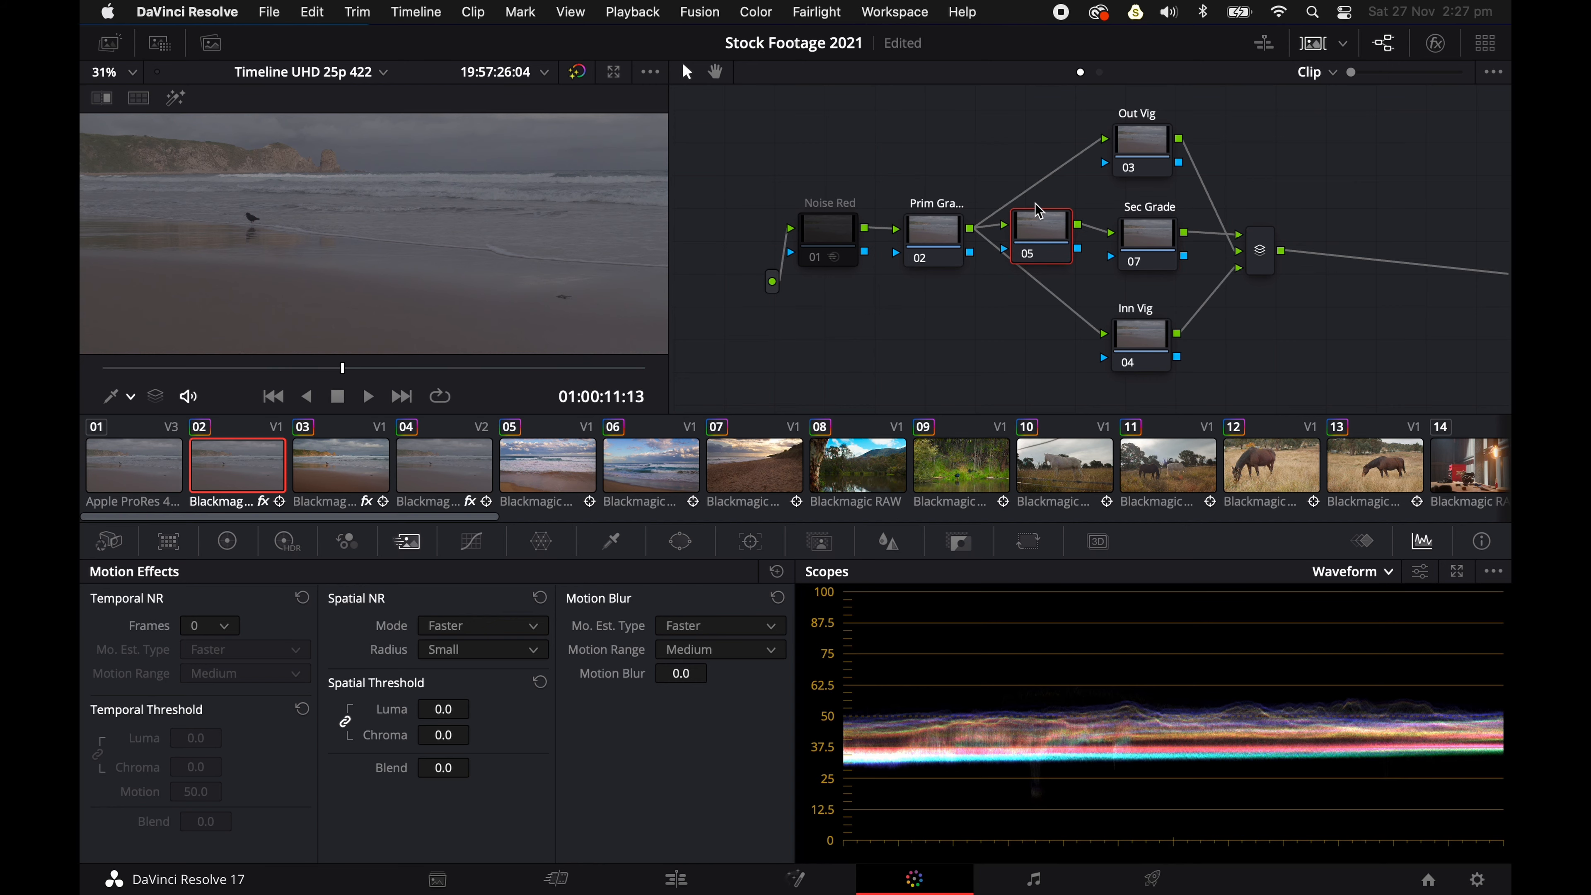
Label the new node "LUT" and space it evenly between Prim Grade and Sec Grade
right_click(1041, 220)
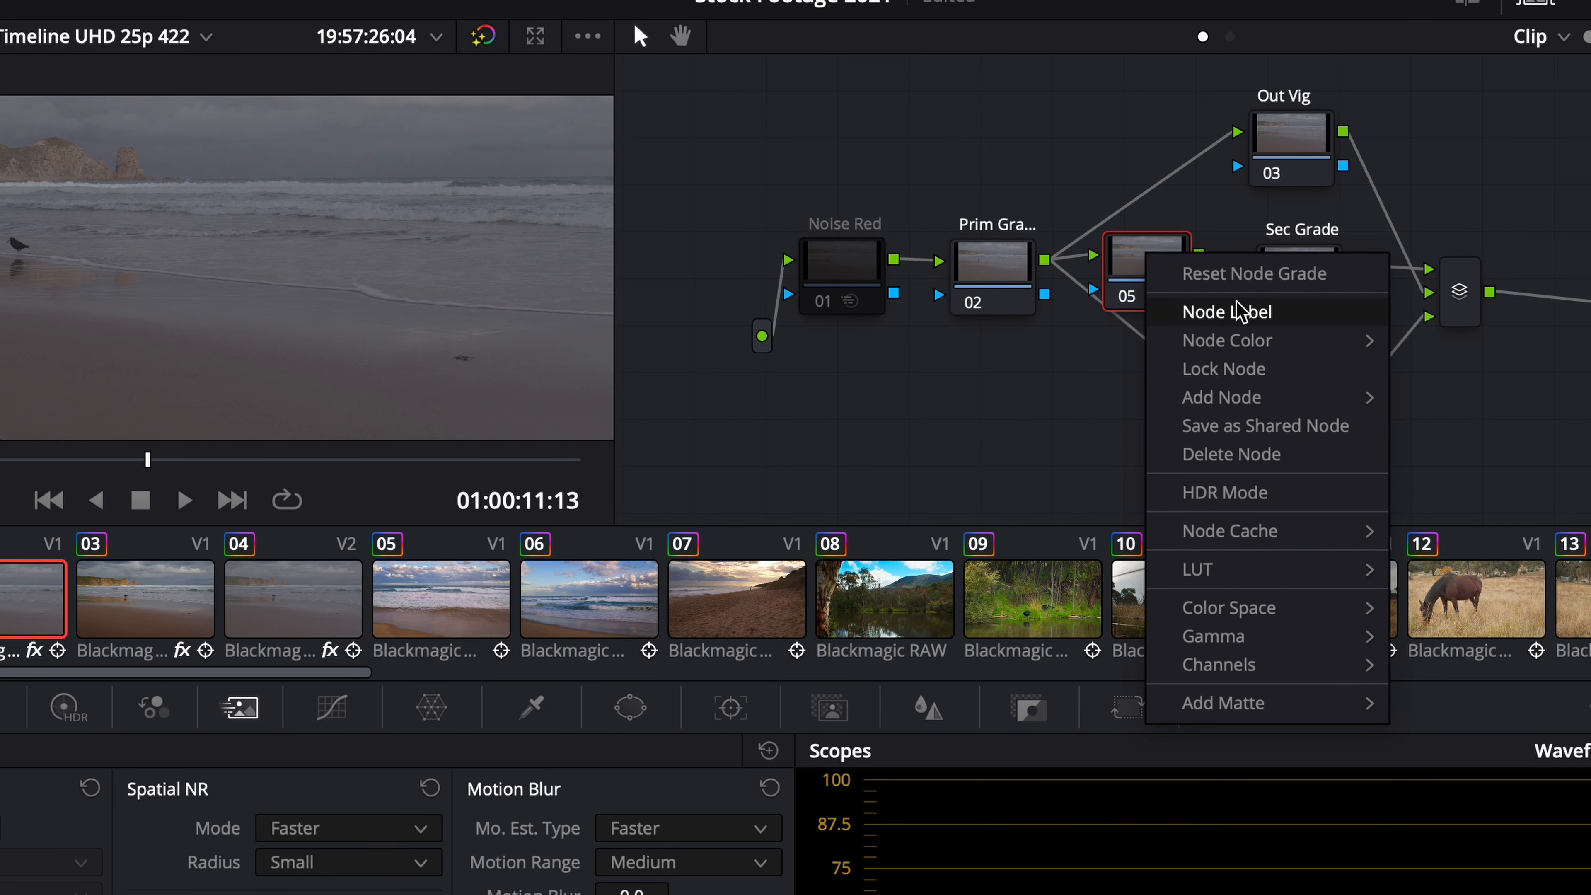
left_click(1242, 310)
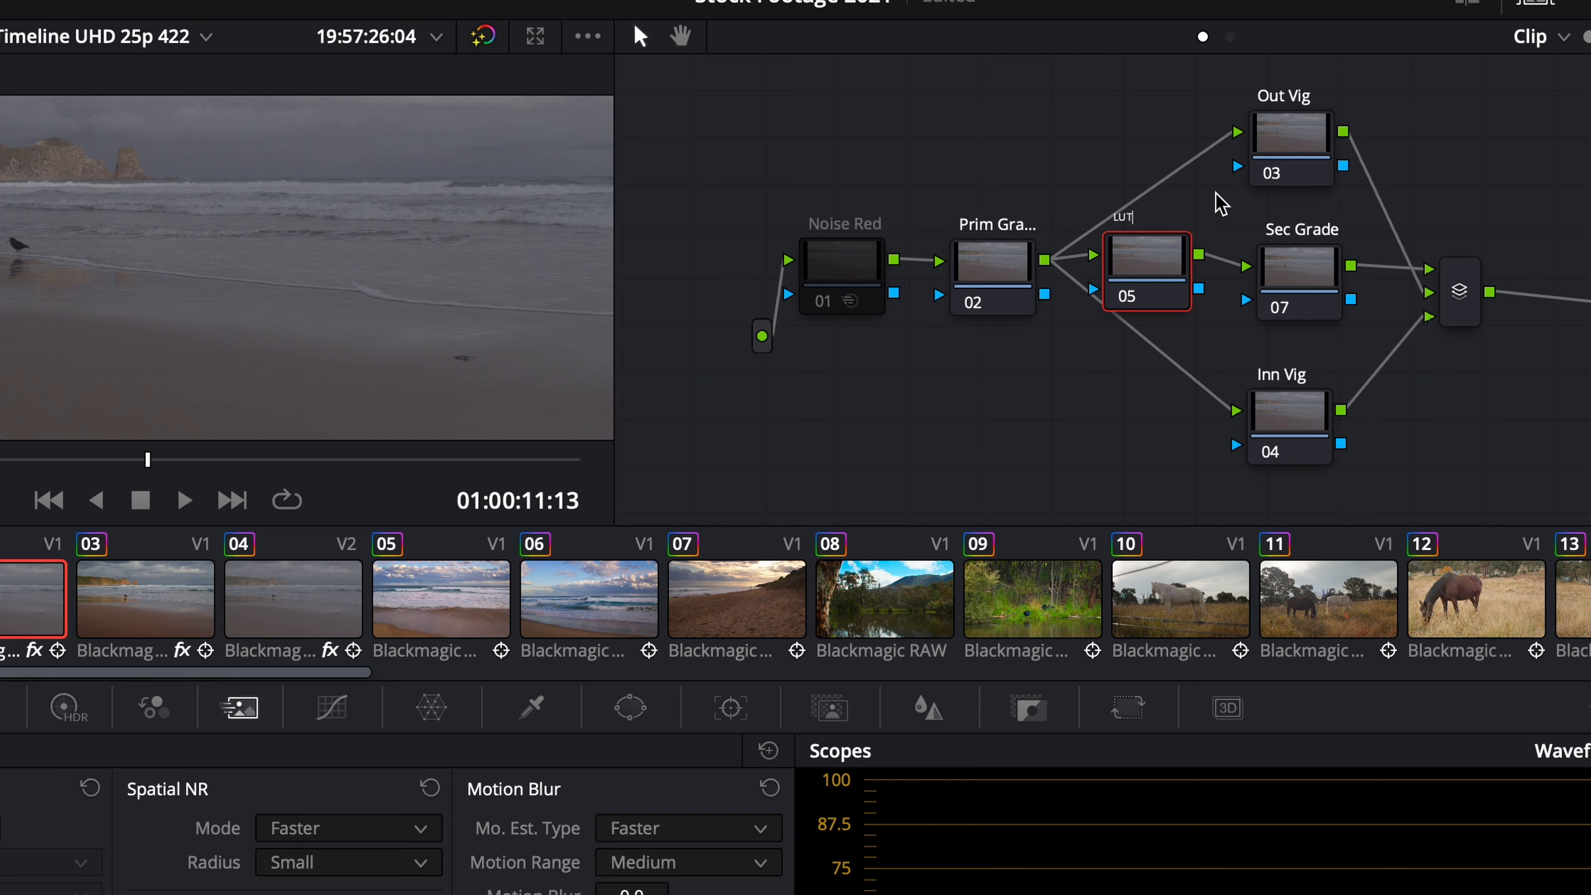
key("Return")
left_click(1171, 270)
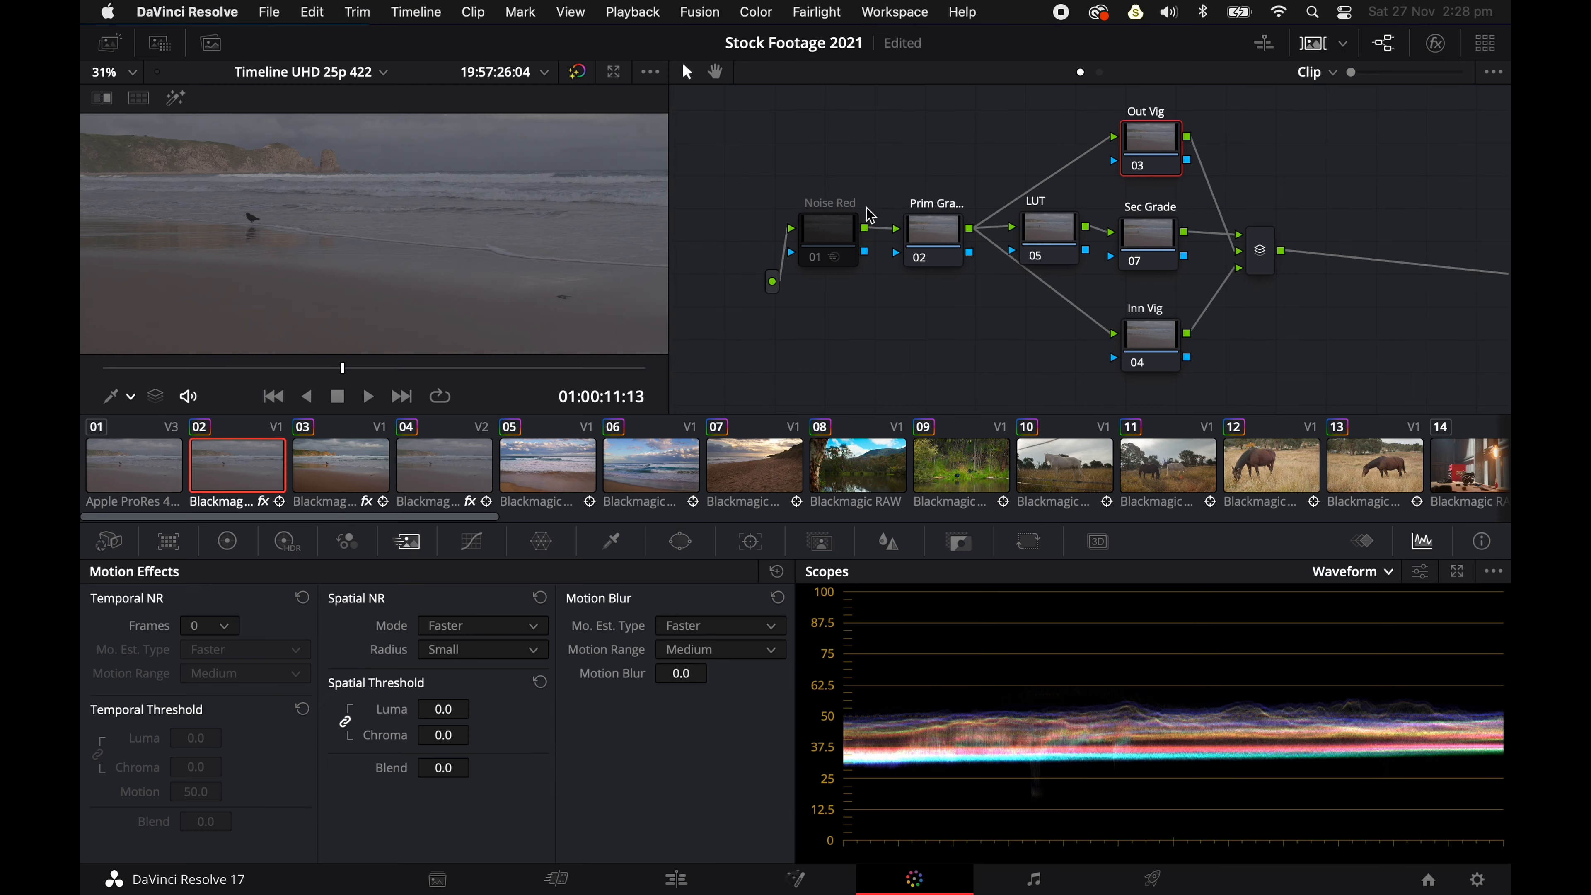
Select the Prim Grade node and show the Primaries colour wheels
left_click(985, 263)
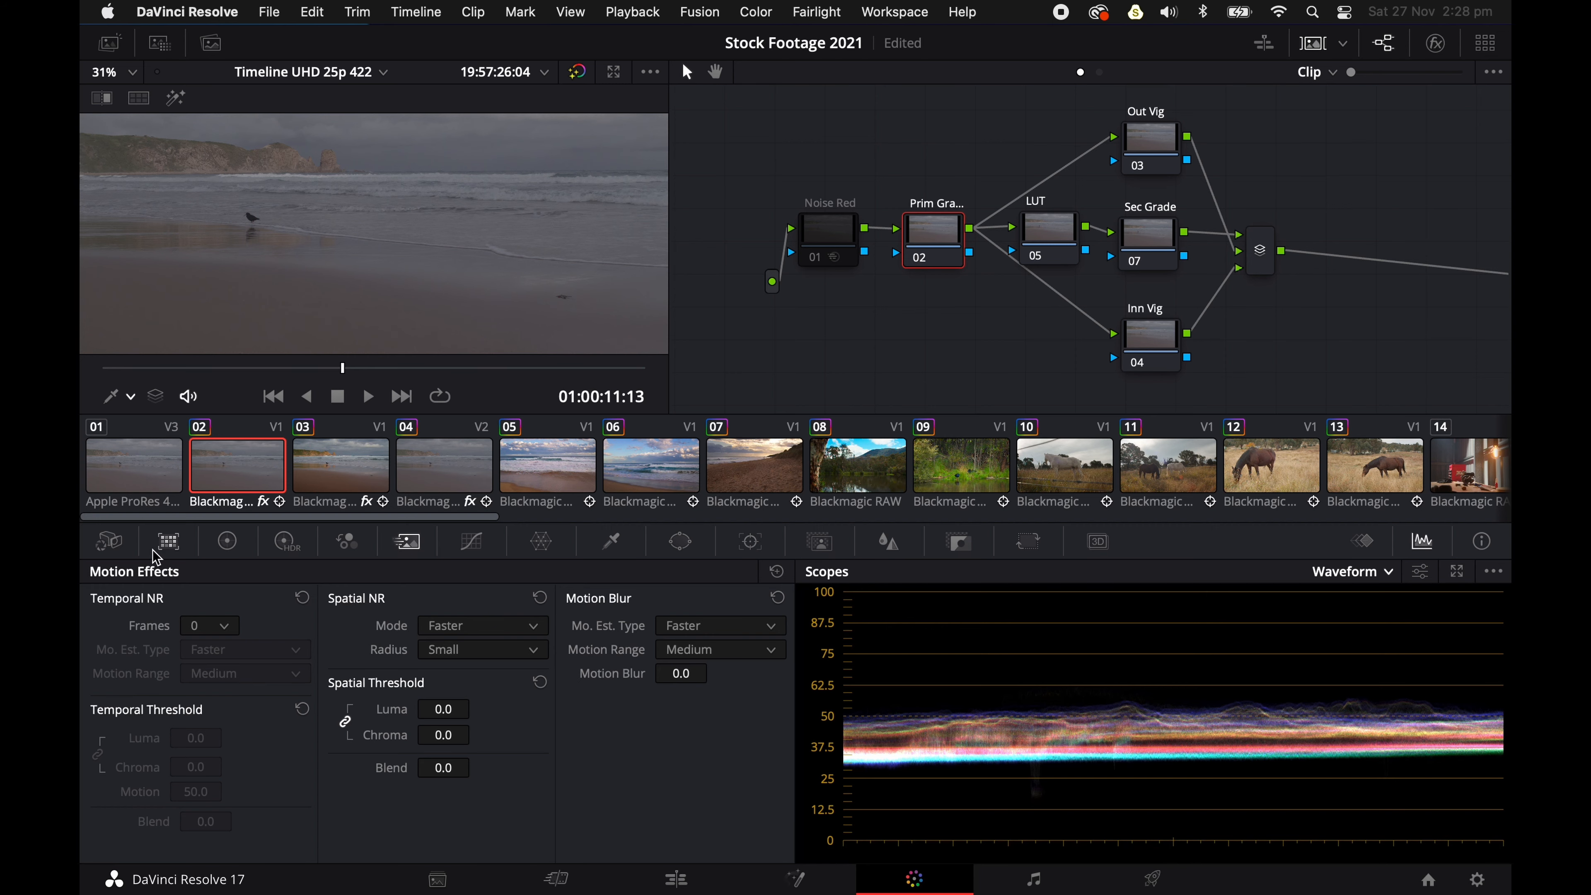
left_click(229, 543)
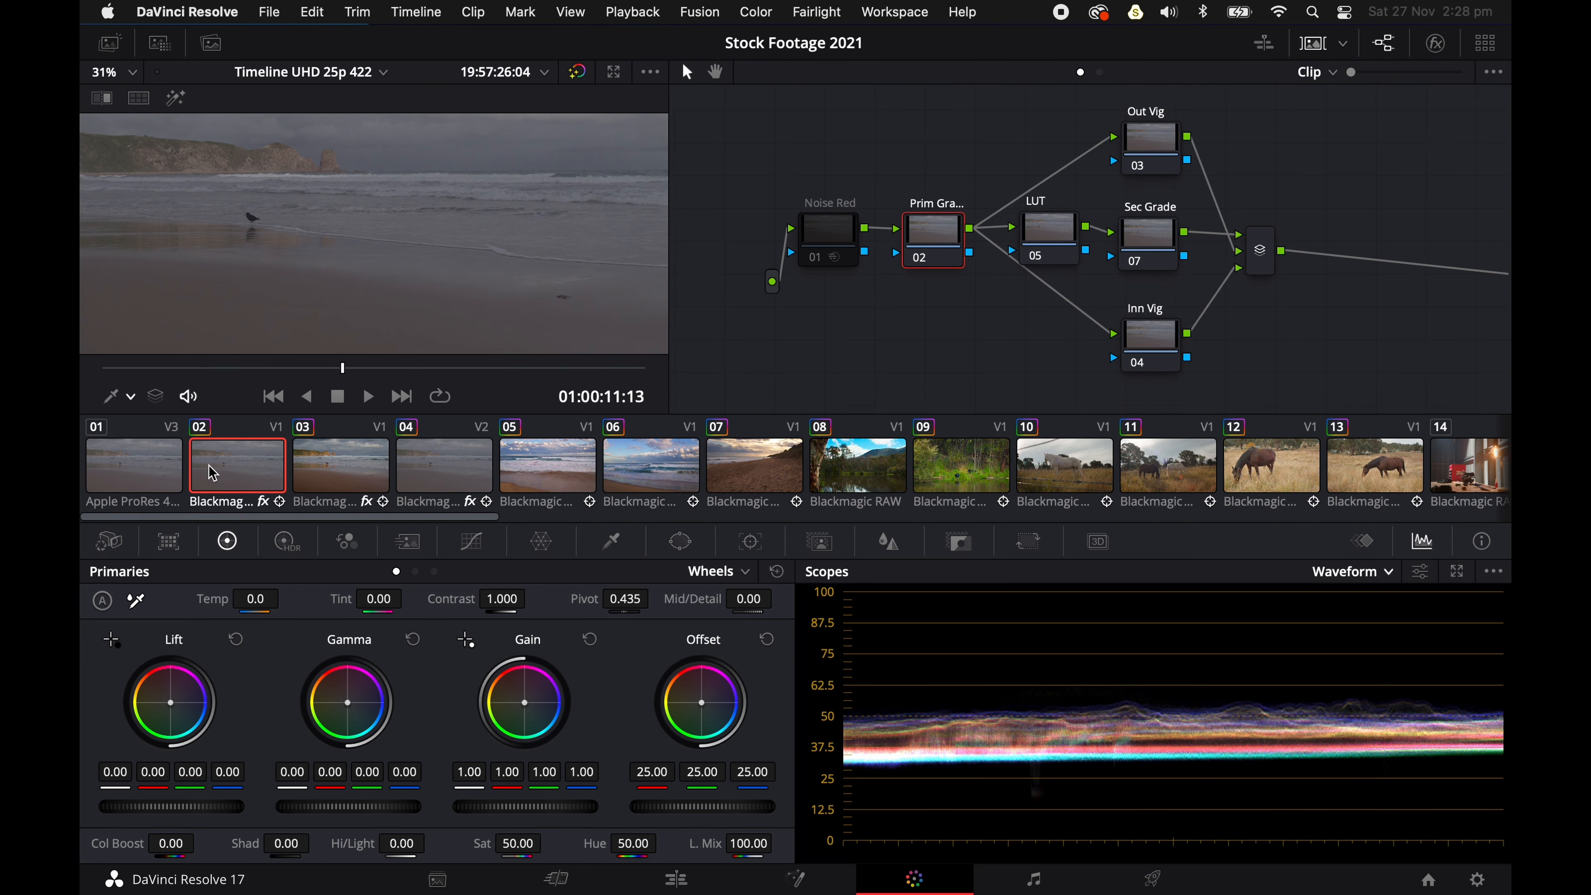
Turn off Bypass Color Management for clip 02 and preview the image full screen
right_click(232, 476)
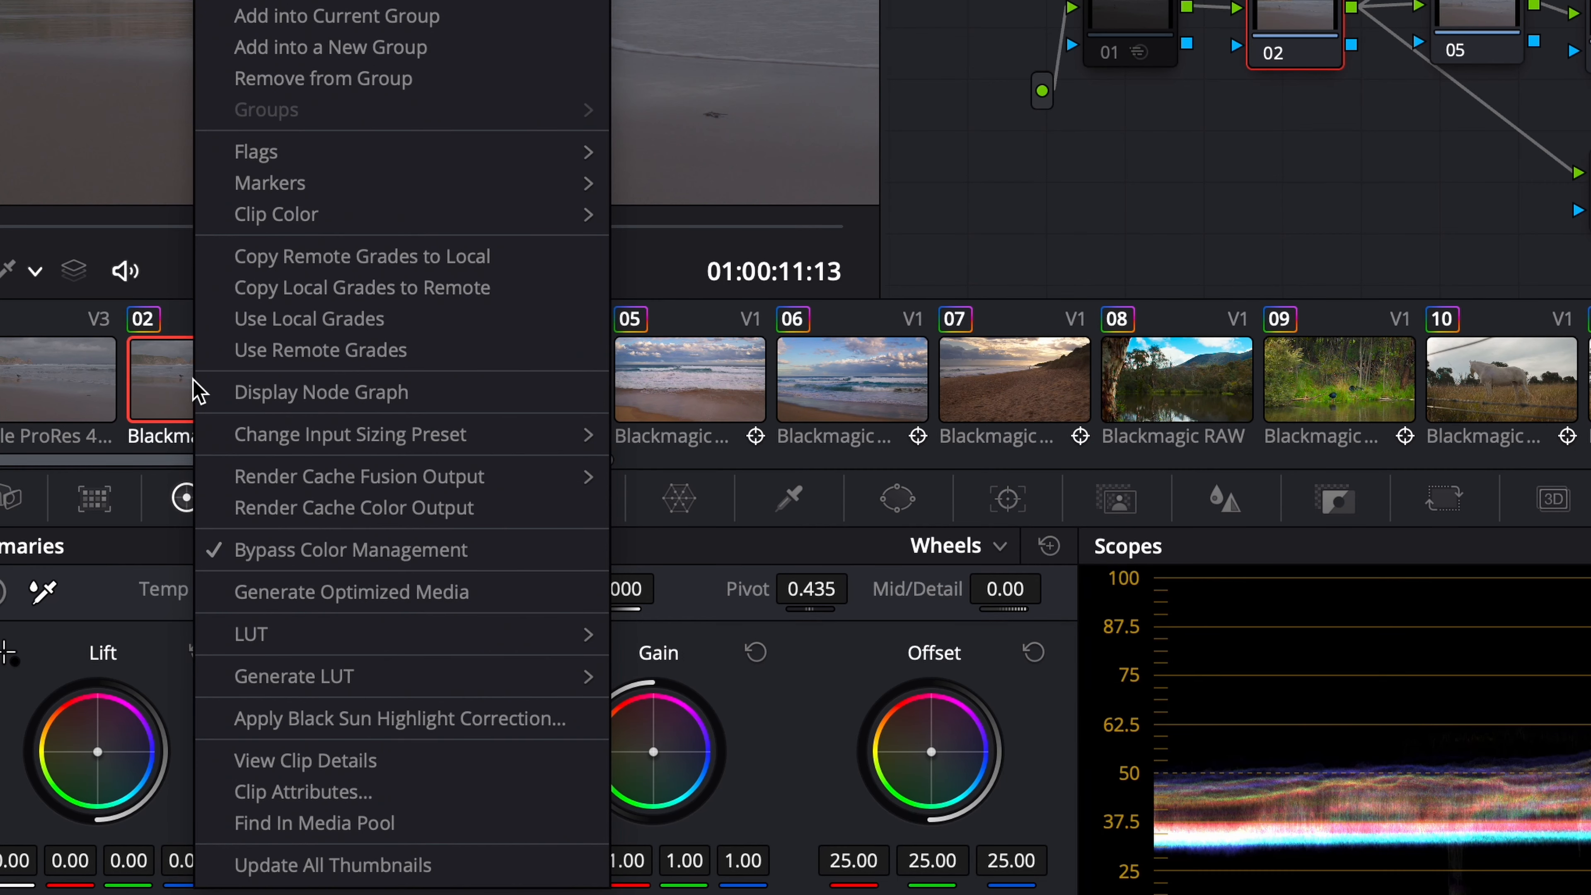
left_click(290, 558)
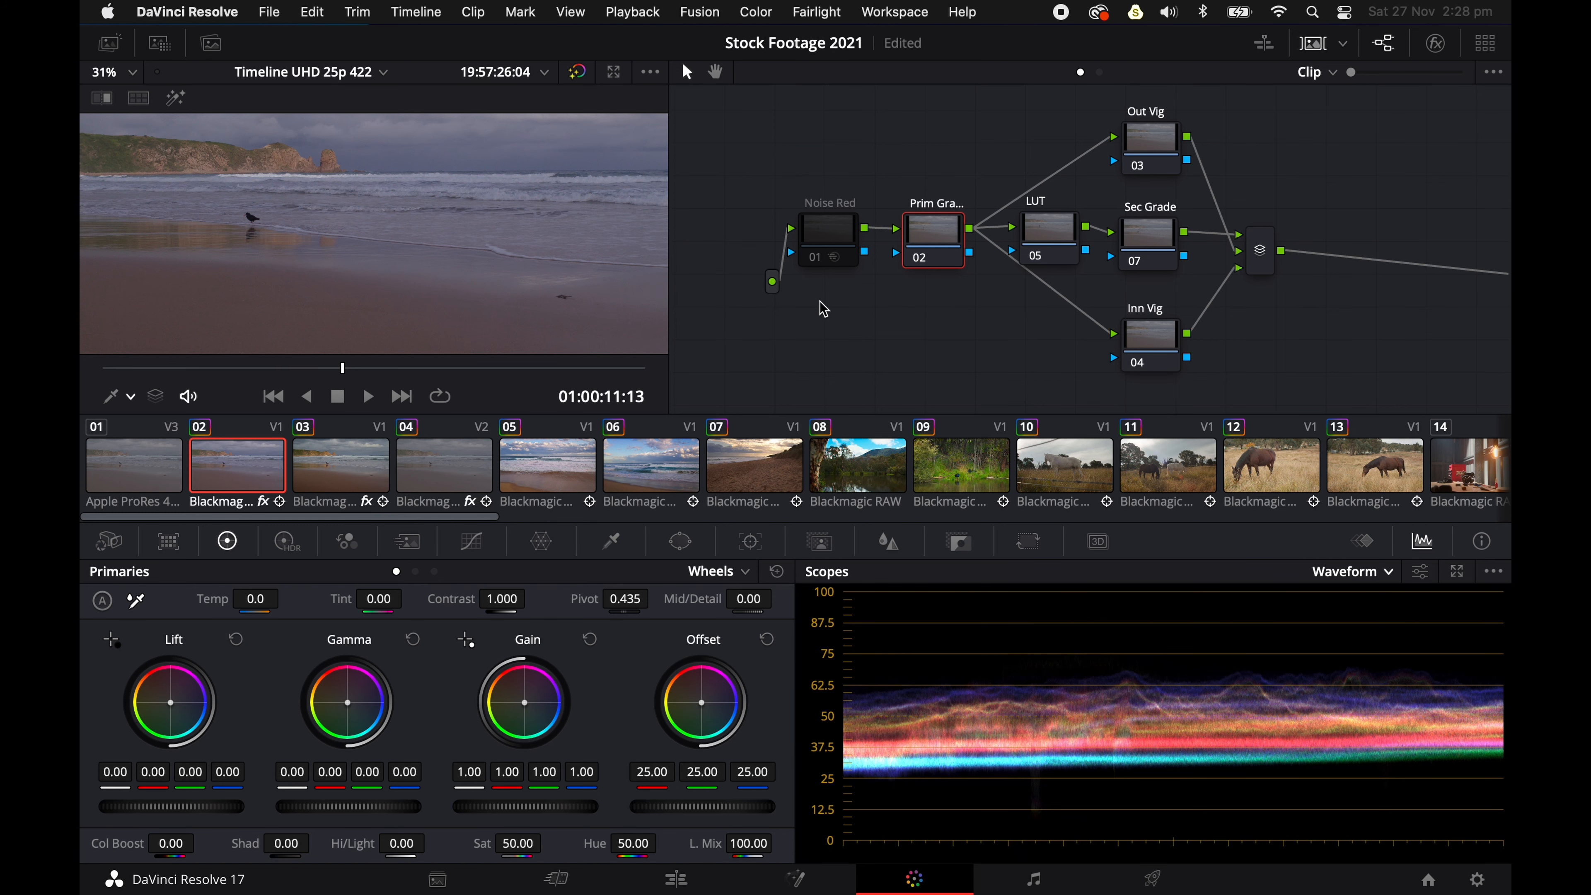
key("super+f")
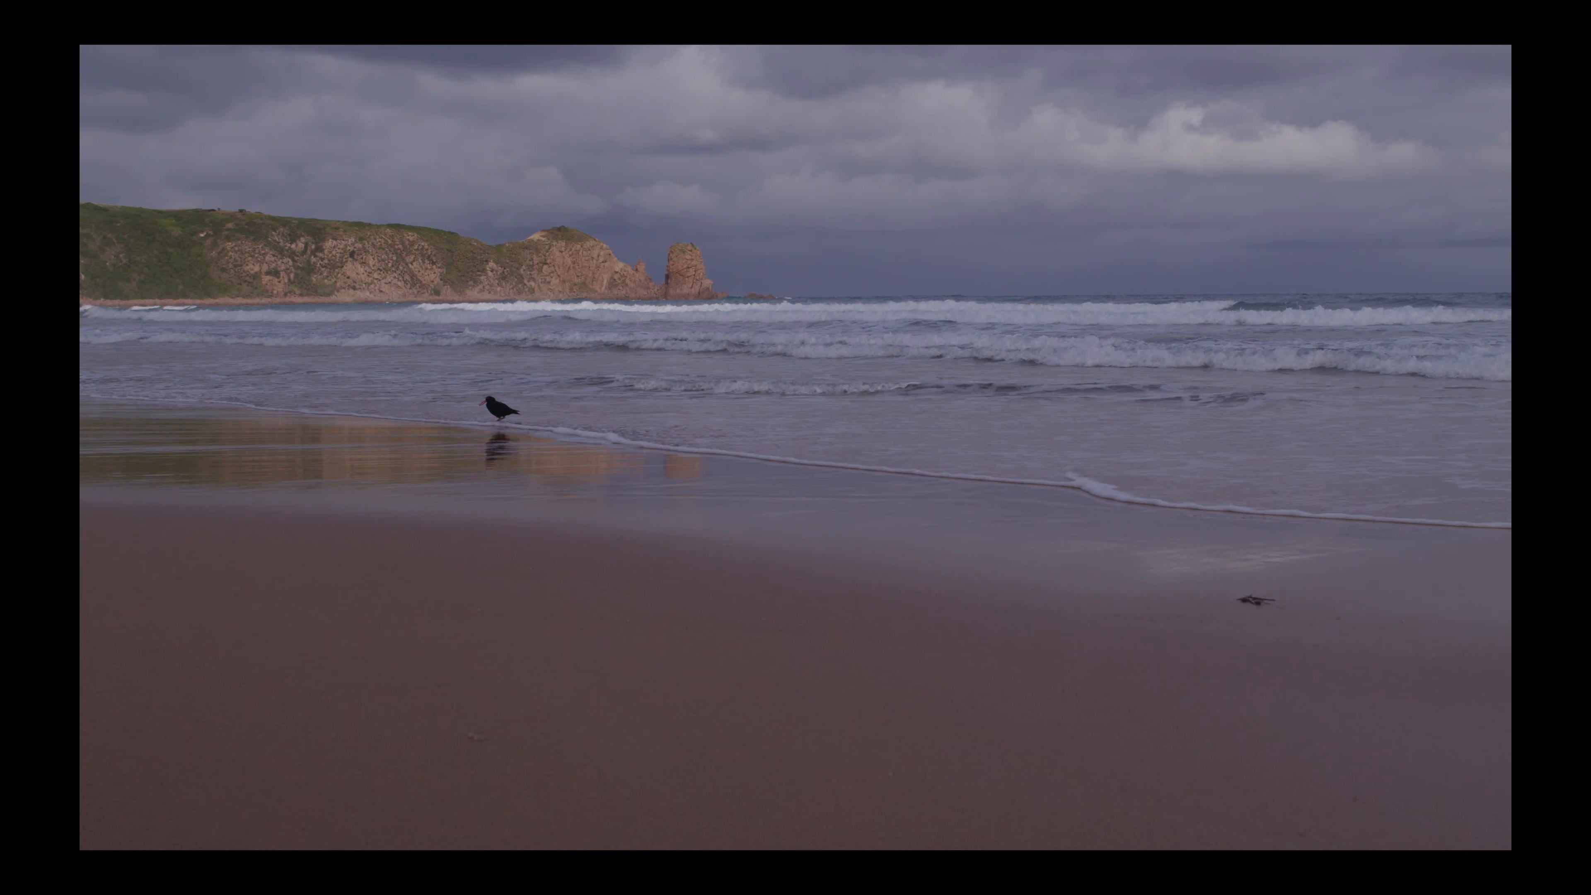
key("super+f")
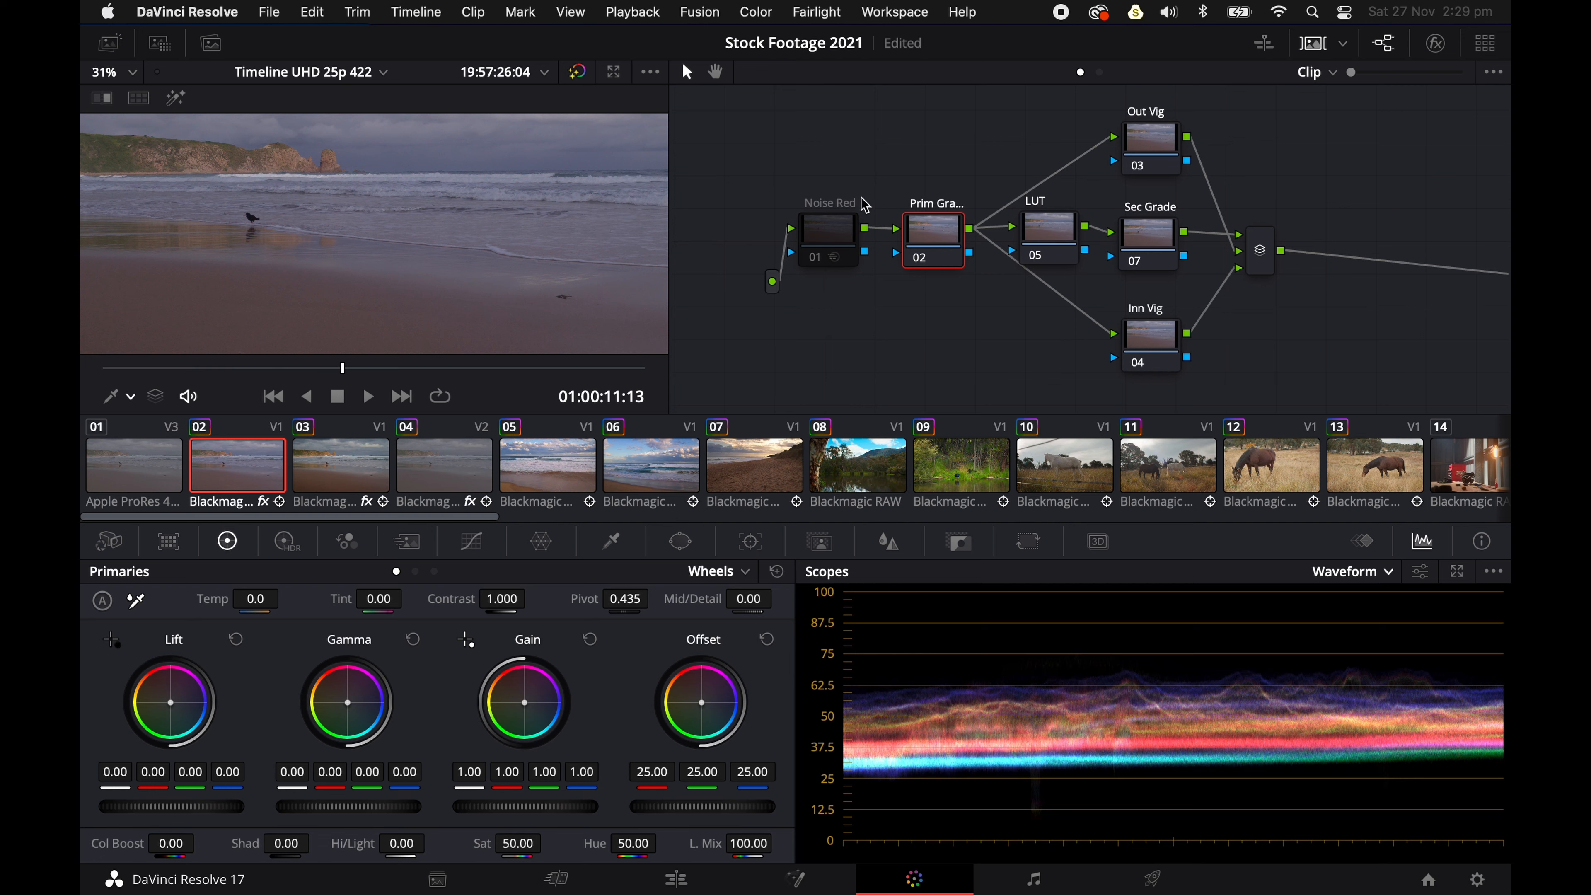
left_click(1057, 233)
left_click_drag(1054, 226, 1055, 229)
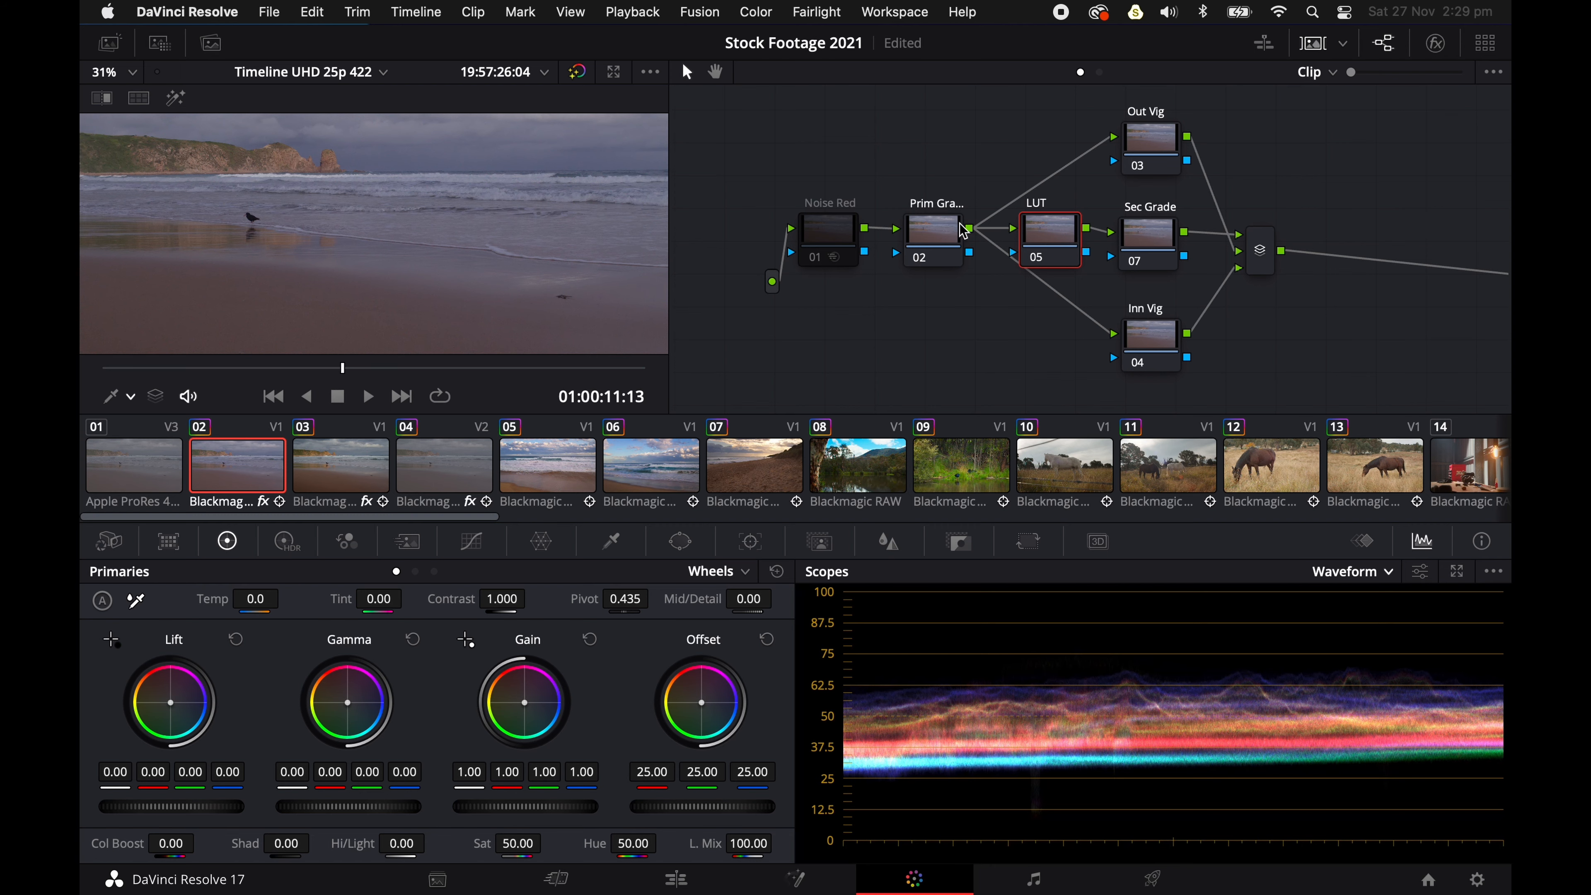
Turn Bypass Color Management back on for clip 02
left_click(933, 235)
right_click(238, 468)
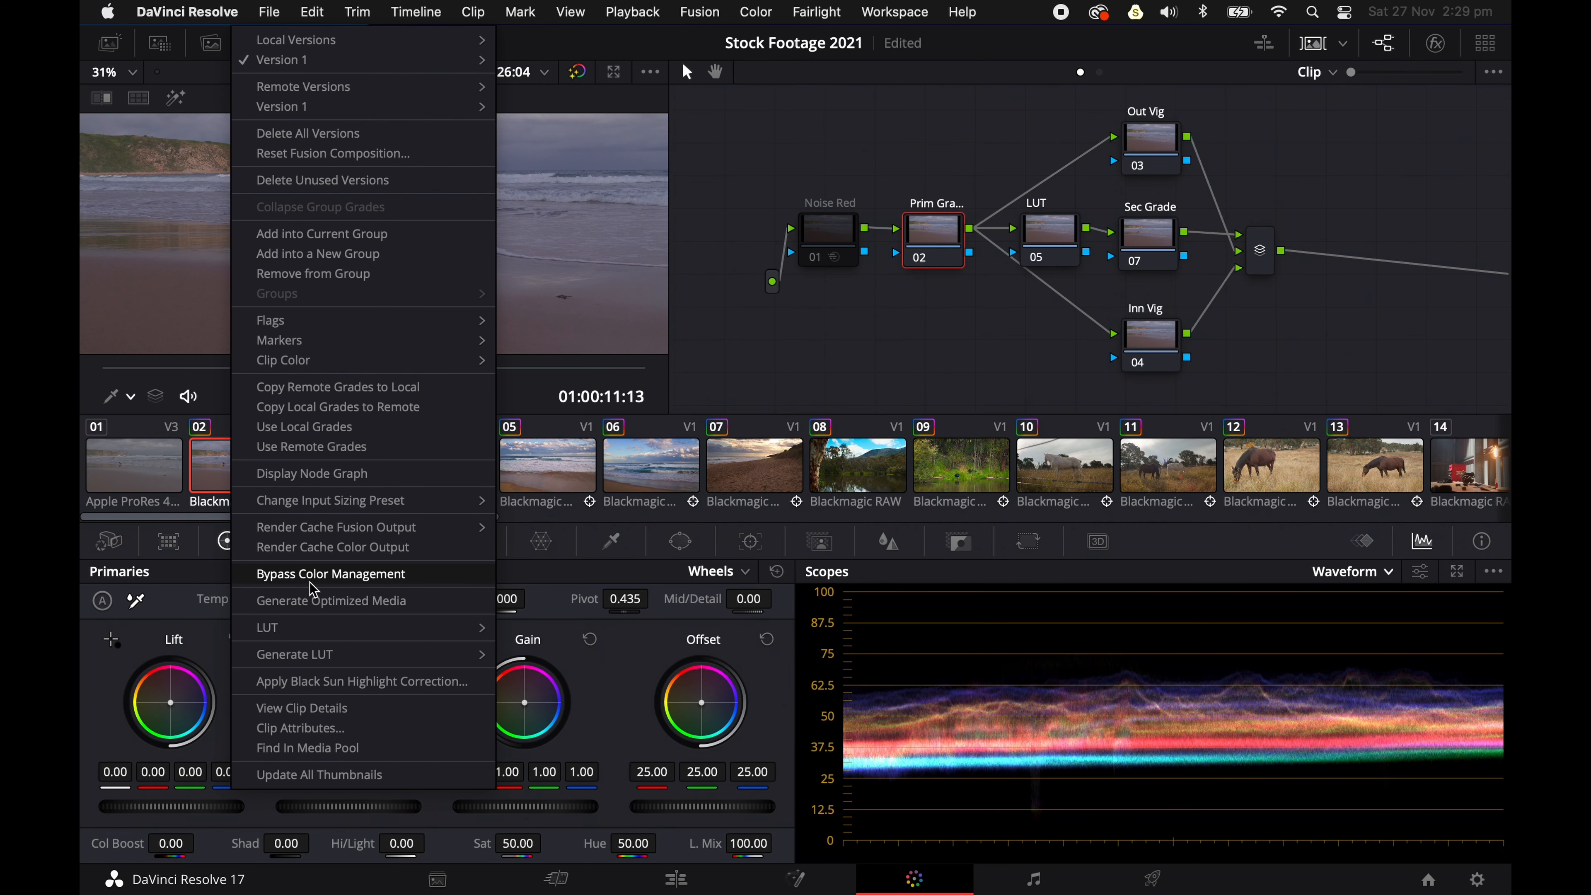
left_click(354, 573)
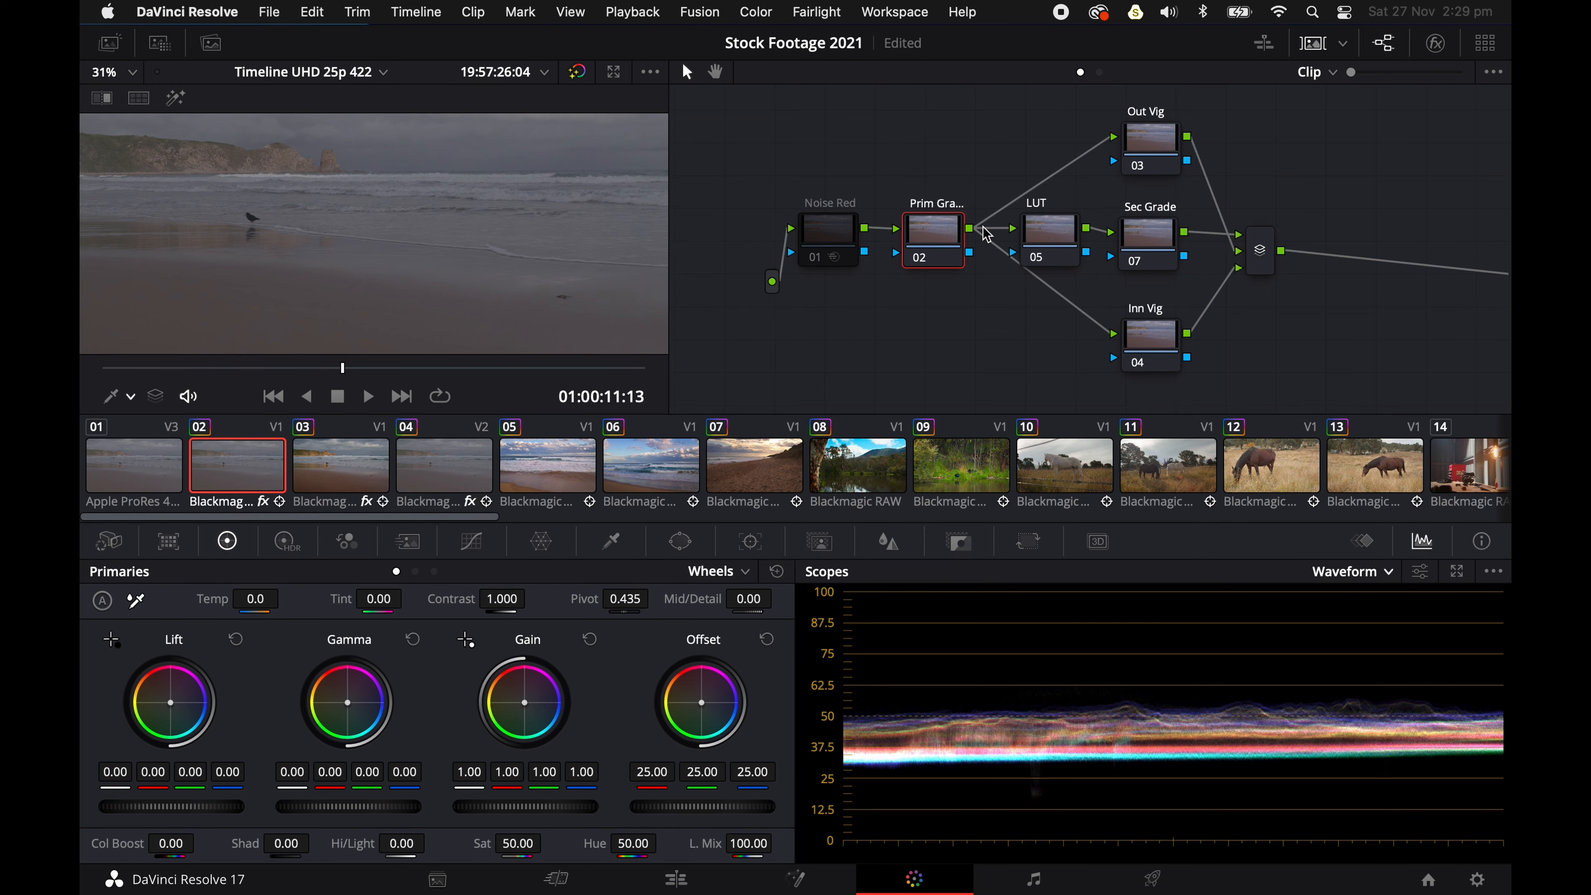
Apply the Cine V1 - BMPCC - Natural LUT from the Renclif LUTs collection to the LUT node and close the LUT browser
left_click(1050, 238)
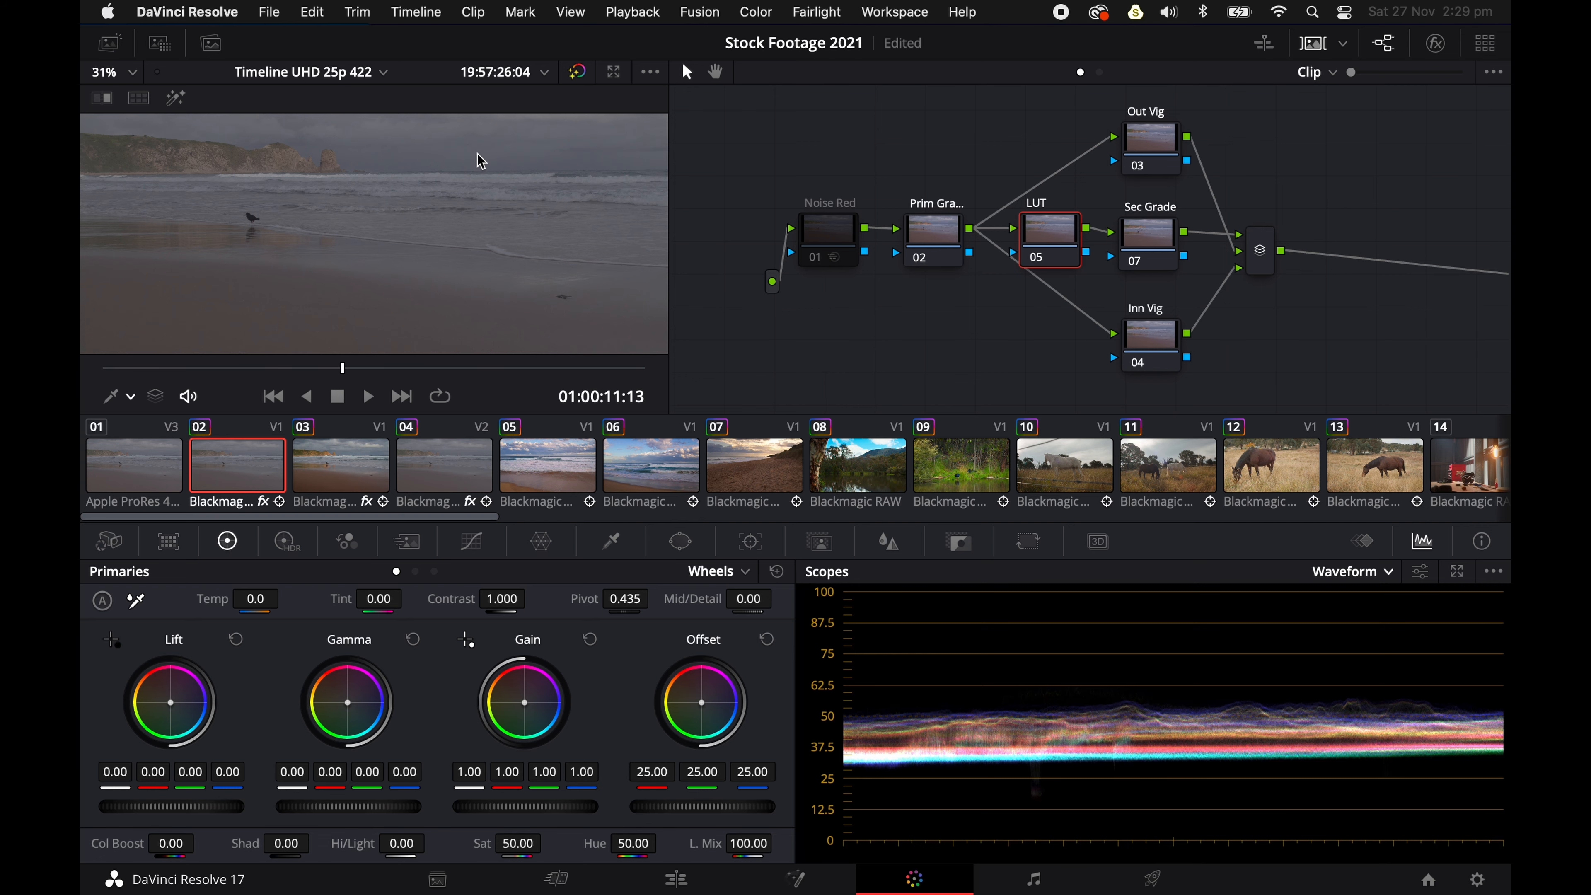
left_click(161, 44)
scroll(213, 267, "down", 3)
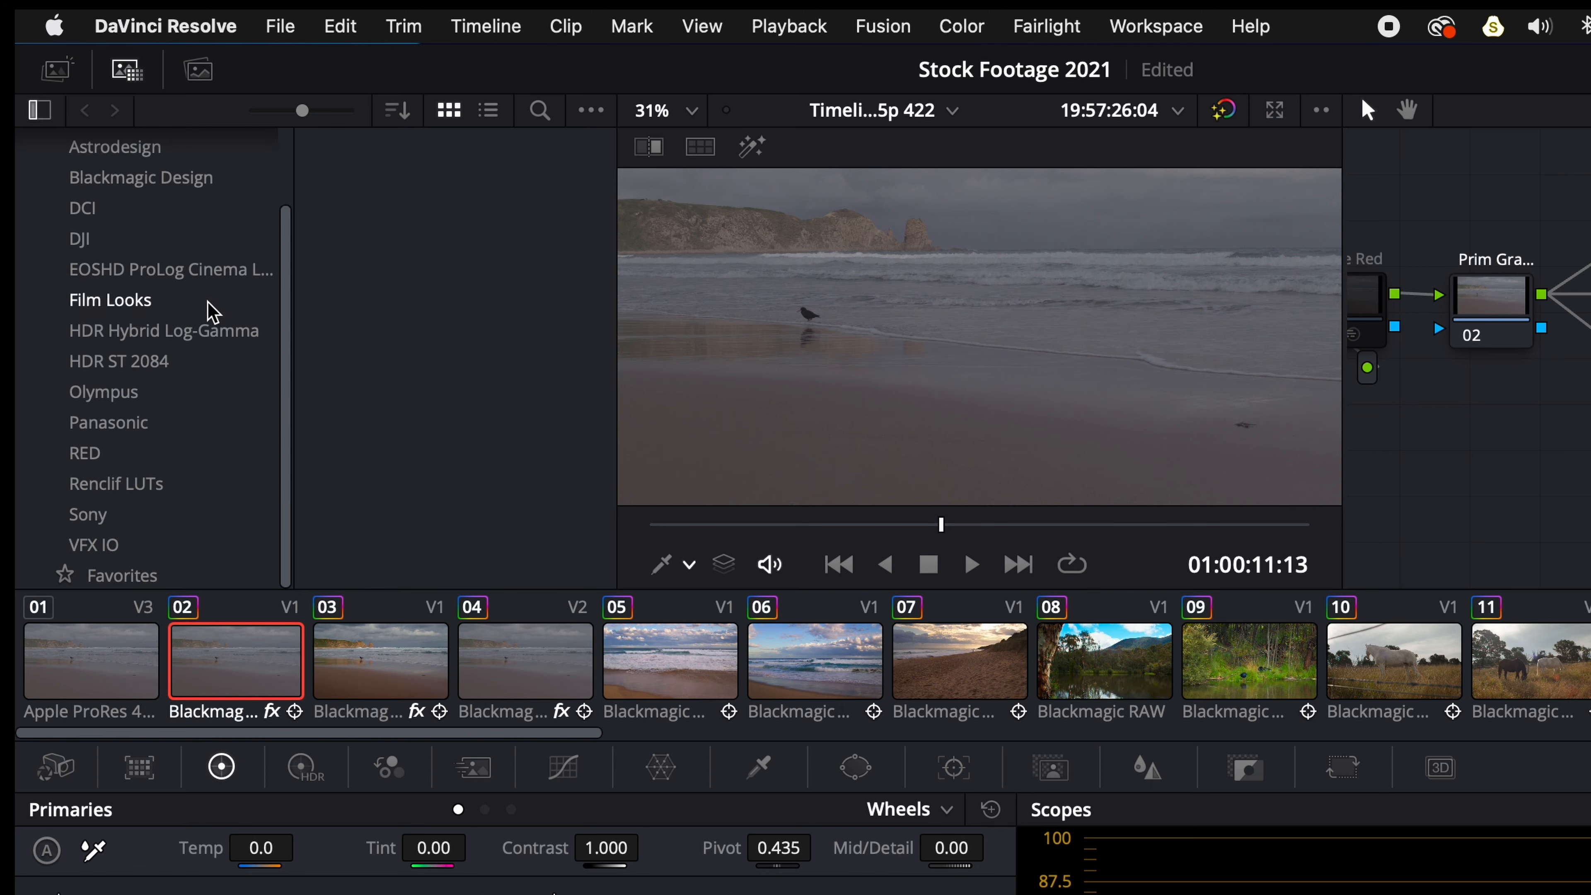
left_click(139, 487)
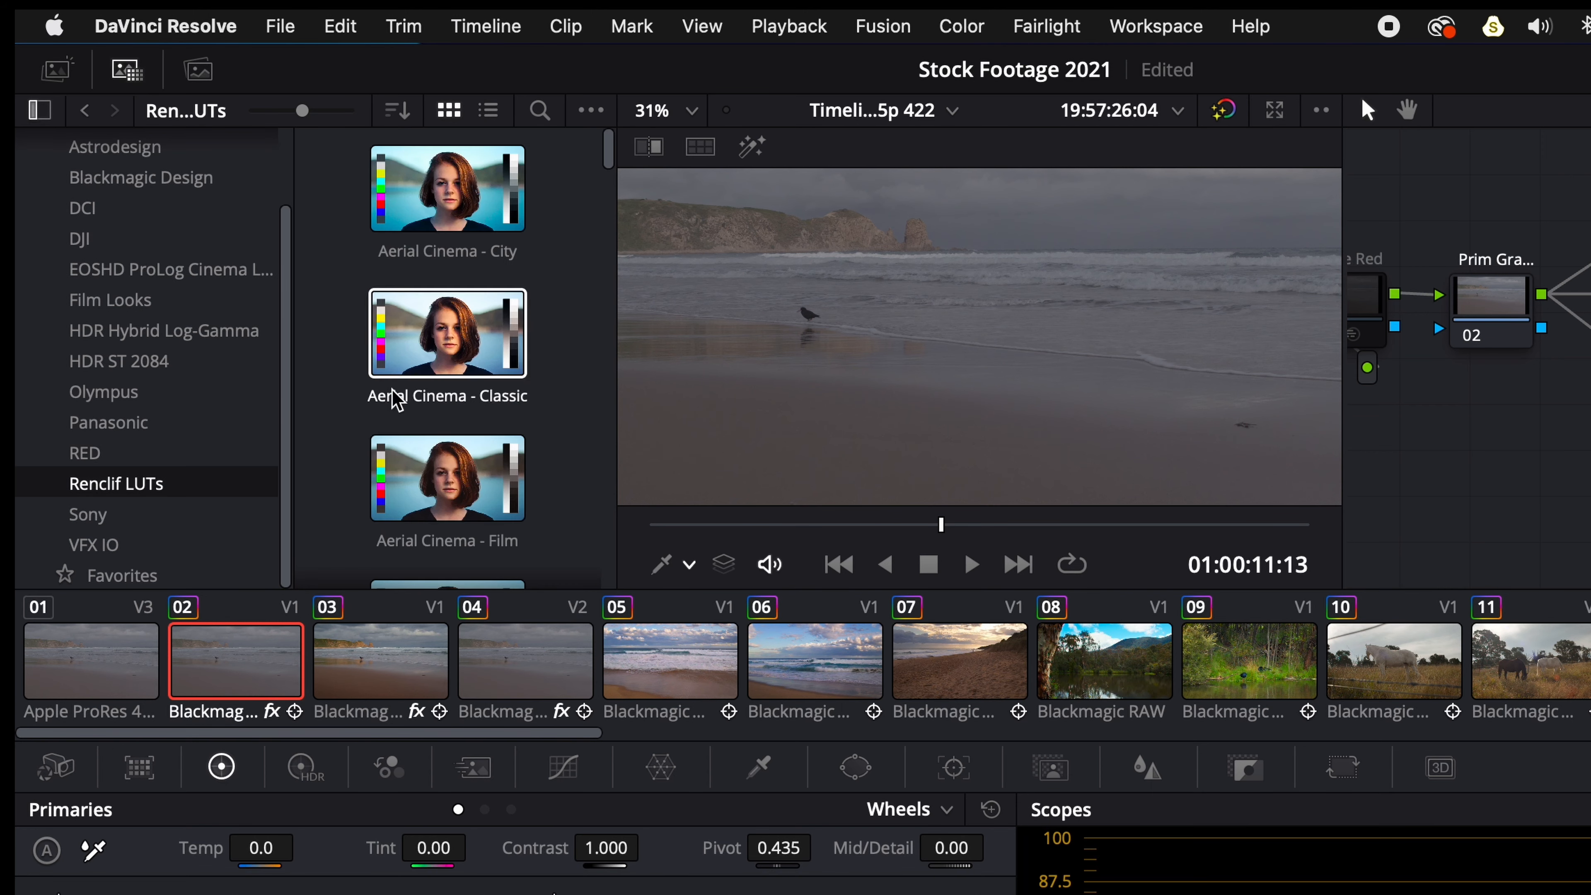
scroll(478, 307, "down", 2)
scroll(480, 317, "down", 6)
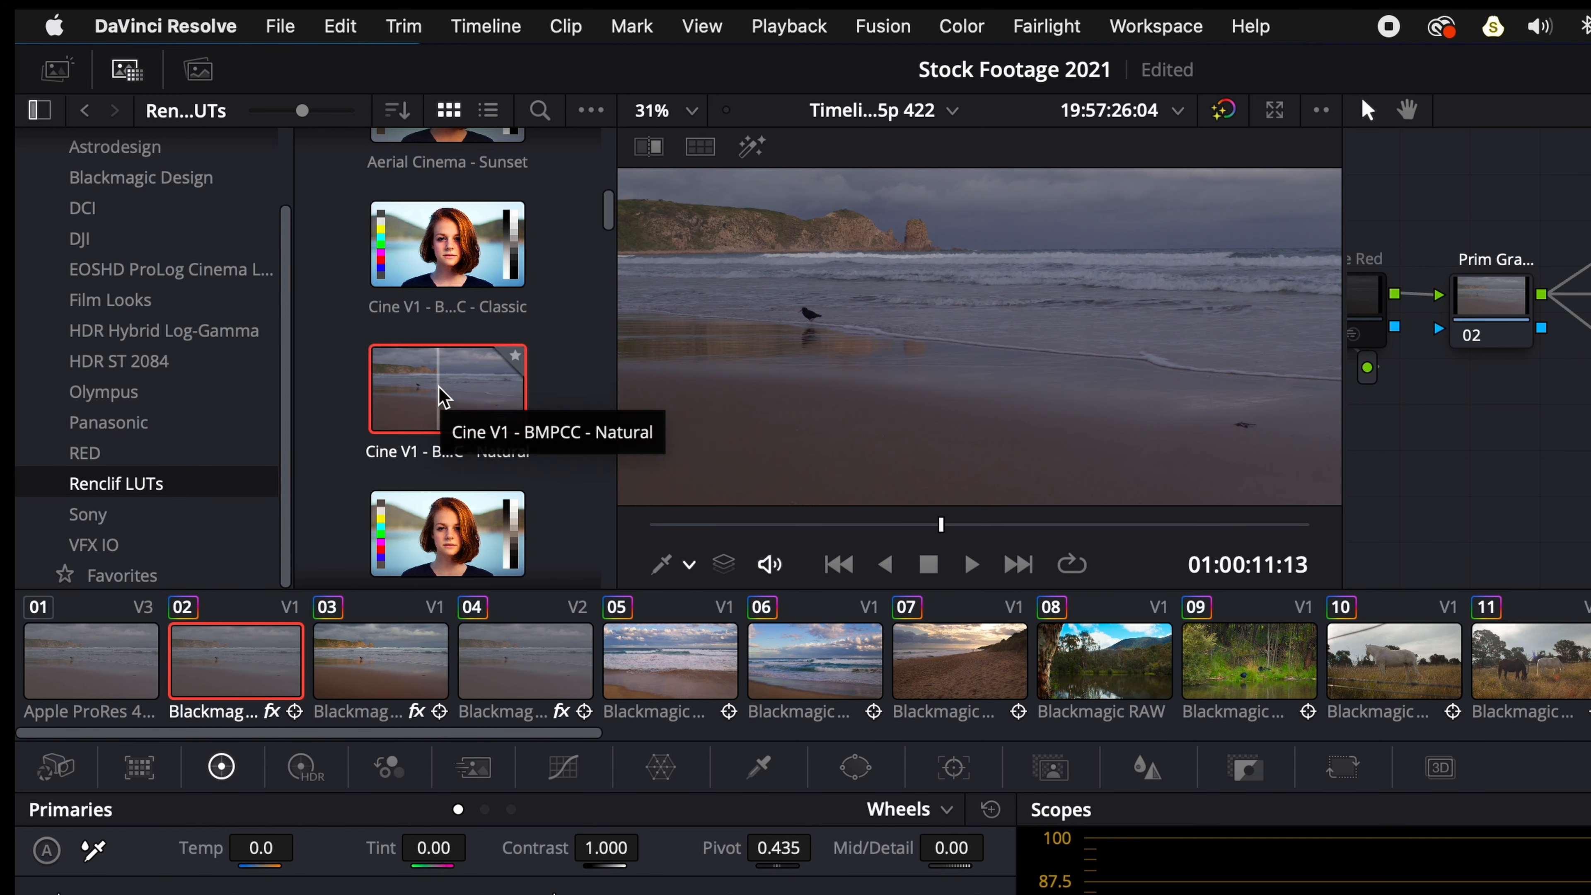
right_click(444, 386)
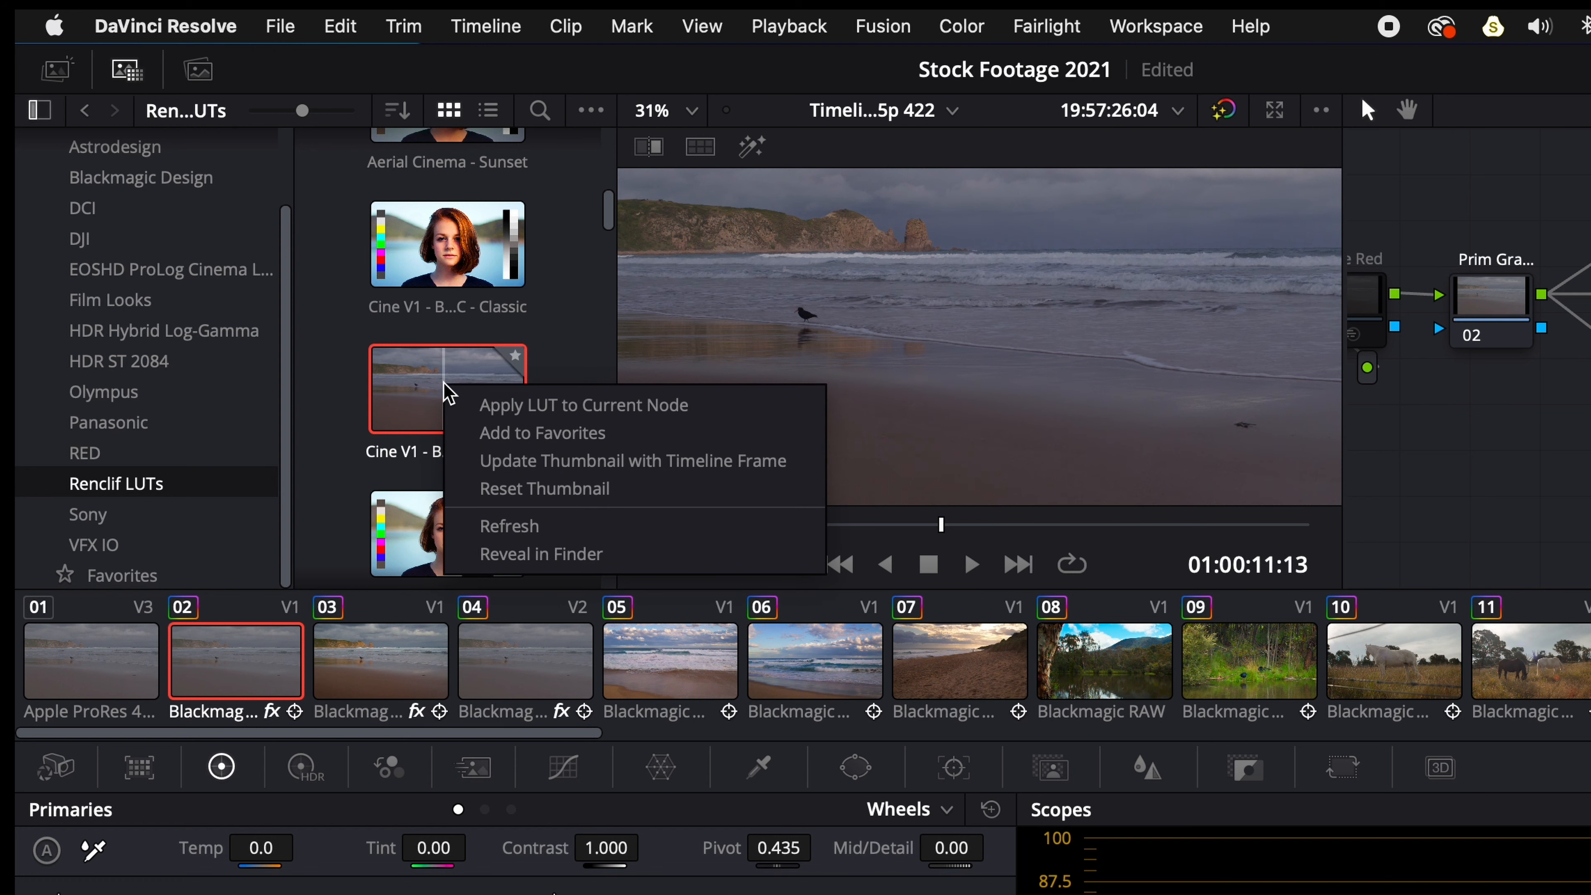
left_click(514, 407)
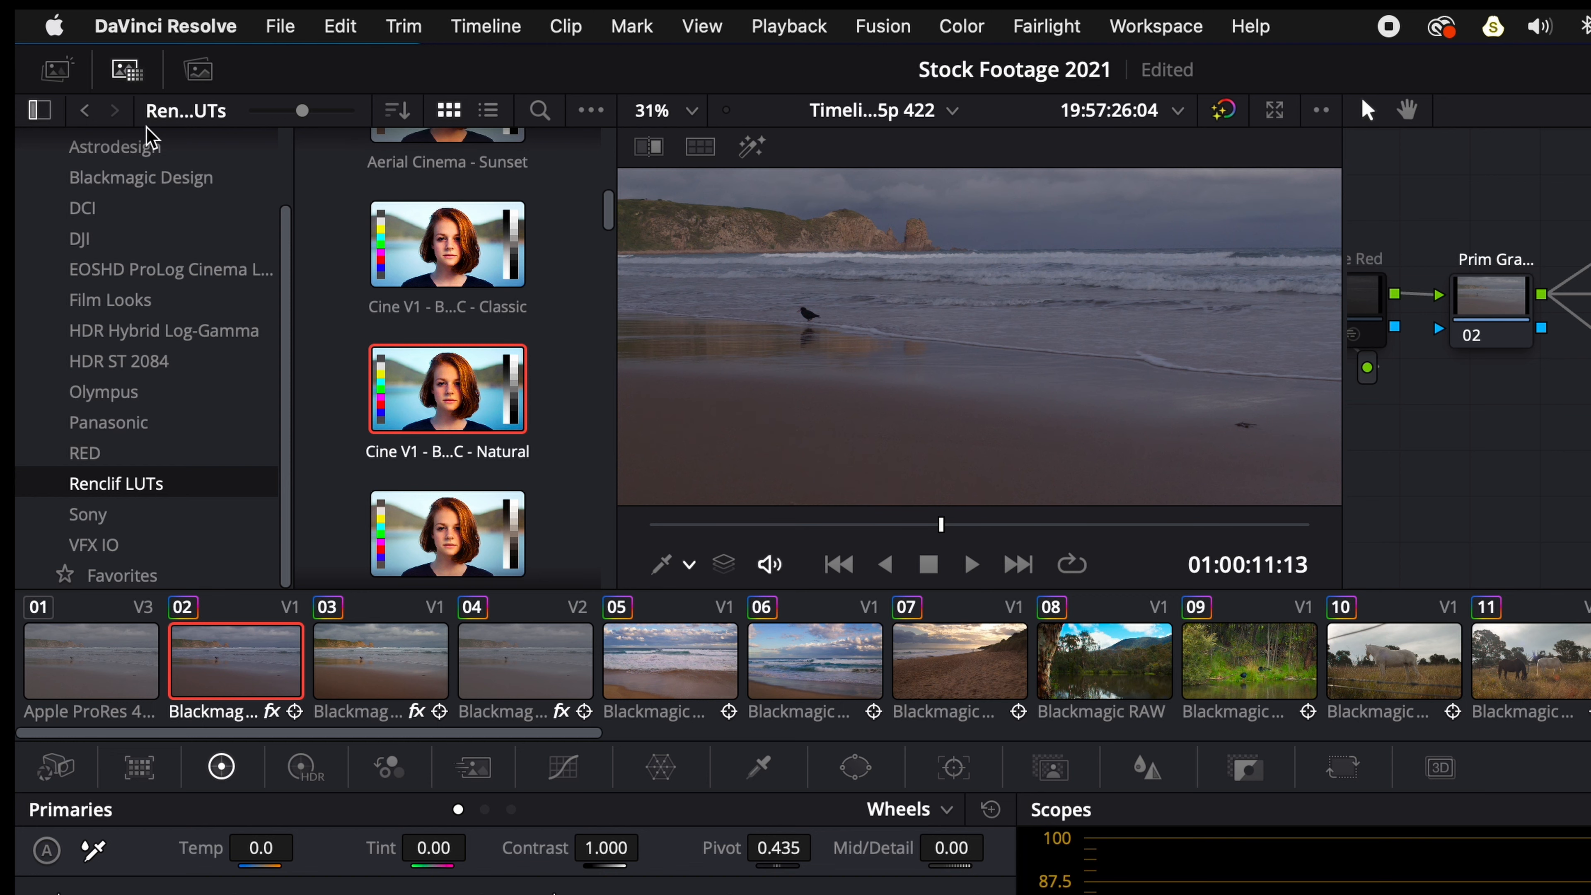
left_click(125, 72)
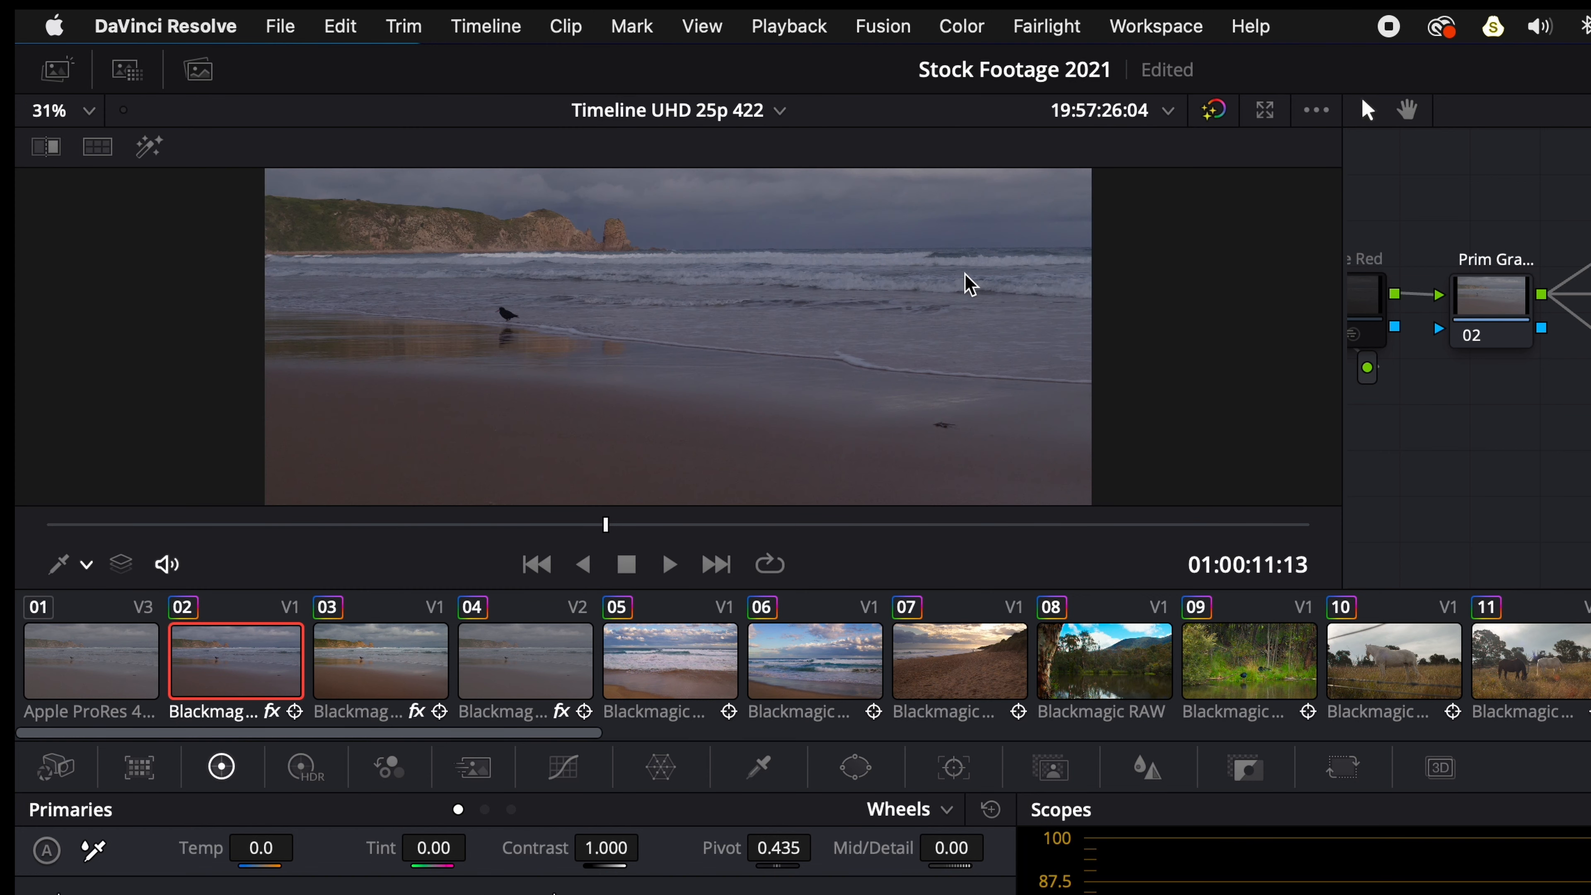
Widen the node graph area and hide the Clips panel to give the viewer and nodes more room
left_click_drag(1342, 246, 856, 243)
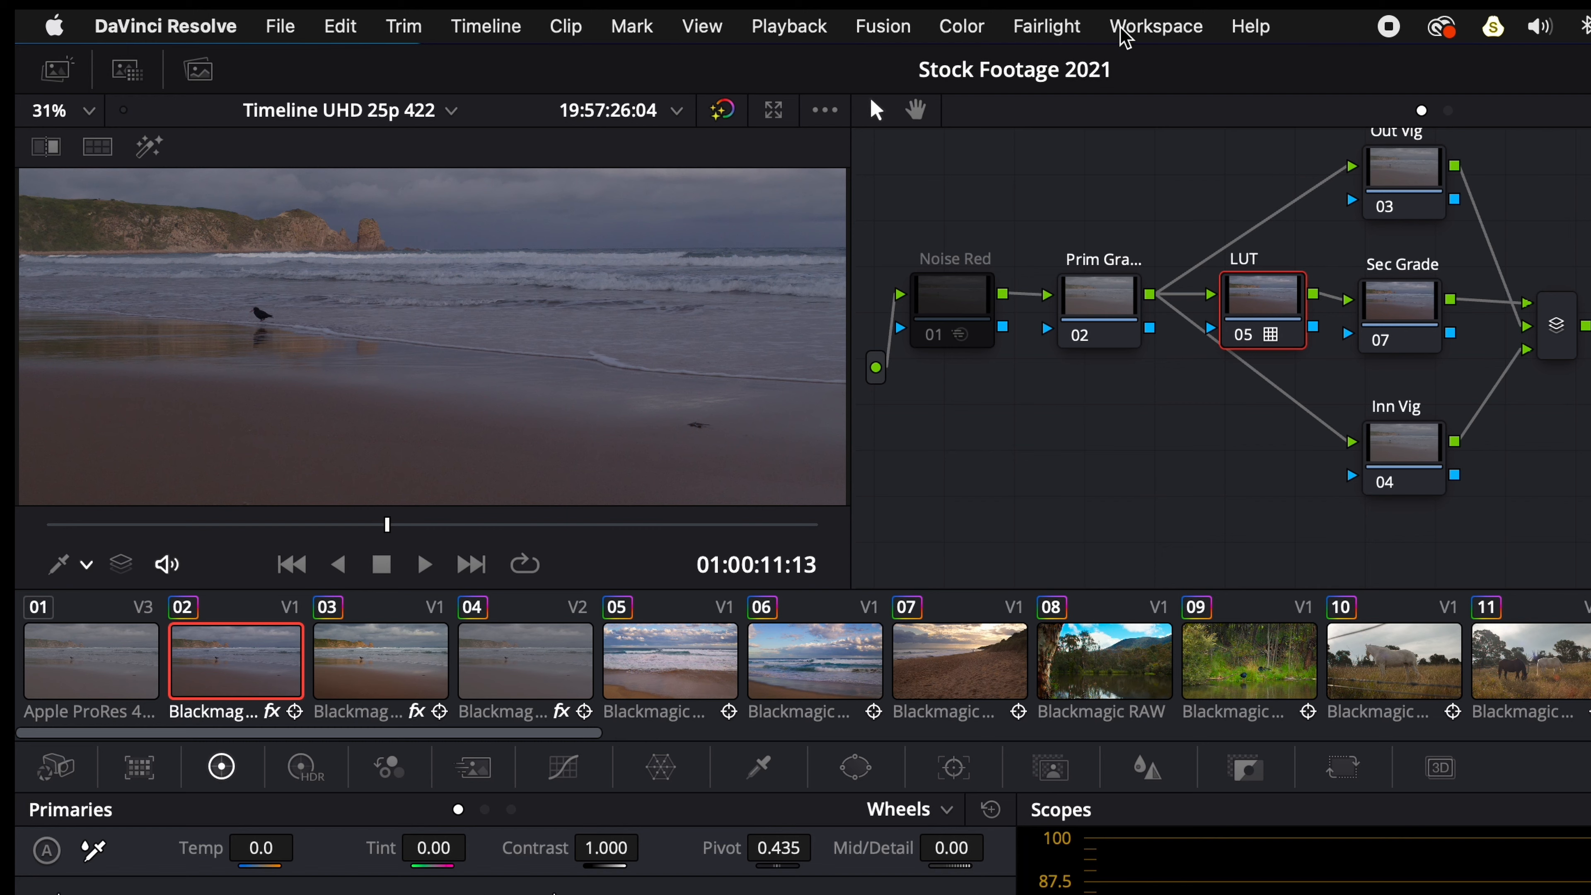
left_click(1152, 30)
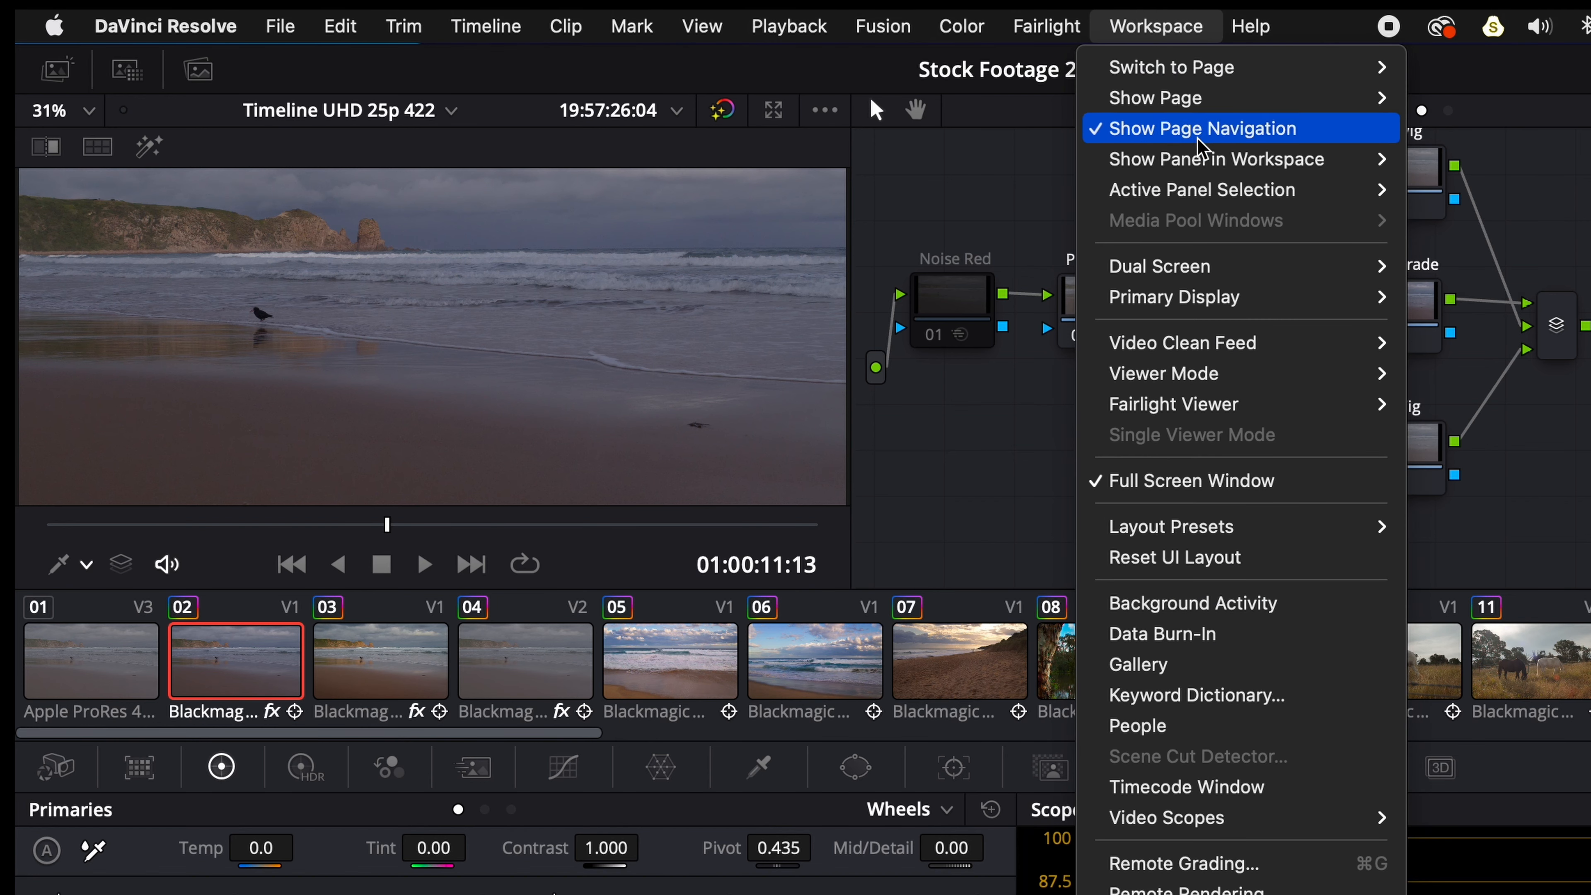
mouse_move(1201, 165)
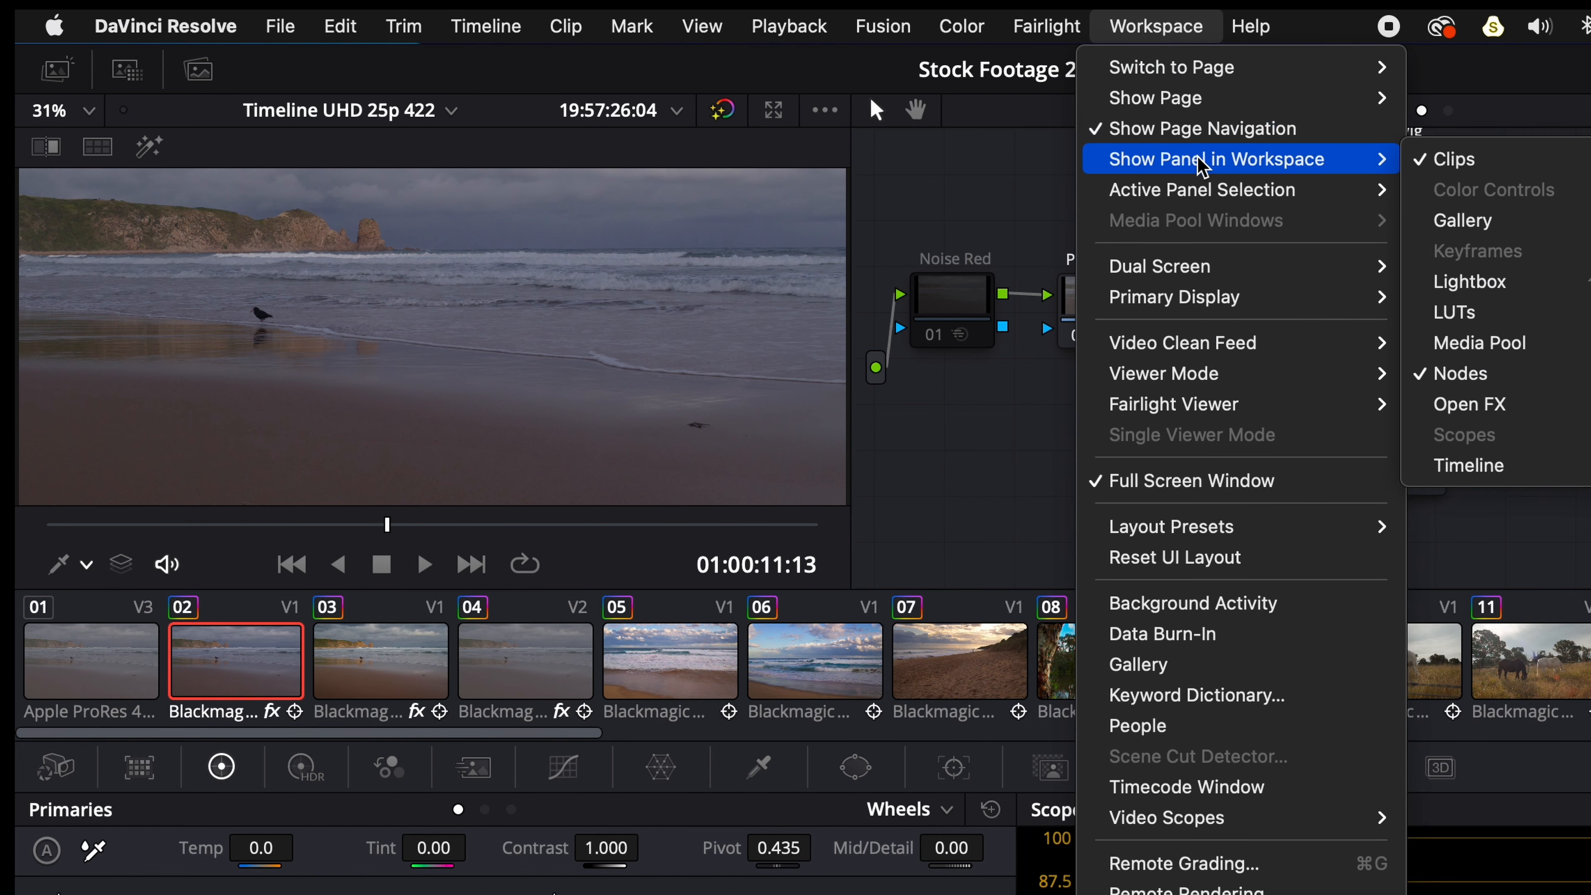
left_click(1455, 159)
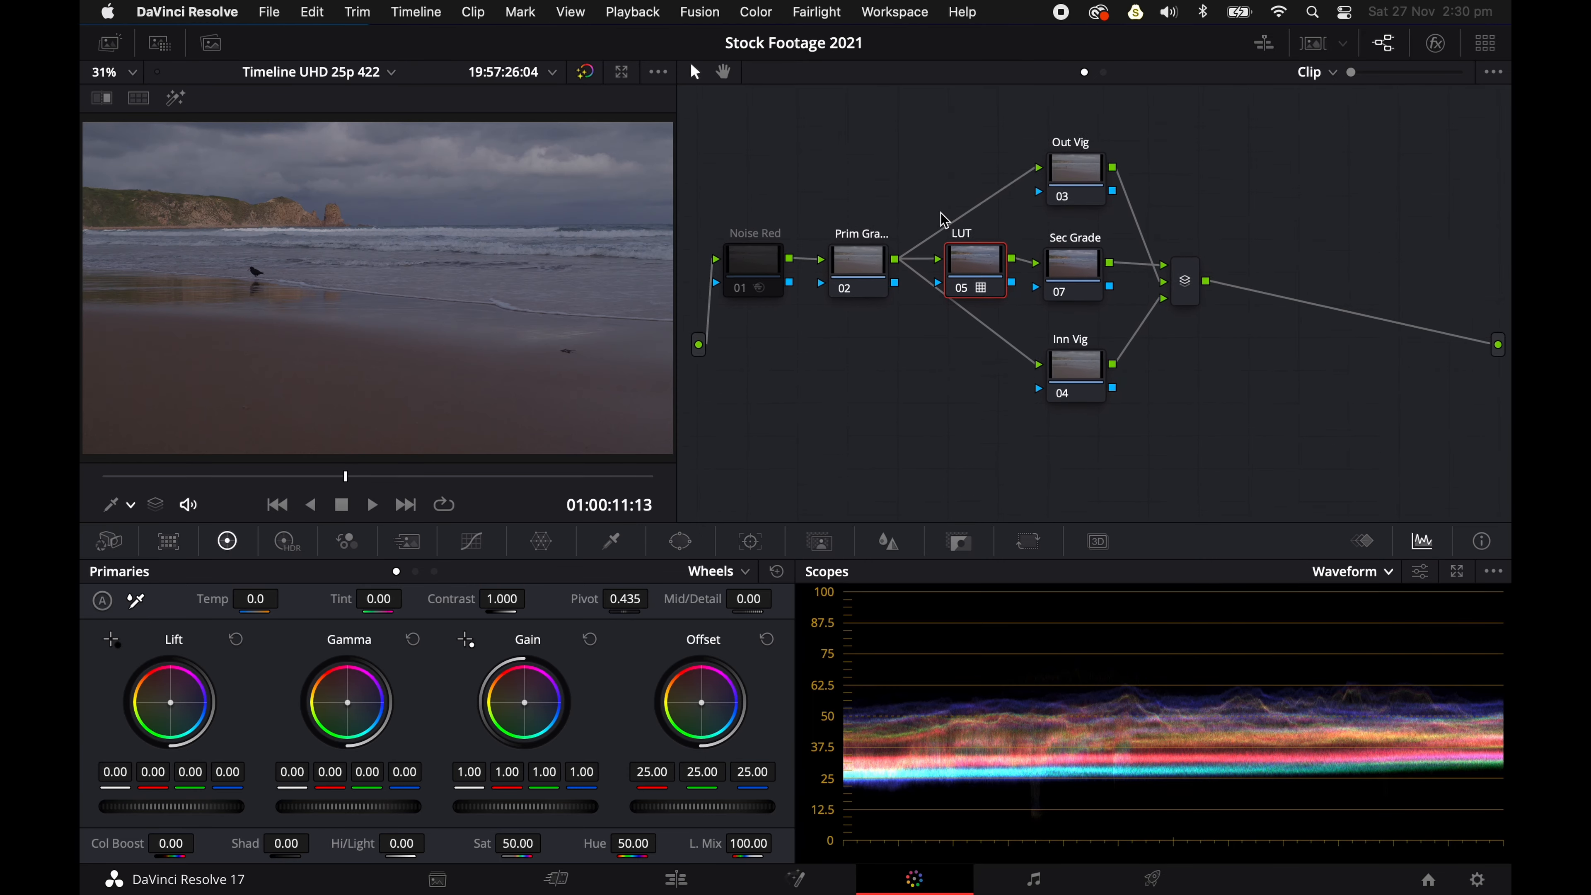
left_click_drag(981, 268, 979, 267)
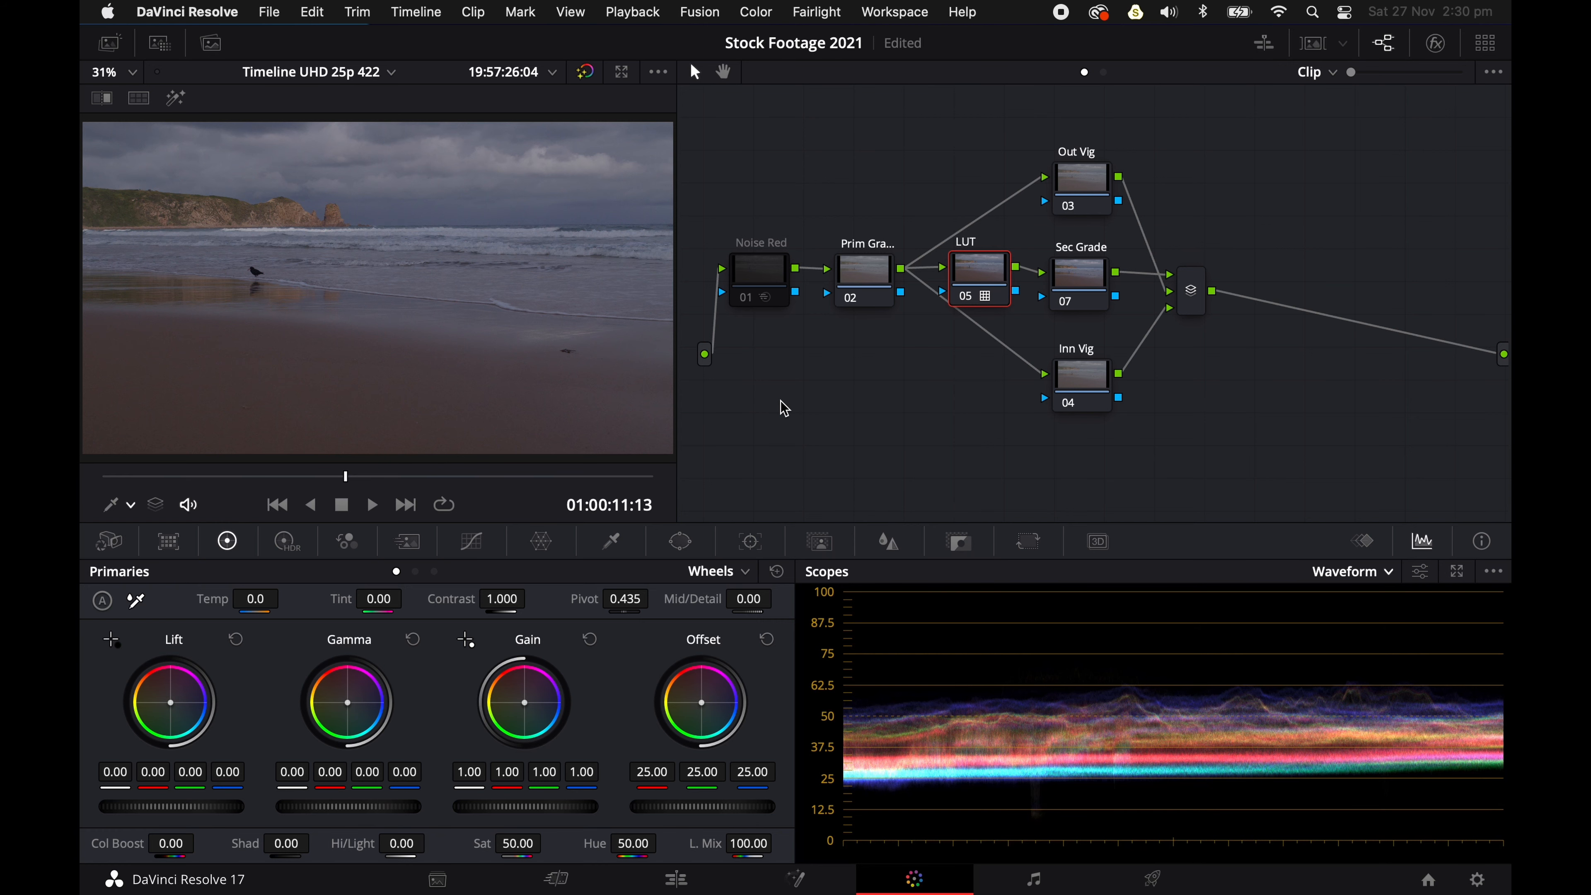
Open the floating Scopes window with waveform and vectorscope, and move it down clear of the colour wheels
key("super+shift+w")
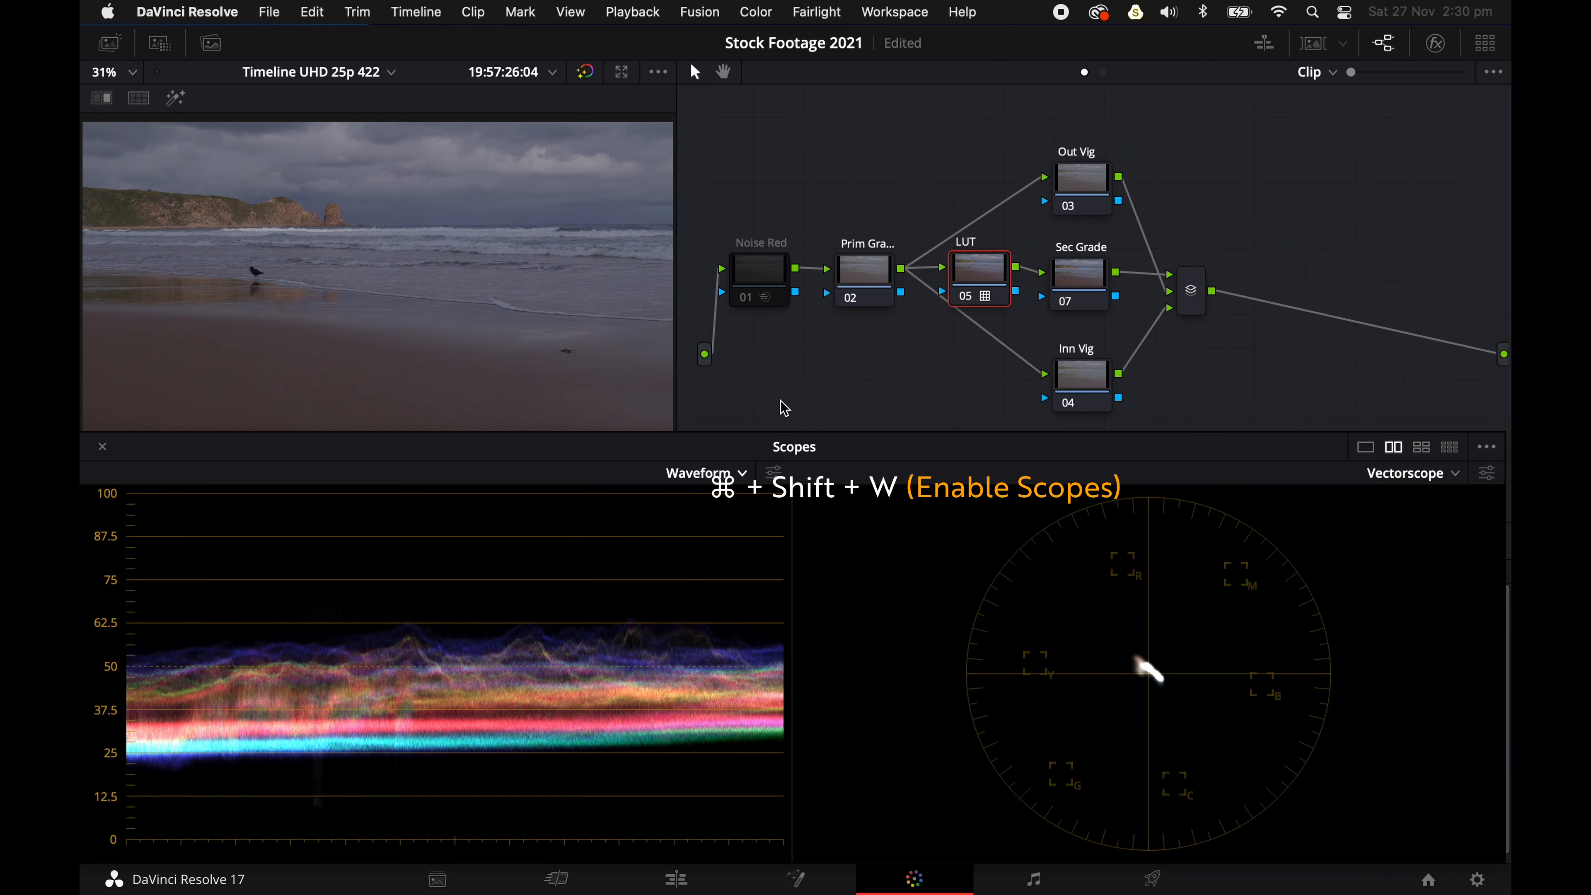
mouse_move(627, 444)
left_mouse_down()
mouse_move(696, 430)
mouse_move(647, 458)
mouse_move(637, 445)
left_mouse_up()
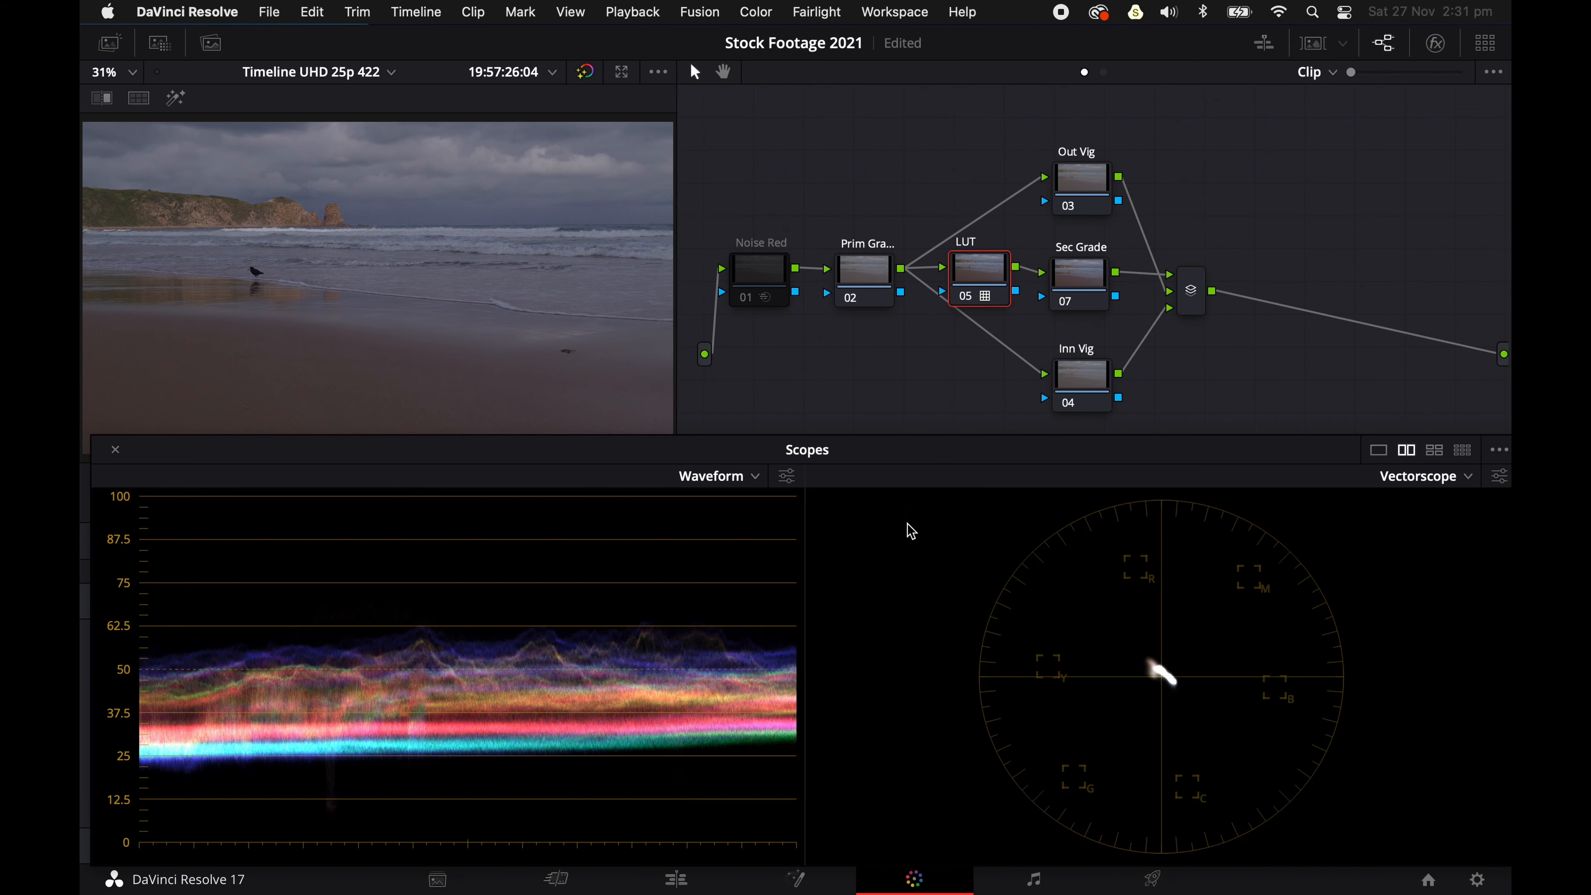
left_click_drag(620, 451, 621, 455)
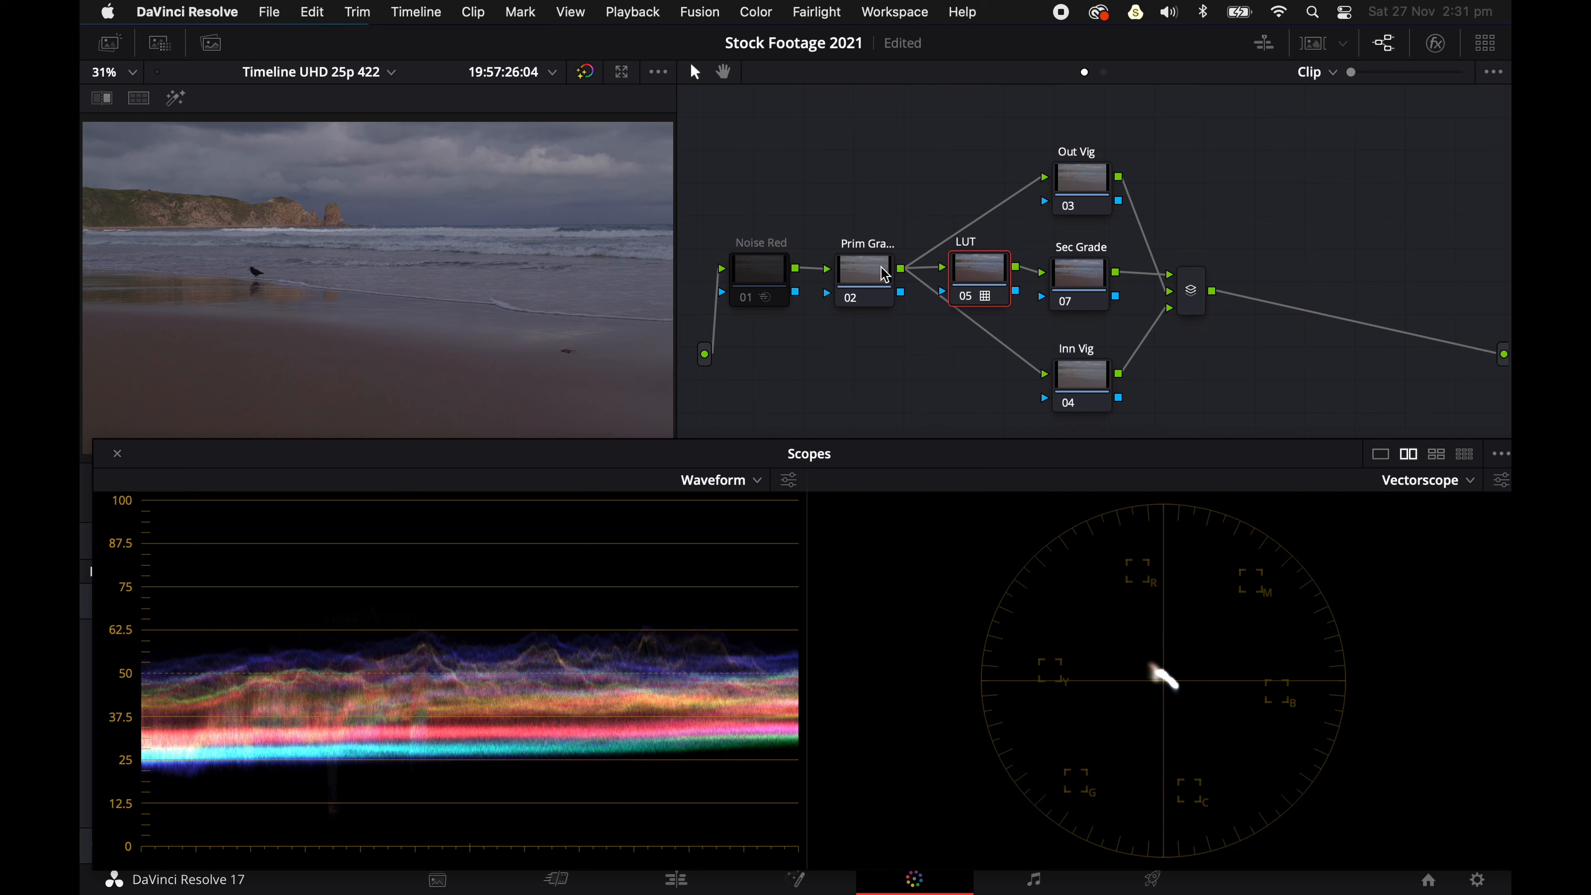
left_click_drag(717, 452, 712, 837)
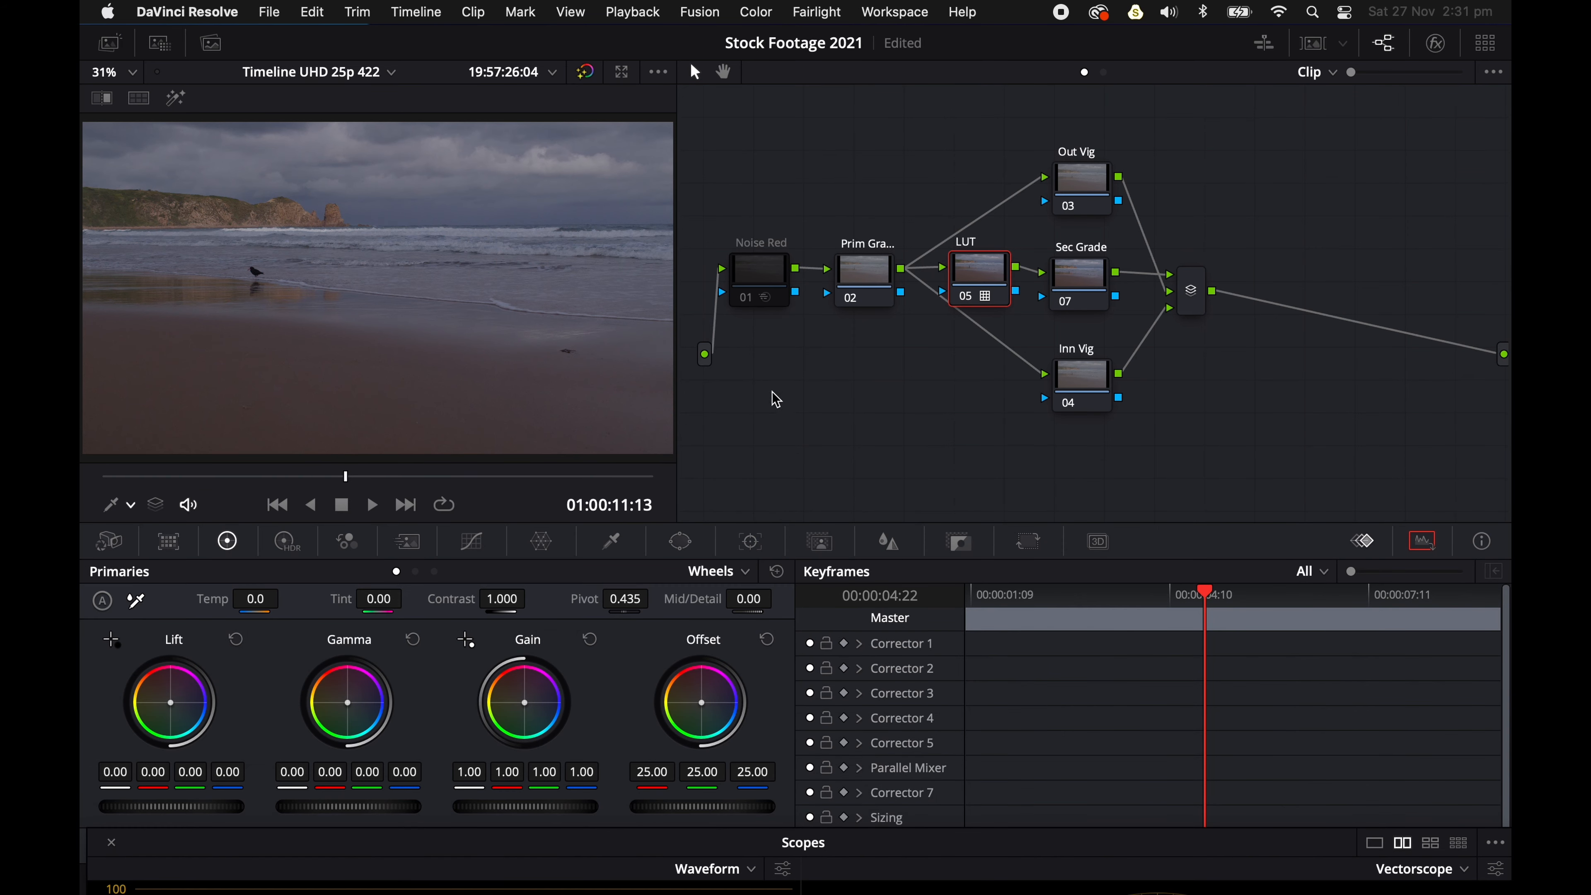
Show the Camera Raw settings with the Prim Grade node selected and set Decode Using to Clip
left_click(880, 255)
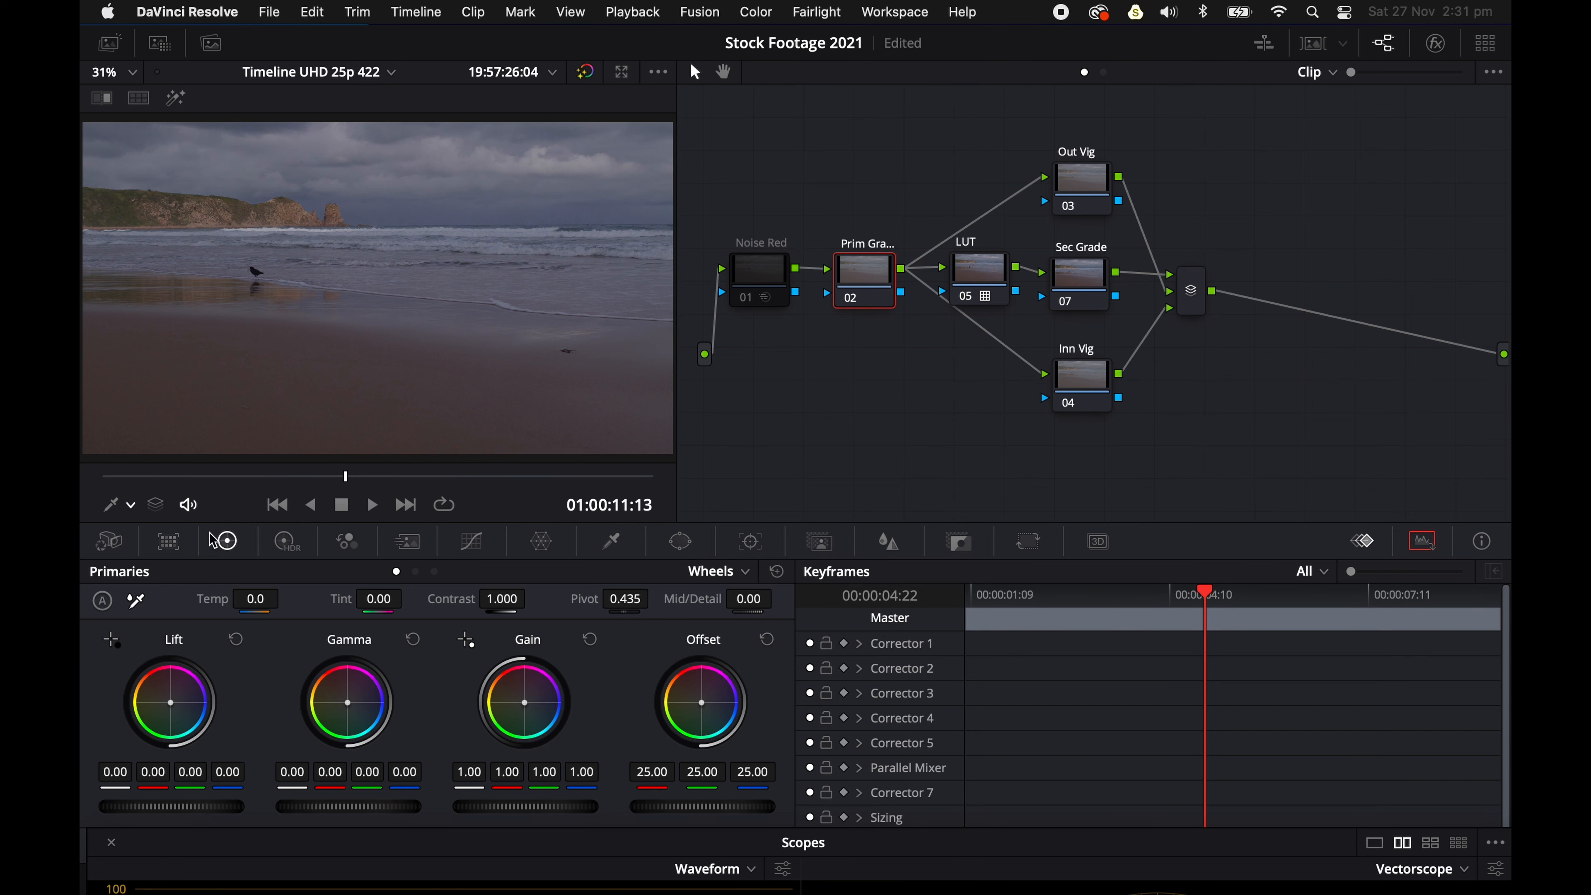
left_click(111, 543)
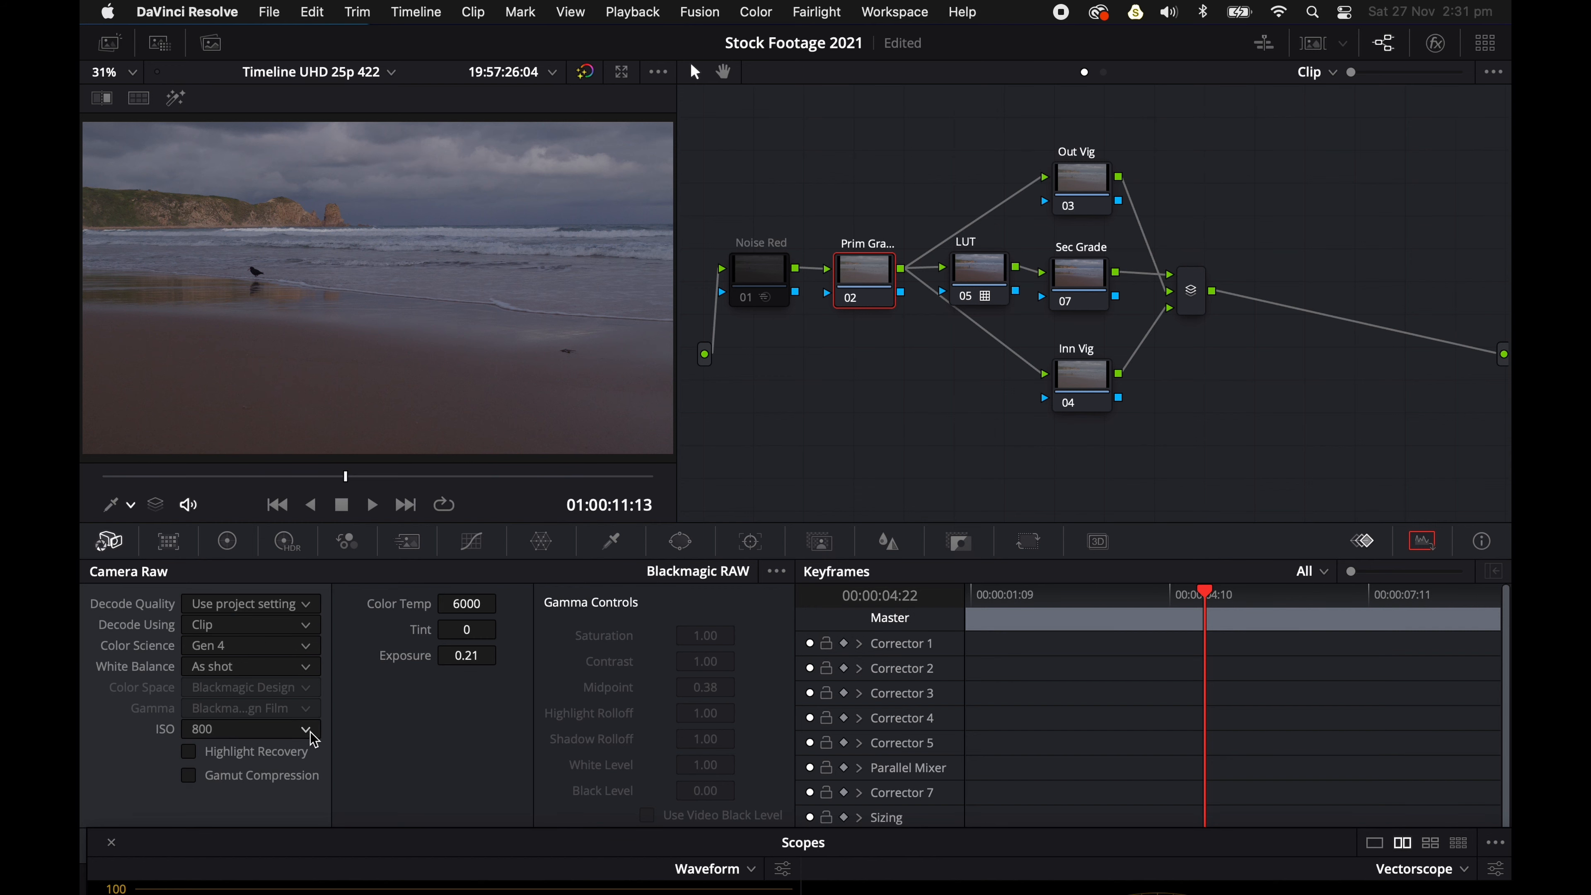
left_click(309, 631)
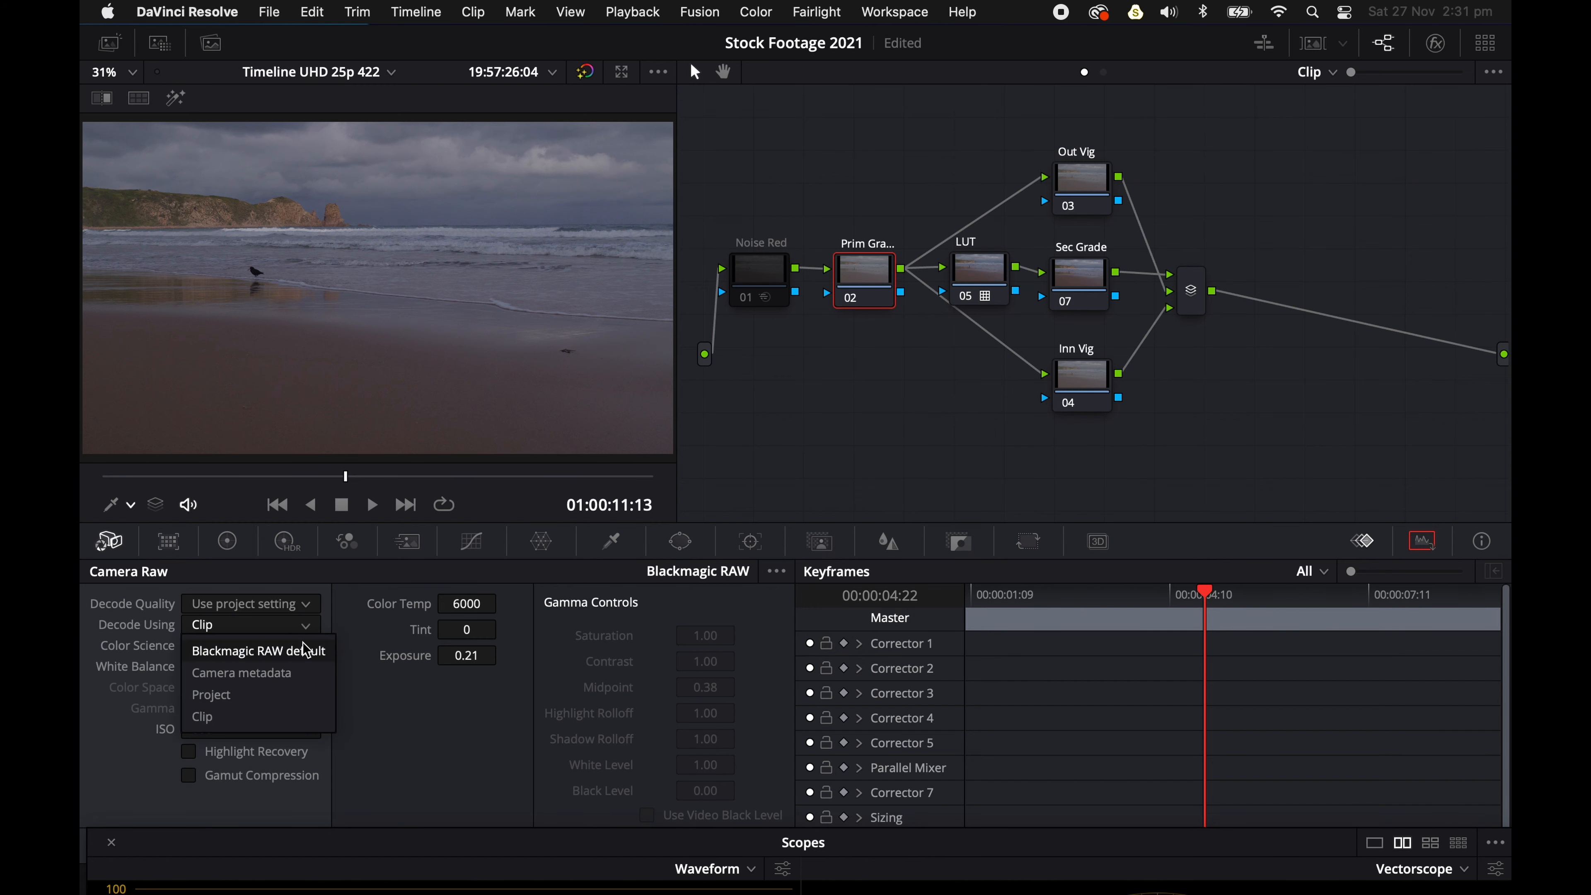
left_click(241, 717)
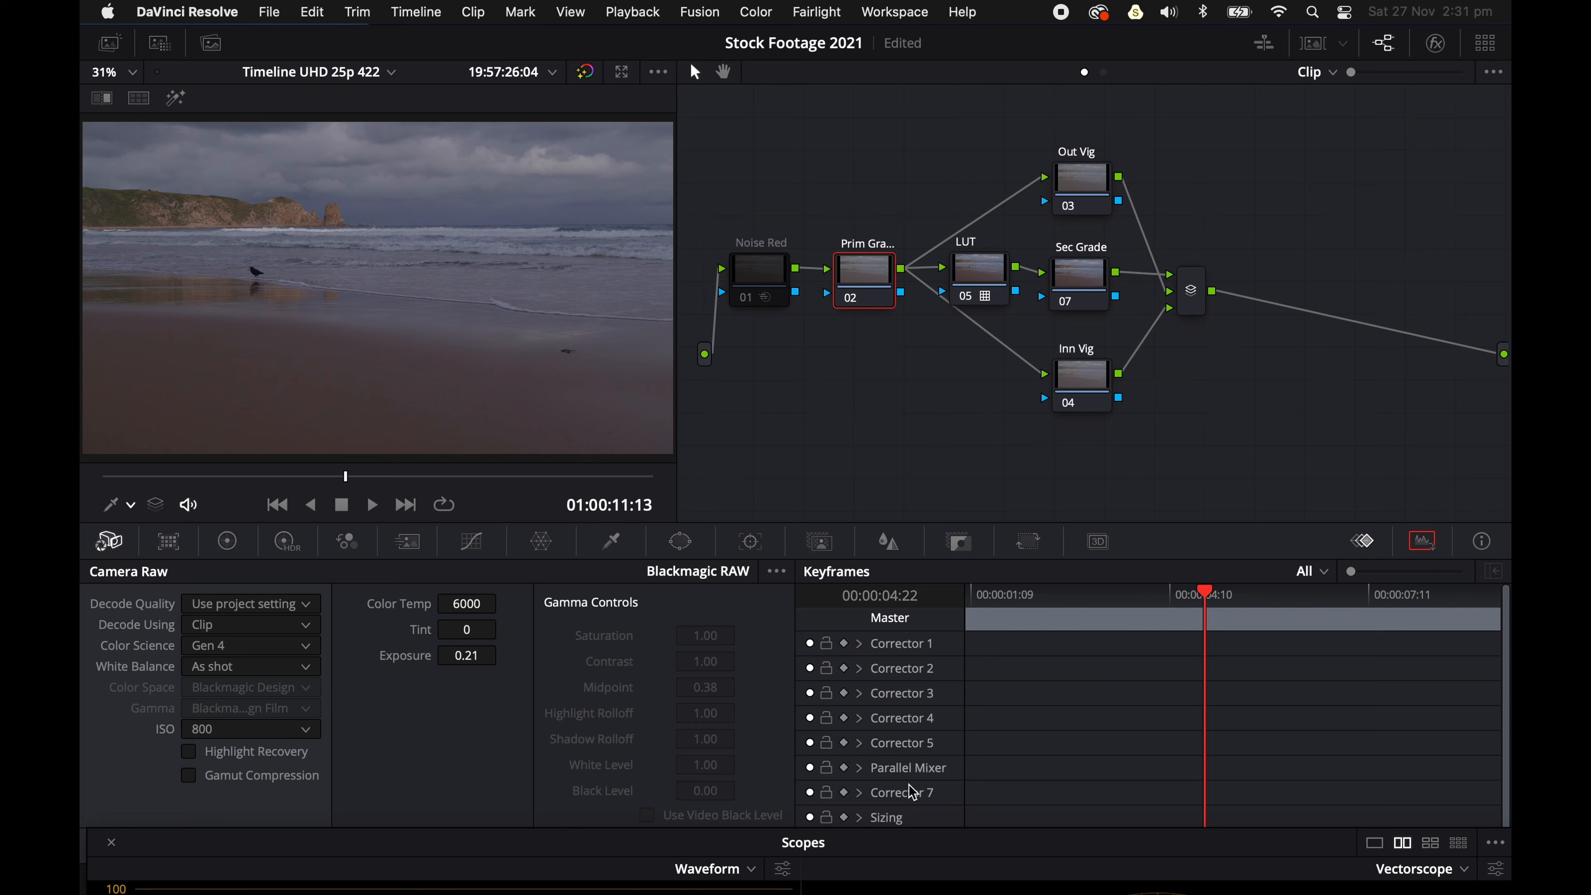
Bring the Scopes window back into view clear of the Camera Raw controls and set the clip's exposure to 0.28
left_click_drag(727, 852, 722, 434)
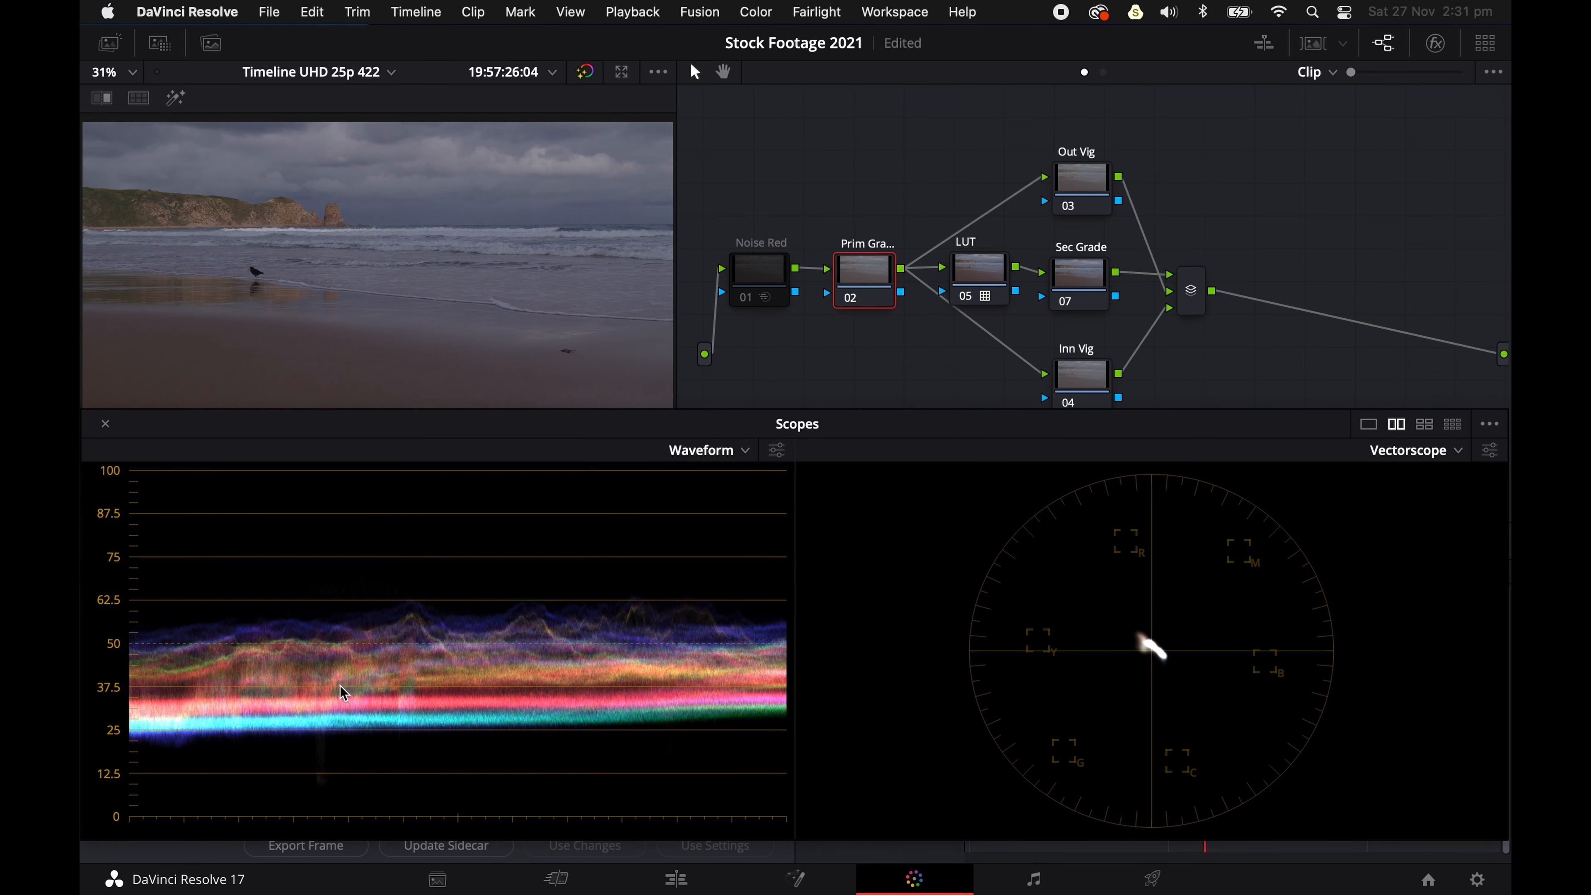
left_click_drag(493, 435, 1072, 493)
left_click(469, 656)
mouse_move(470, 655)
left_mouse_down()
mouse_move(426, 661)
mouse_move(523, 633)
mouse_move(454, 655)
mouse_move(487, 639)
mouse_move(474, 652)
left_mouse_up()
Close the floating Scopes window and switch the docked scope to Parade
left_click_drag(941, 474, 473, 590)
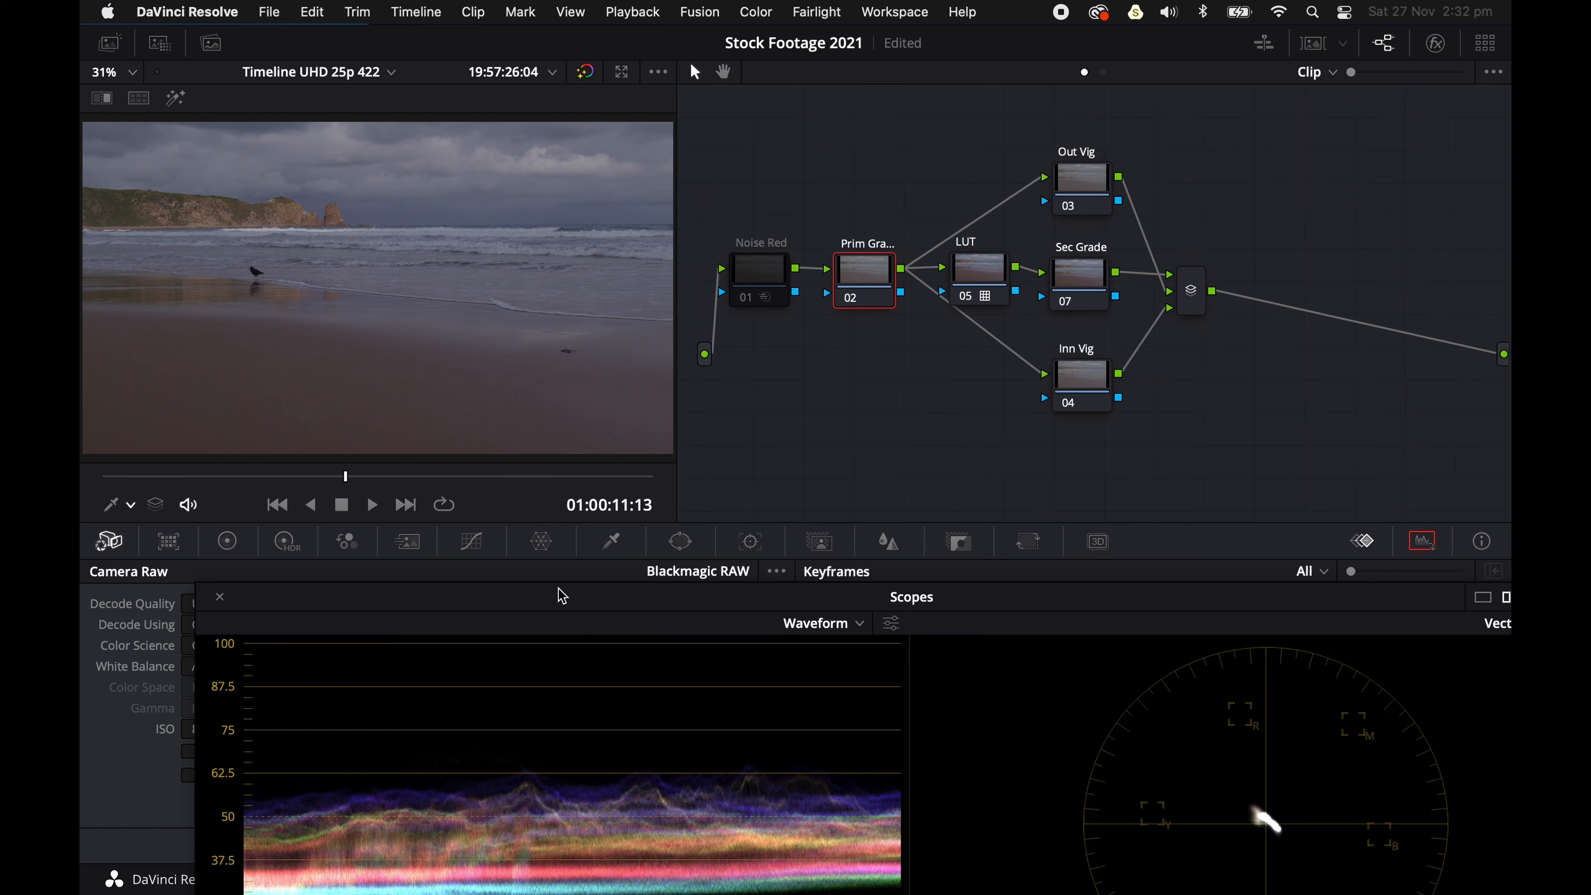
key("Escape")
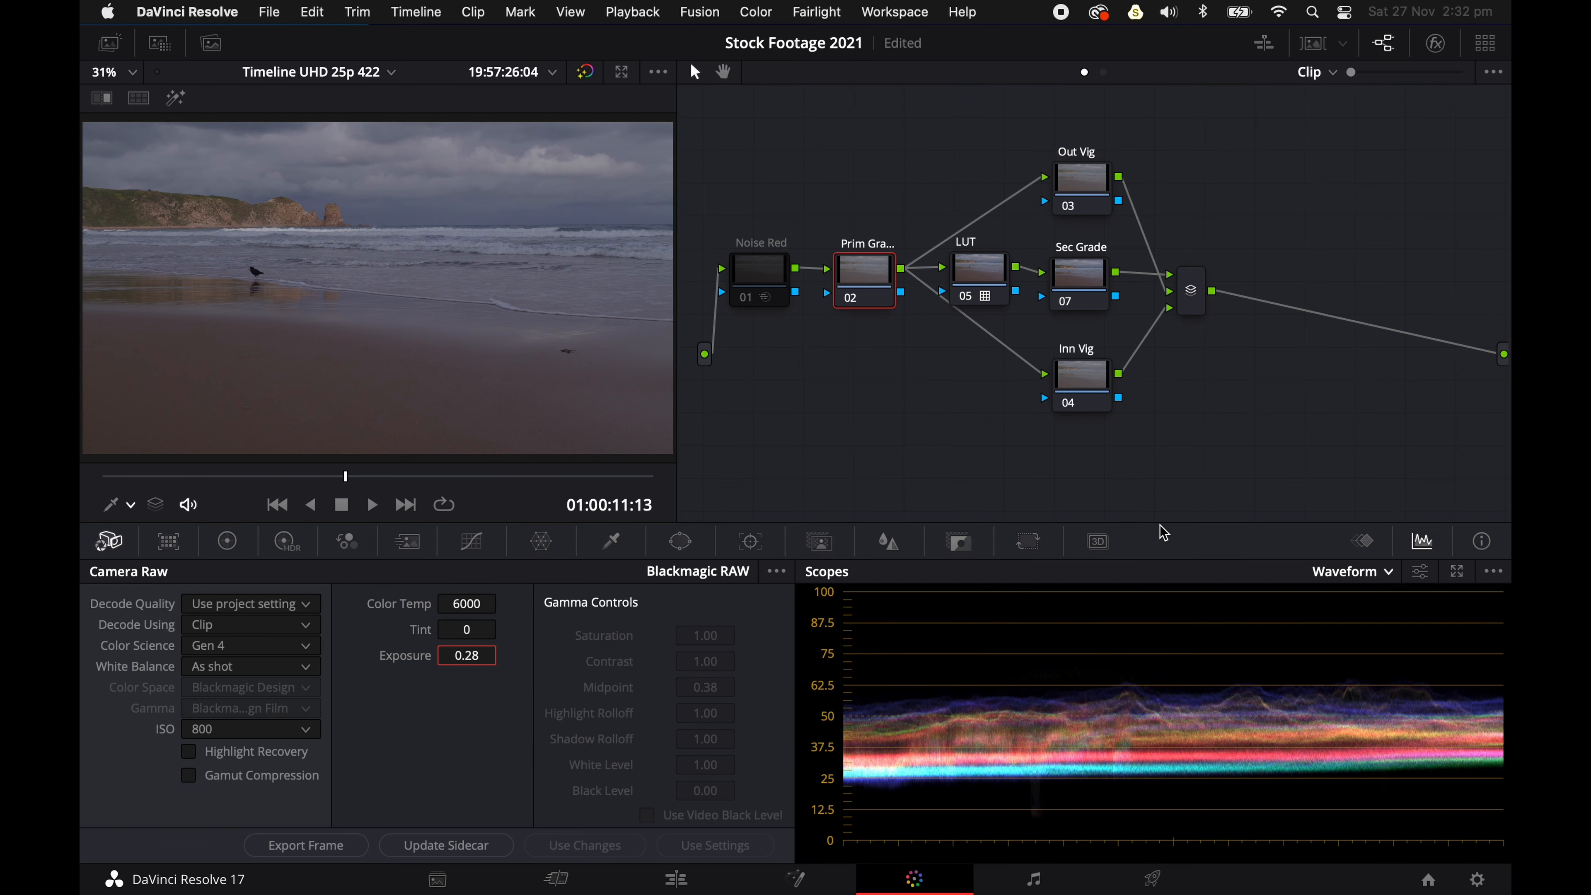
left_click(1391, 571)
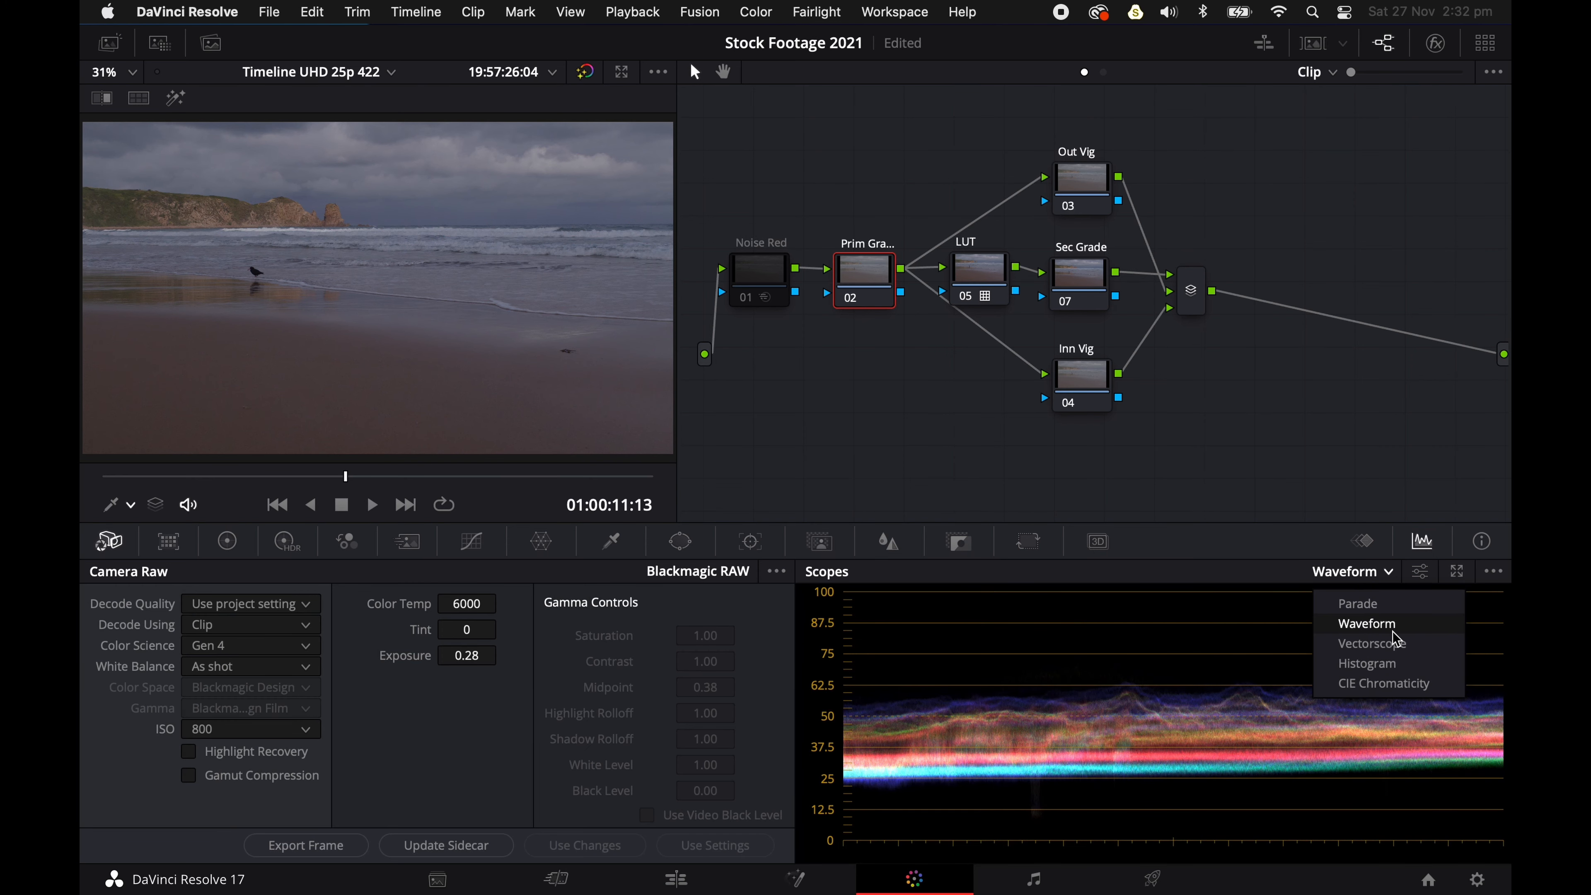
left_click(1368, 605)
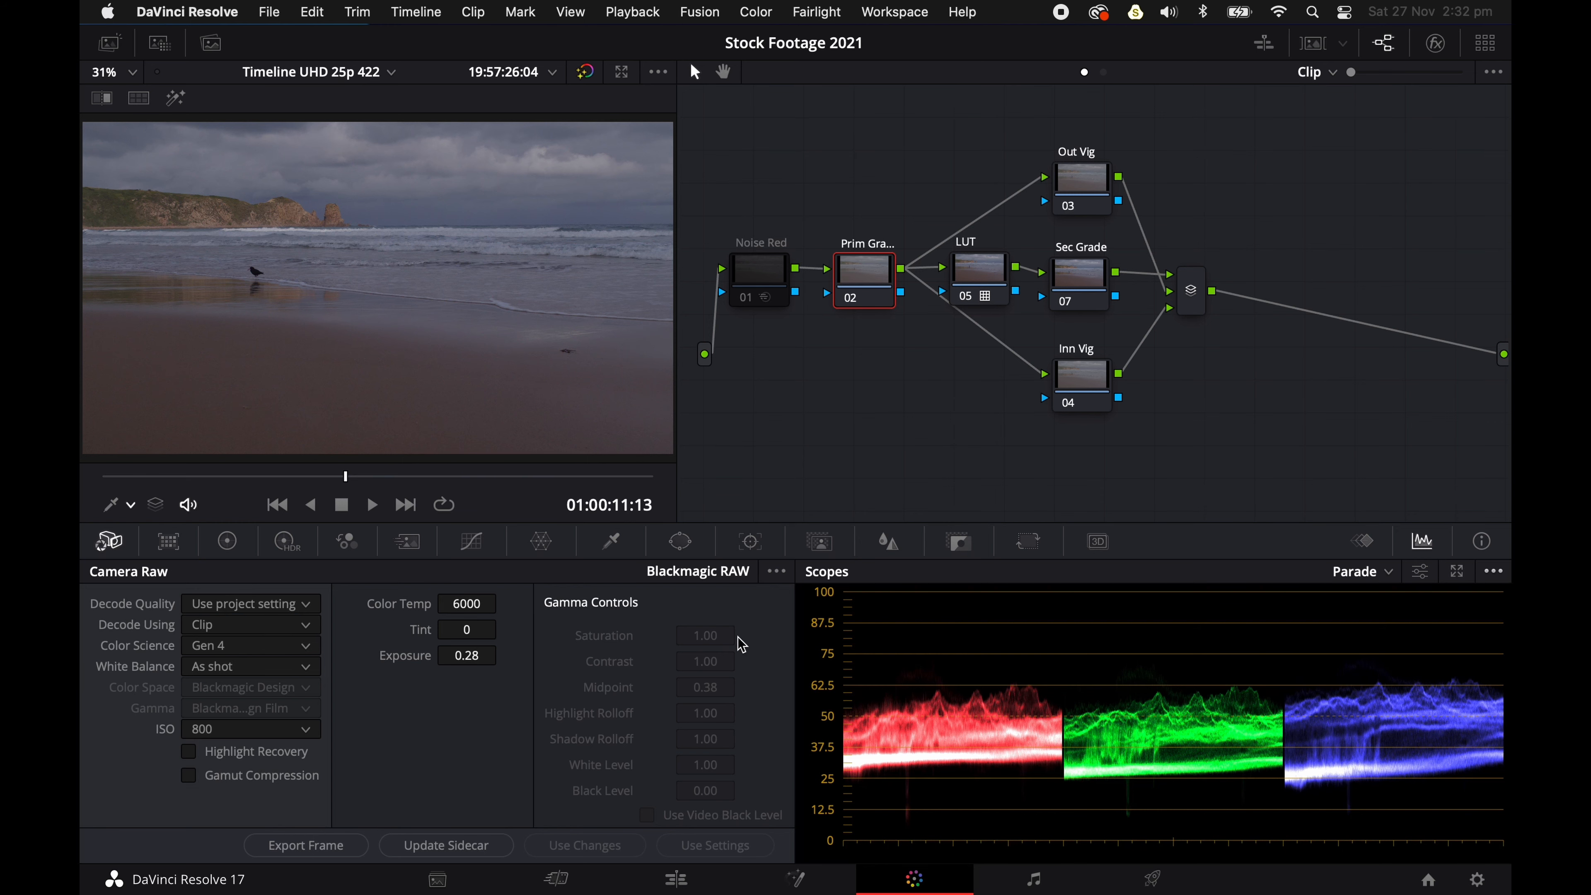
Raise the primary wheels on the Prim Grade node to a Gain of 1.03 and a Gamma of 0.01
left_click(226, 542)
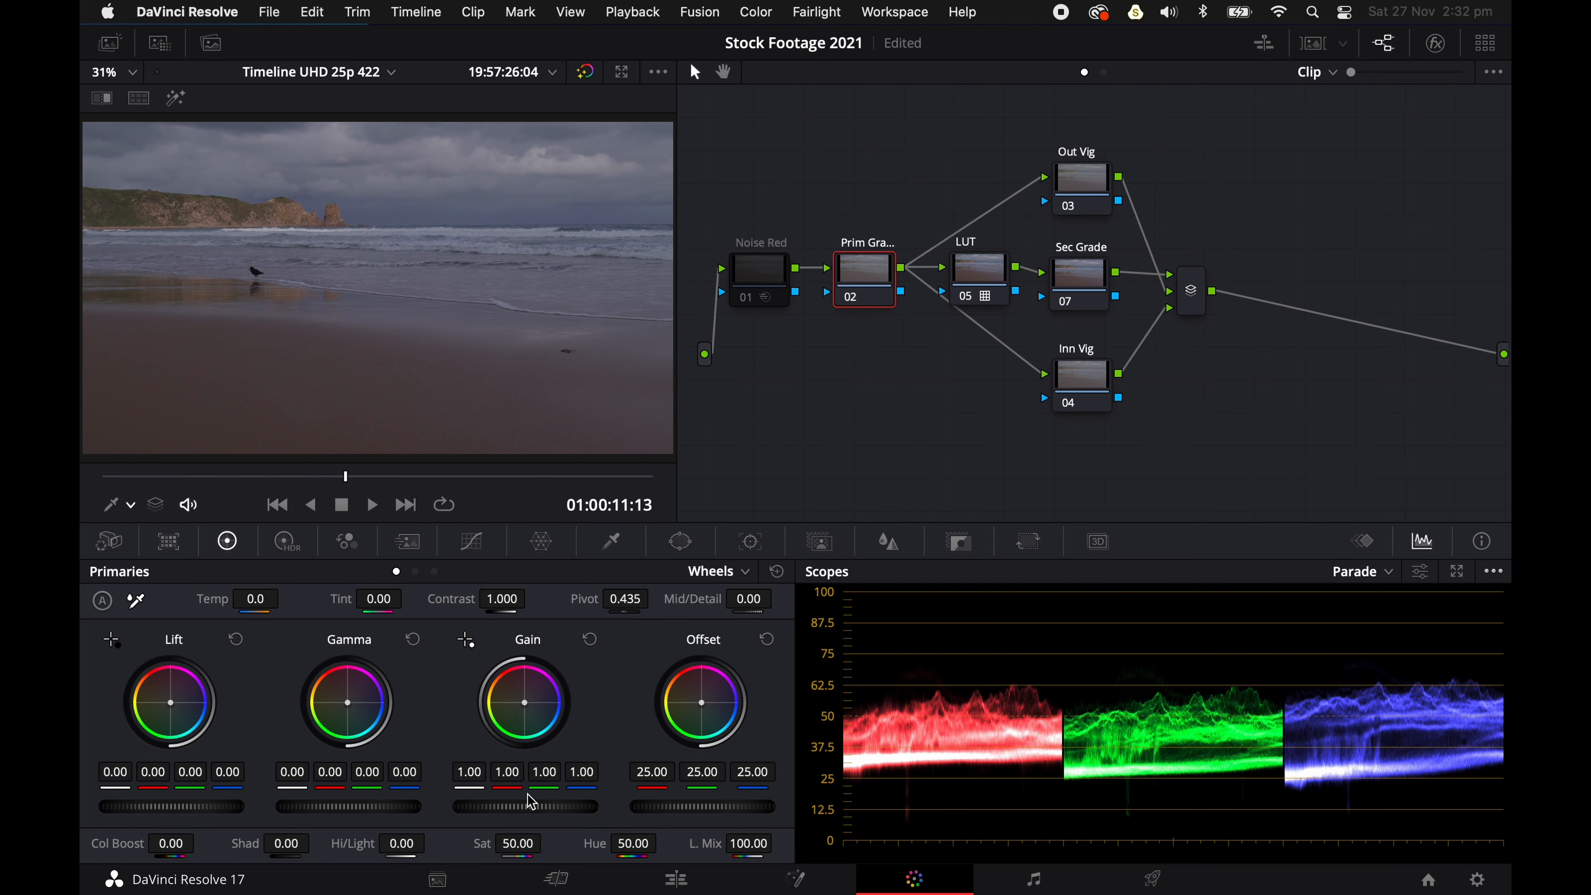
left_click_drag(522, 810, 654, 768)
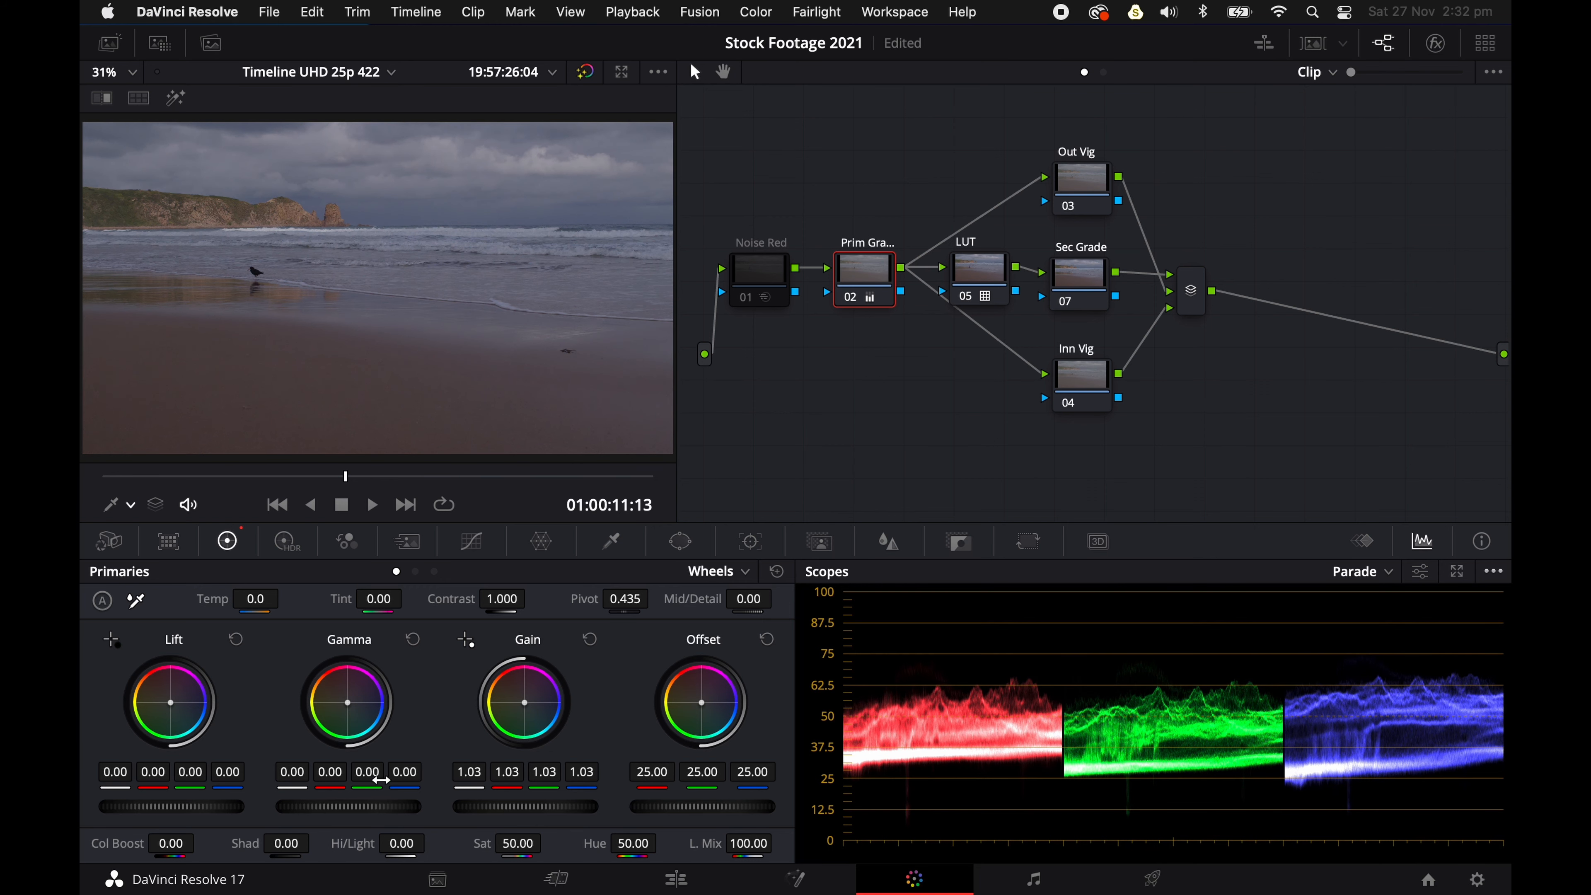
left_click_drag(350, 813, 332, 813)
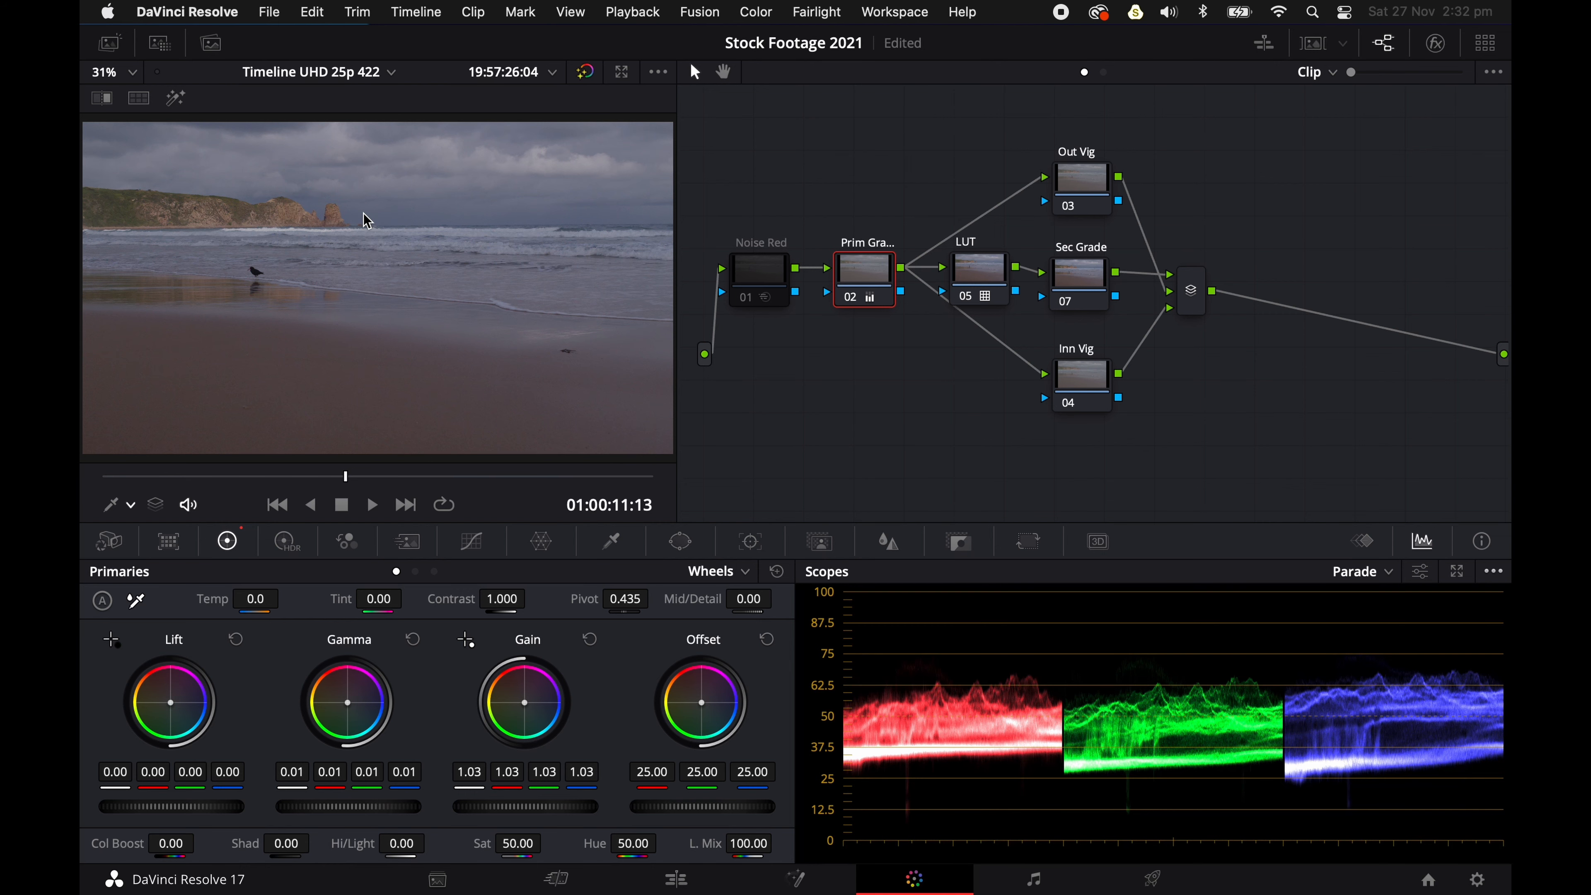
Examine the image full screen and compare it with the Prim Grade node switched off and on
key("super+f")
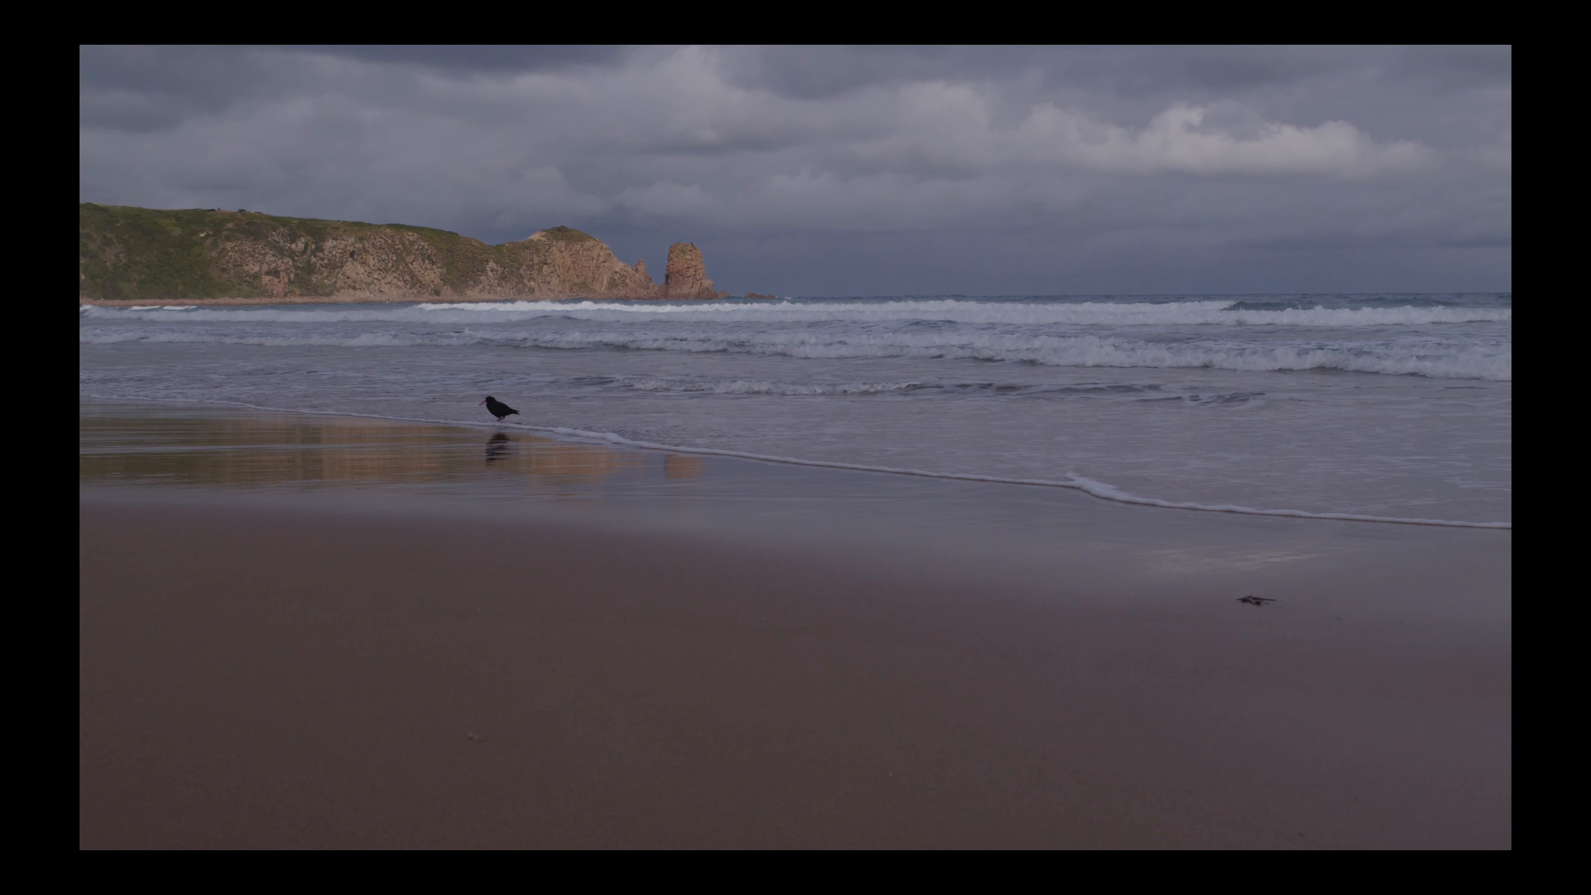
key("super+f")
key("super+f")
key("super+f")
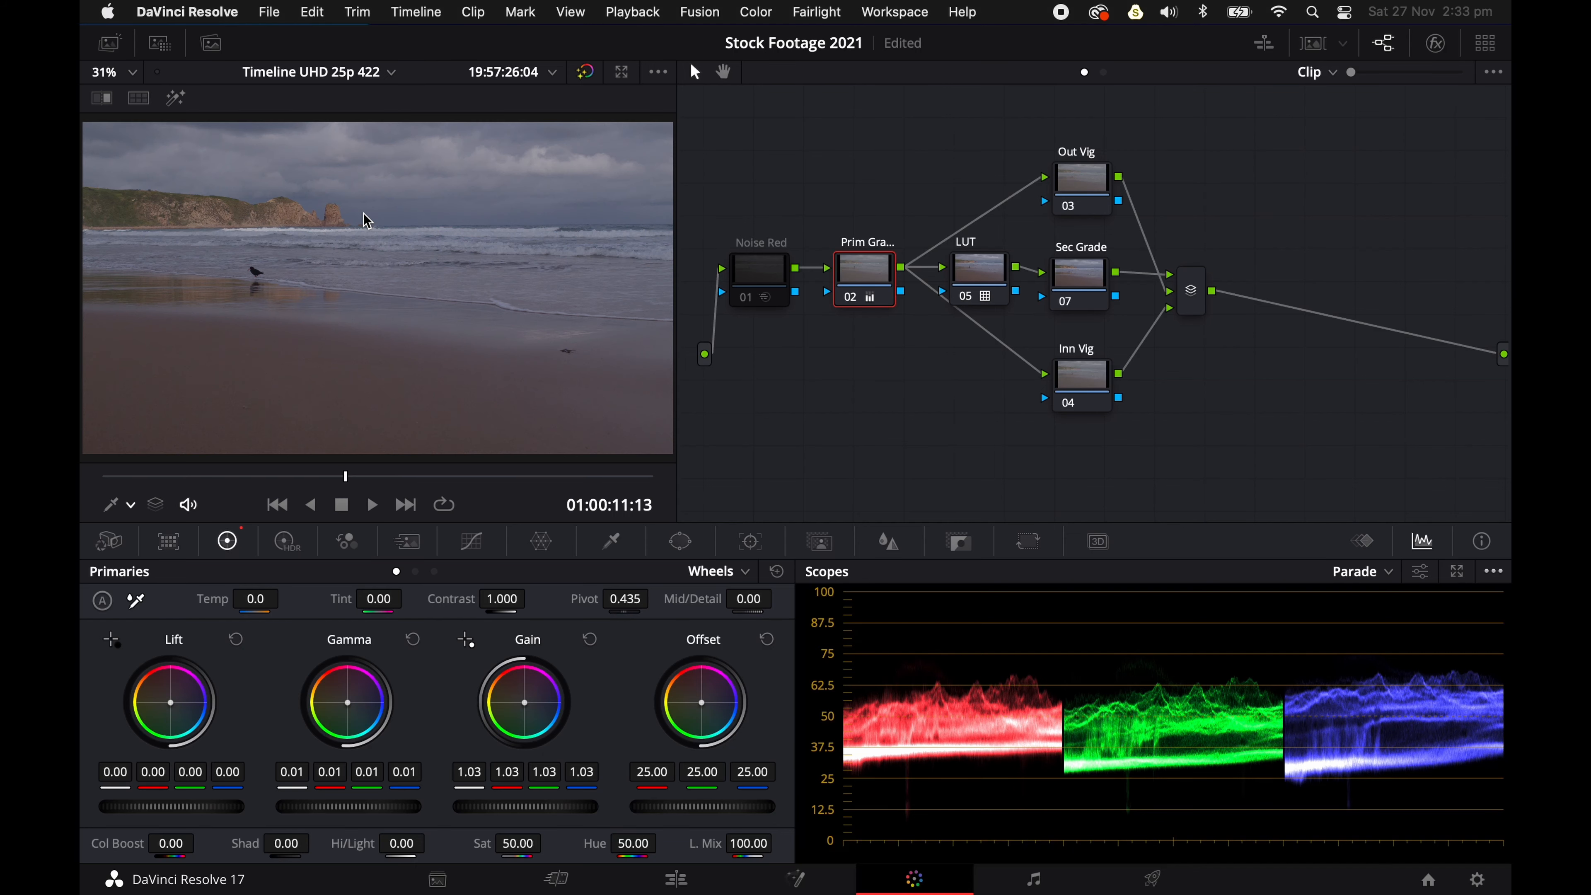
left_click(859, 265)
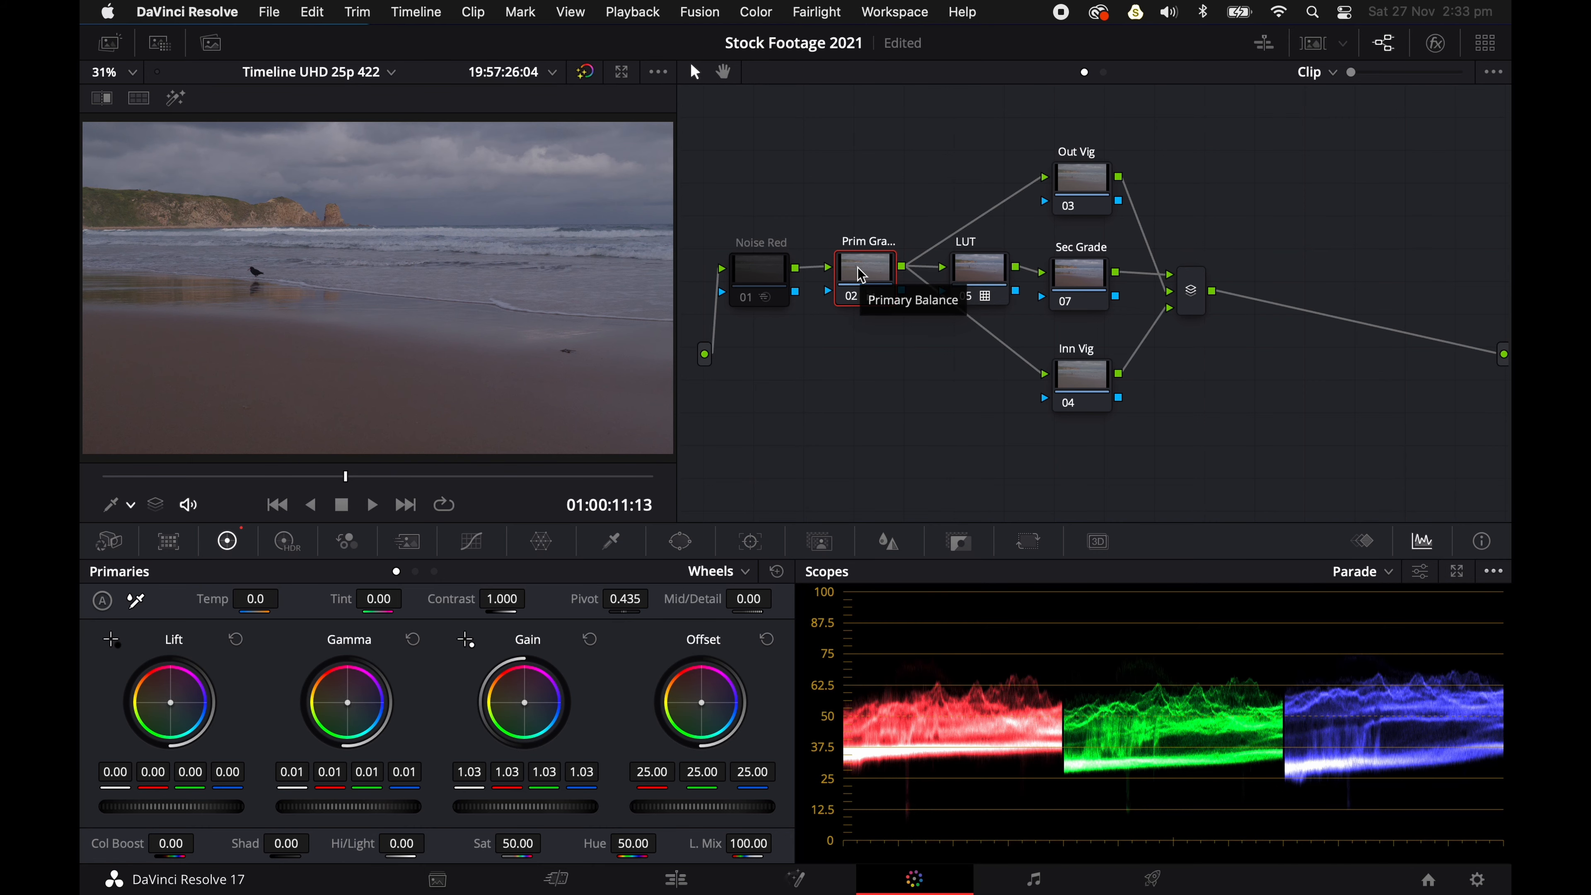
key("super+f")
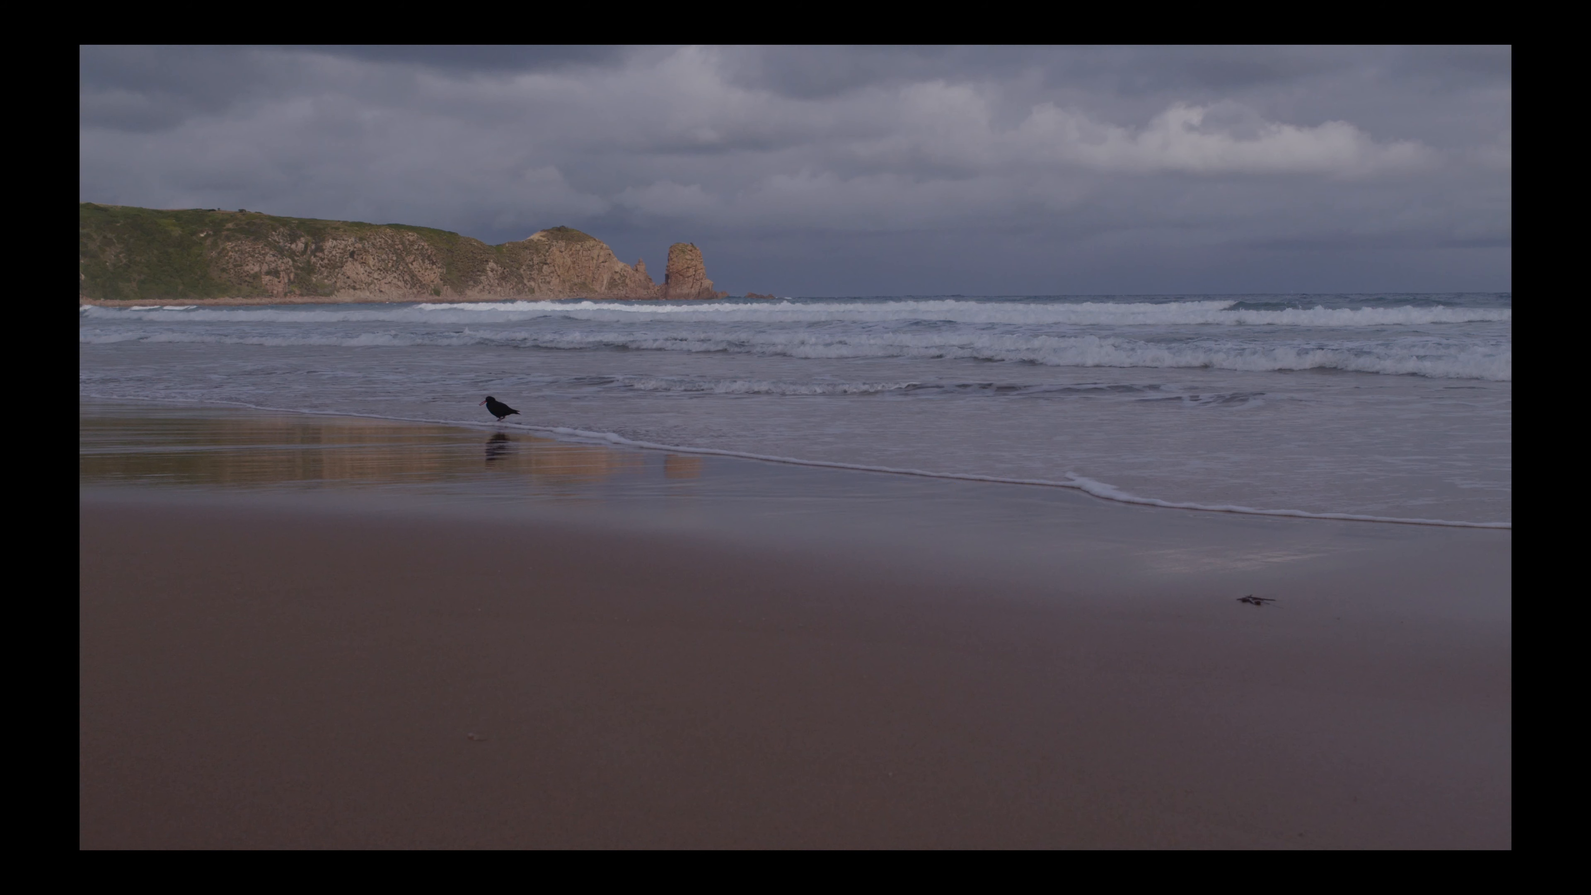
key("super+d")
key("super+d")
key("super+d")
key("super+d")
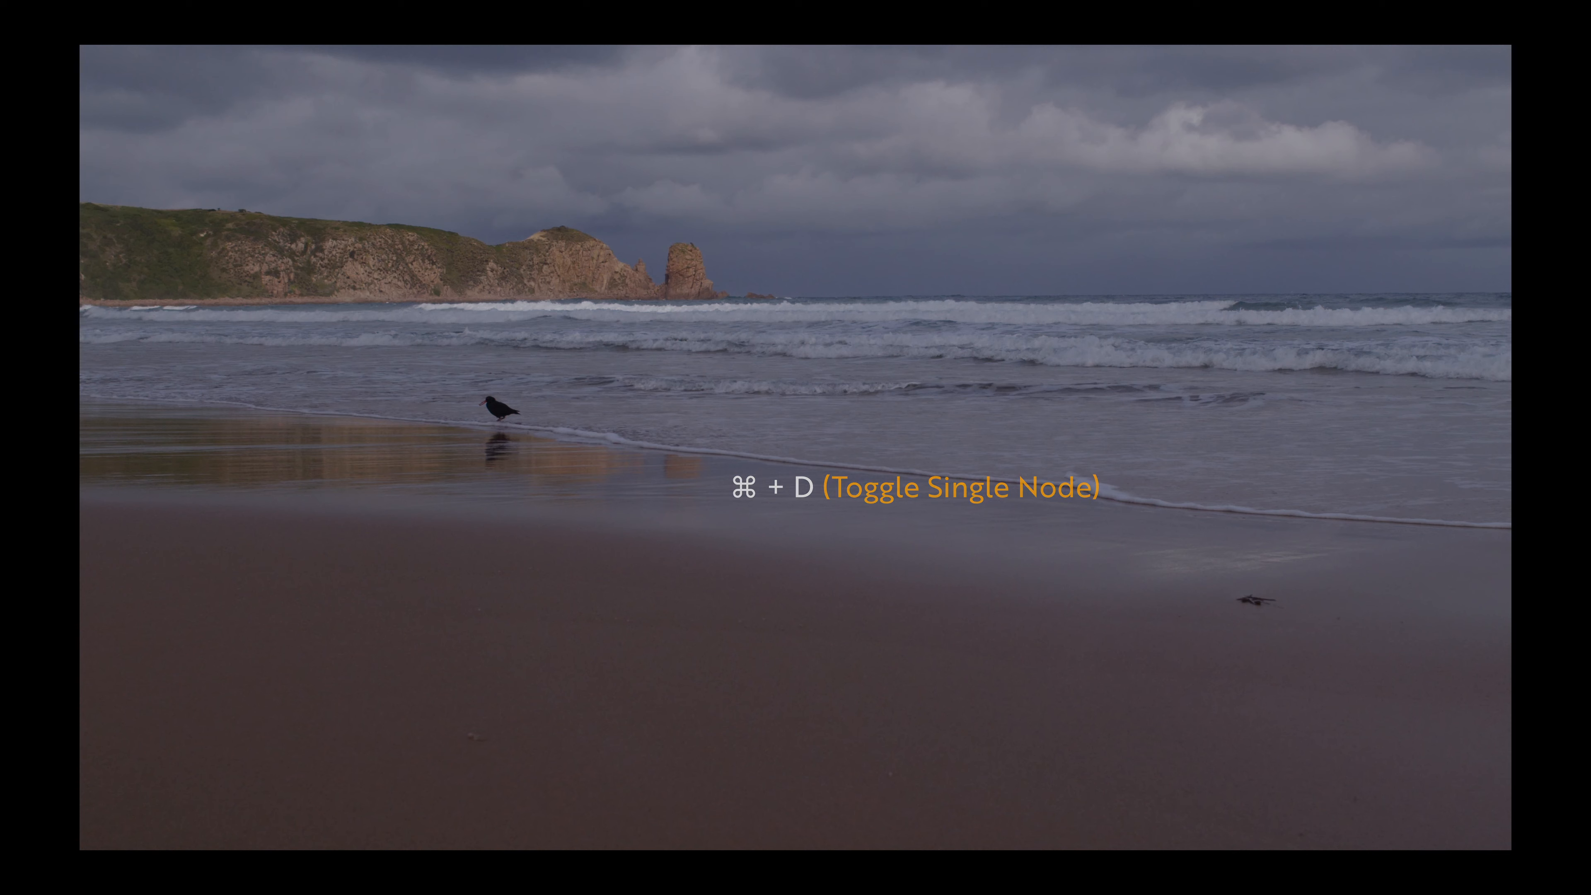
key("super+d")
key("super+d")
key("super+d")
key("super+f")
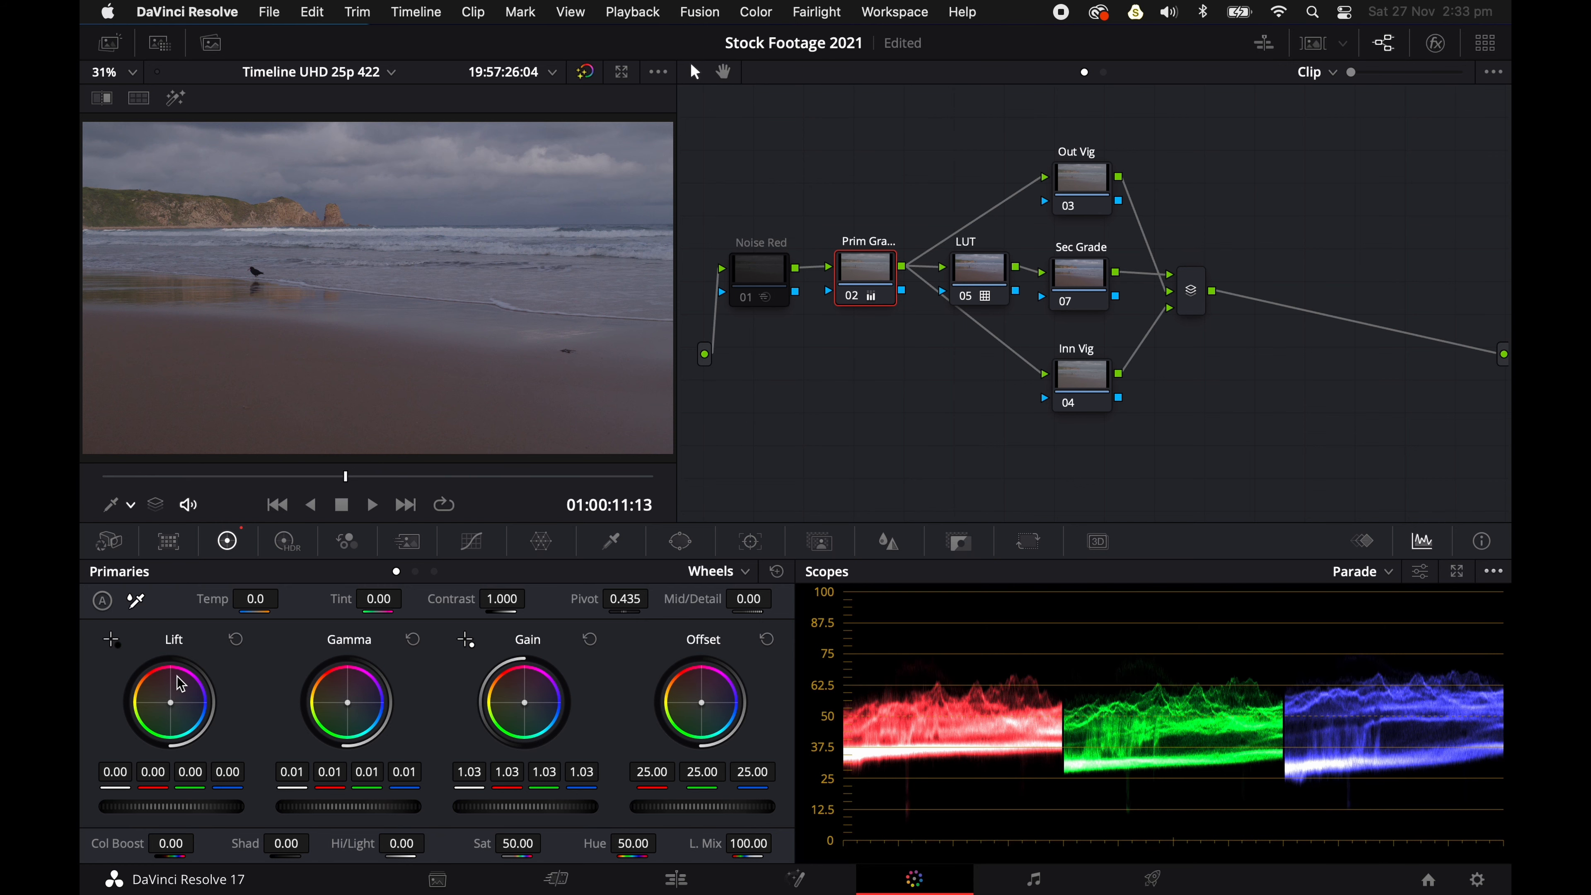
Lower the Lift master level on the Prim Grade node to -0.01
left_click(177, 807)
left_click_drag(173, 809, 143, 812)
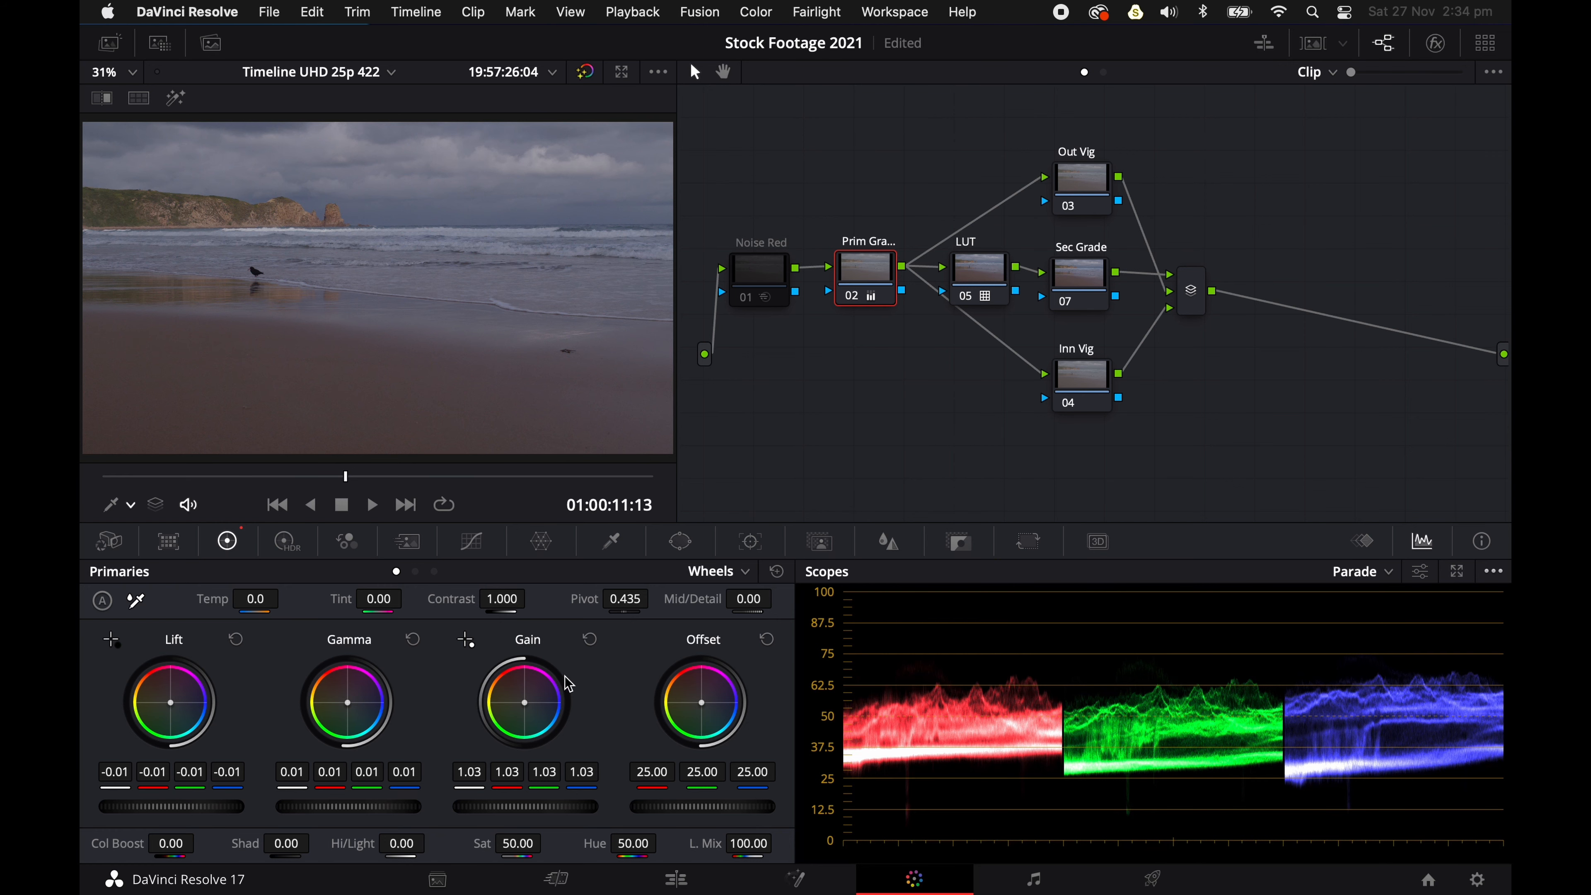
Try reducing the LUT node's key output gain to 0.512, preview the strengths full screen, and restore the gain to 1.000
left_click(985, 274)
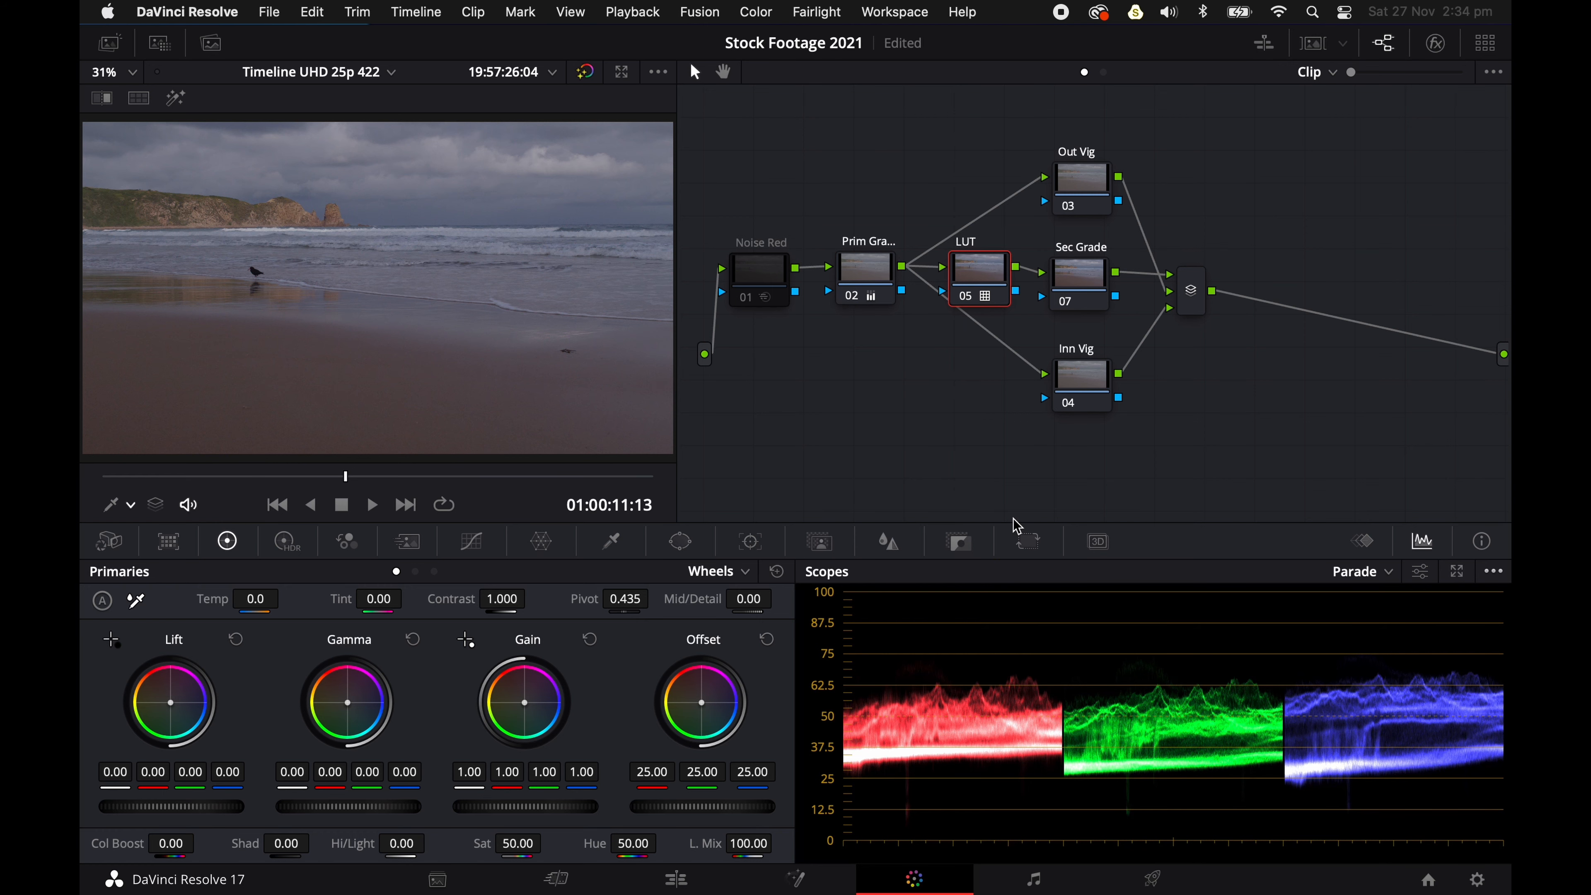
left_click(965, 551)
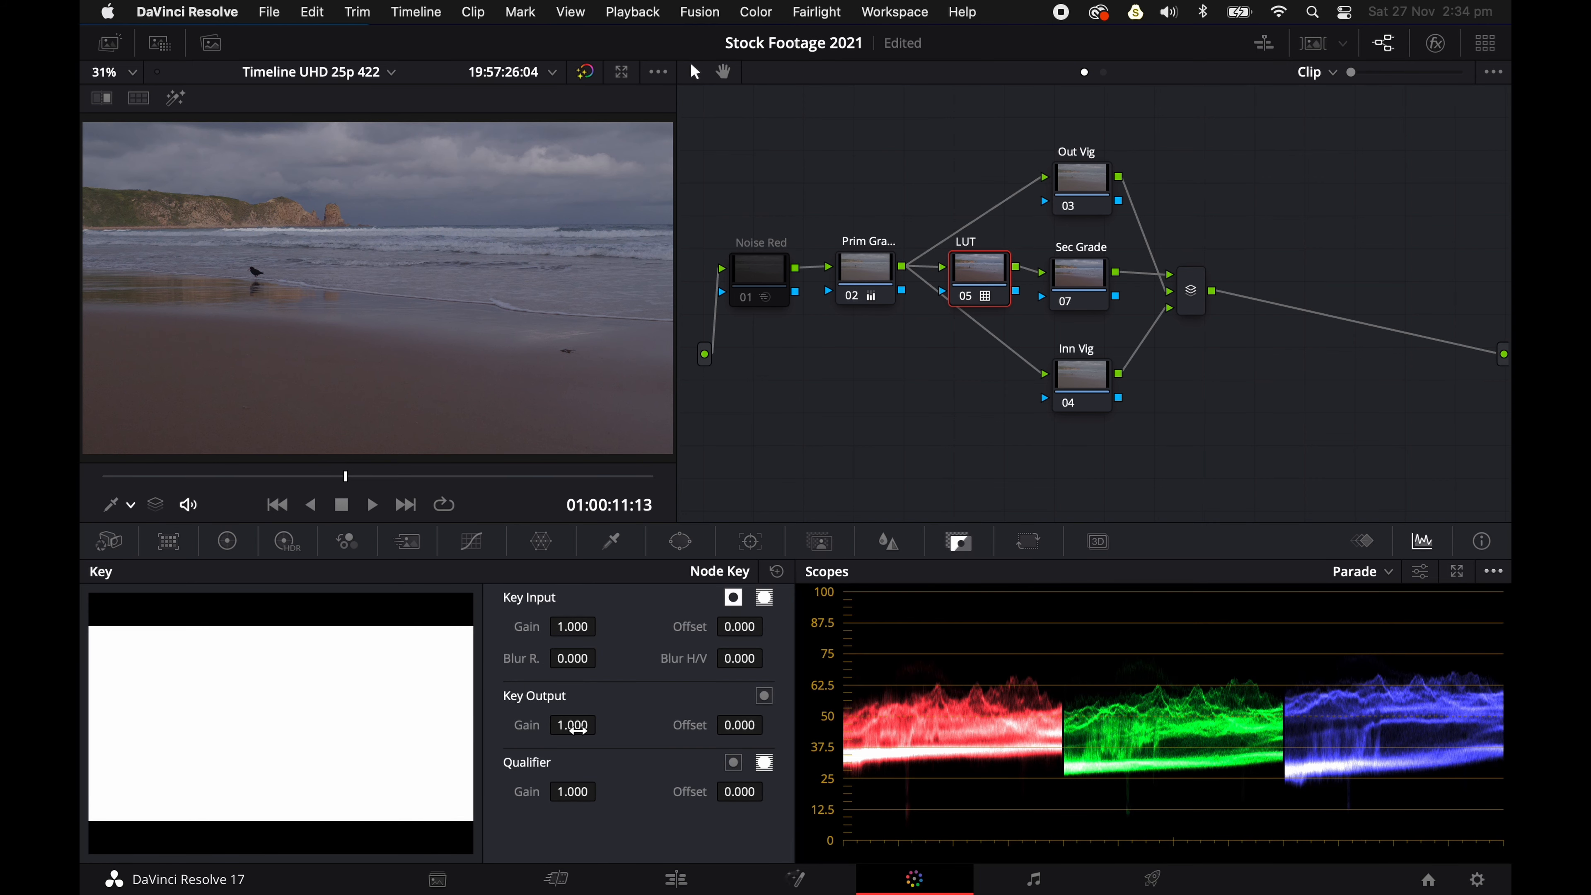
left_click_drag(577, 732, 566, 730)
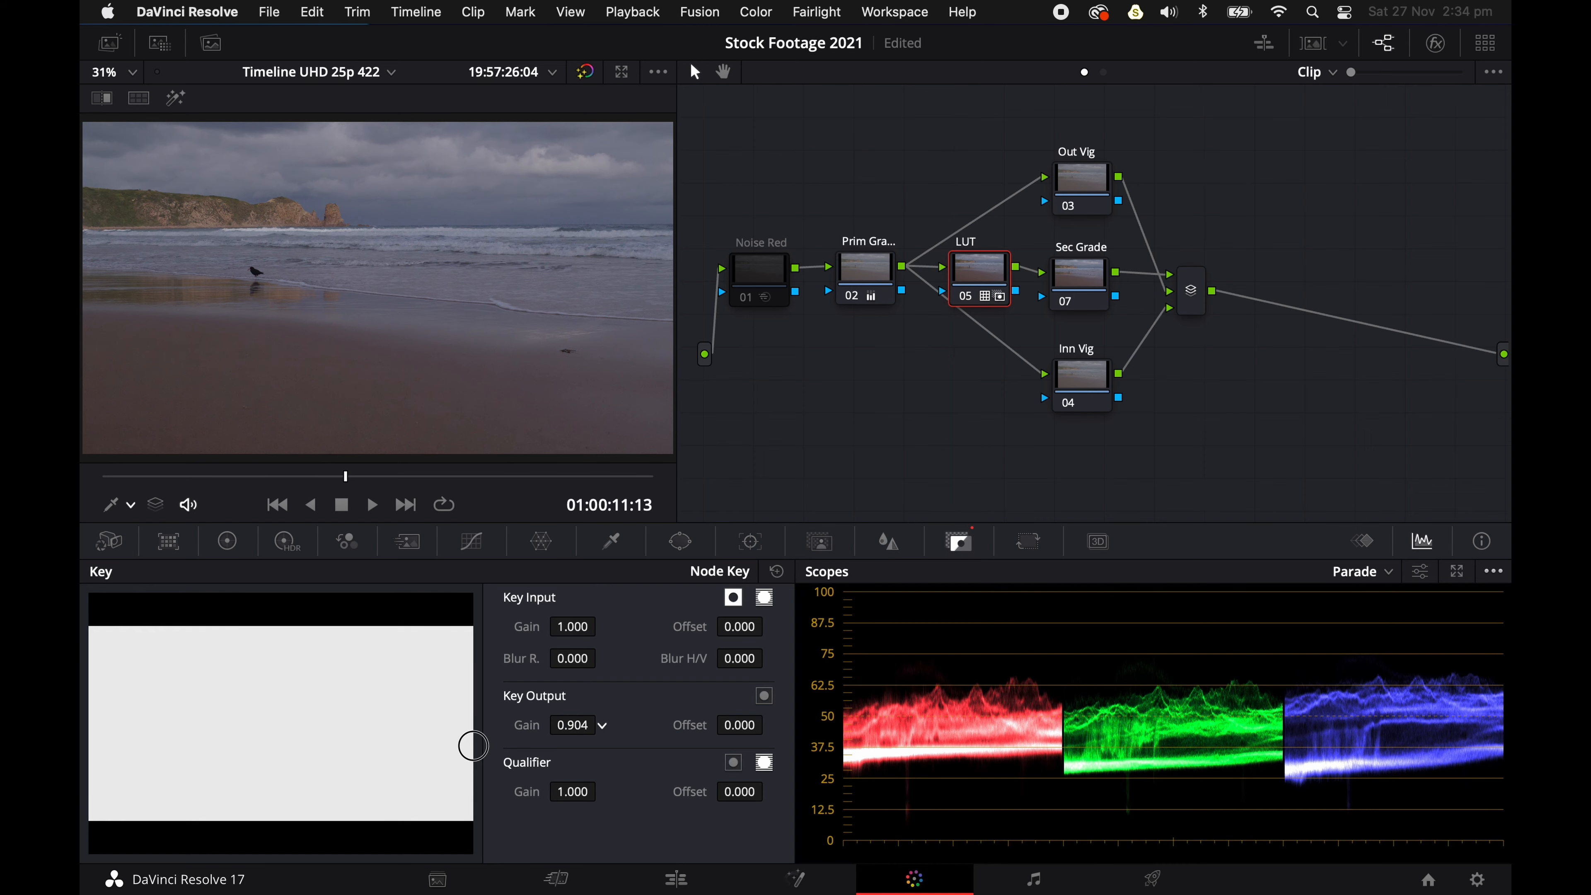
left_click_drag(381, 750, 1273, 301)
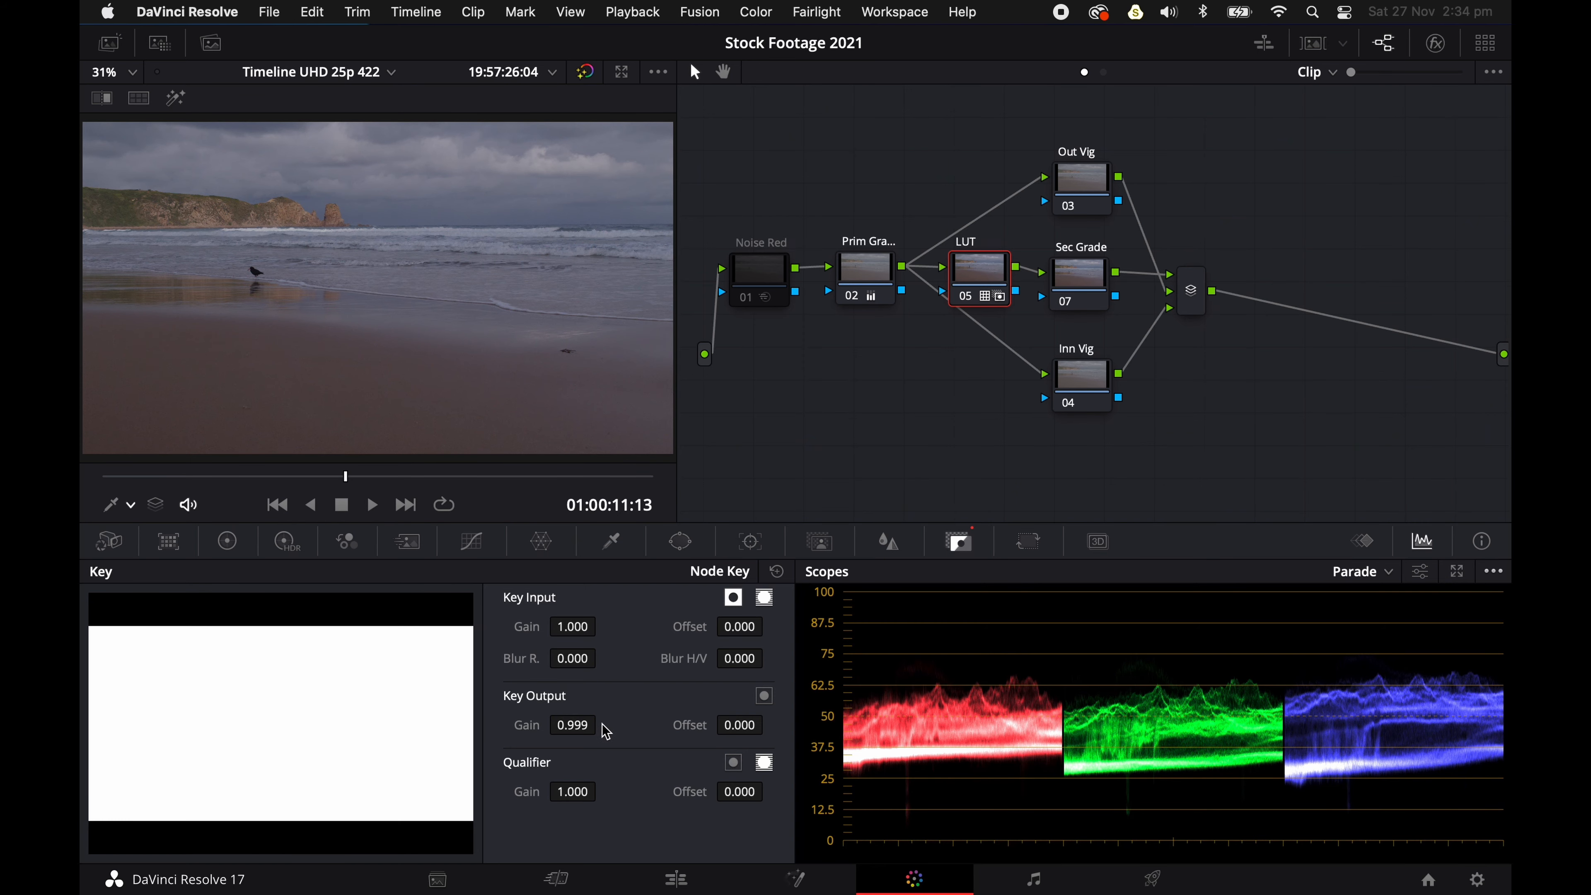
key("super+f")
mouse_move(630, 679)
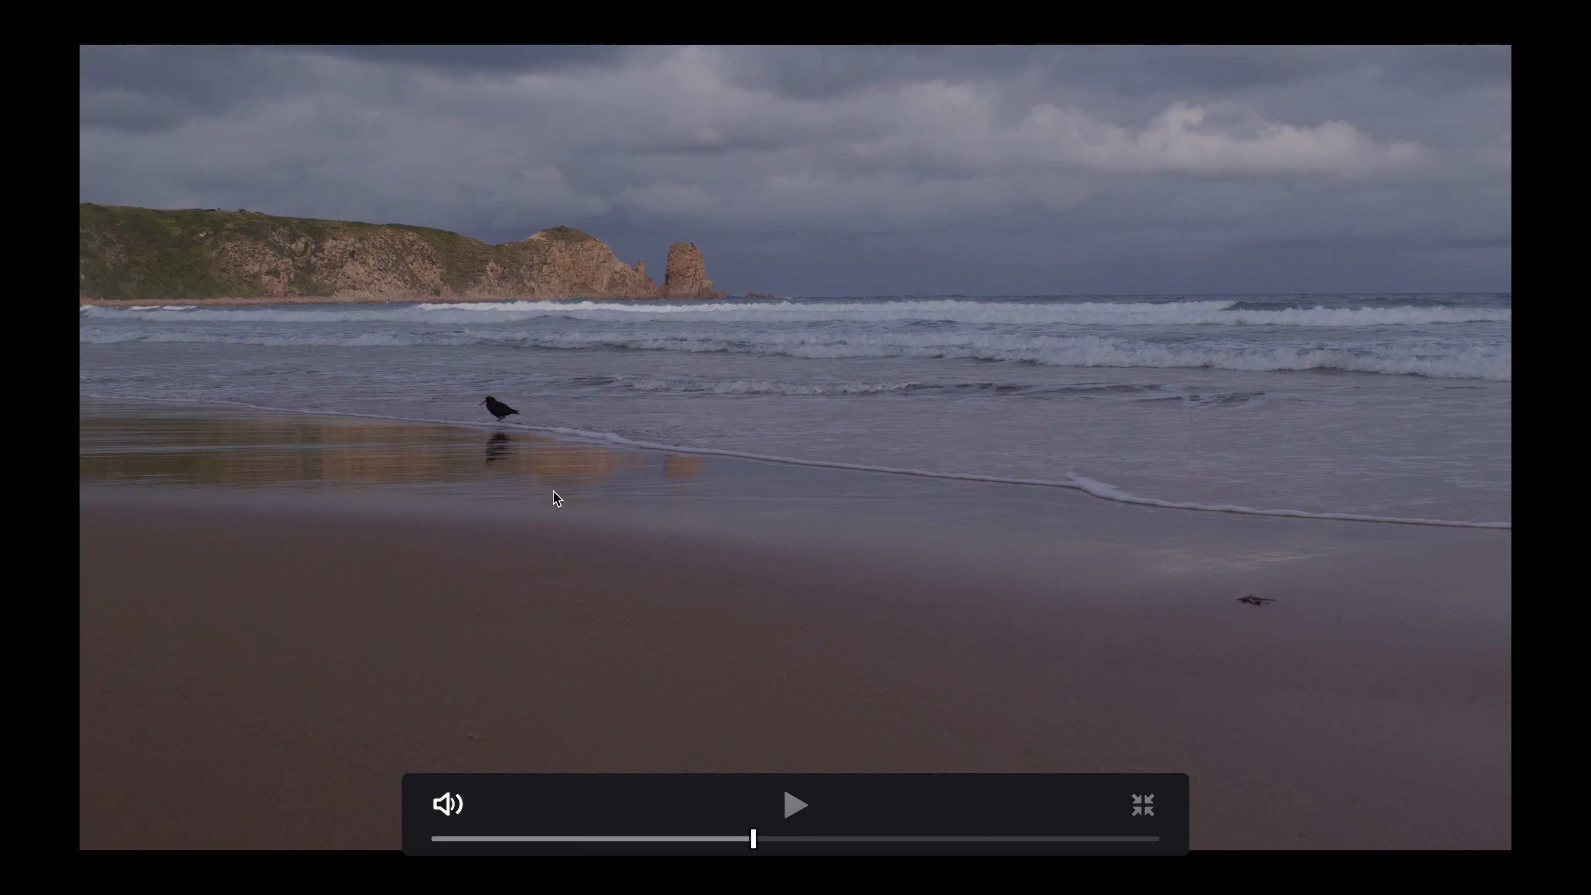
key("super+f")
left_click_drag(450, 730, 151, 725)
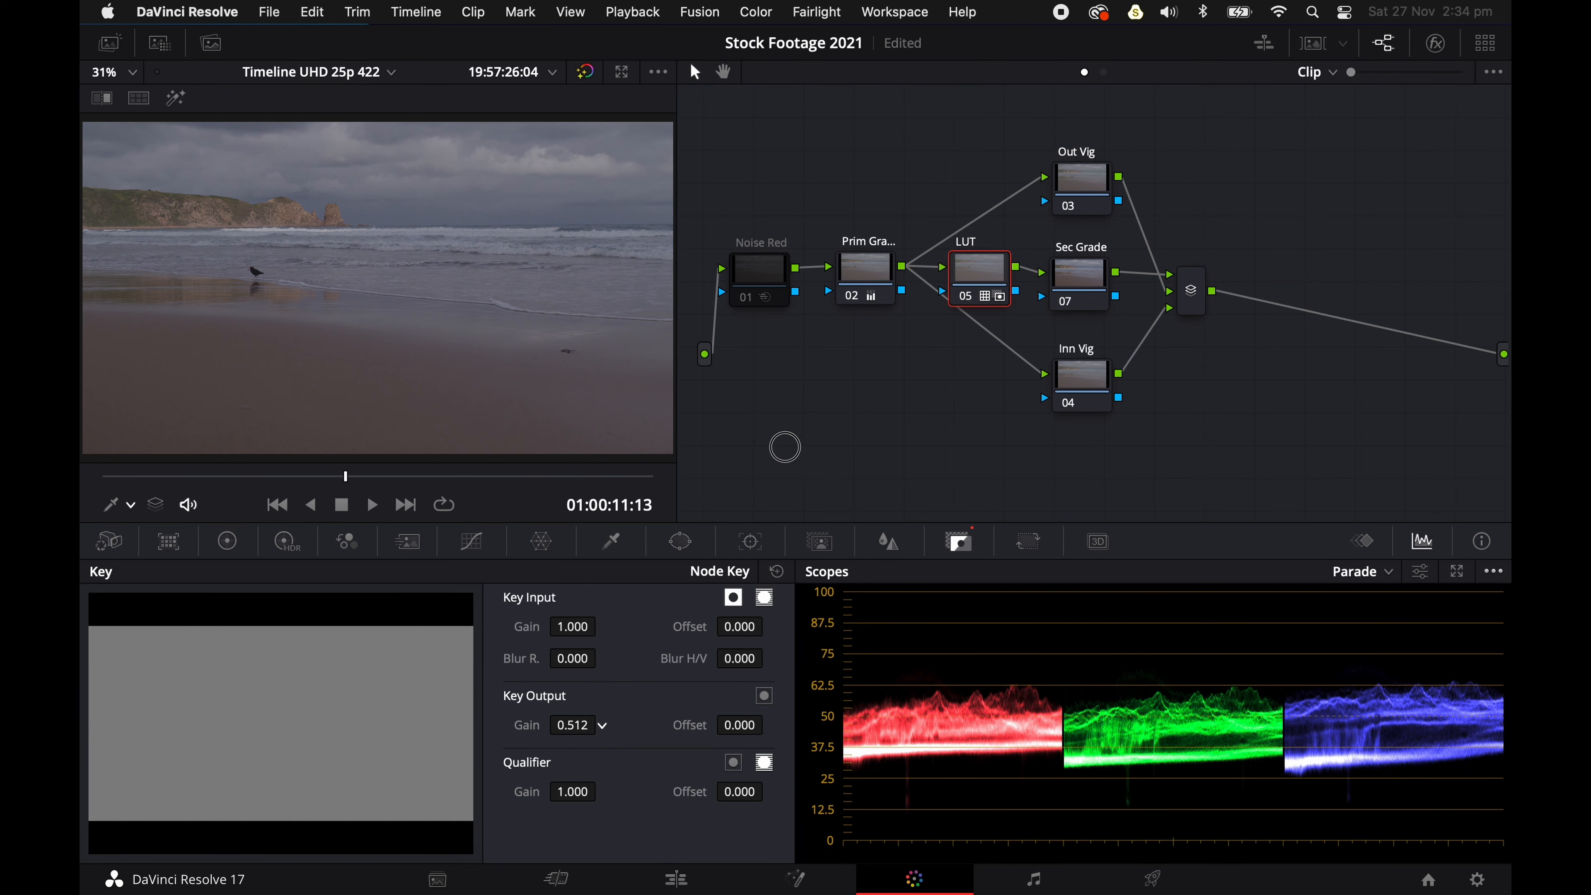
key("super+f")
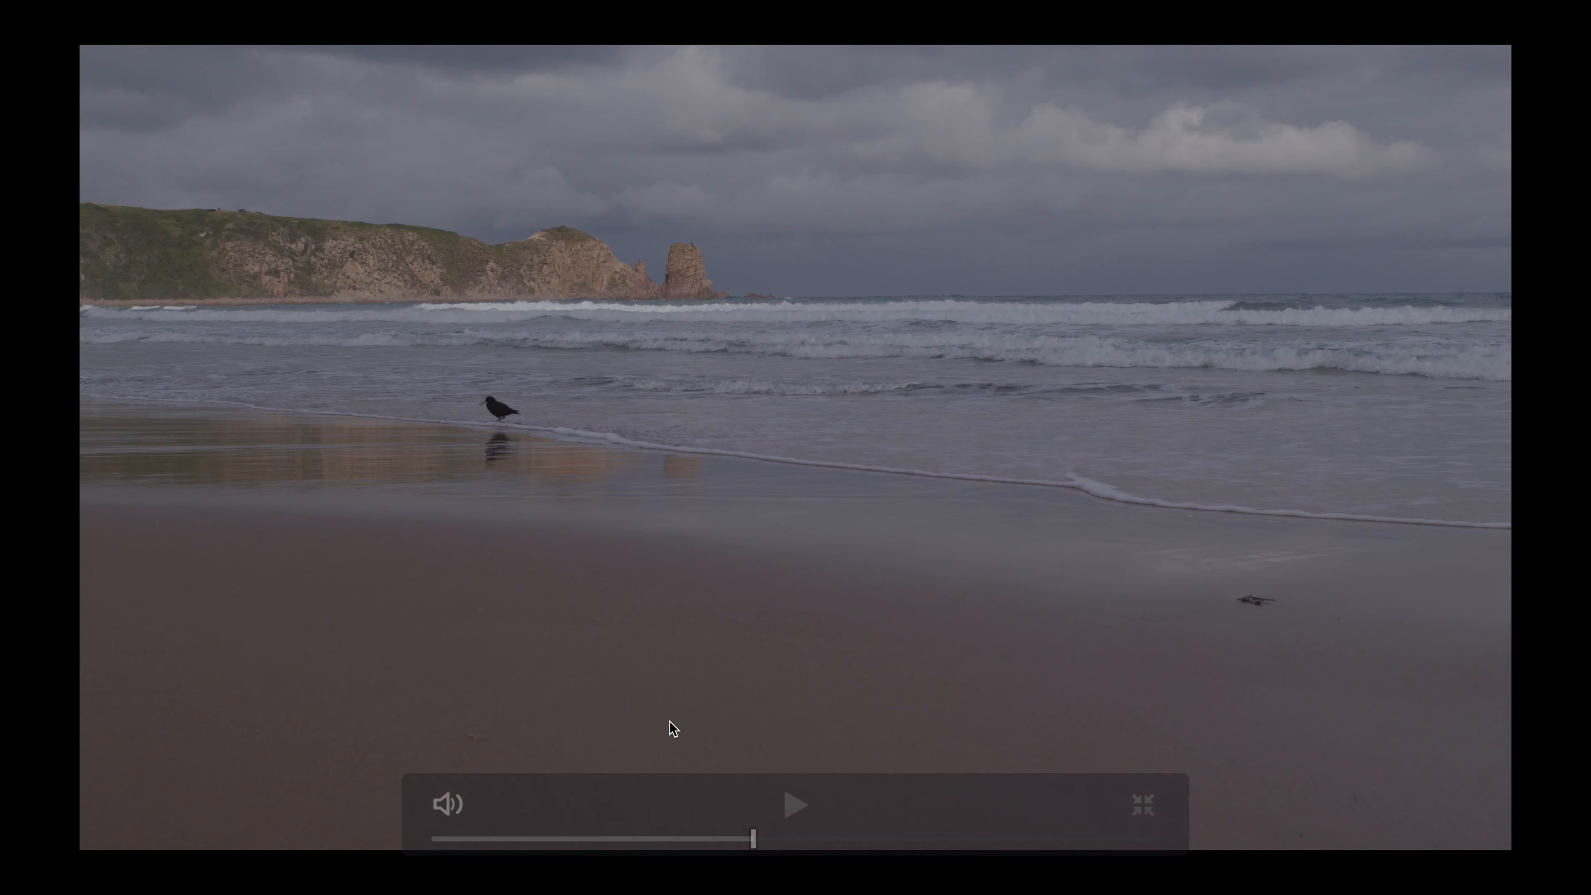
key("super+f")
left_click_drag(573, 726, 1084, 655)
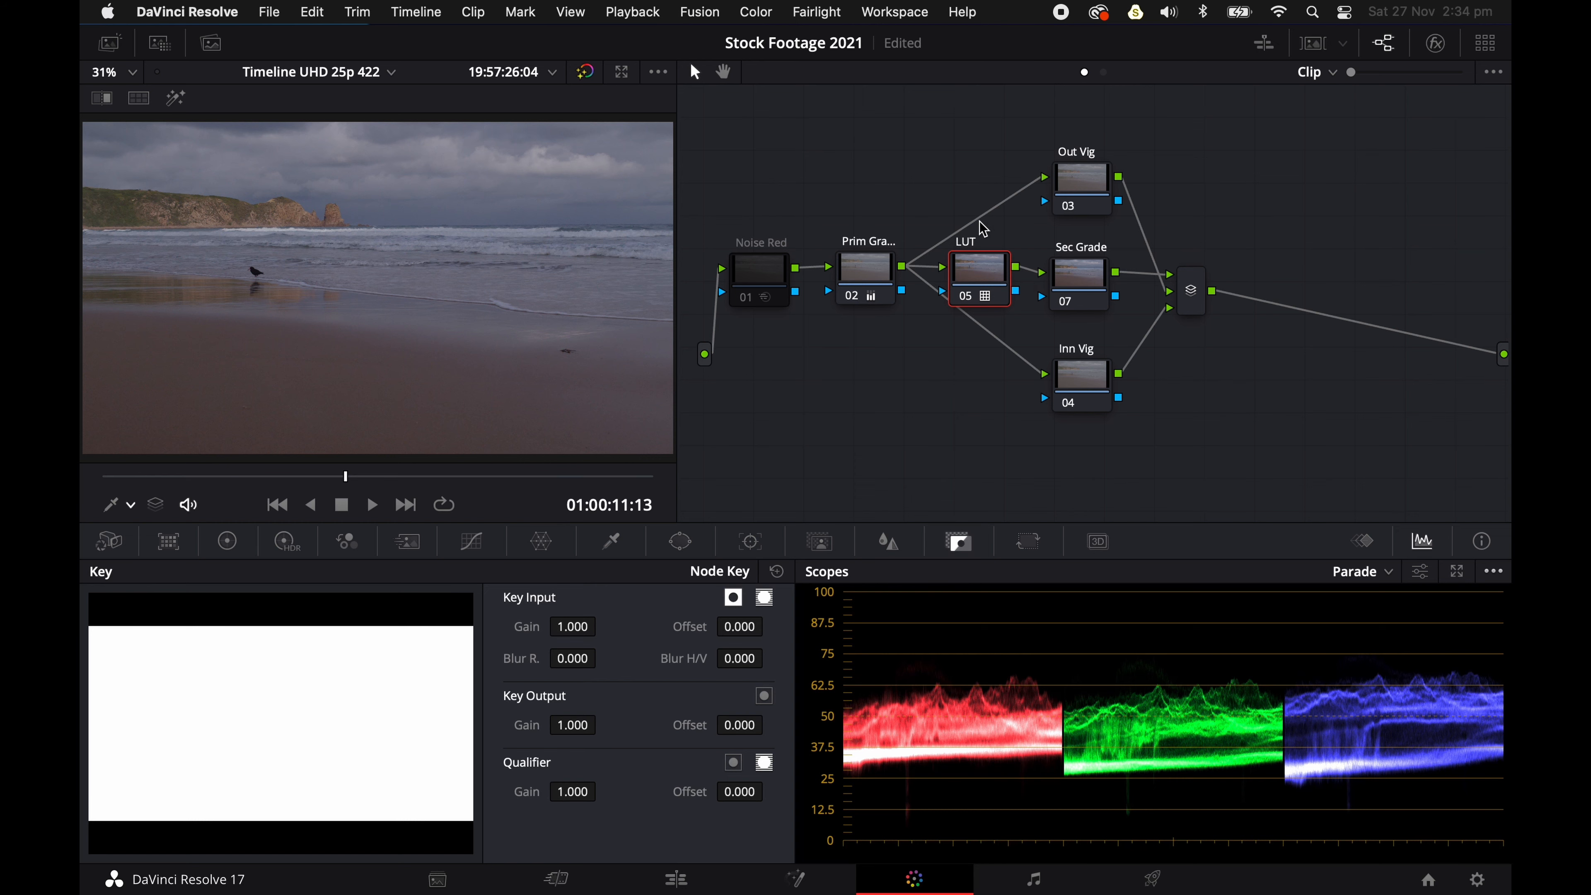
Add a shadow point and a slightly raised highlight point to the Sec Grade node's custom curve, and check the image full screen
left_click(1088, 277)
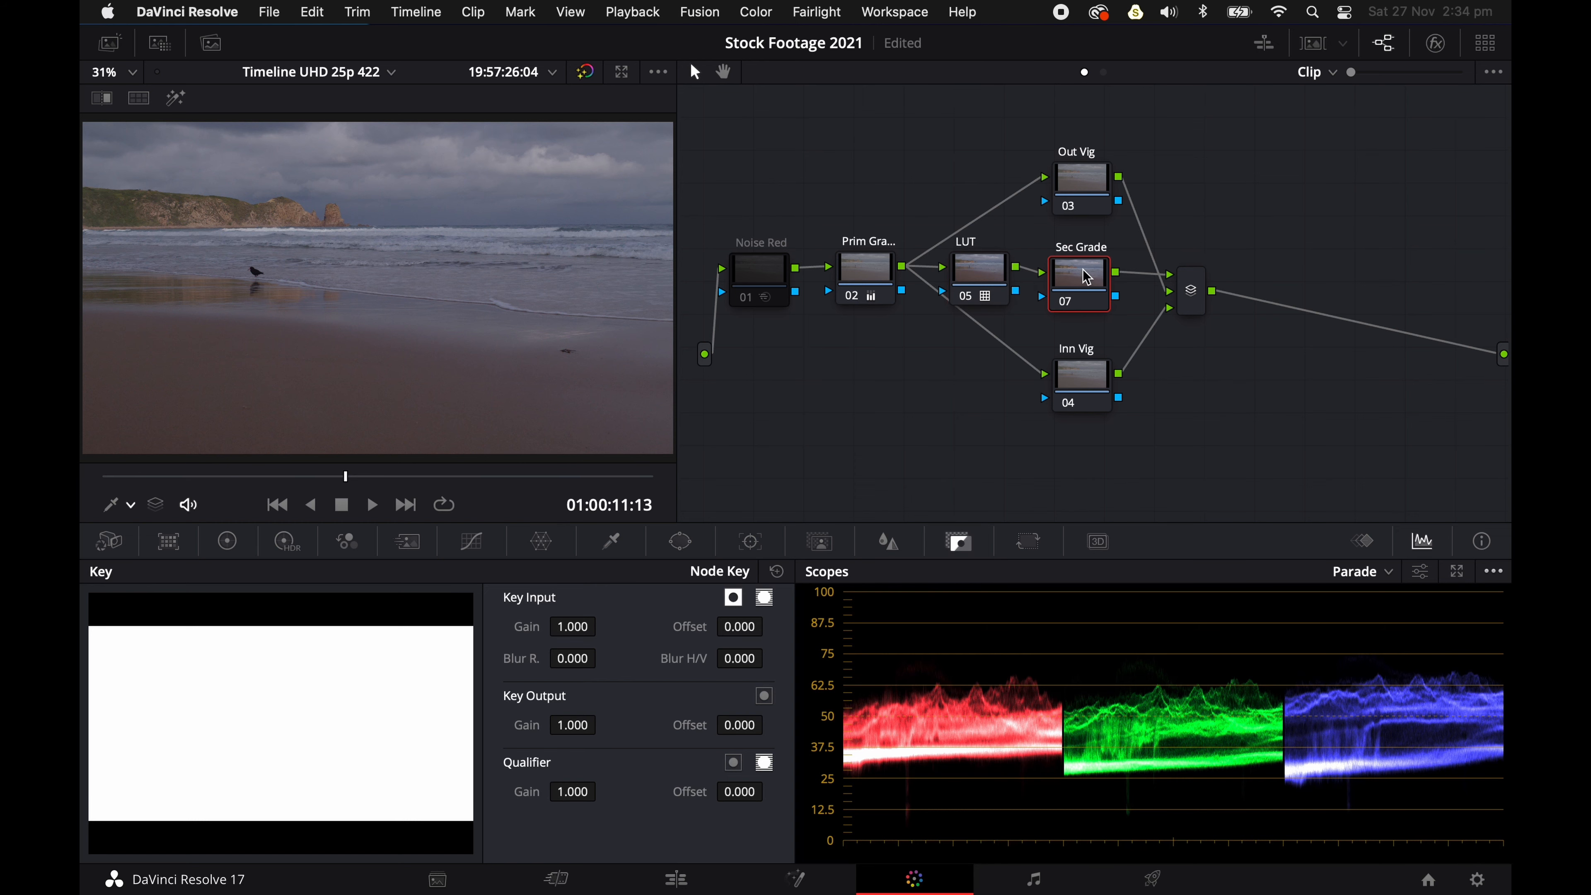
left_click(472, 542)
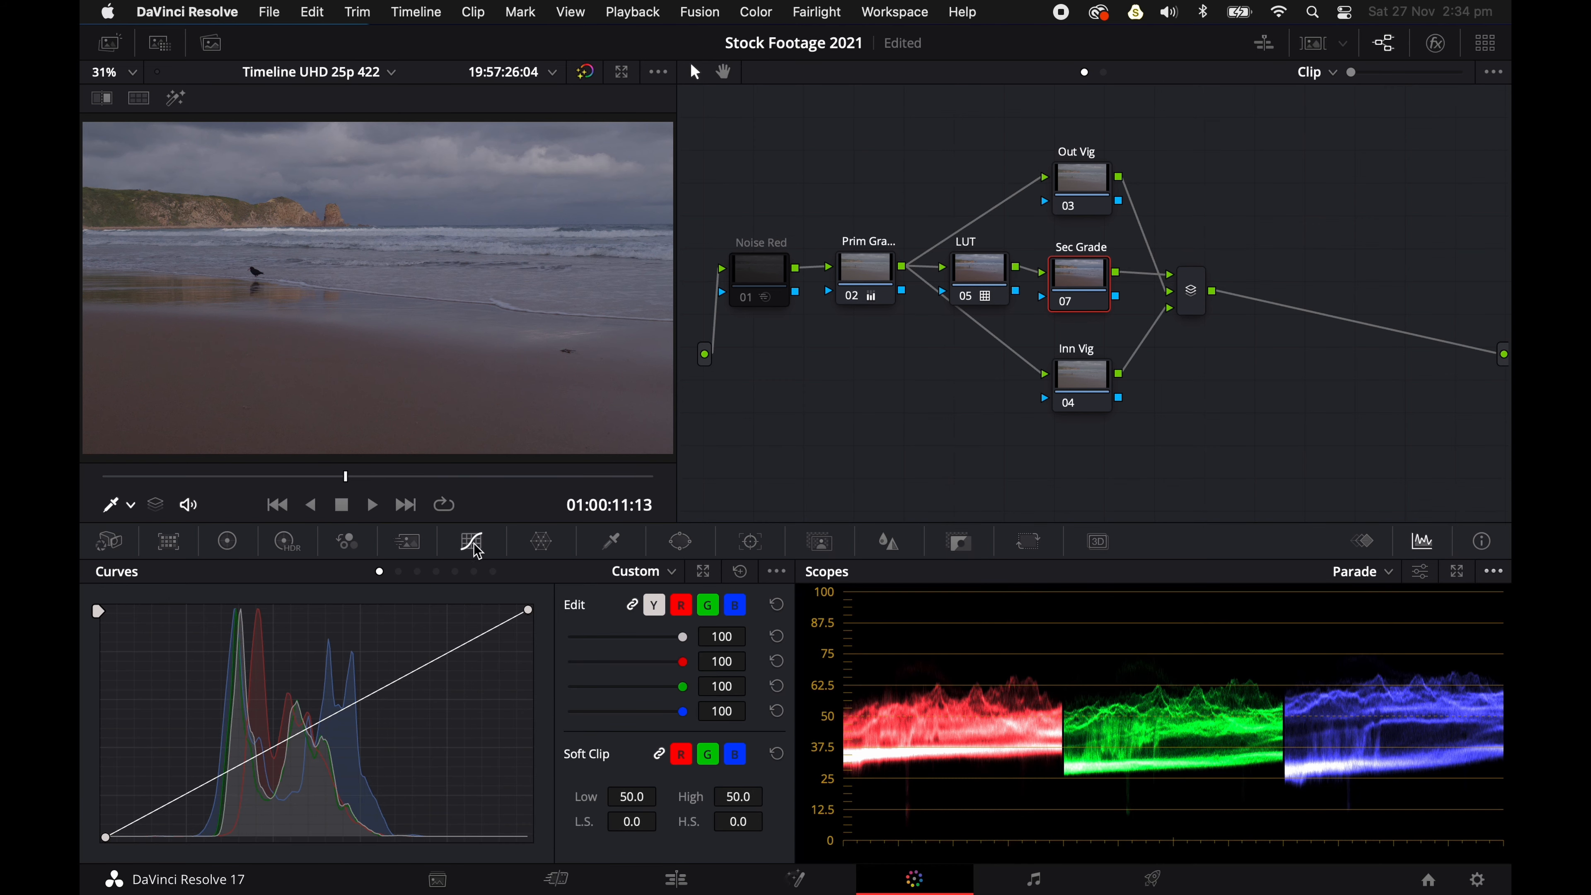
left_click(188, 795)
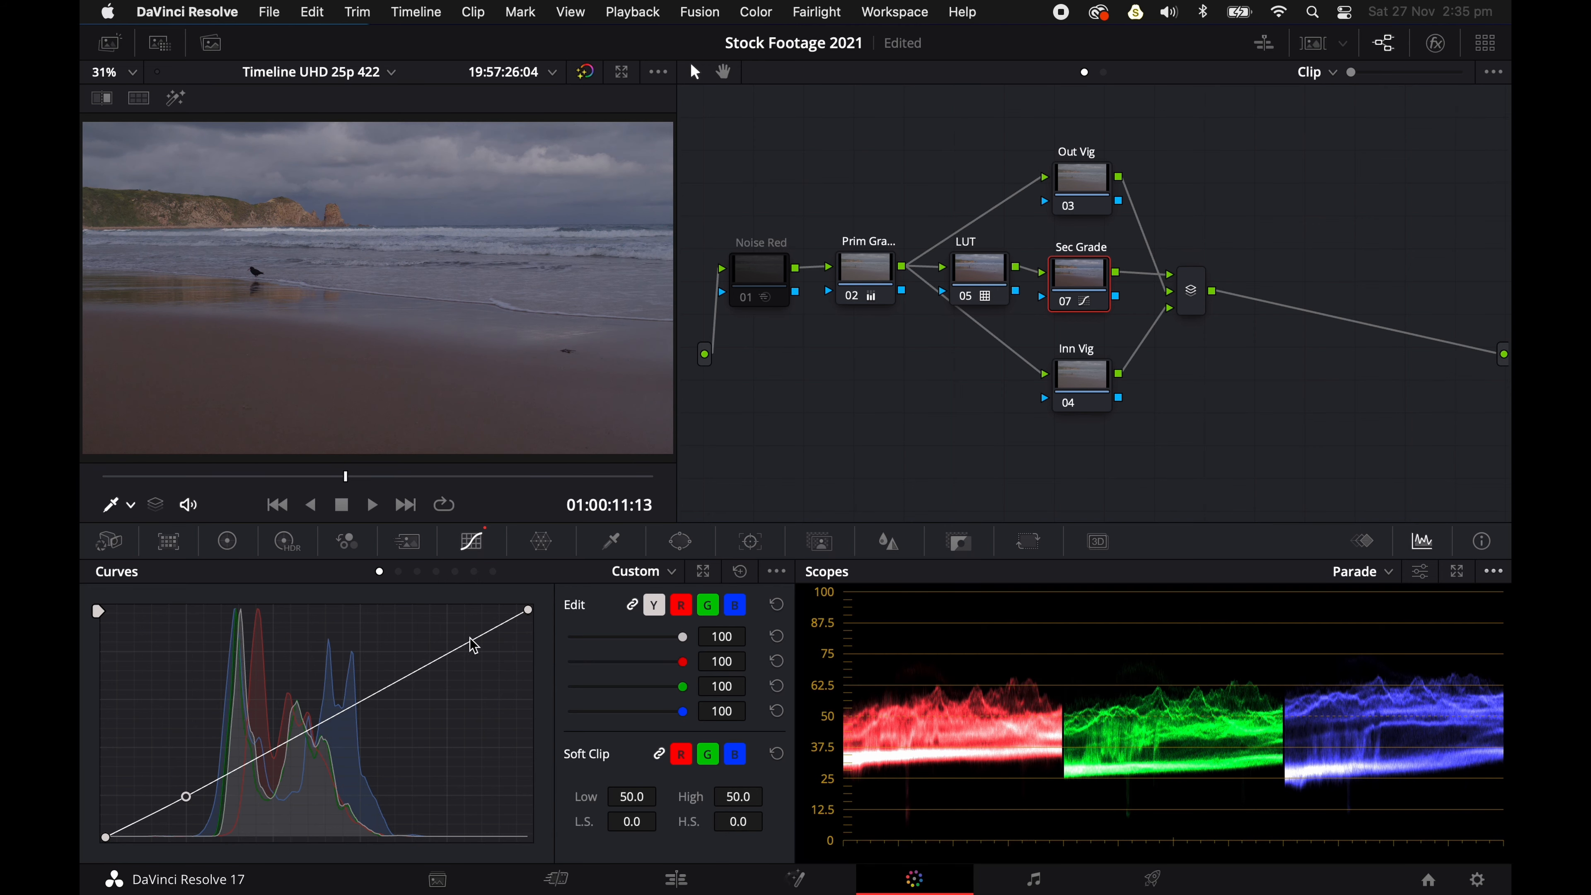
left_click_drag(450, 653, 447, 649)
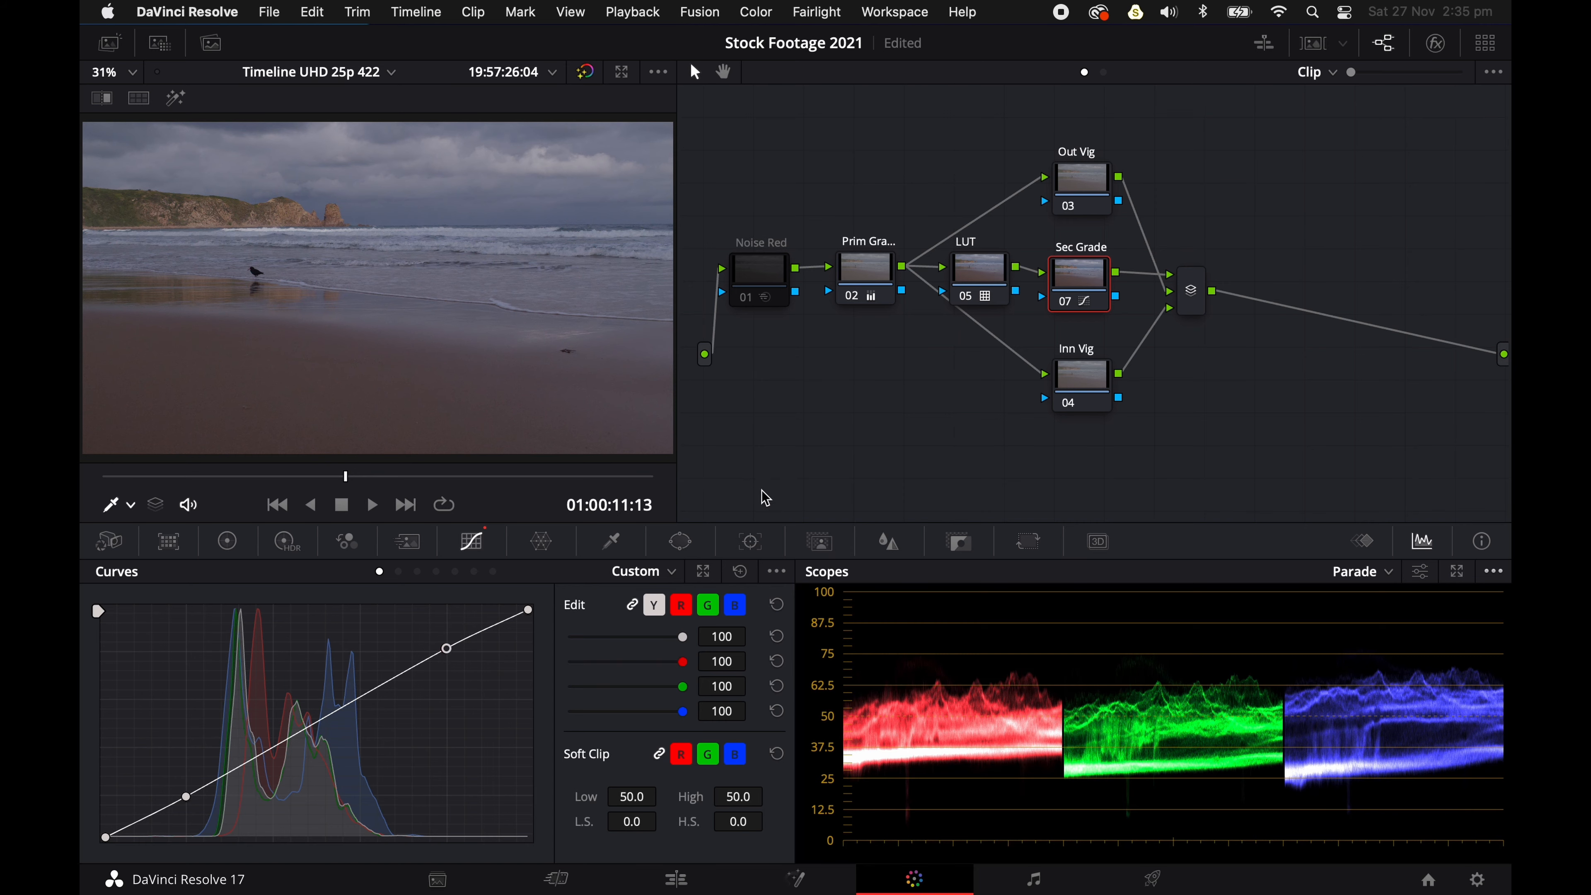
key("super+f")
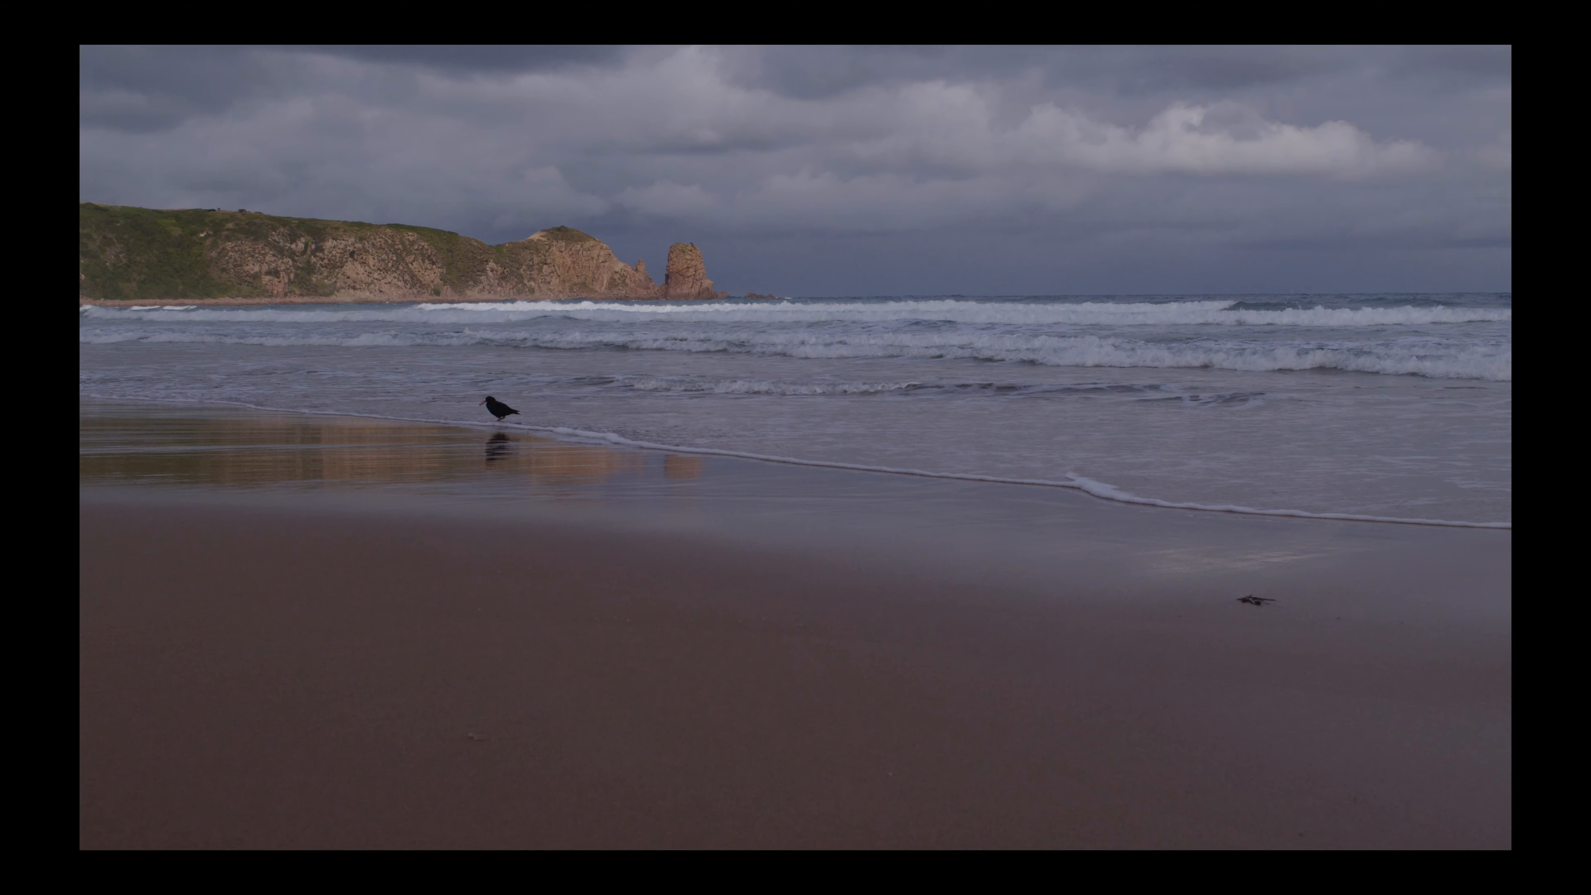
key("Escape")
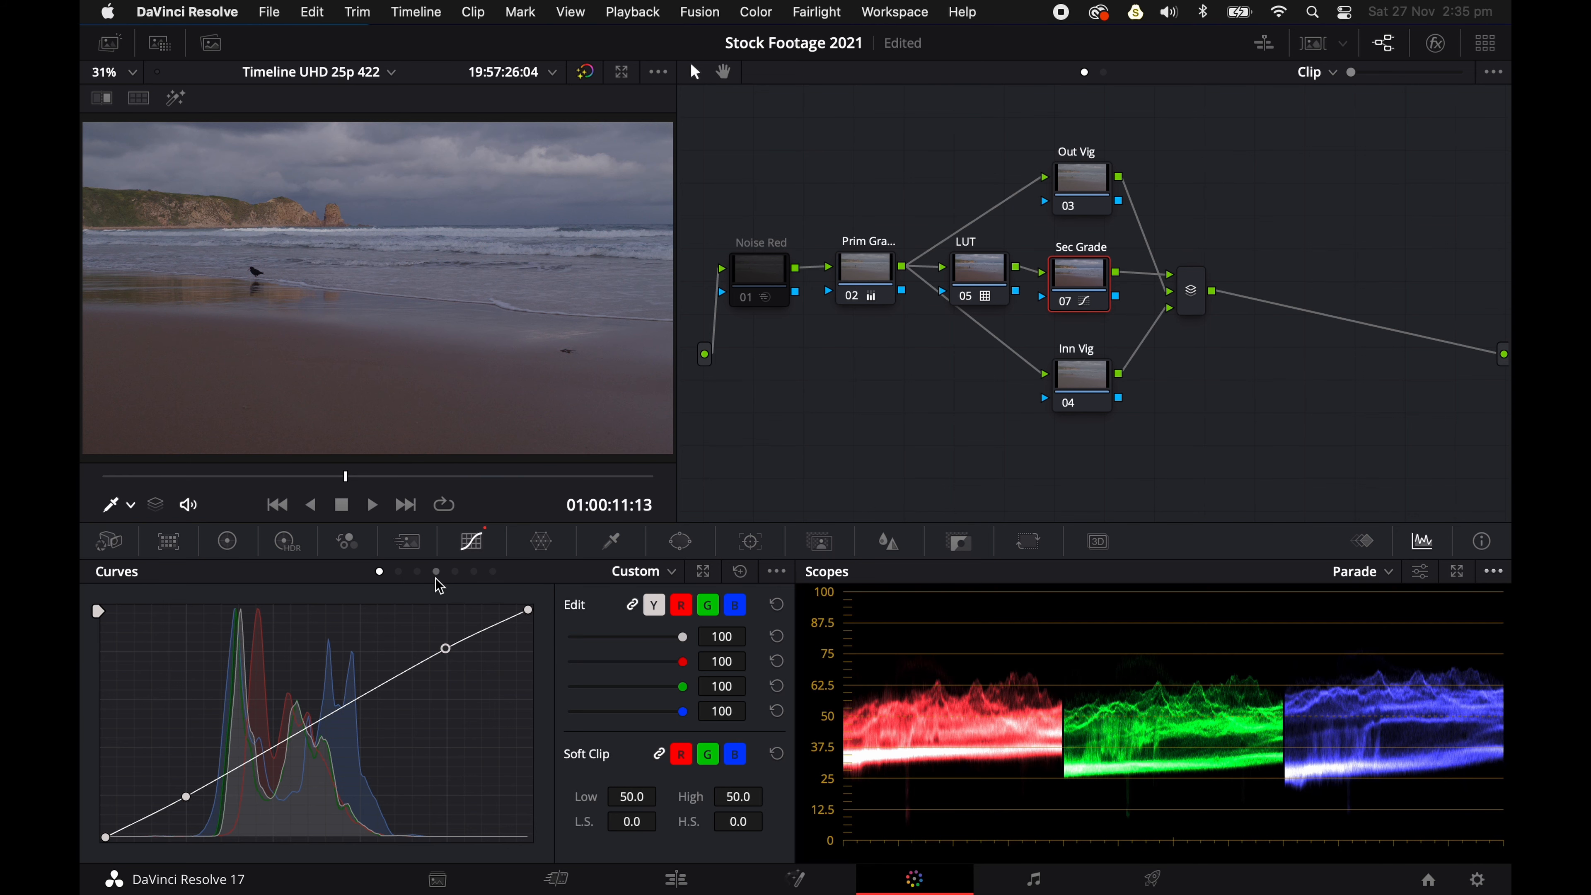
Sample the headland on the Hue Vs Sat curve, anchor the neighbouring hues, and raise the orange point to a saturation of 1.20
left_click(398, 572)
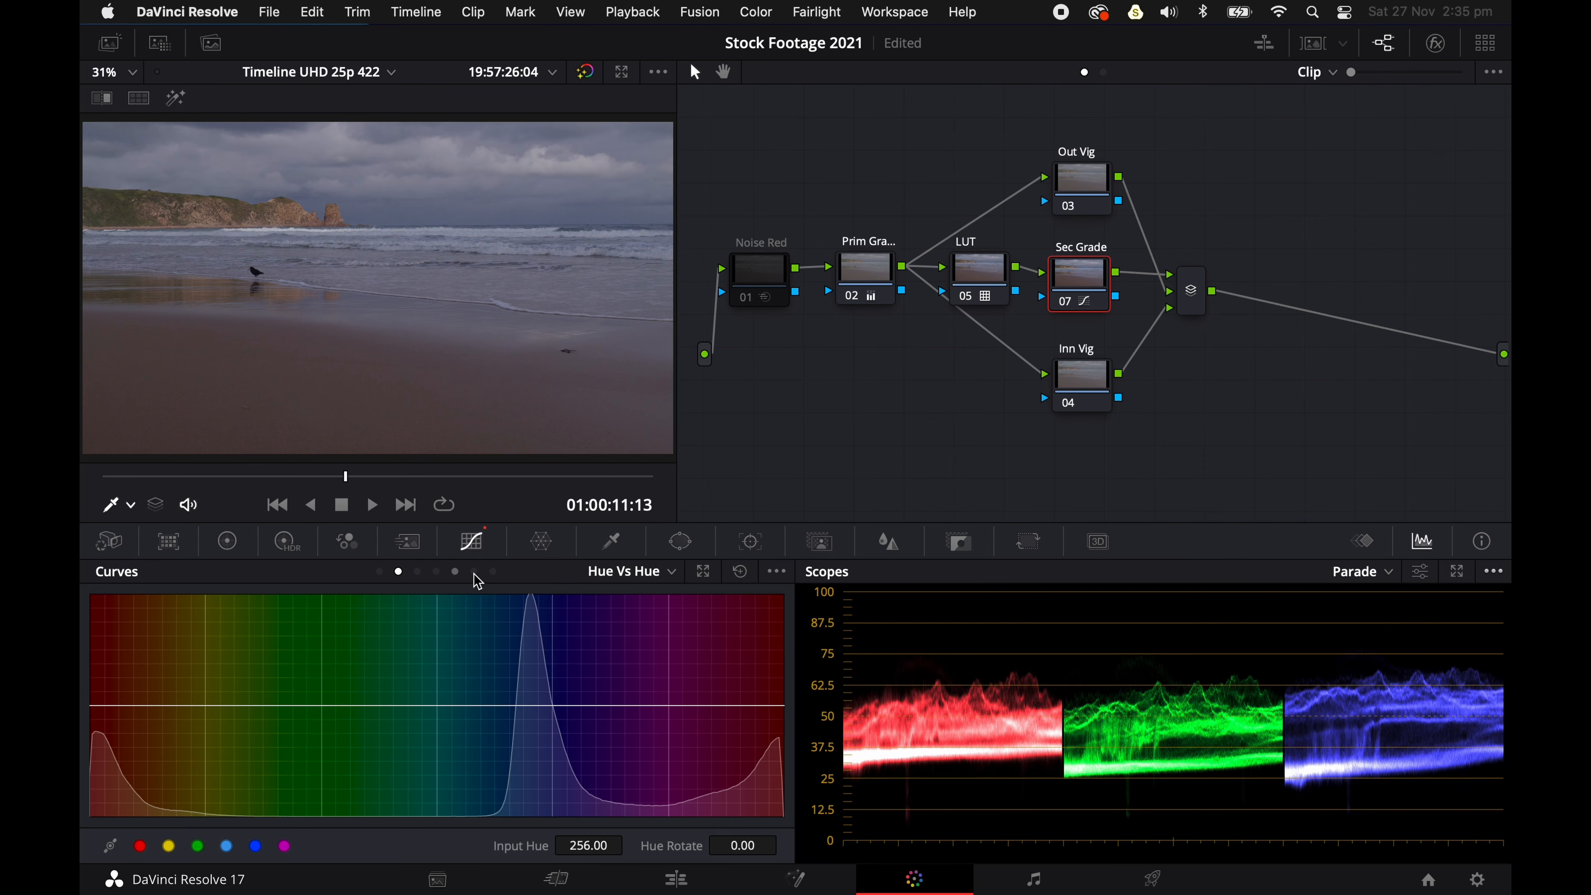
left_click(418, 571)
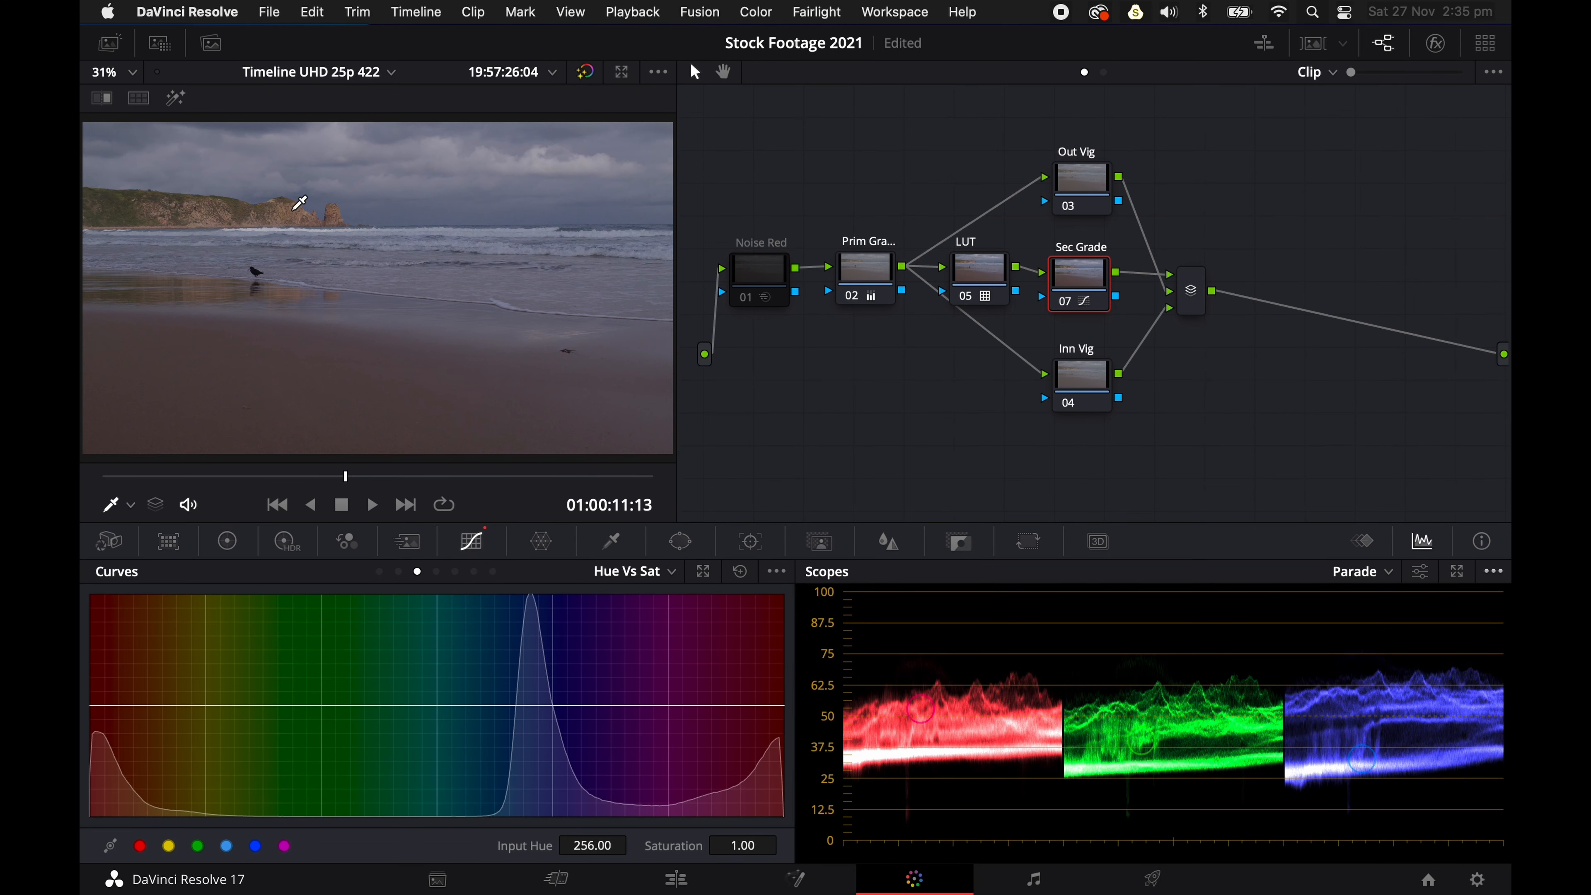
left_click(295, 206)
left_click(123, 705)
left_click(156, 706)
left_click_drag(155, 705, 189, 706)
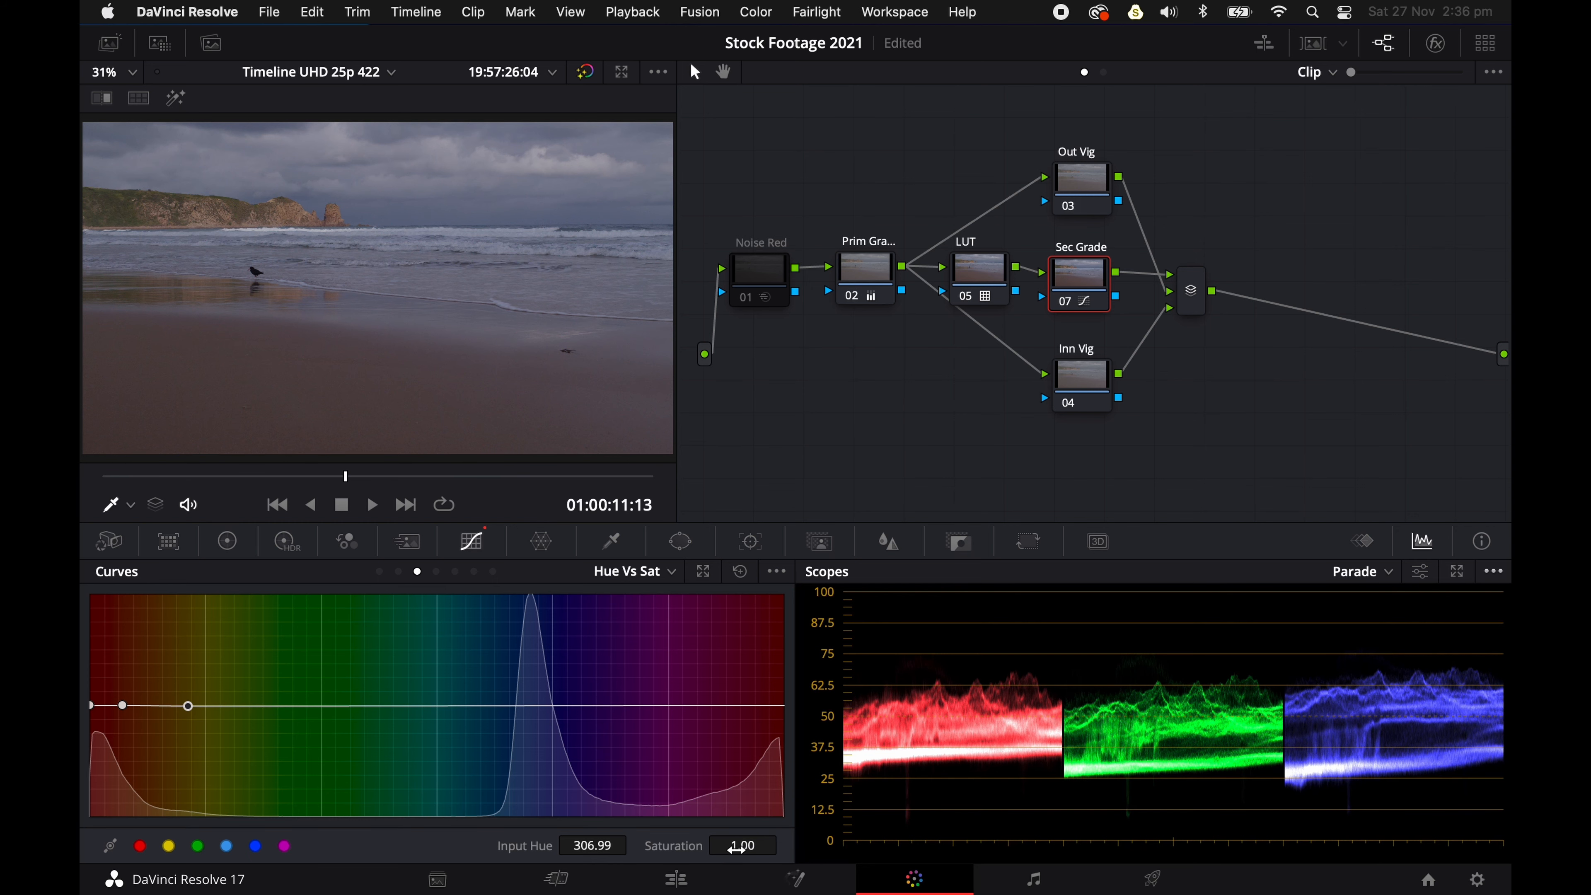
left_click_drag(188, 707, 207, 716)
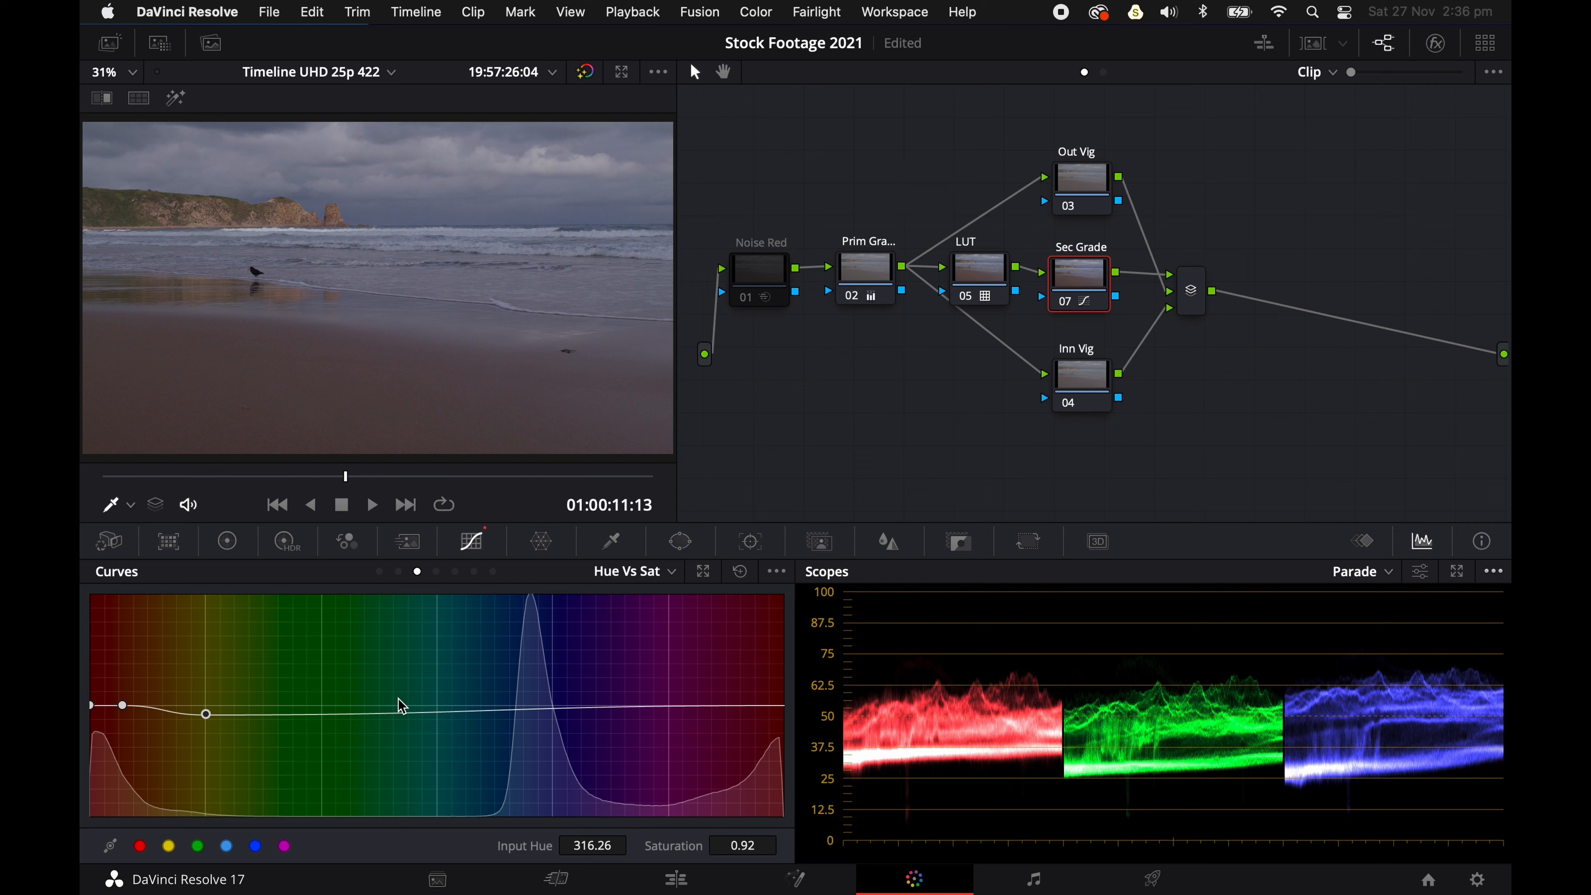
left_click_drag(208, 716, 208, 707)
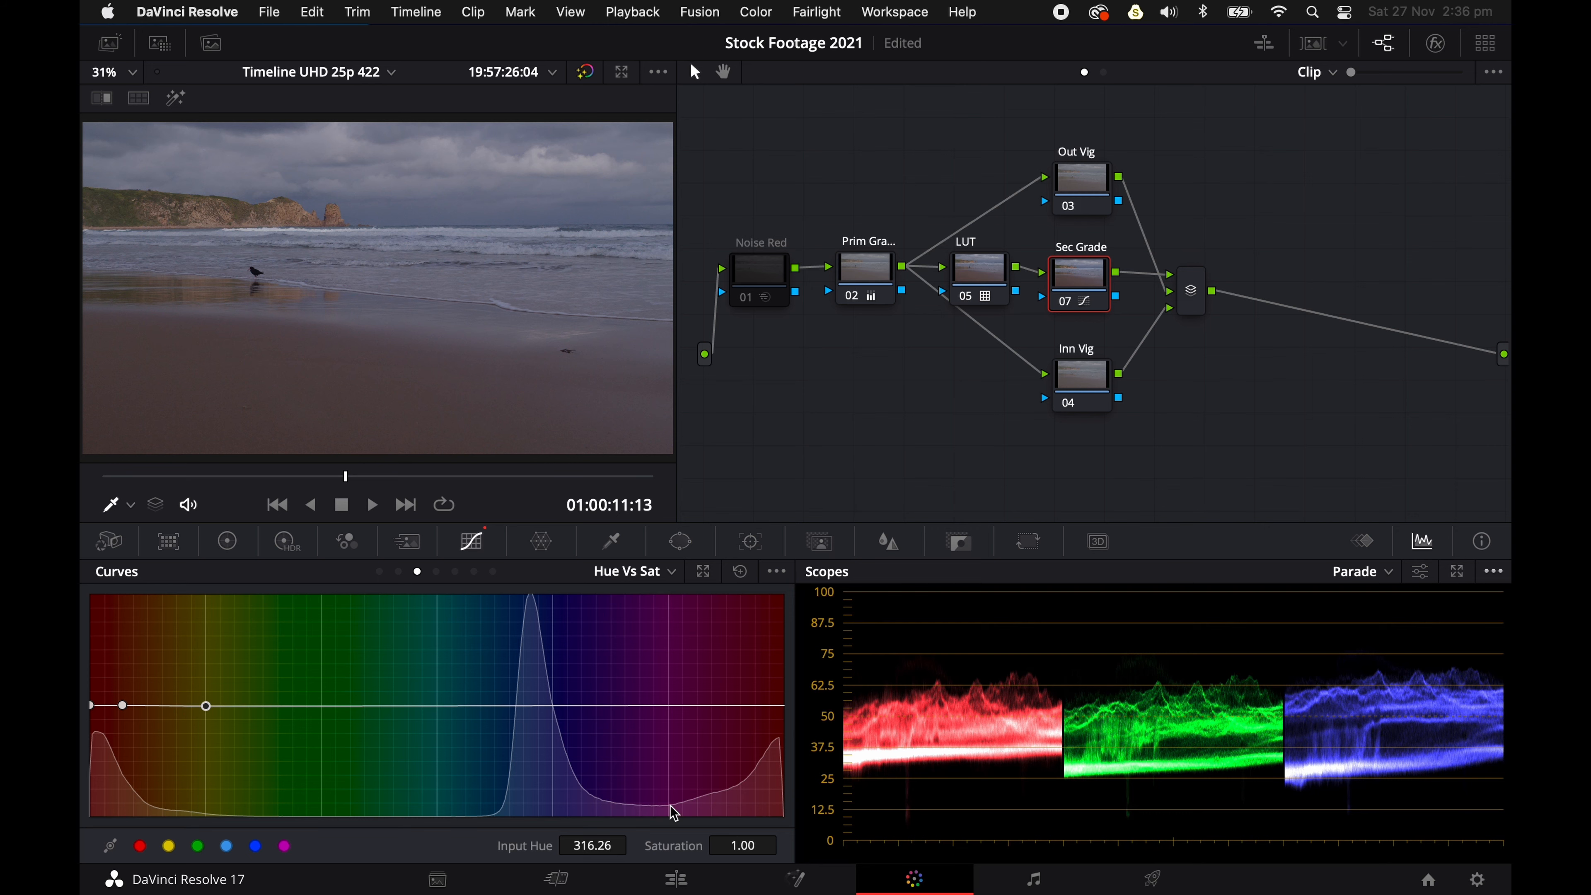
left_click_drag(125, 706, 150, 683)
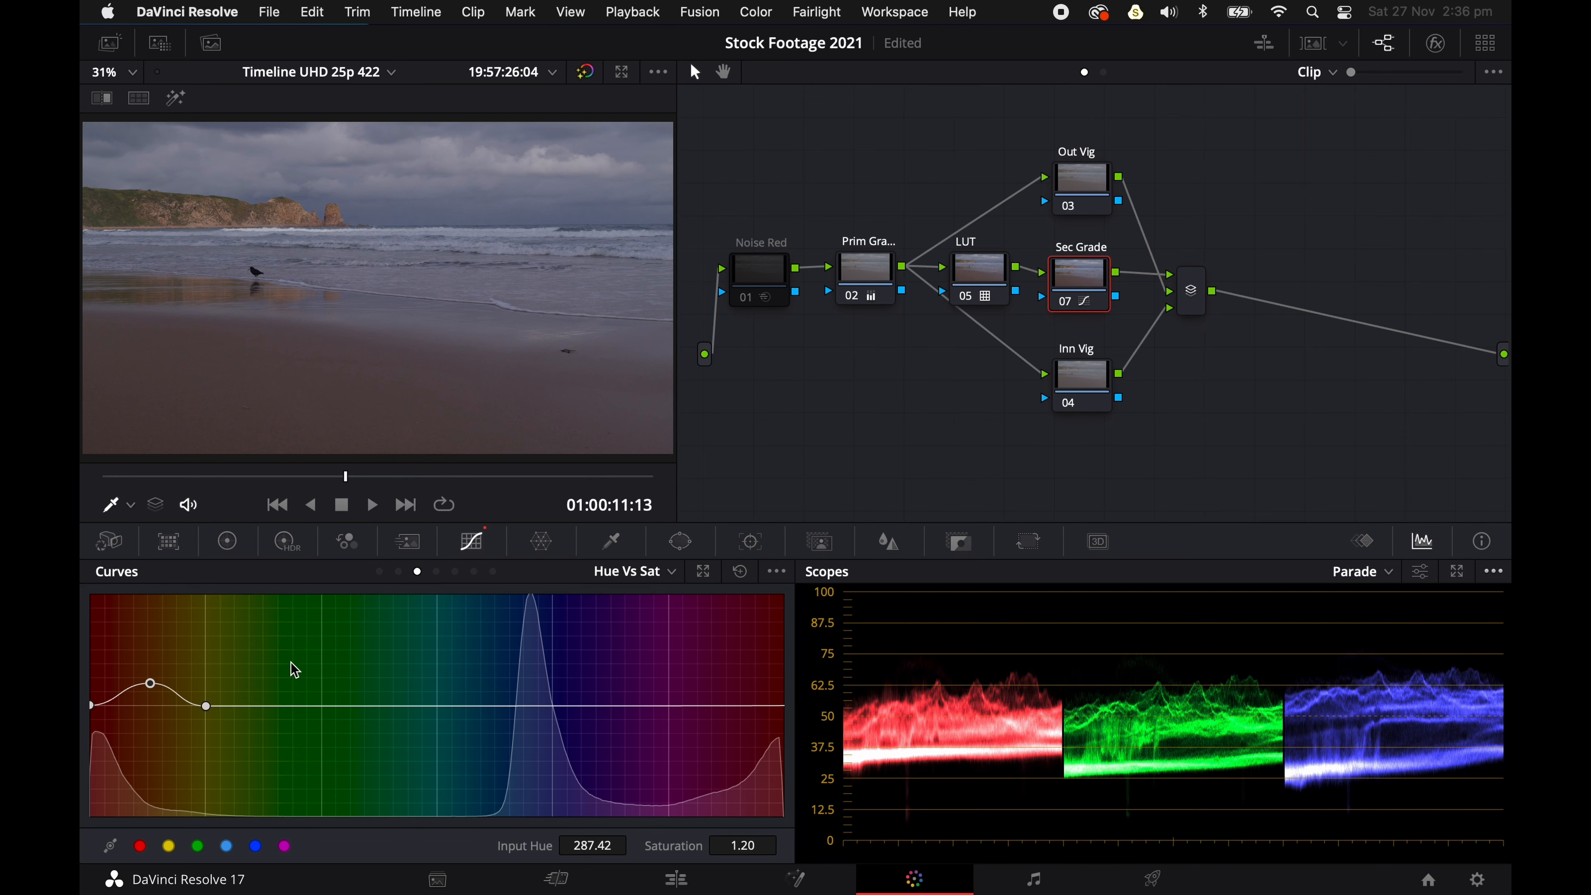
Widen the orange boost on the Hue Vs Sat curve, preview saturation 1.96 full screen, and settle the peak at 1.40
key("super+f")
left_click_drag(210, 707, 246, 712)
left_click_drag(151, 682, 175, 603)
key("super+f")
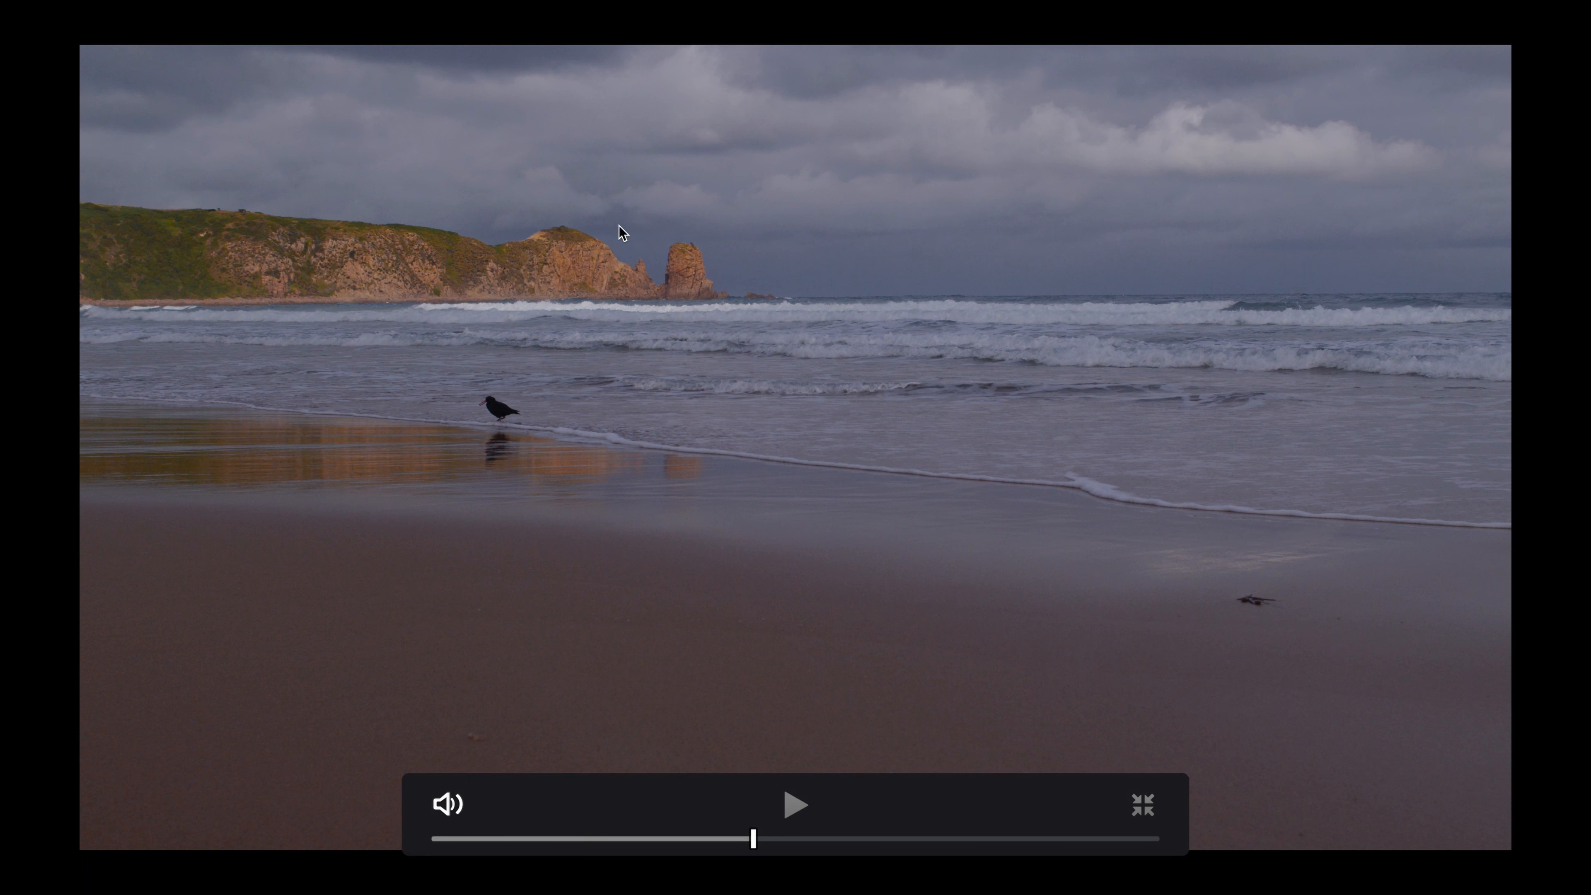
key("super+f")
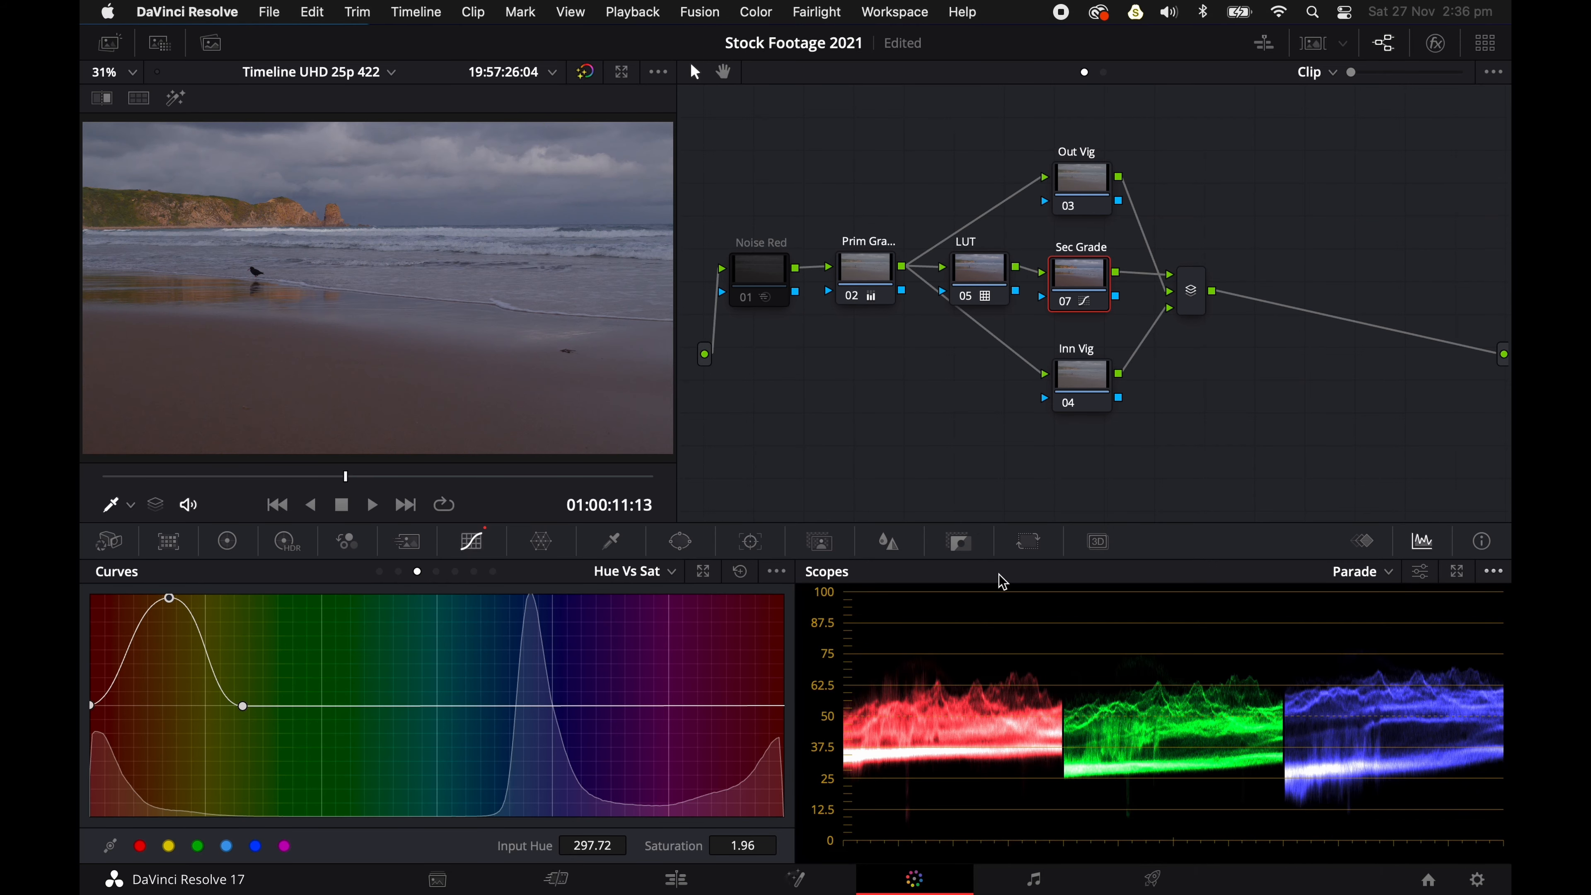
left_click_drag(169, 600, 171, 660)
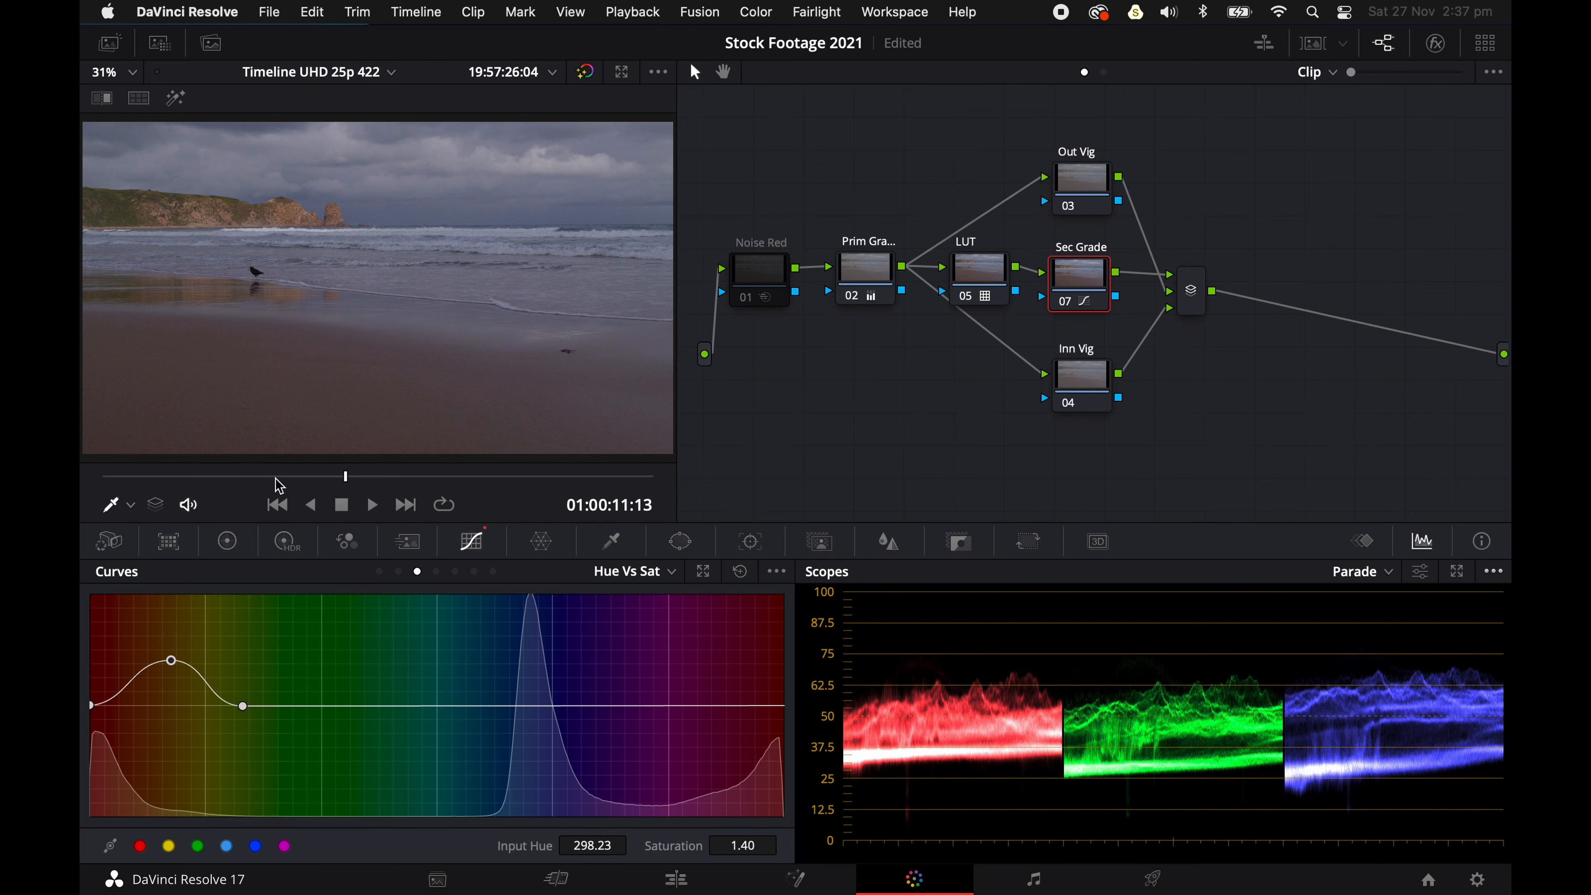
Add red range anchors to the Hue Vs Sat curve, extend the boost toward green with a 1.48 peak, and check it full screen
left_click(171, 855)
left_click(142, 849)
left_click_drag(245, 707, 283, 707)
left_click_drag(173, 655, 199, 658)
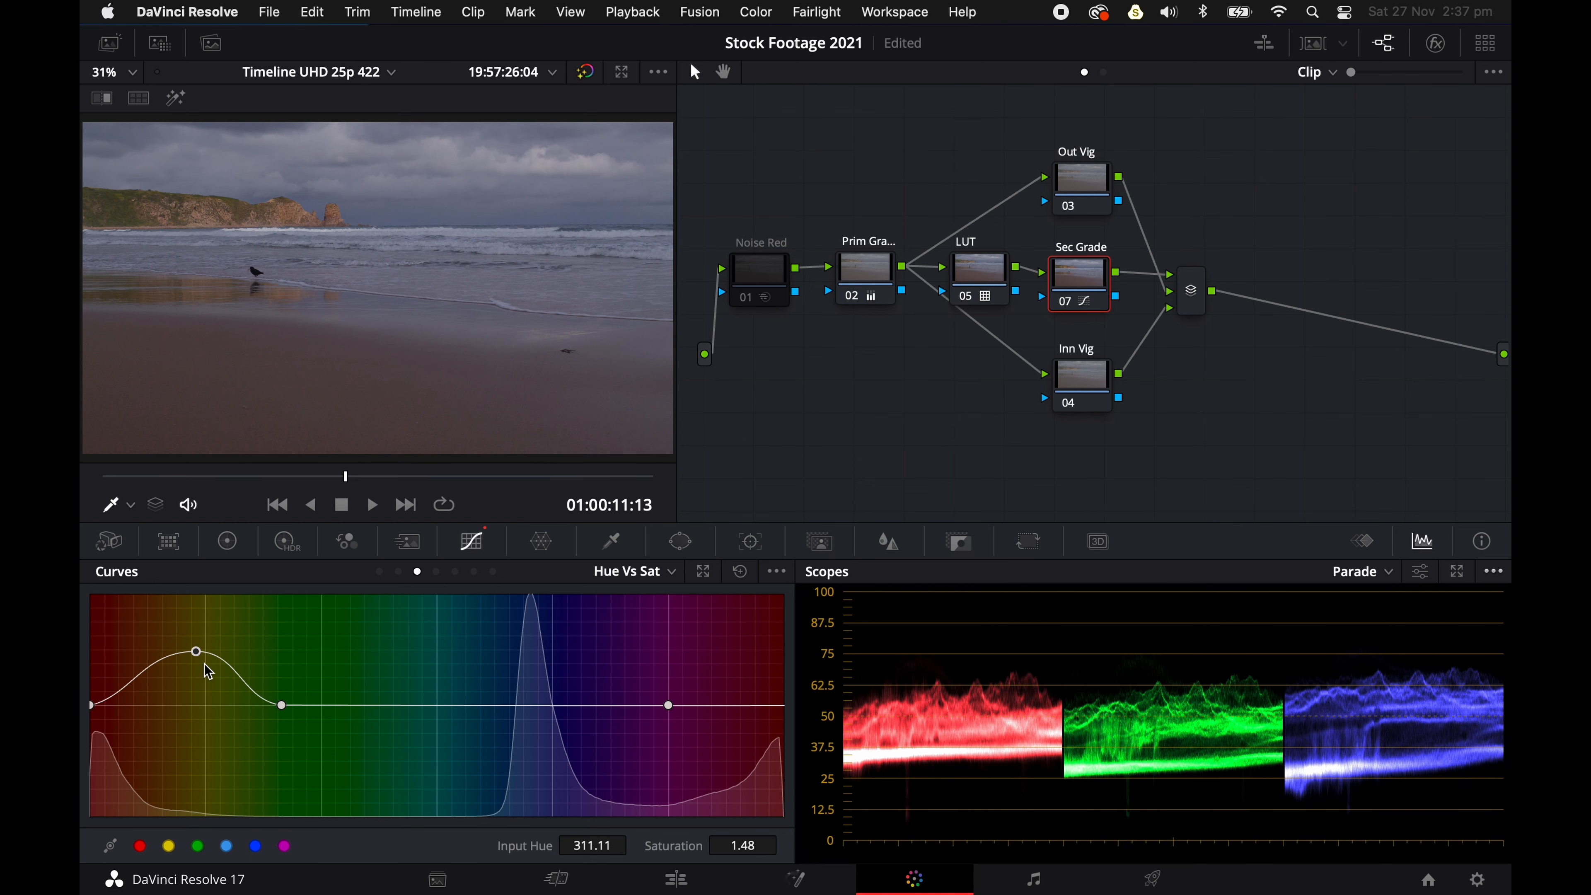
key("super+f")
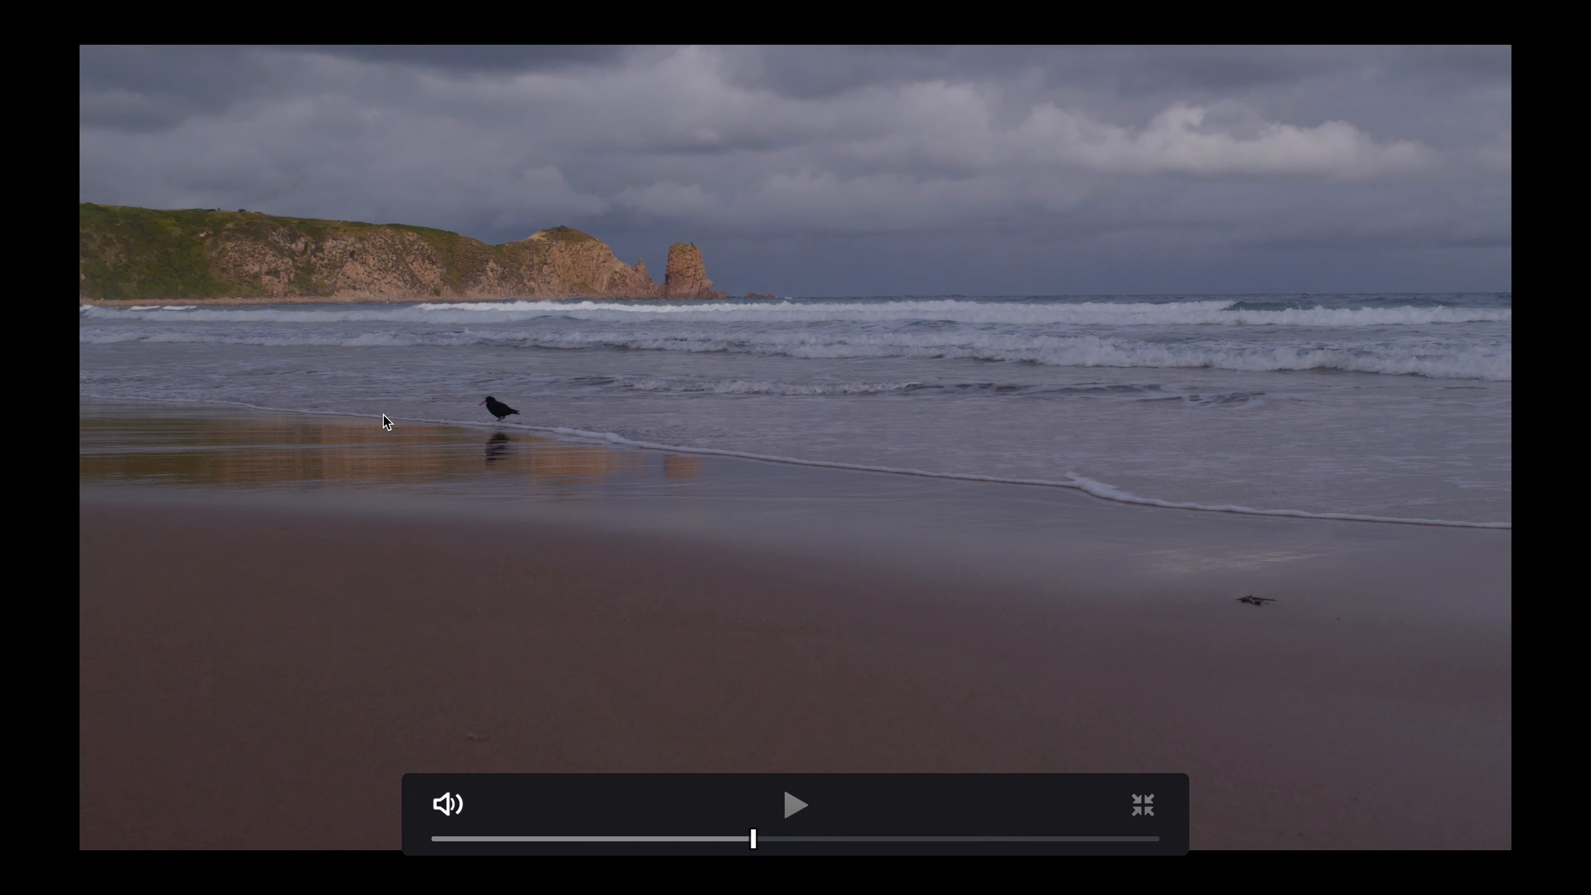
key("super+f")
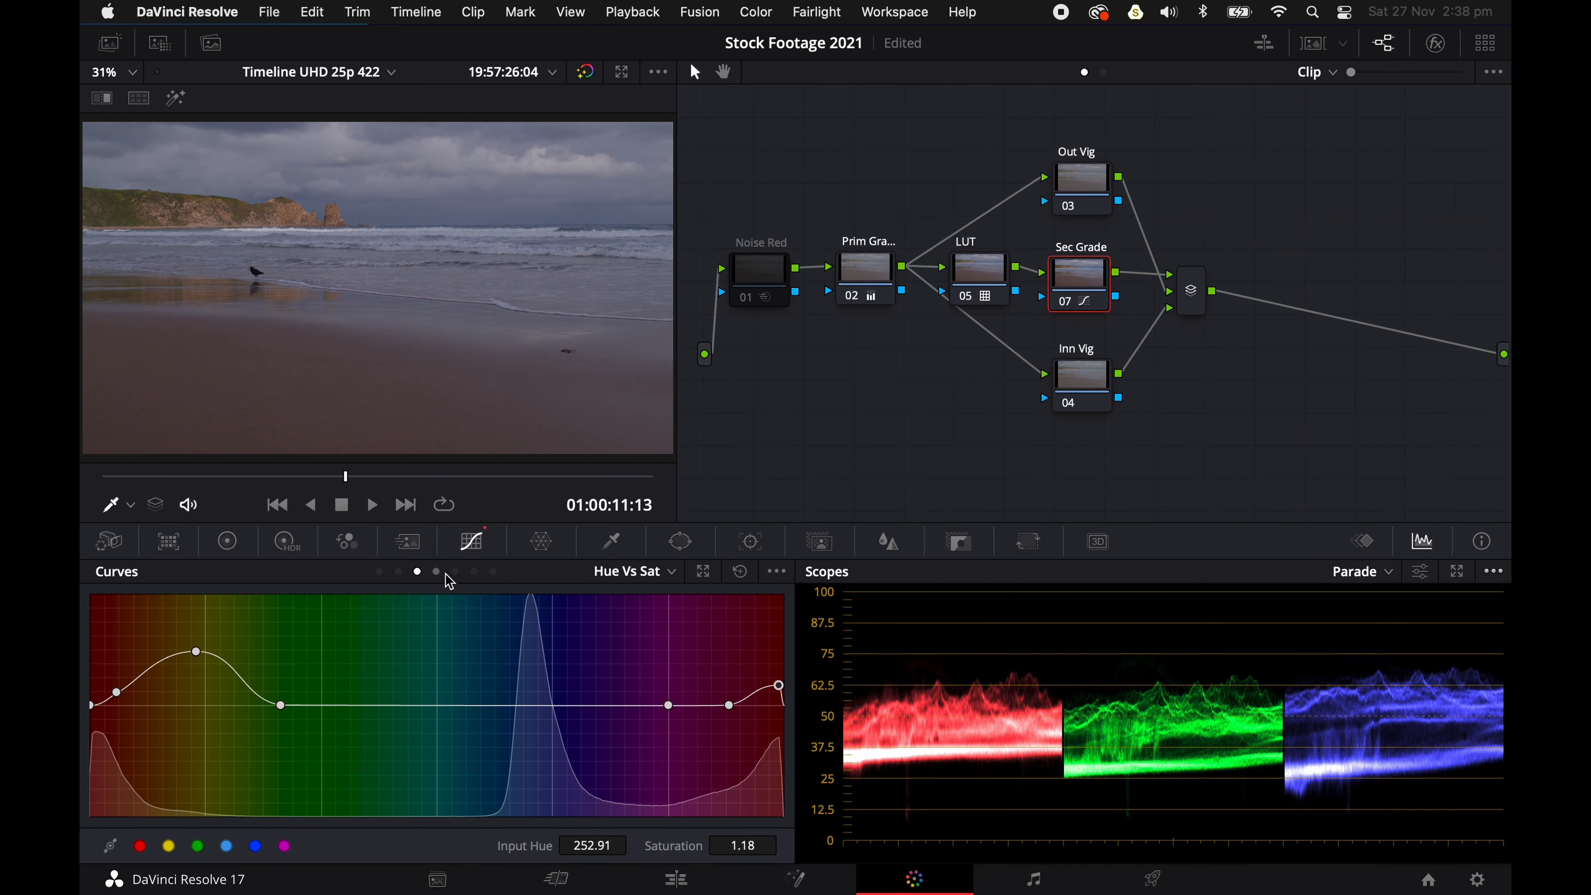
Add red range points to the Hue Vs Lum curve, raise the yellow-orange point to a lum gain of 1.22, and check it full screen
left_click(436, 572)
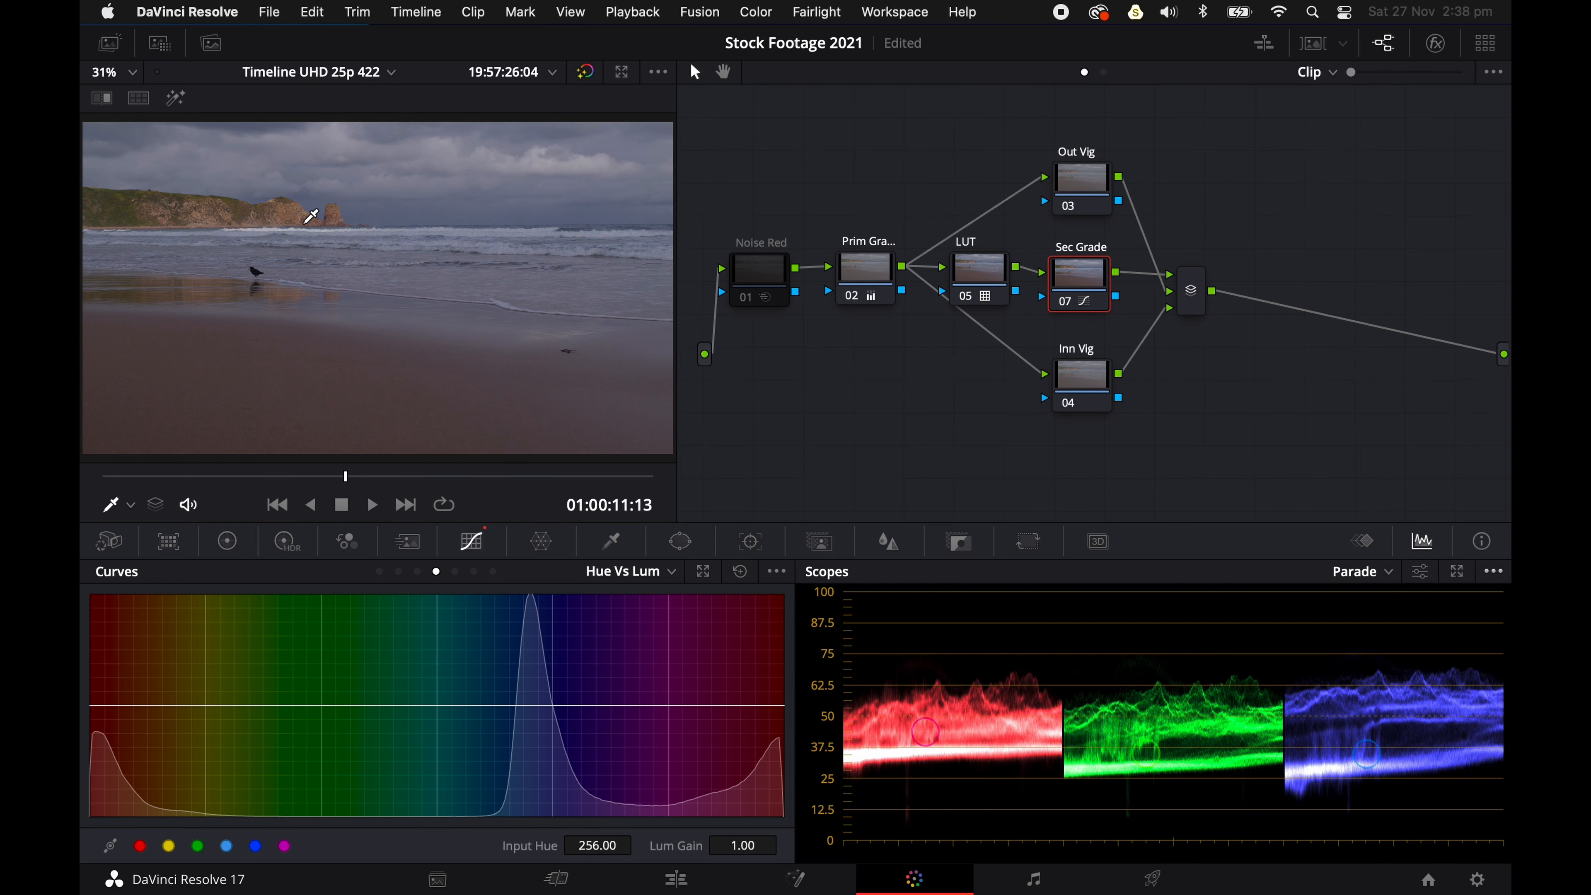
left_click(293, 207)
left_click(140, 846)
left_click(108, 705)
right_click(135, 705)
left_click_drag(164, 705, 207, 683)
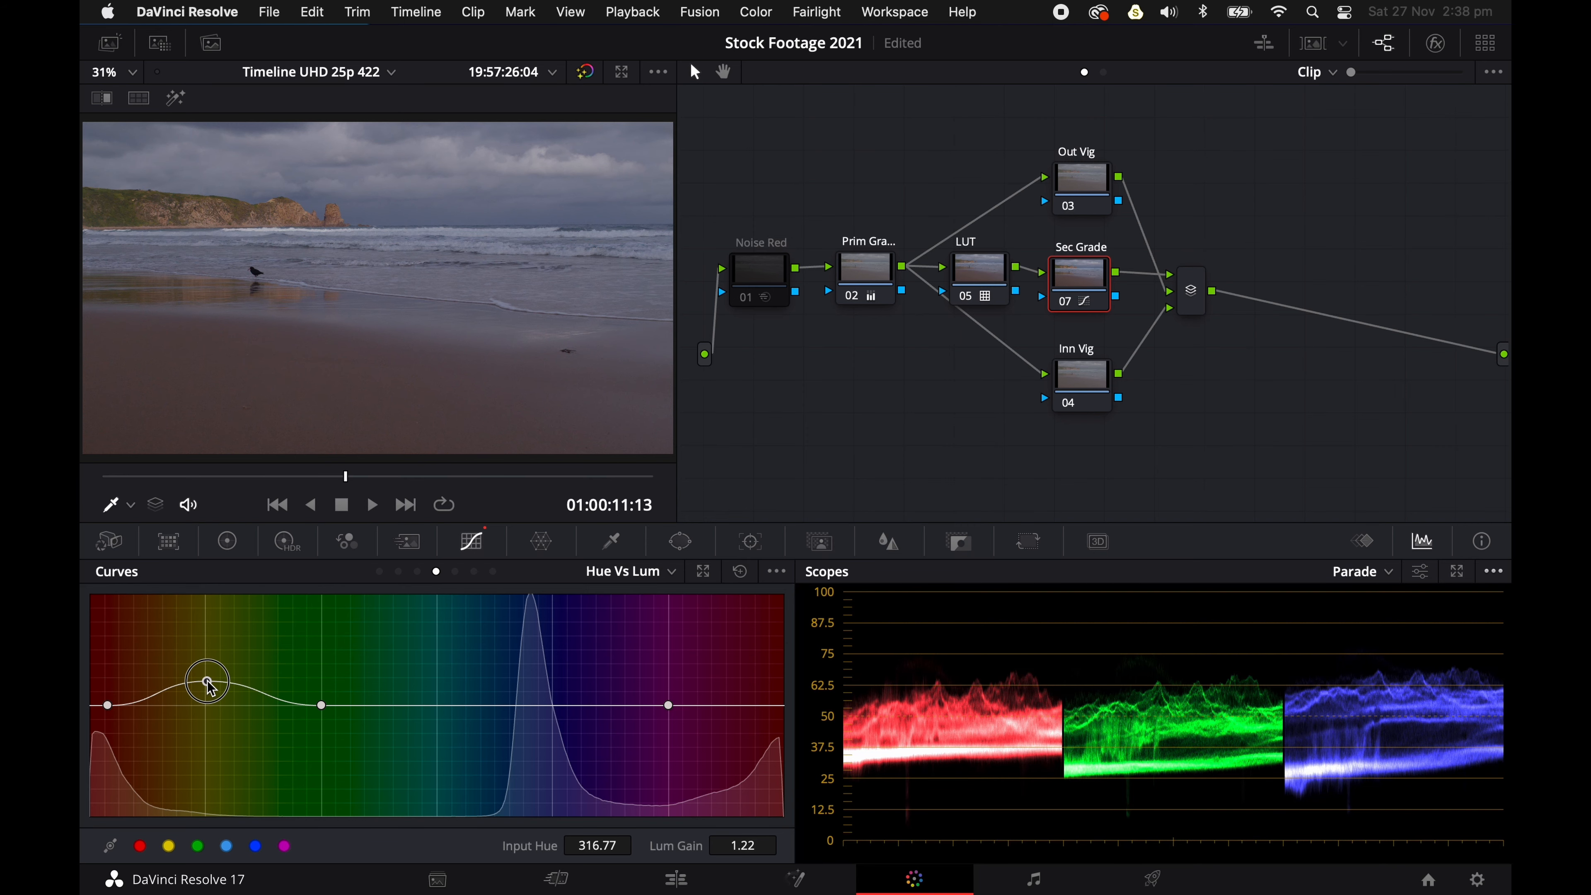
key("super+f")
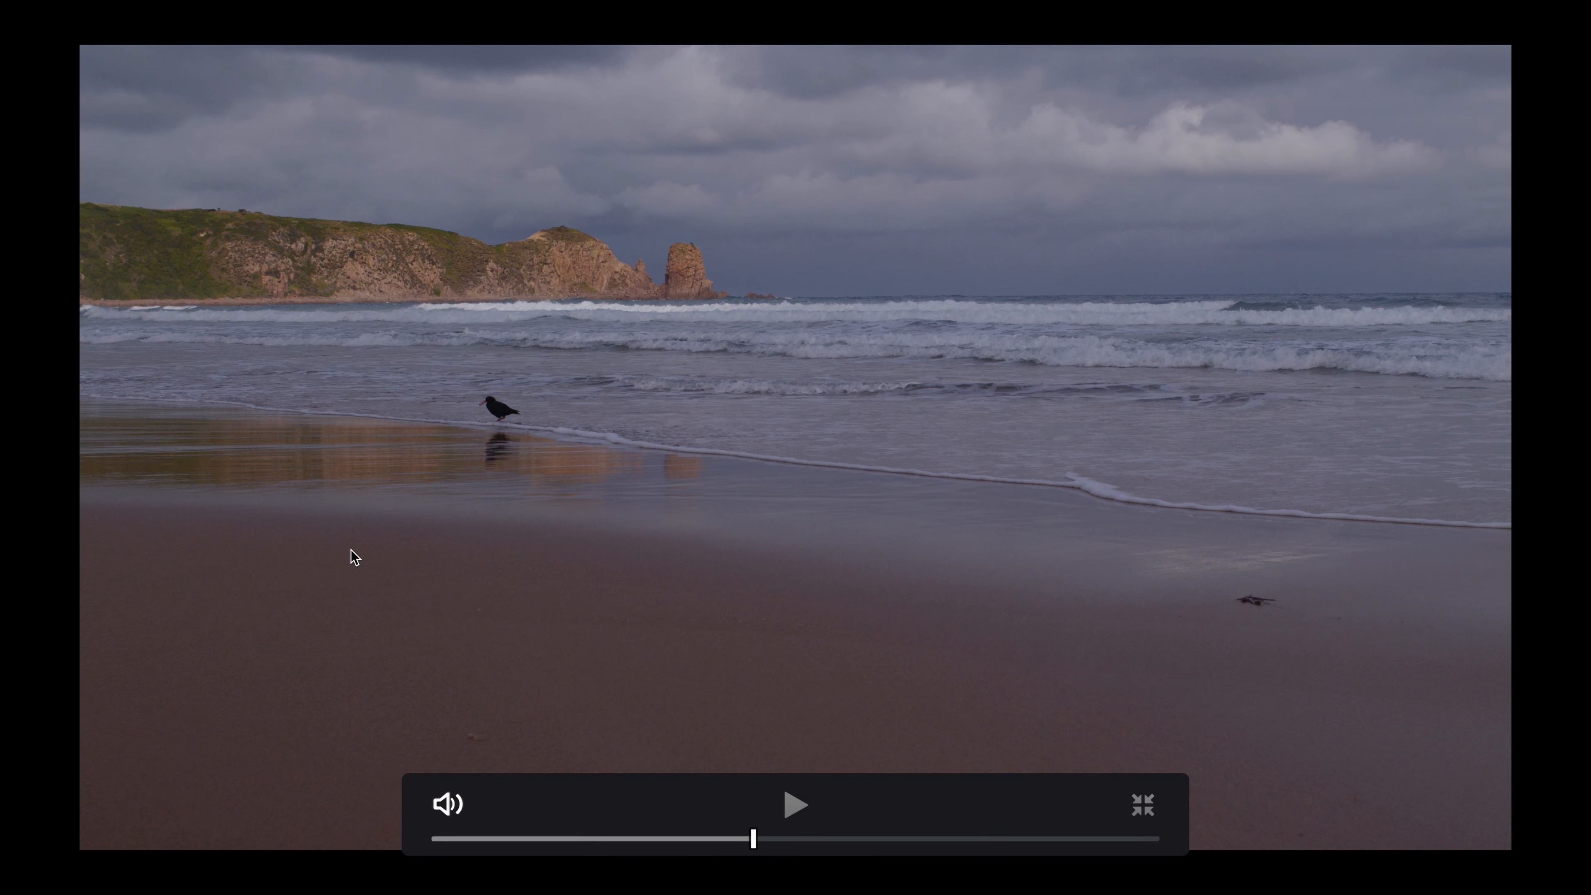
key("super+f")
Fine-tune the yellow-orange point's lum gain to 1.25 and examine the headland full screen
left_click_drag(206, 682, 207, 677)
key("super+f")
key("super+f")
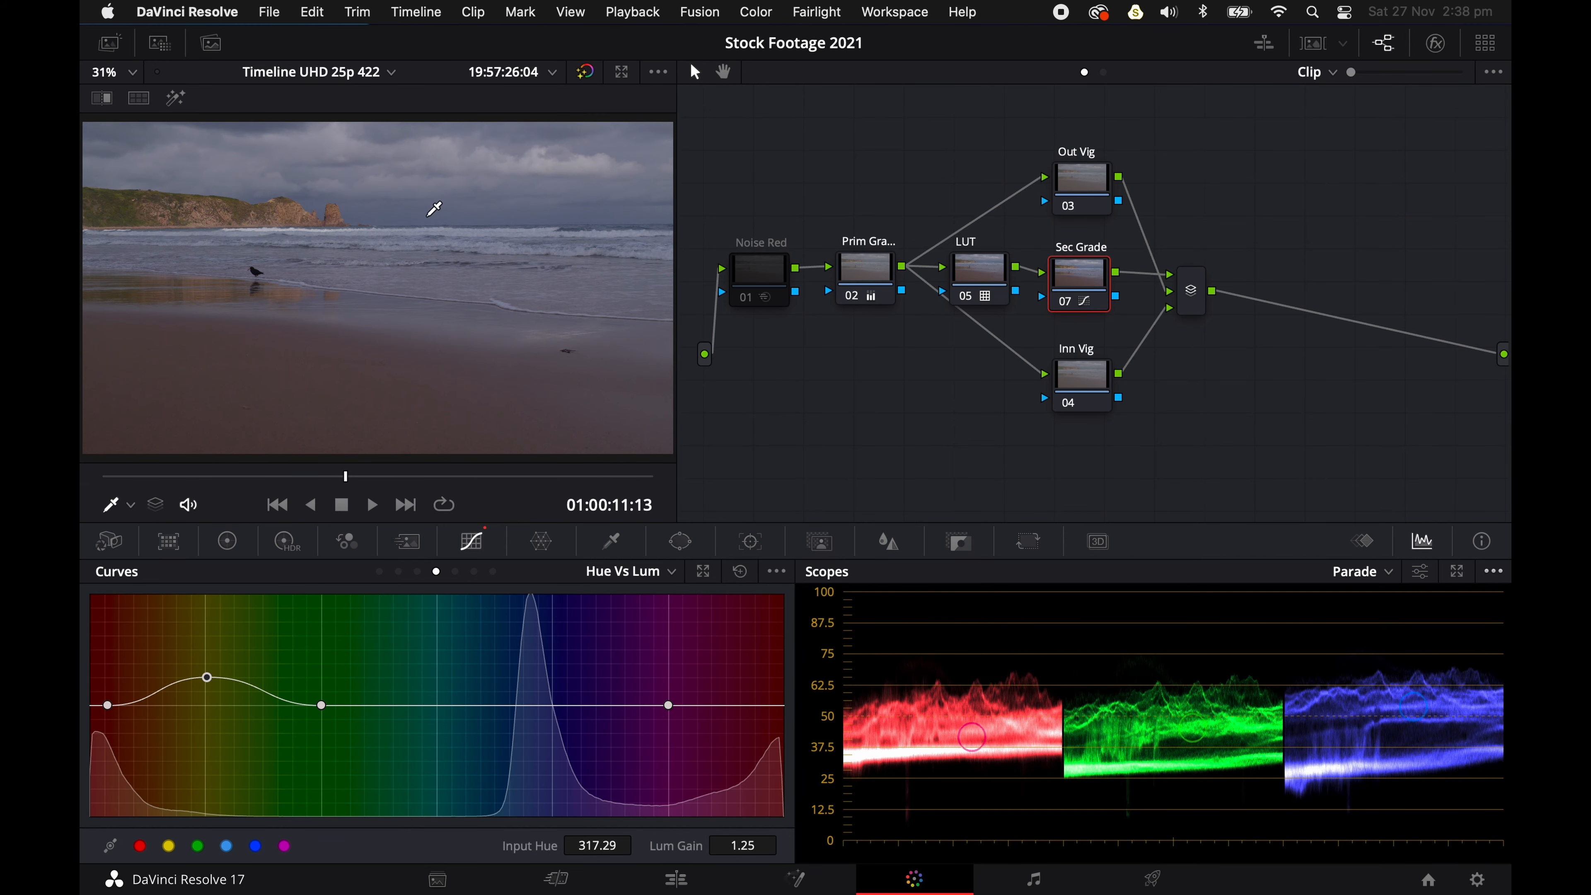
key("super+f")
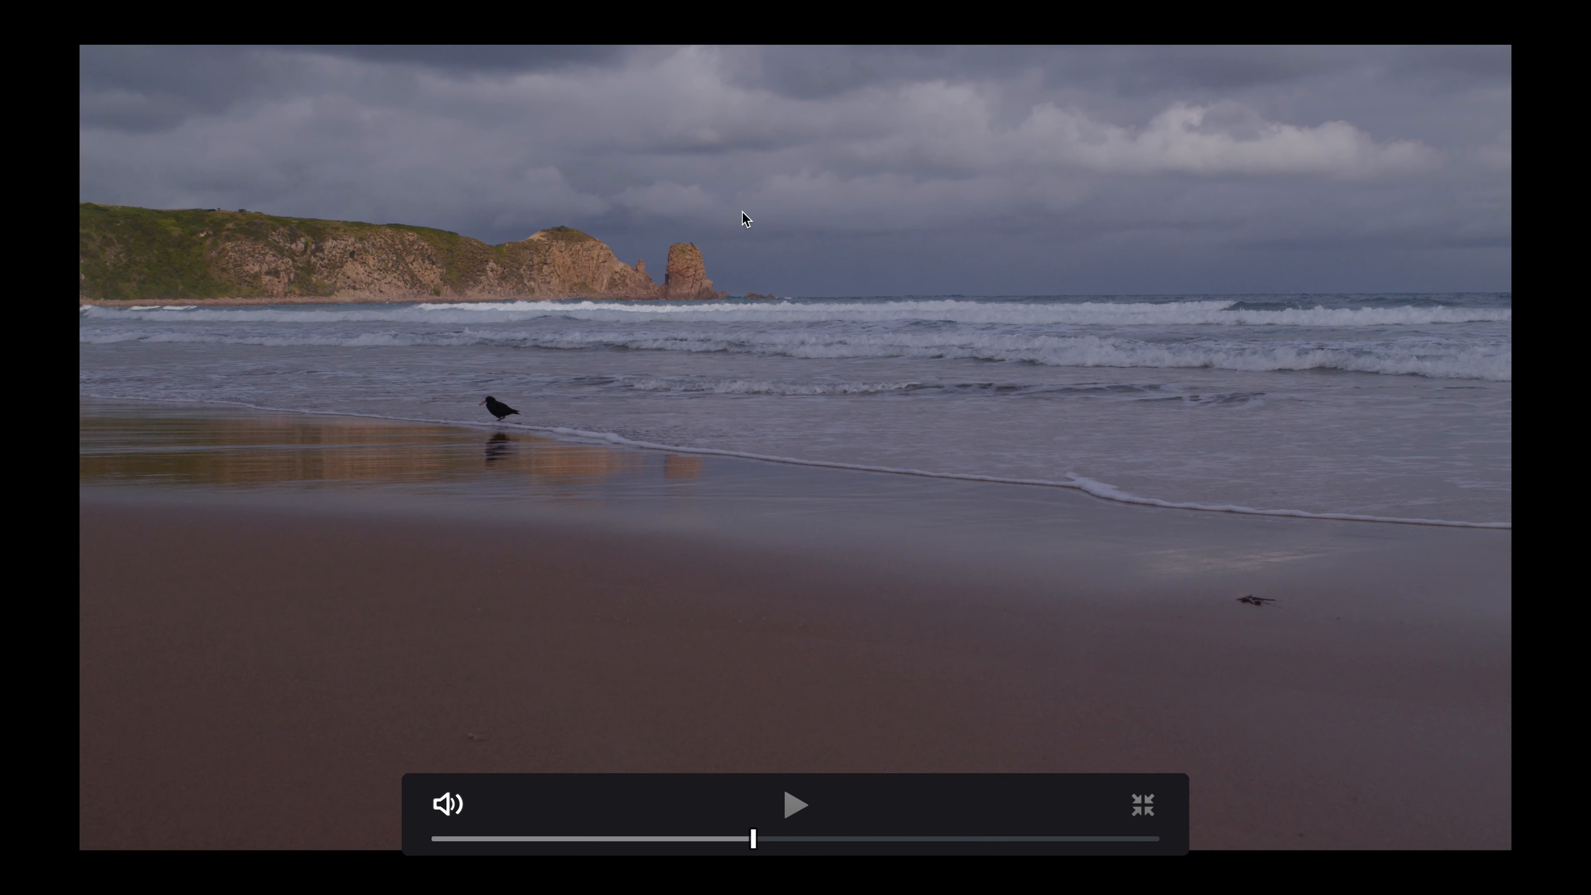
key("Escape")
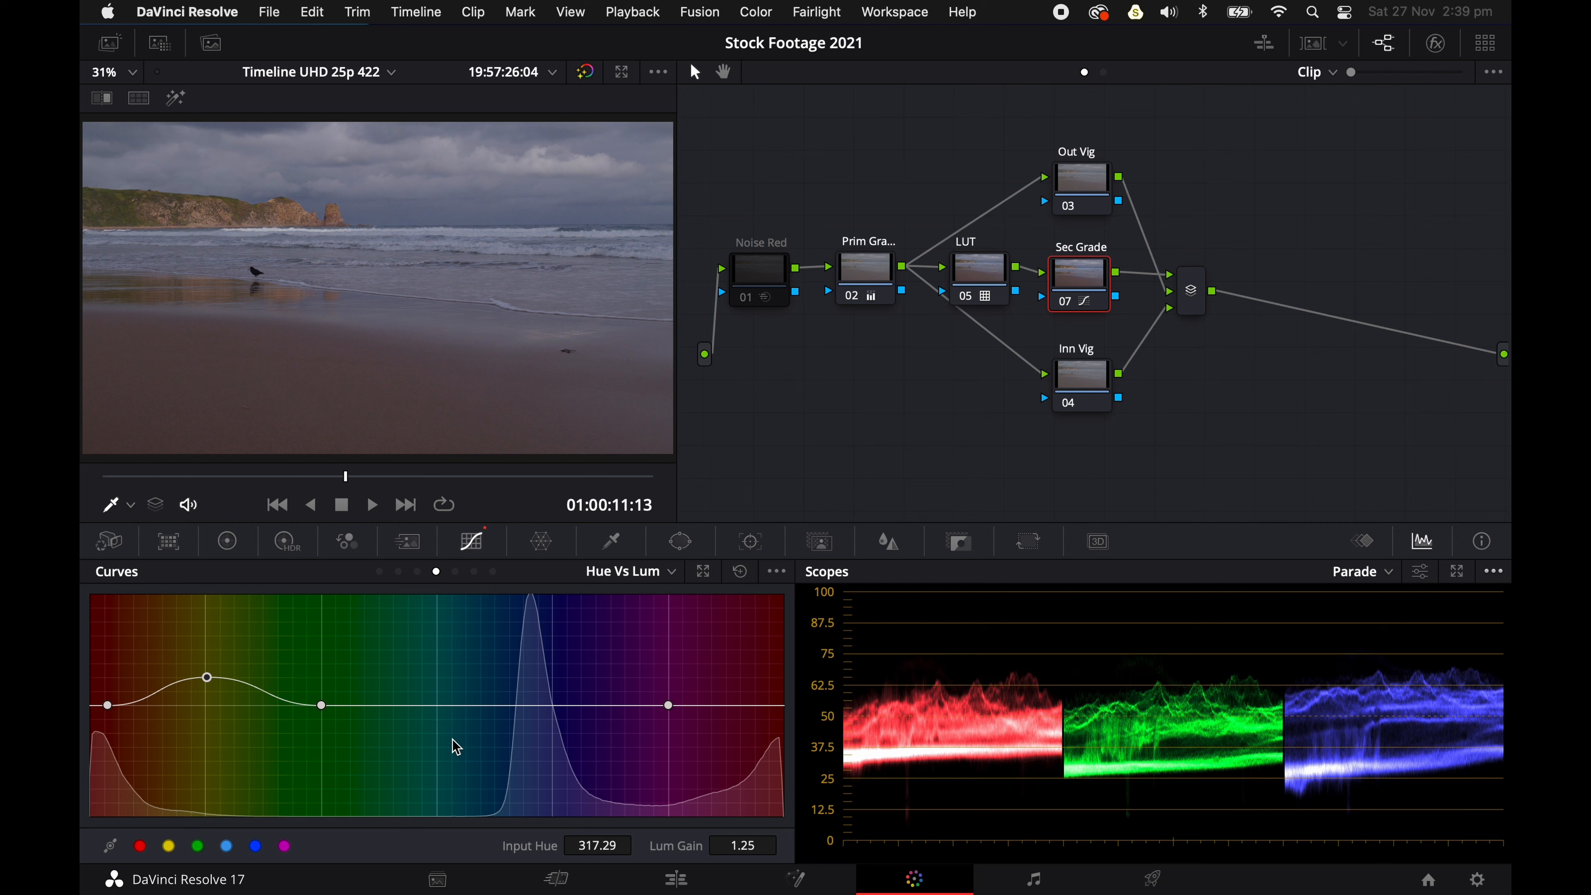
Add blue range points to the Hue Vs Lum curve, lower the blue point to a lum gain of 0.29, and check the sky full screen
left_click(257, 849)
left_click_drag(557, 710, 555, 791)
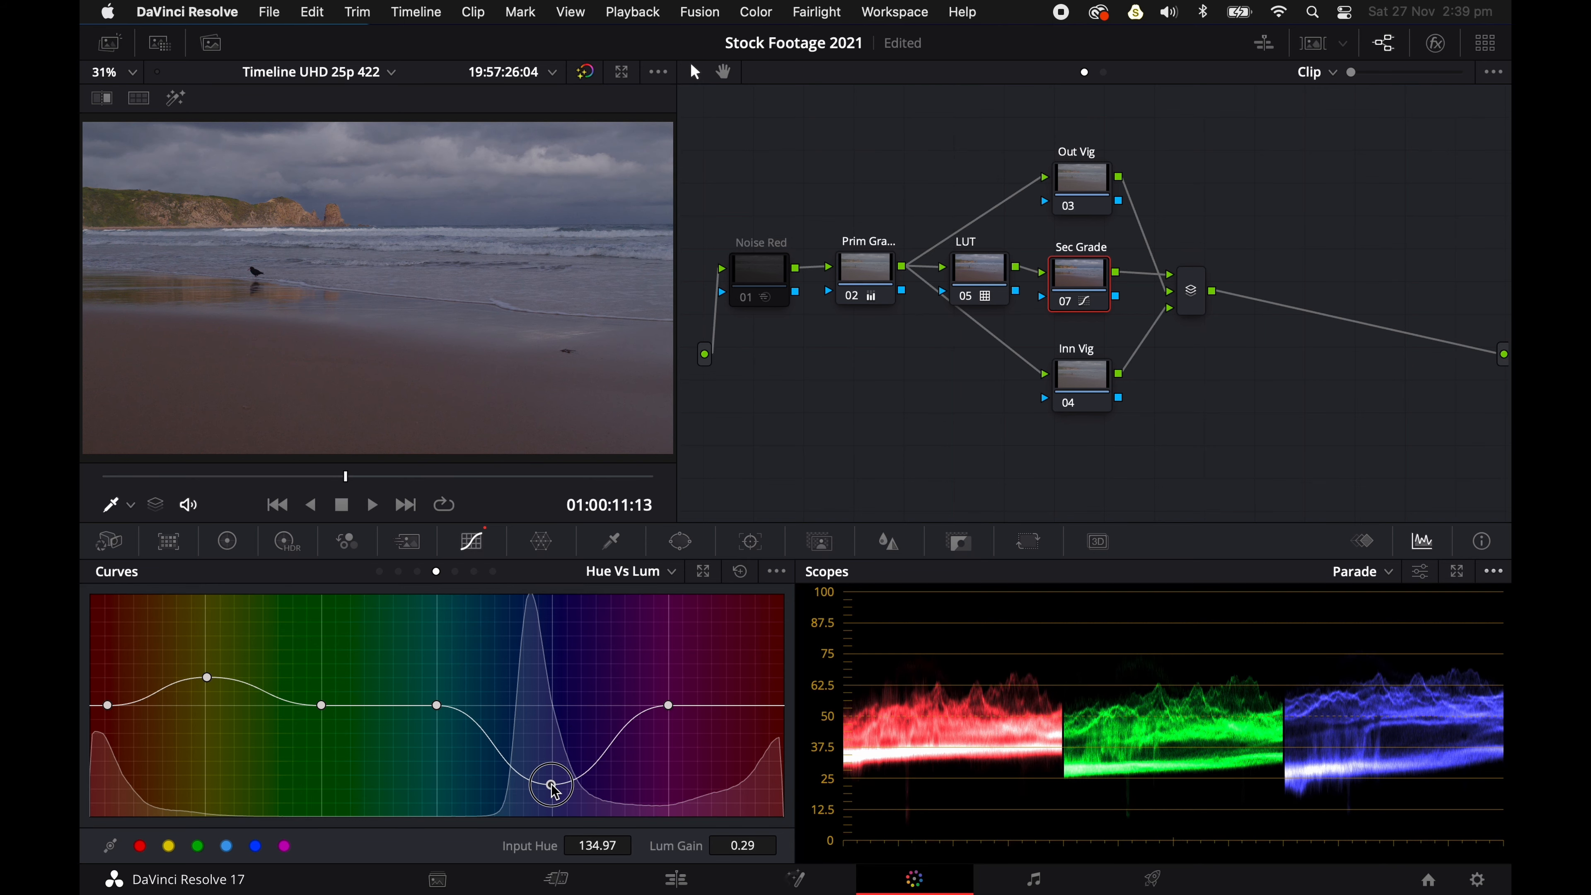
key("super+f")
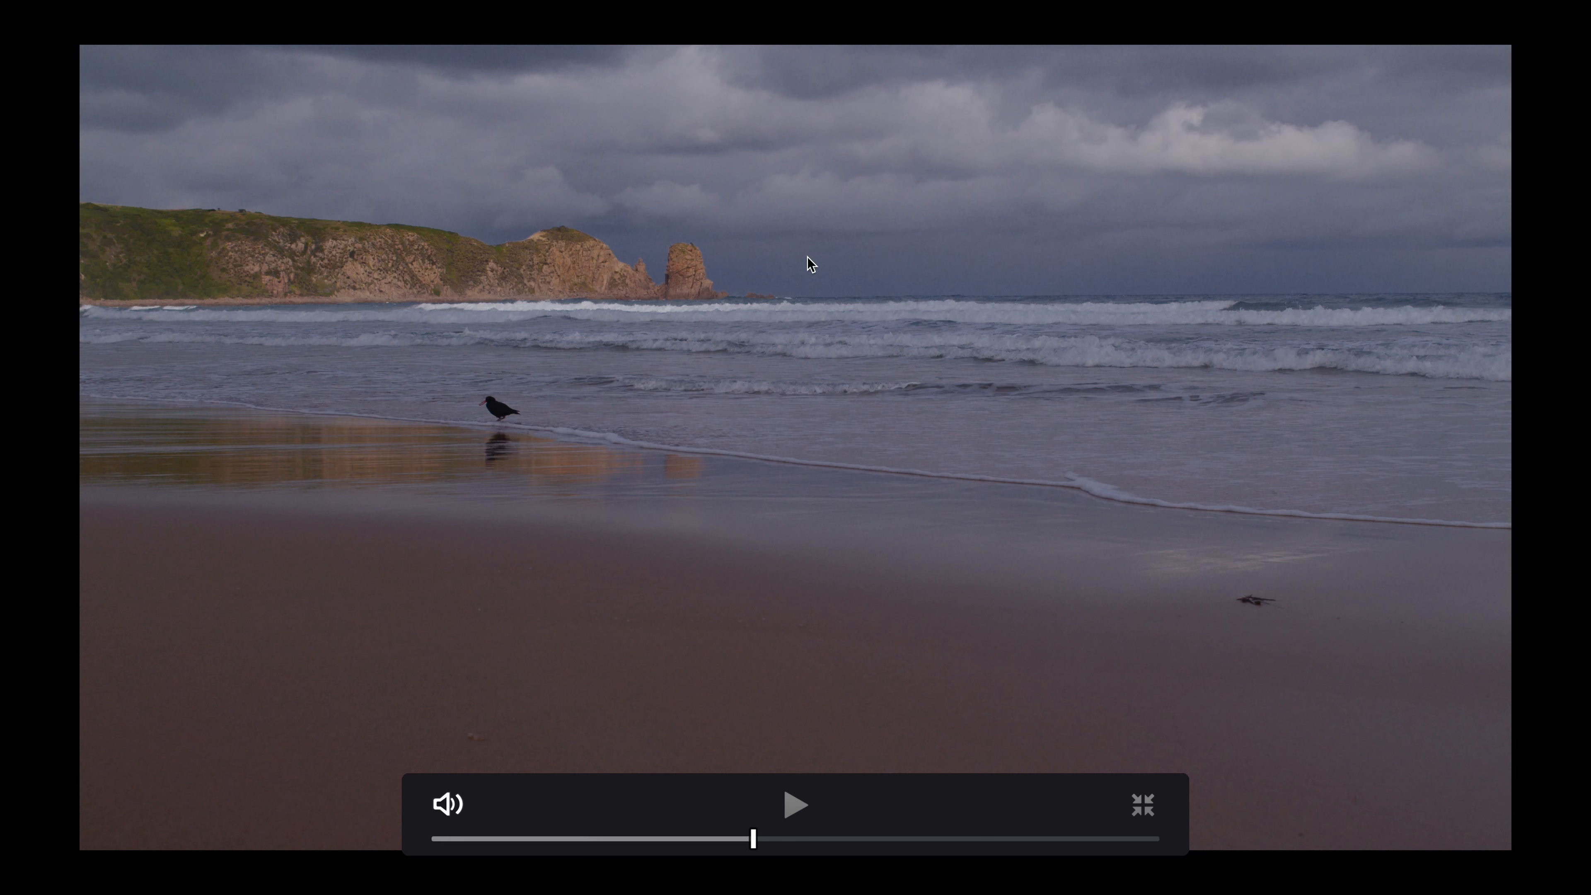
key("Escape")
key("super+f")
key("Escape")
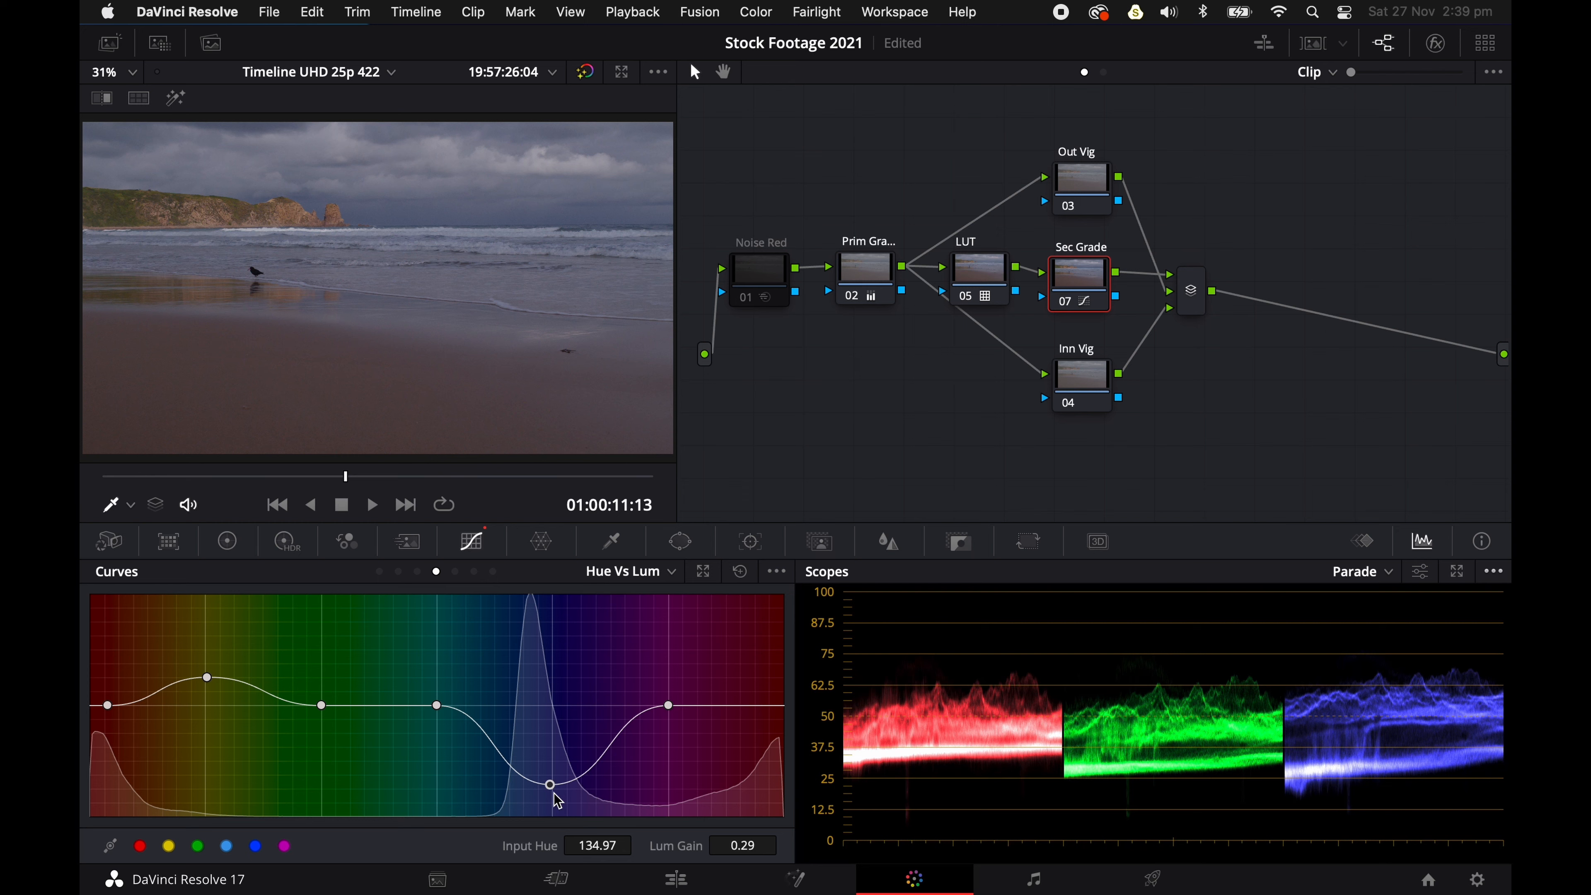
Set the blue point's lum gain to 0.72 on the Hue Vs Lum curve and check the image full screen
left_click_drag(552, 785, 552, 744)
key("super+f")
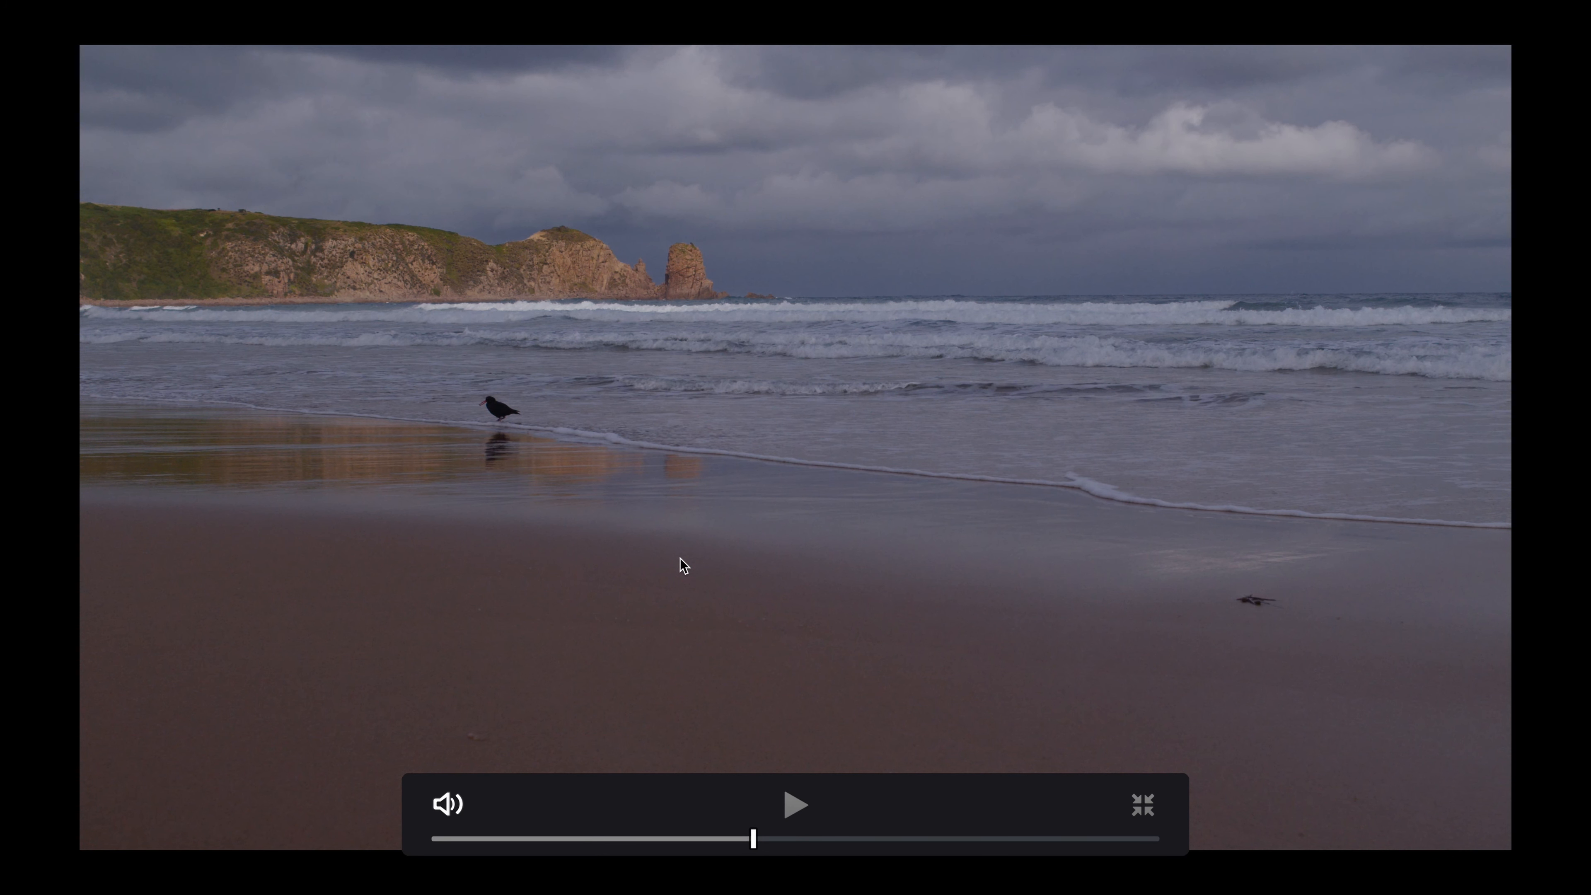
key("Escape")
left_click_drag(551, 743, 555, 739)
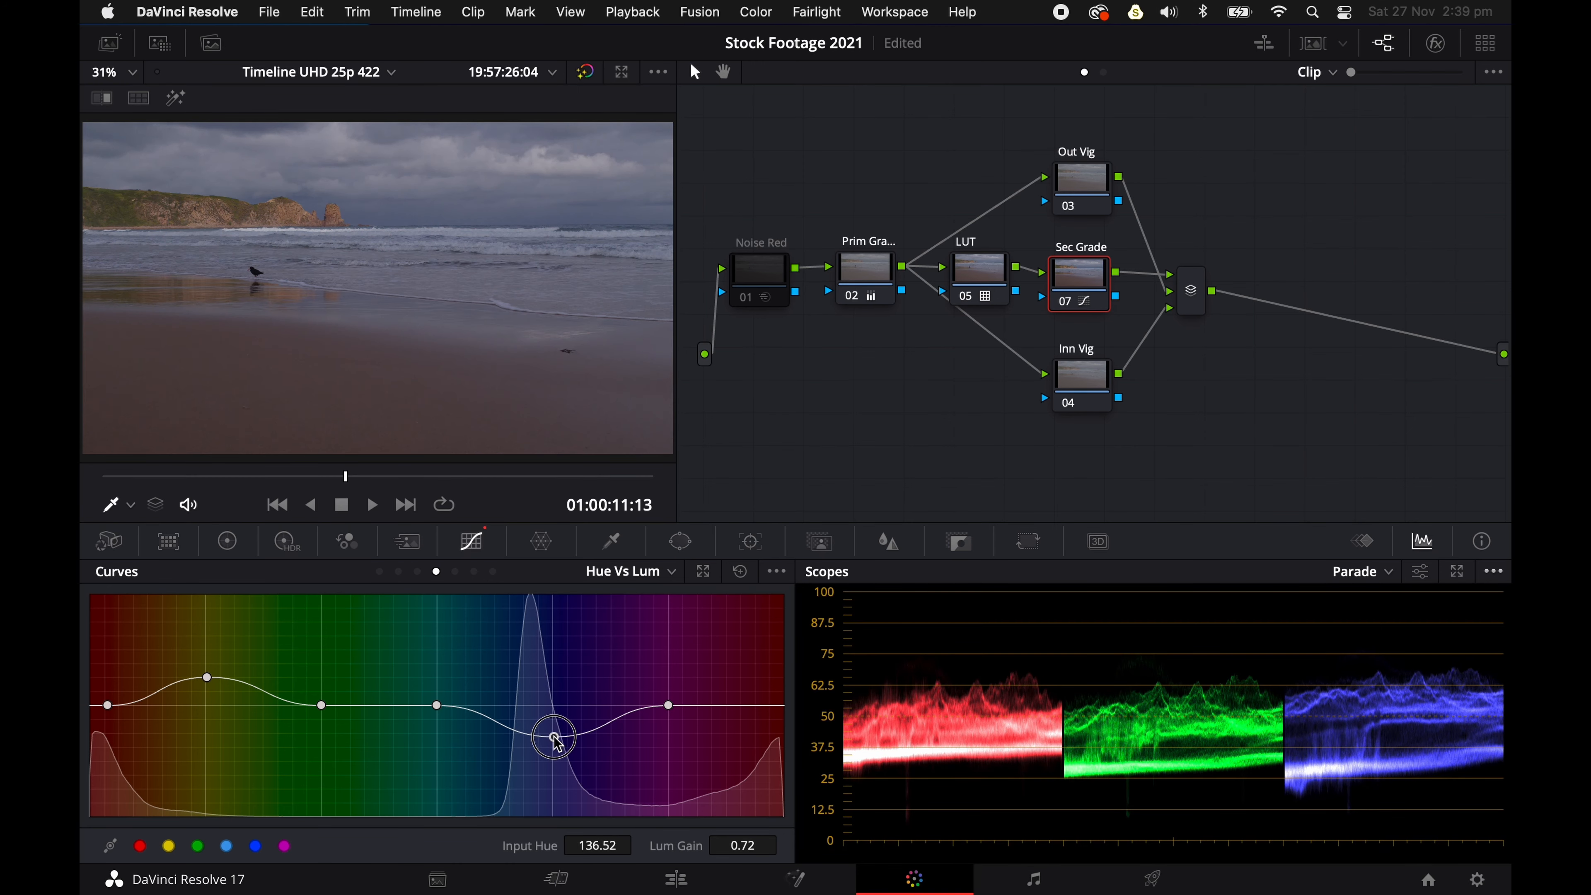
key("super+f")
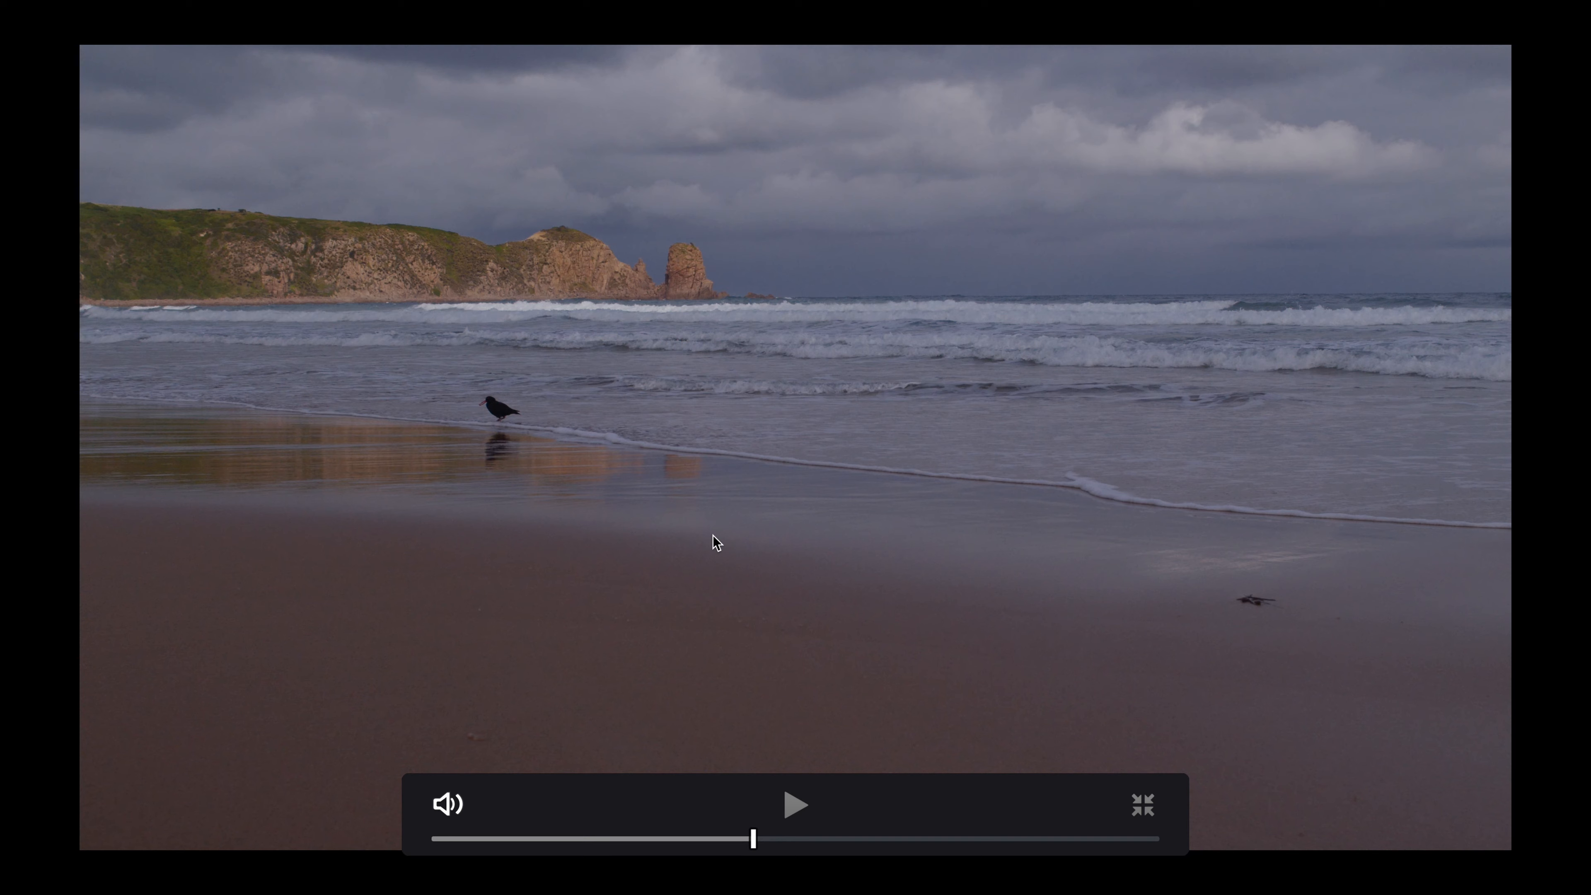
key("Escape")
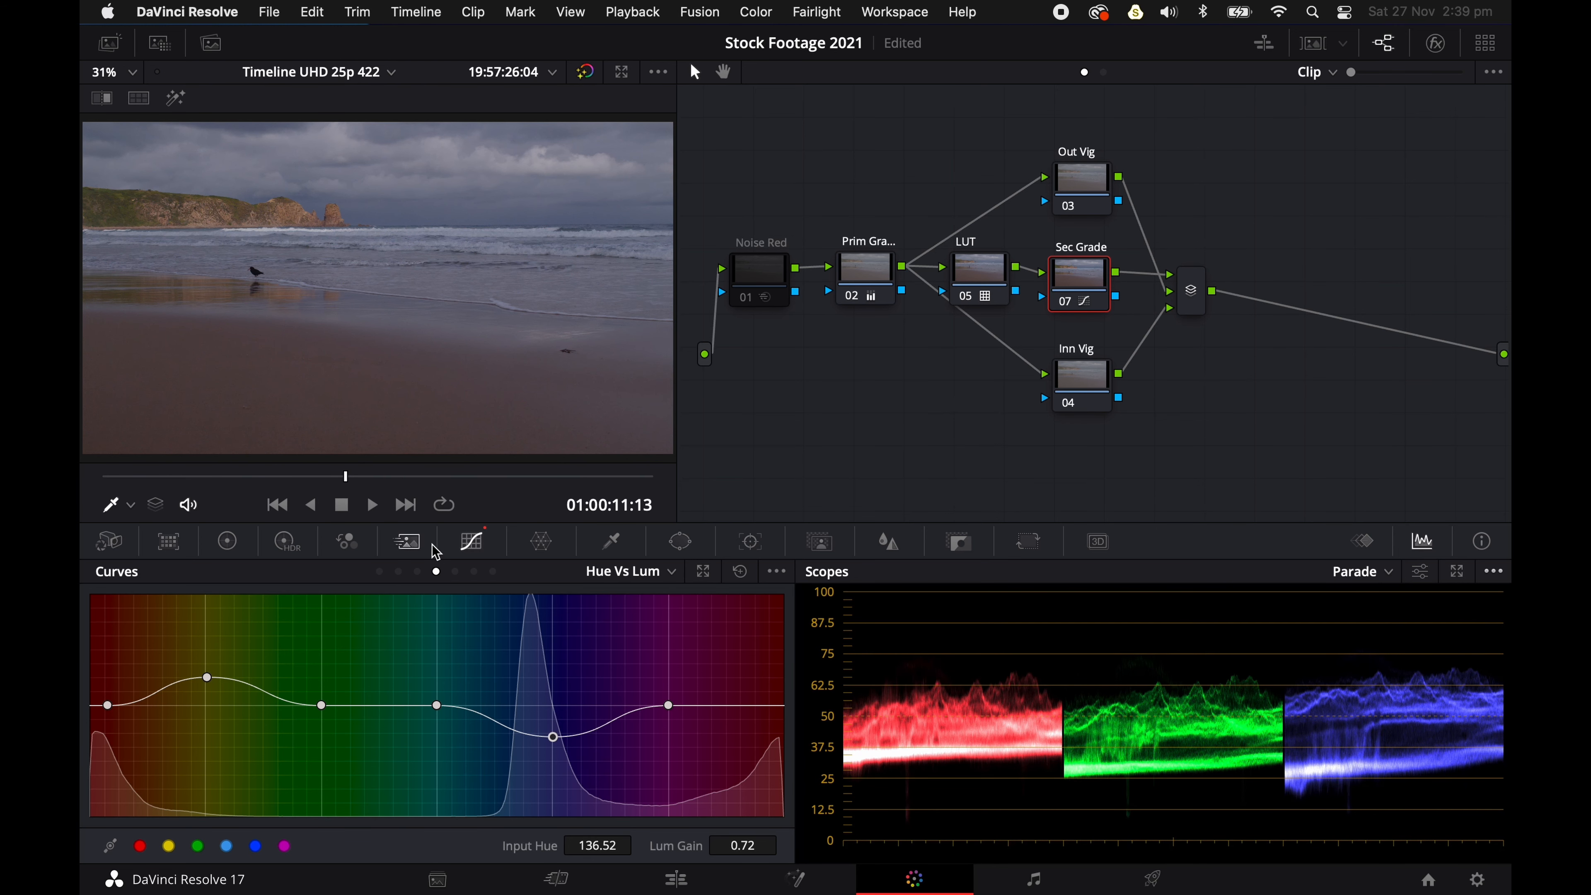
Try desaturating the shadows by lowering the Lum Vs Sat curve's black point to 0.00, and reset the curve
left_click(455, 573)
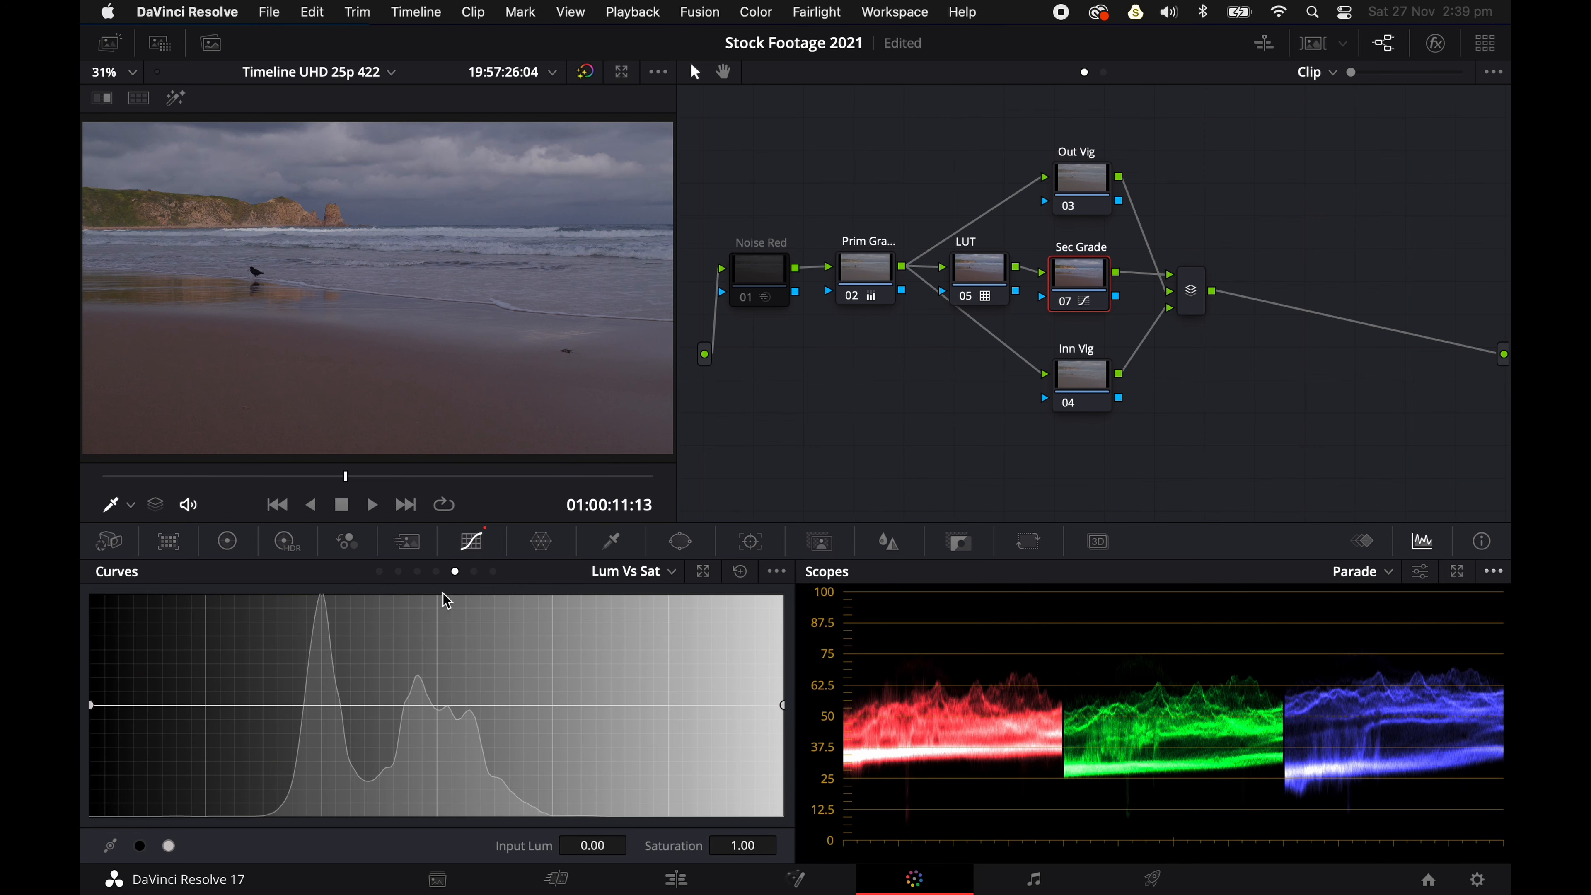
left_click(437, 573)
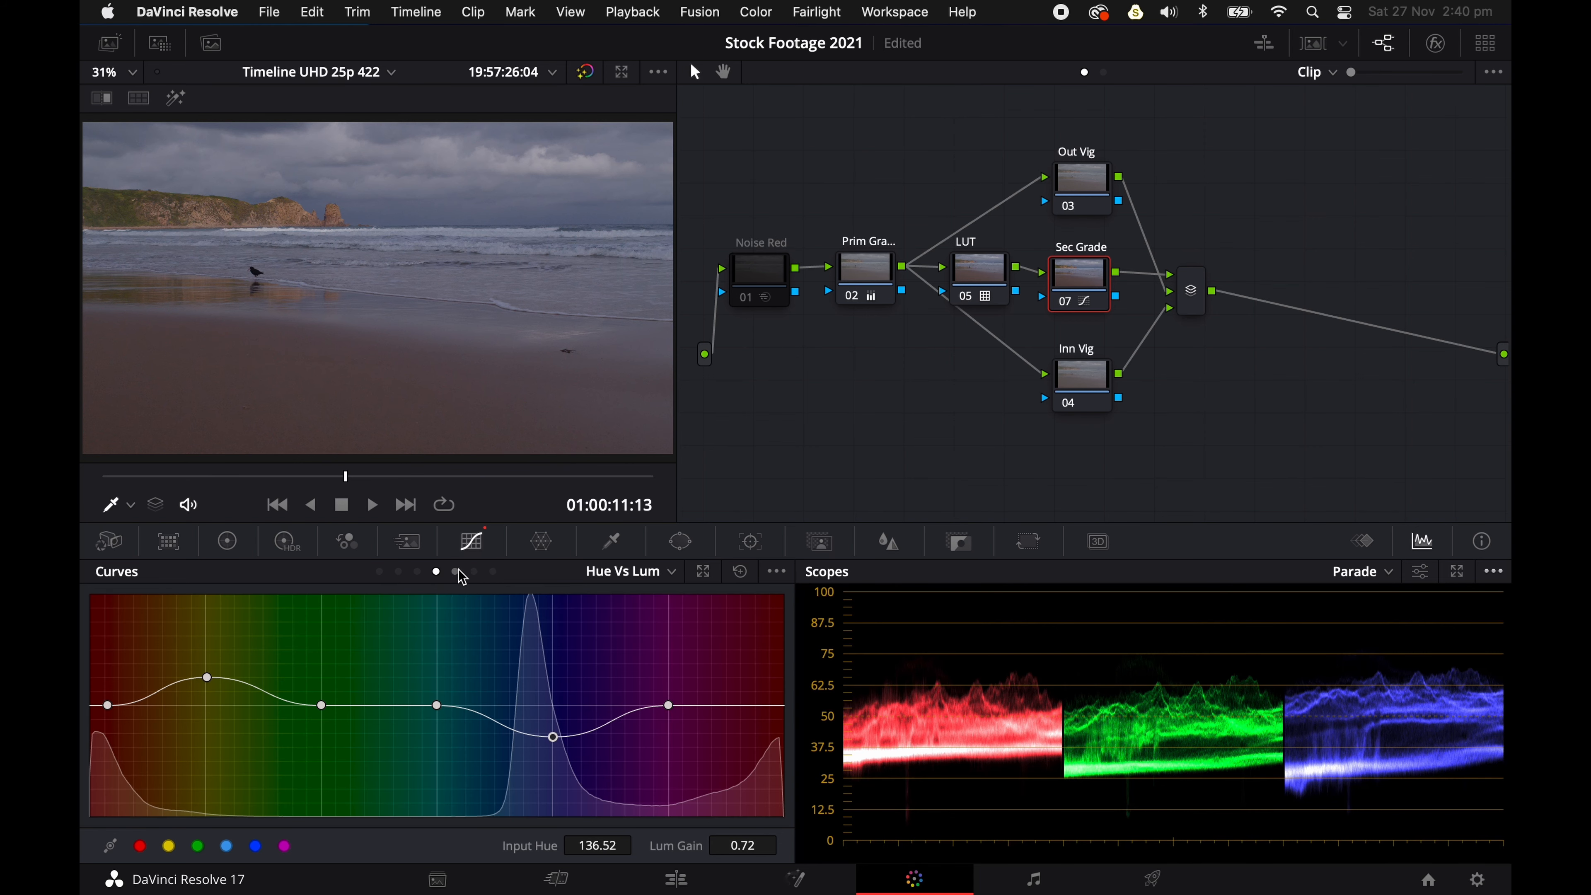
left_click(456, 573)
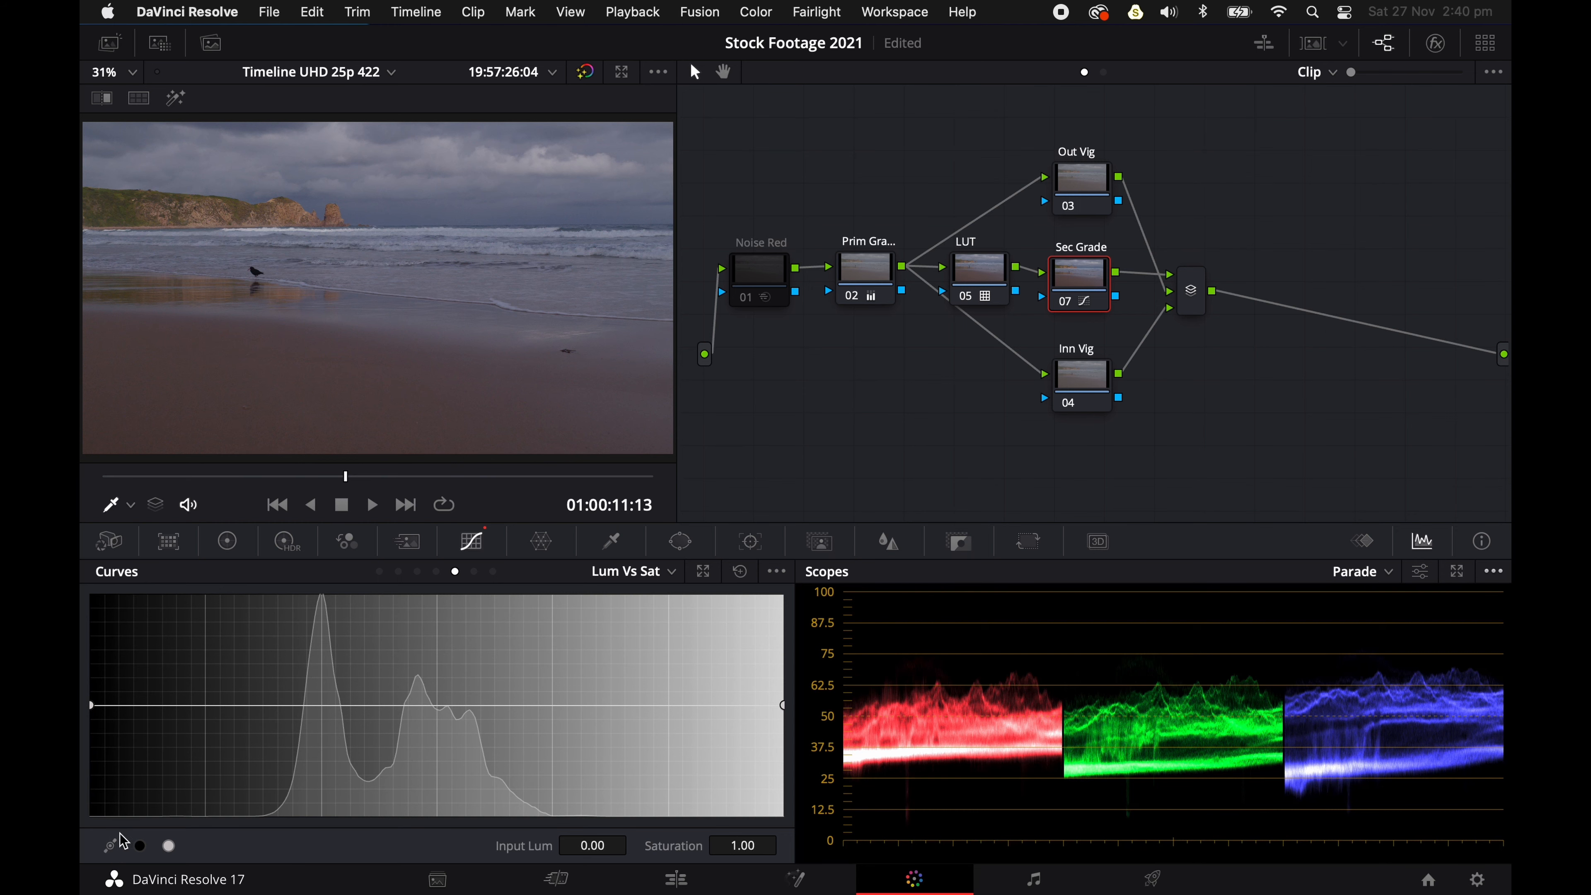
left_click(112, 850)
left_click_drag(92, 706, 85, 827)
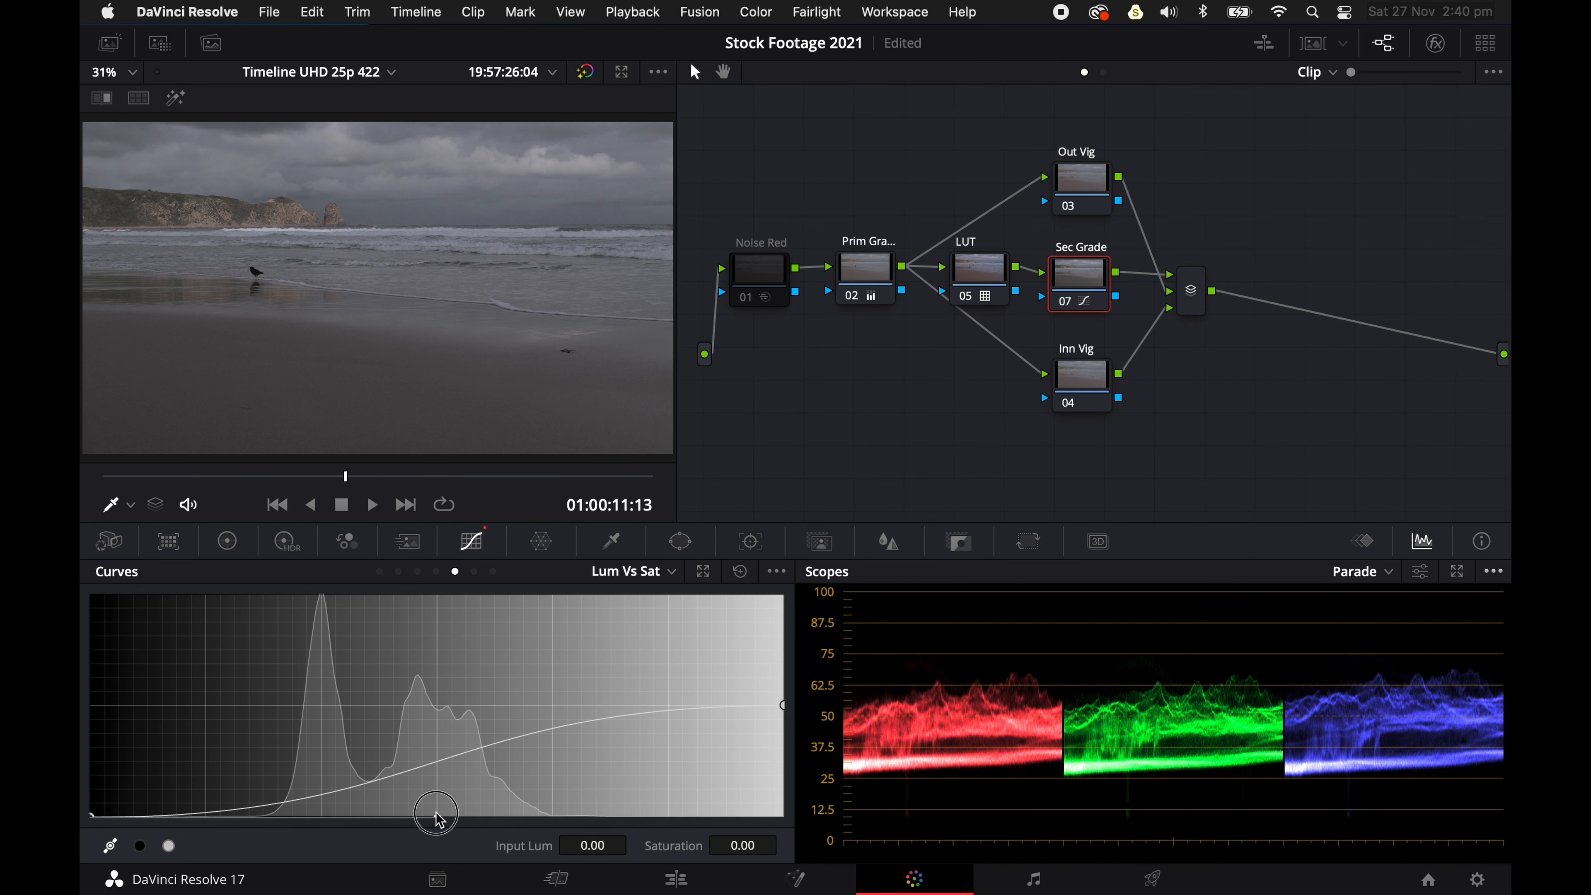
left_click(436, 813)
left_click_drag(93, 819, 96, 792)
left_click(95, 809)
left_click(92, 819)
left_click(113, 844)
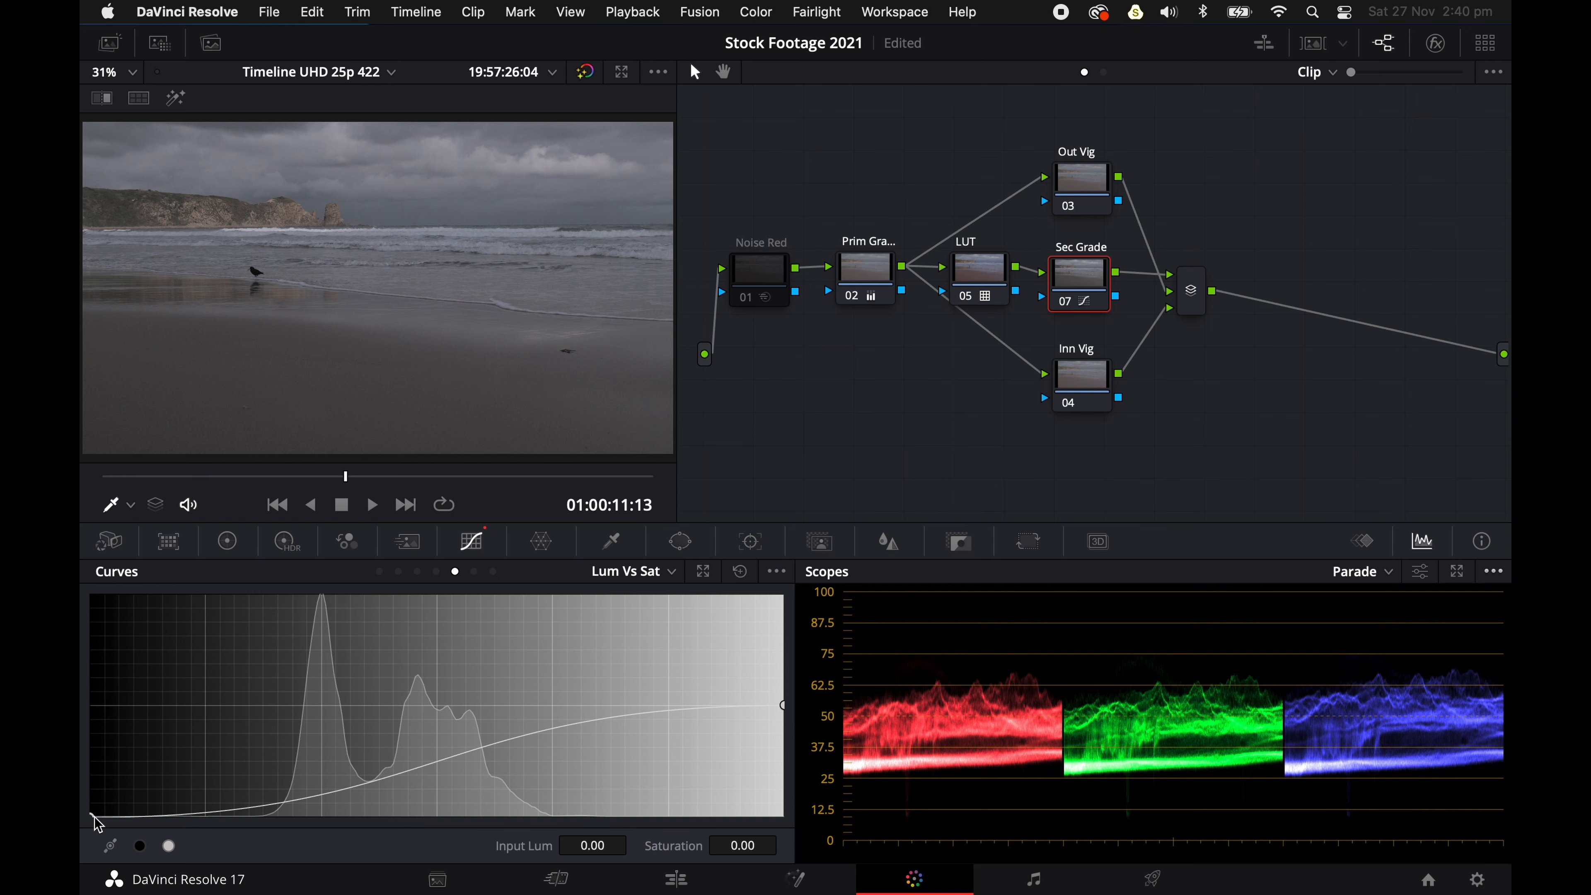
left_click(740, 572)
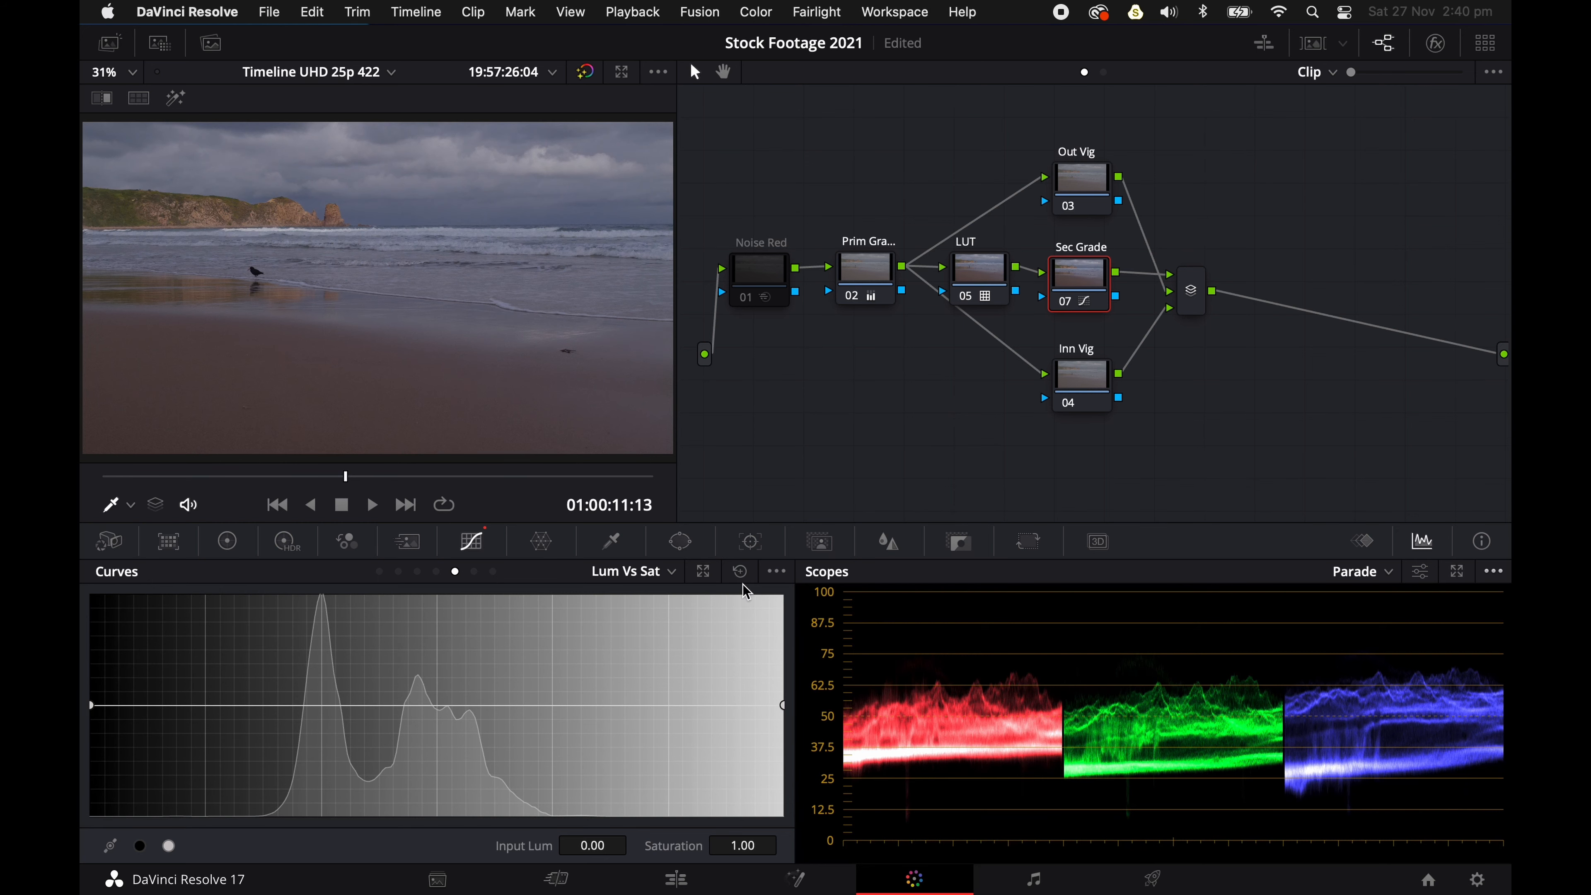
Lower the Lum Vs Sat black point to a saturation of 0.25 and steepen its Bezier handle to confine the desaturation to the deepest shadows
left_click(436, 571)
left_click(416, 571)
left_click(436, 572)
left_click(455, 572)
left_click(109, 846)
left_click_drag(97, 713, 89, 795)
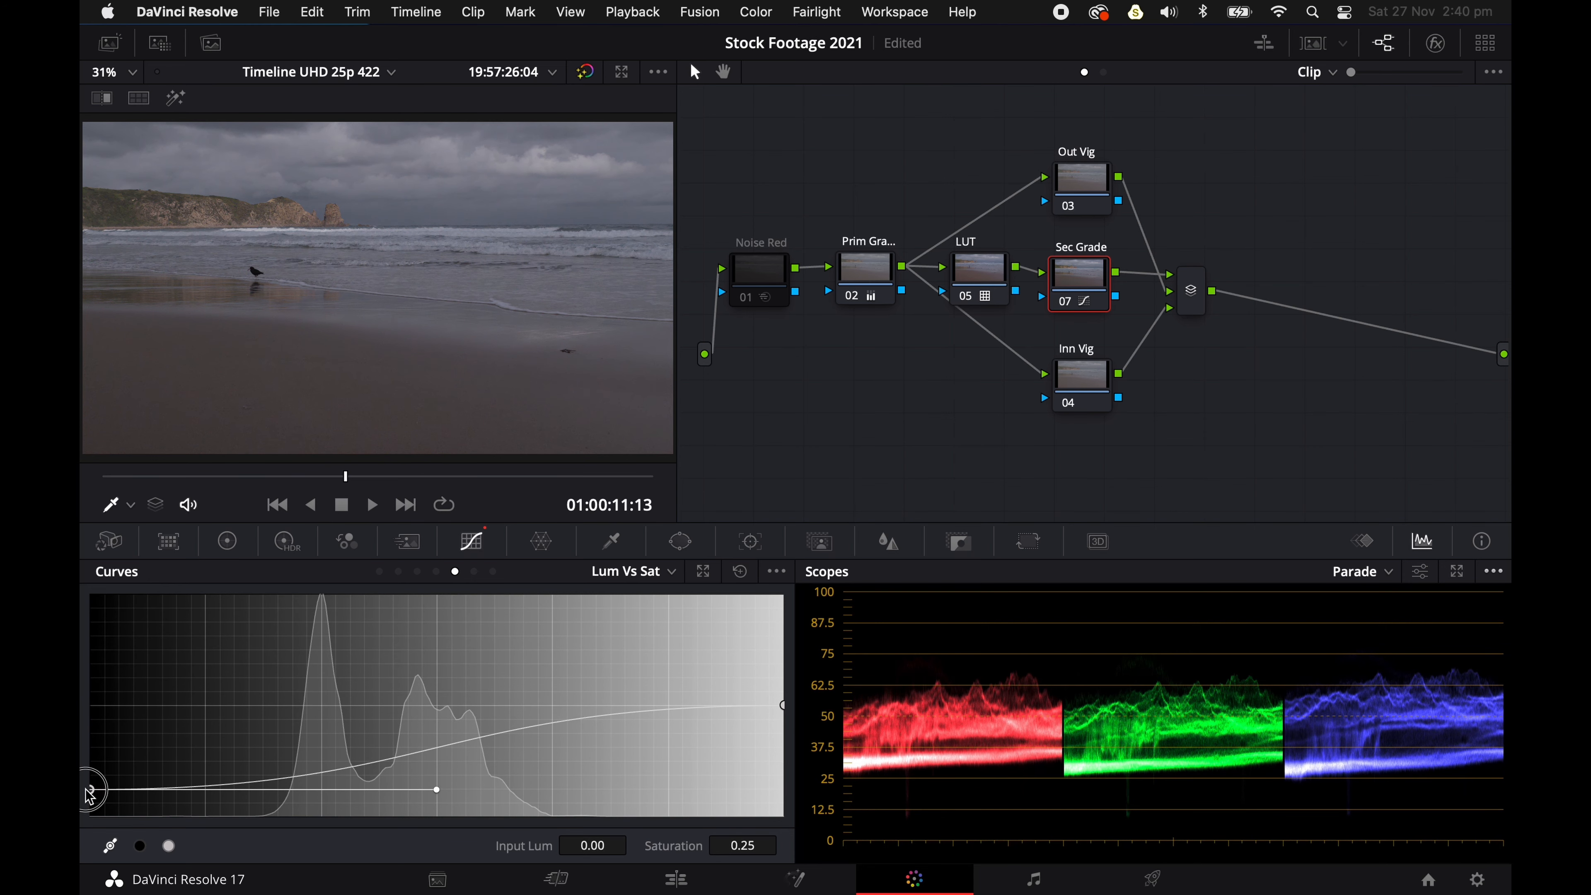
left_click_drag(438, 790, 129, 693)
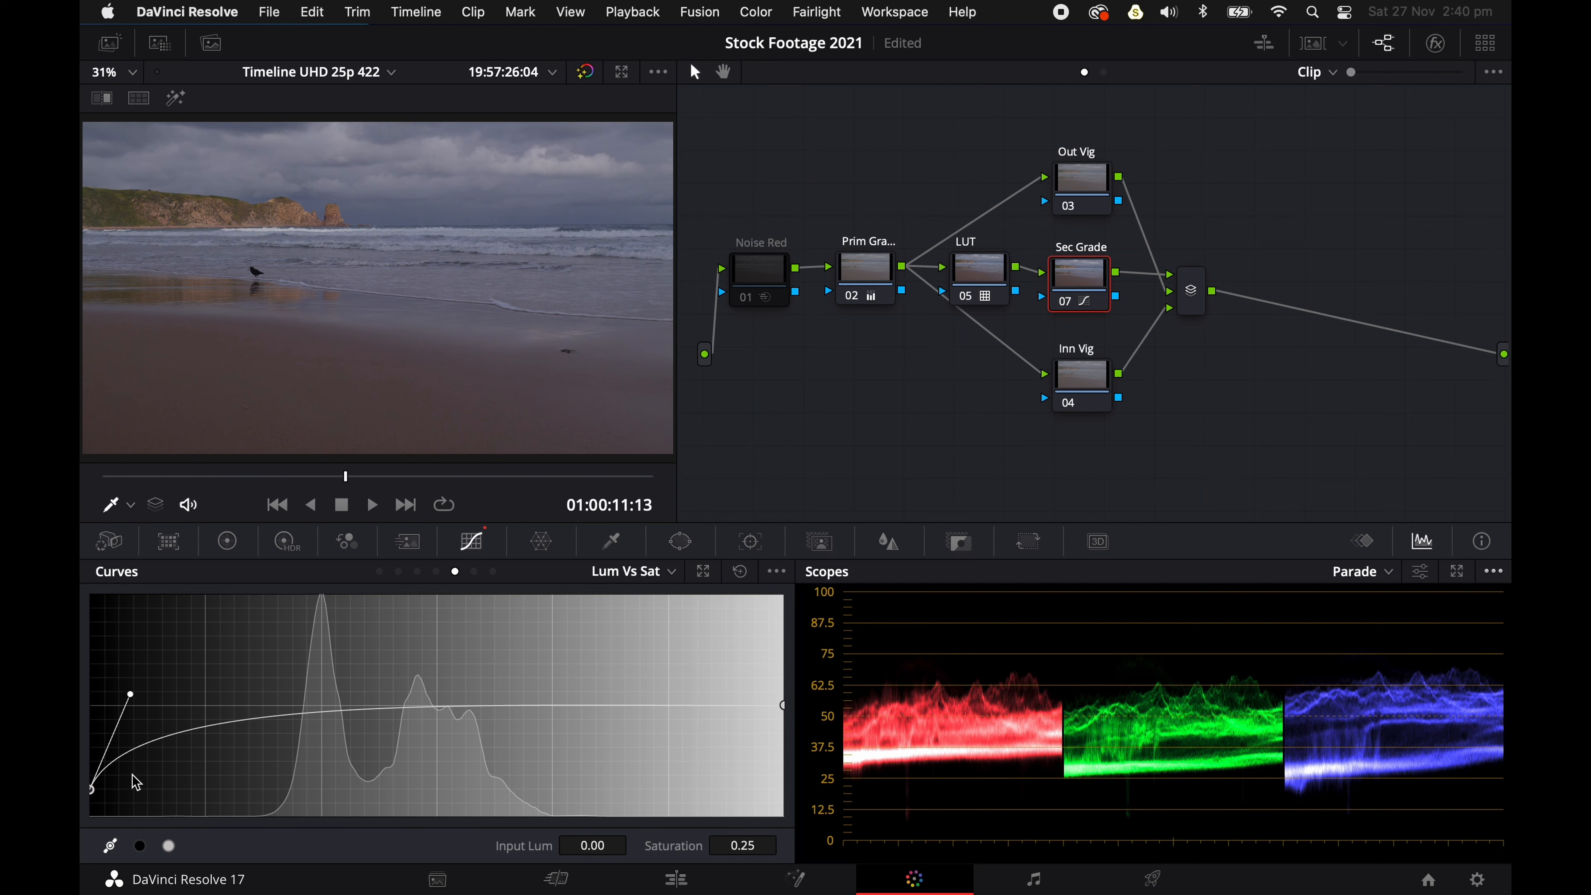
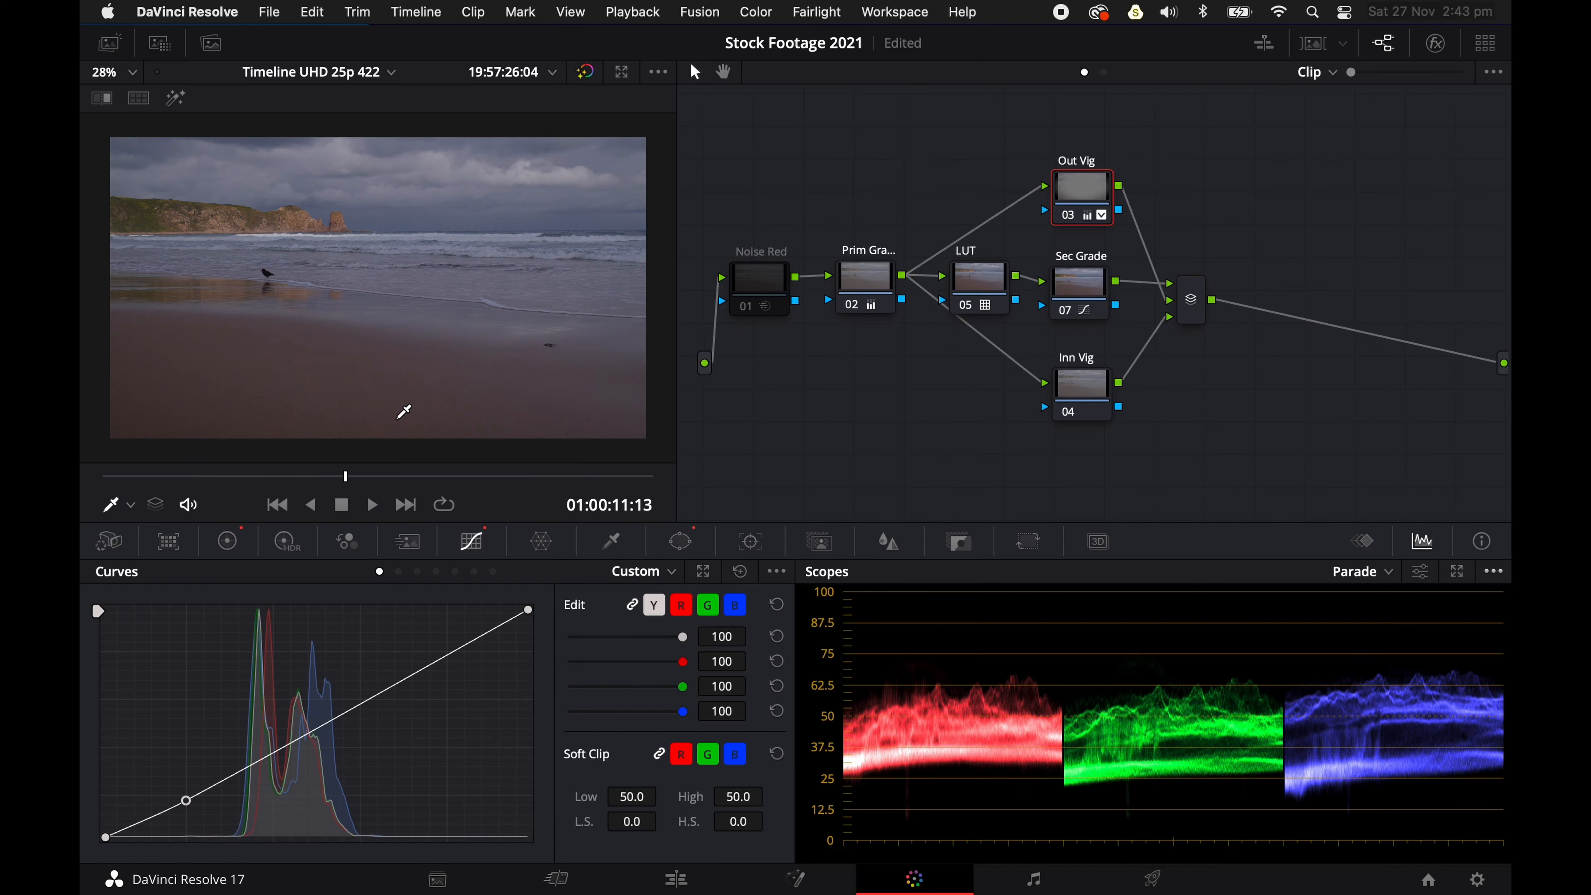
Copy the outer vignette node's grade onto the Inn Vig node and select the Inn Vig node for editing
left_click(1110, 360)
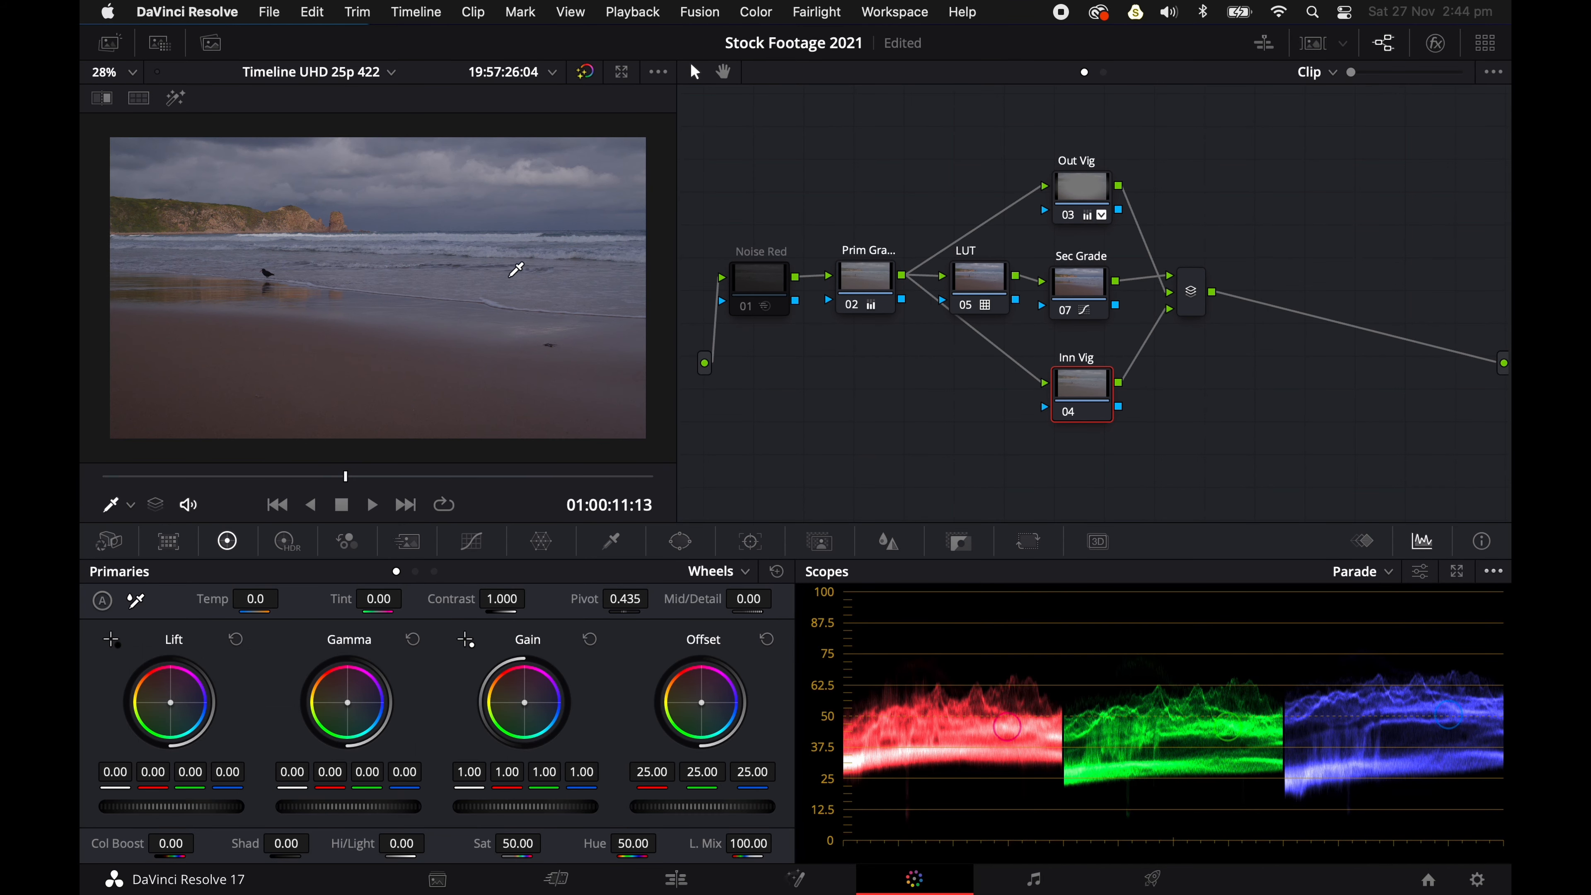
left_click(1089, 191)
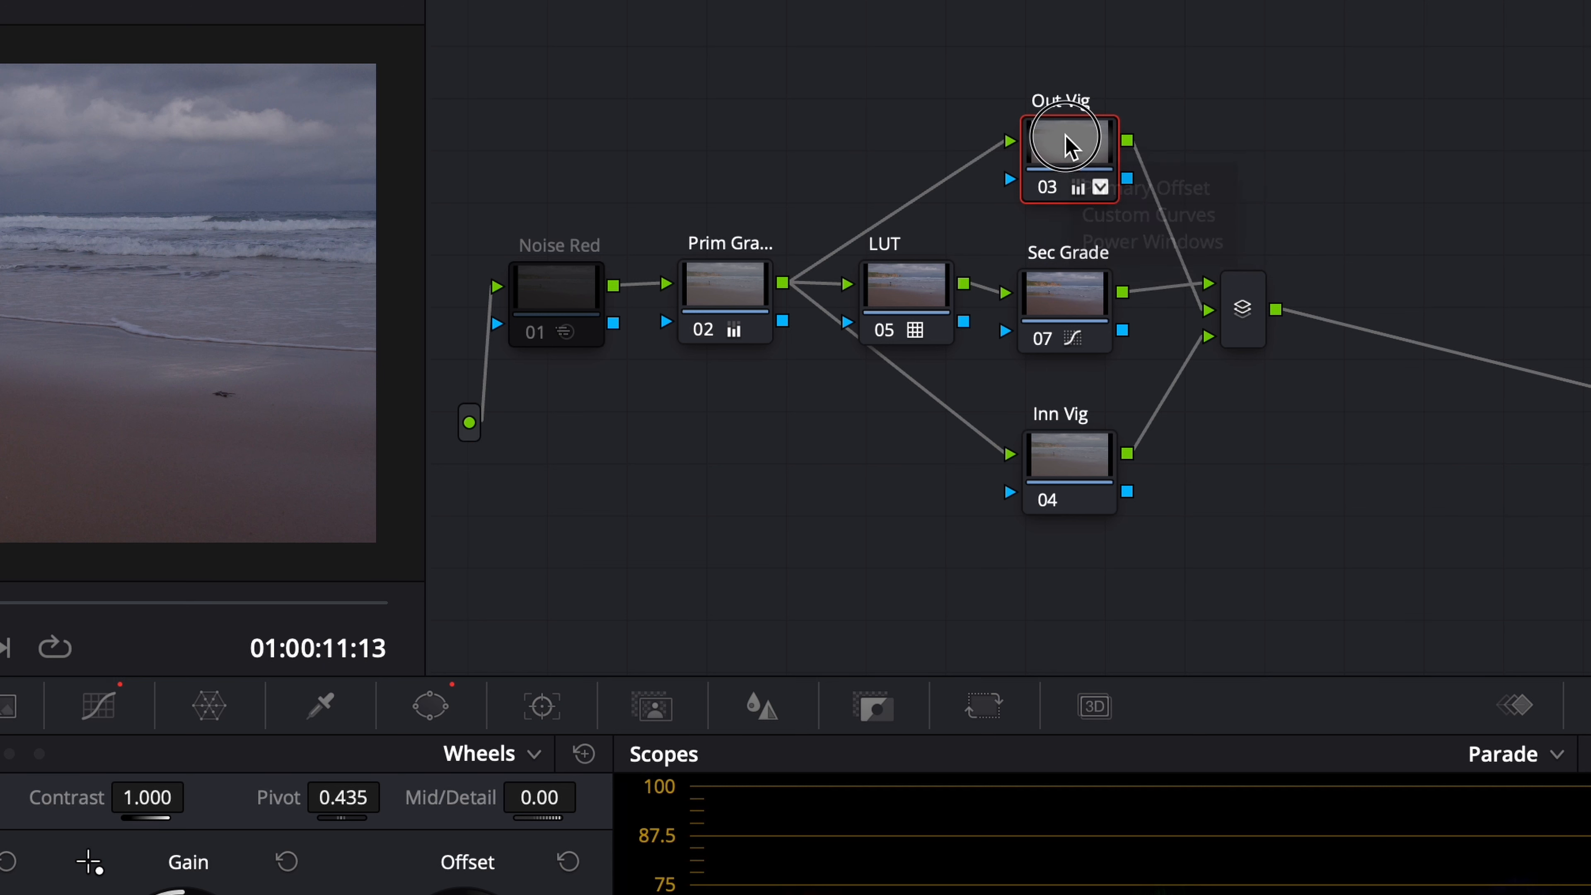
left_click_drag(1080, 190, 1083, 408)
left_click_drag(1072, 492, 1069, 463)
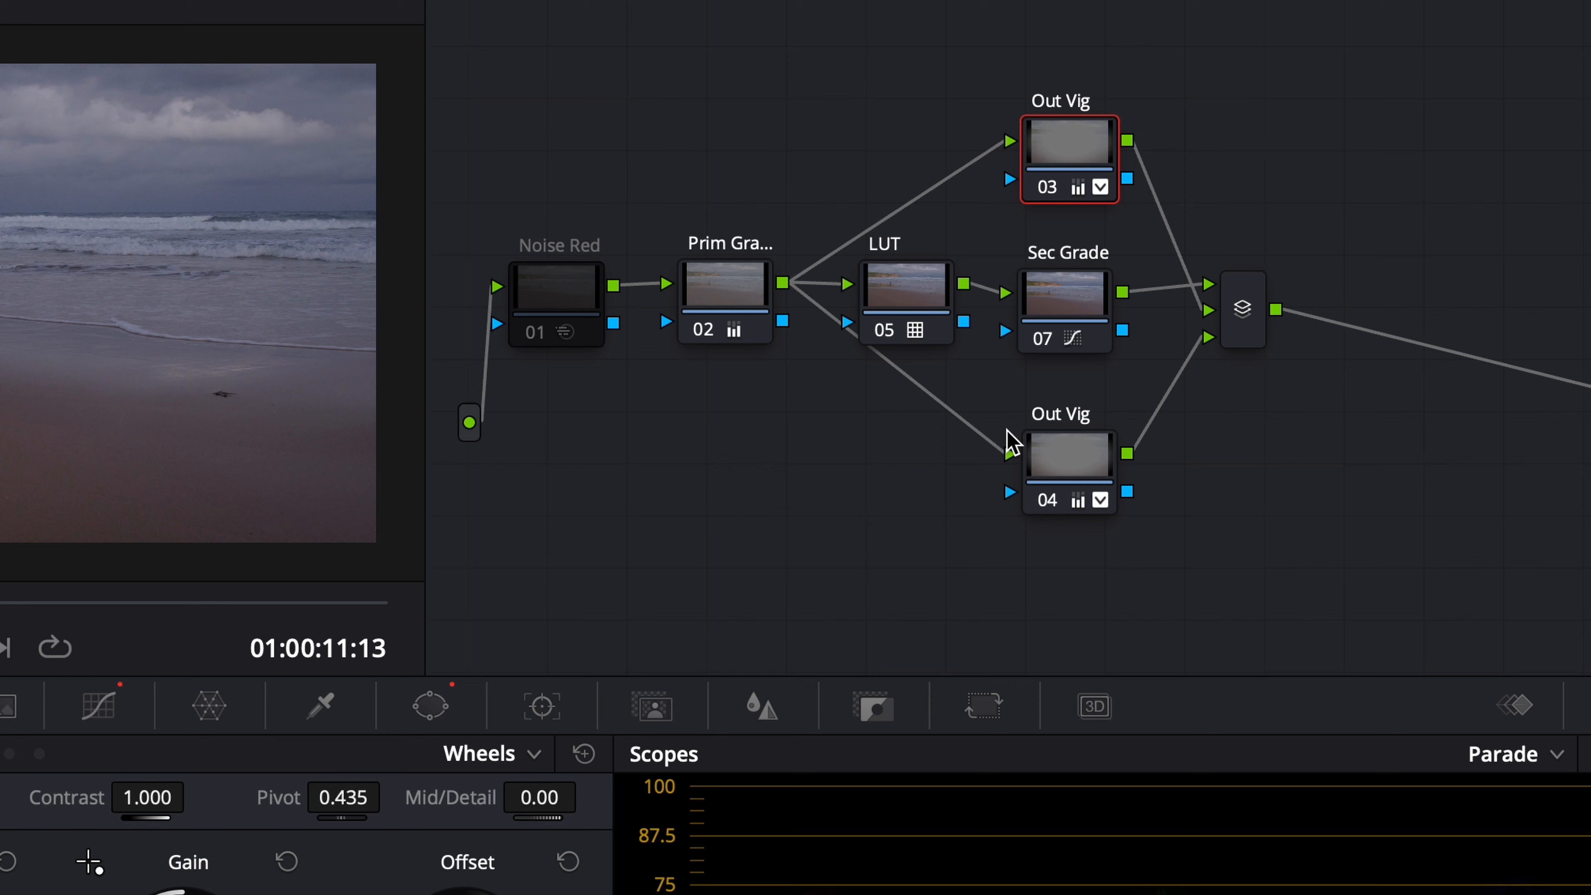
left_click(1076, 465)
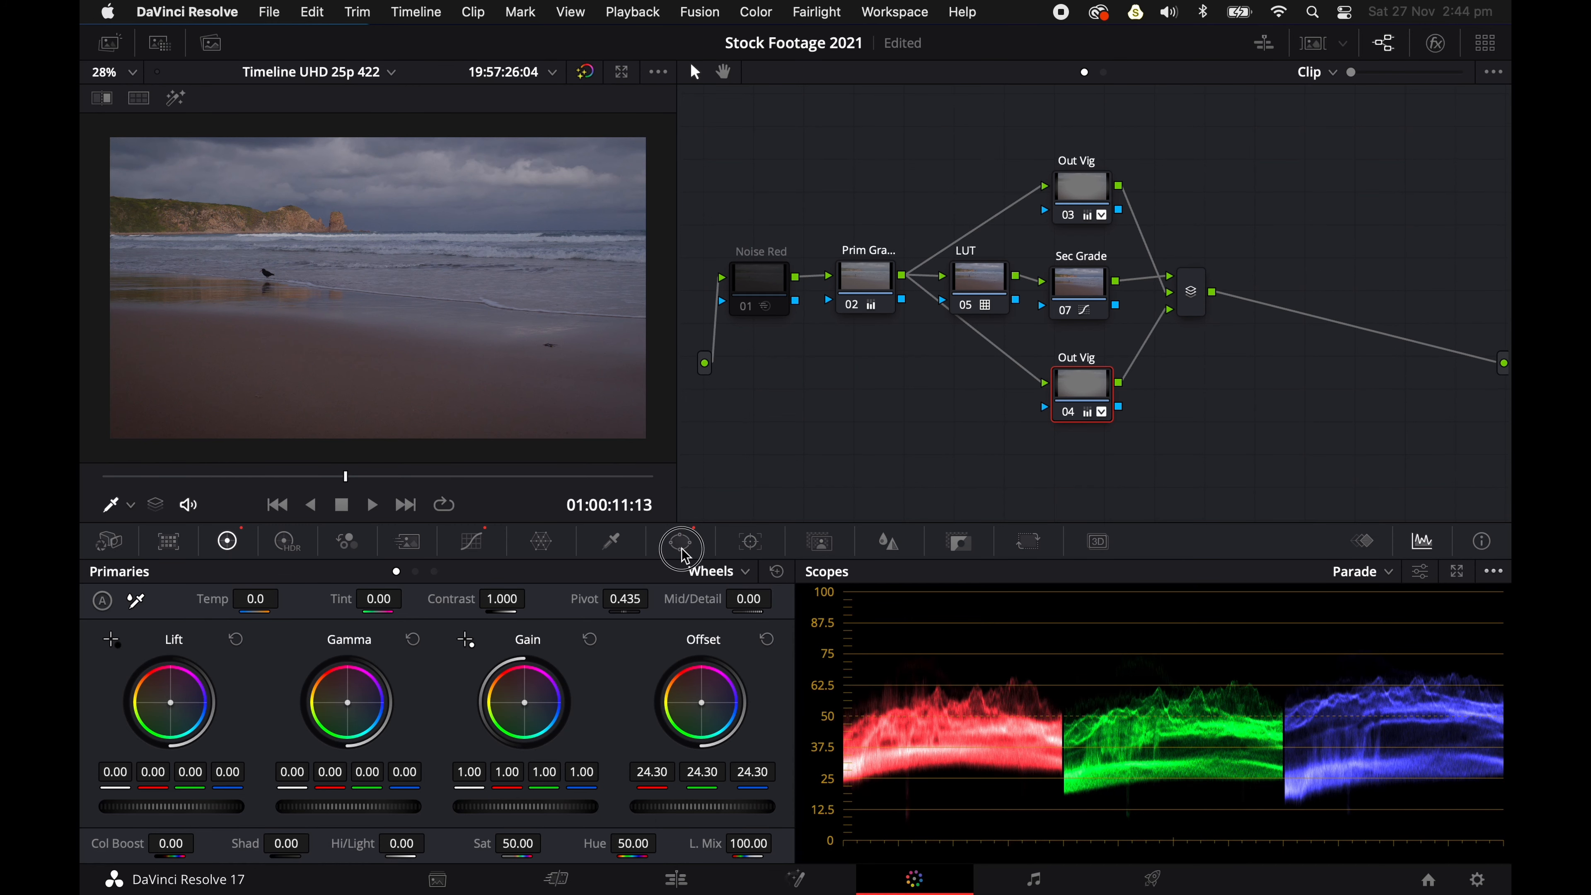
Turn off the inner vignette's circle inversion and shape the window to about size 31.19, aspect 84.99, pan 49.30 and tilt 52.78
left_click(449, 713)
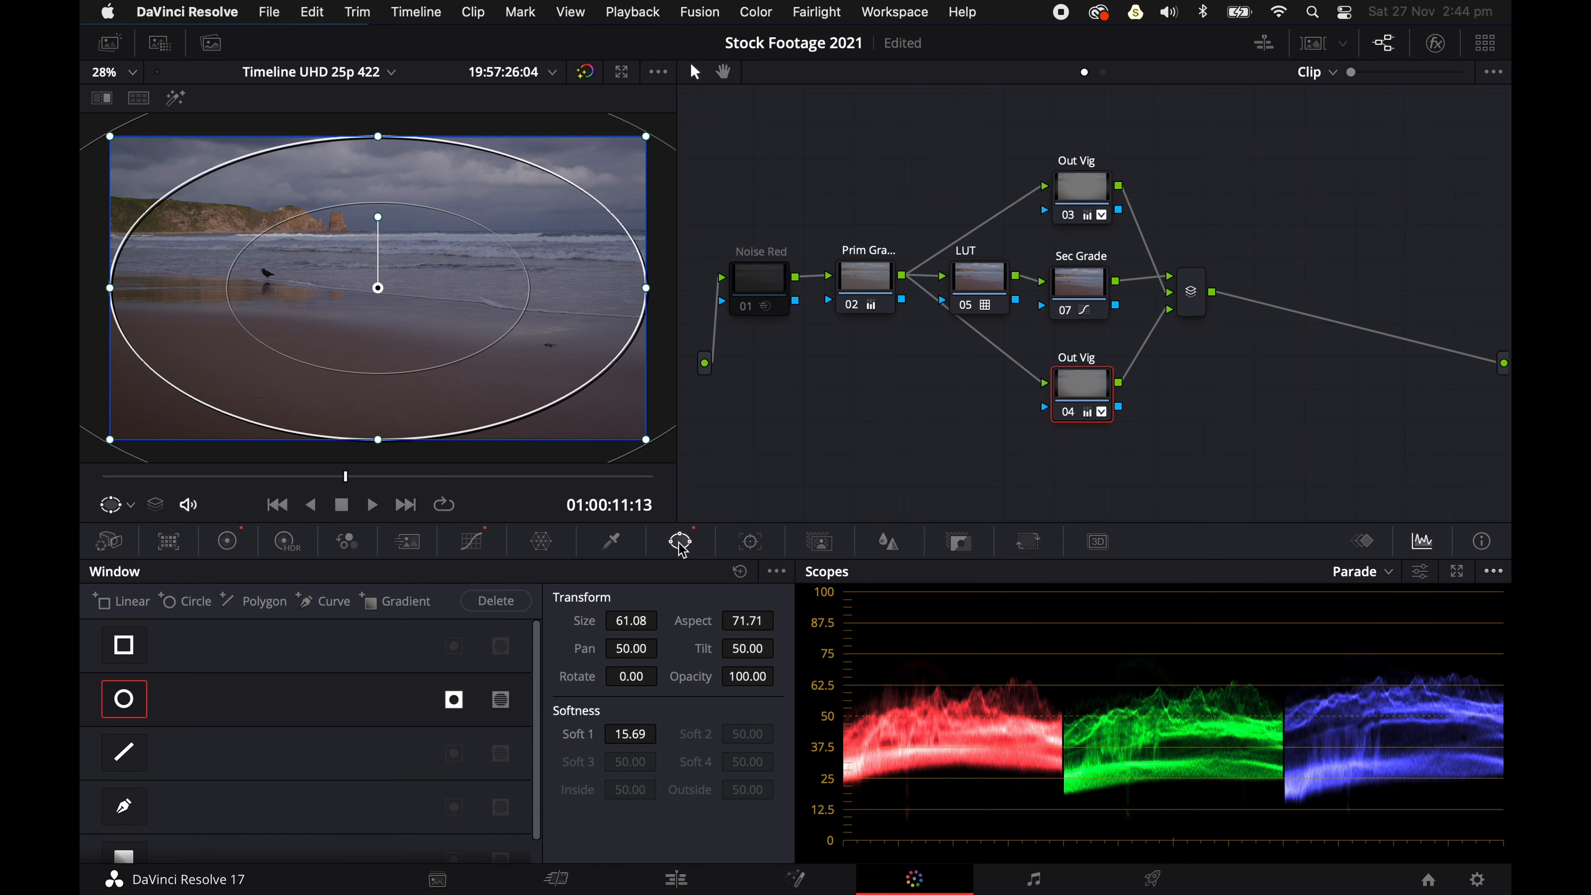
left_click(456, 703)
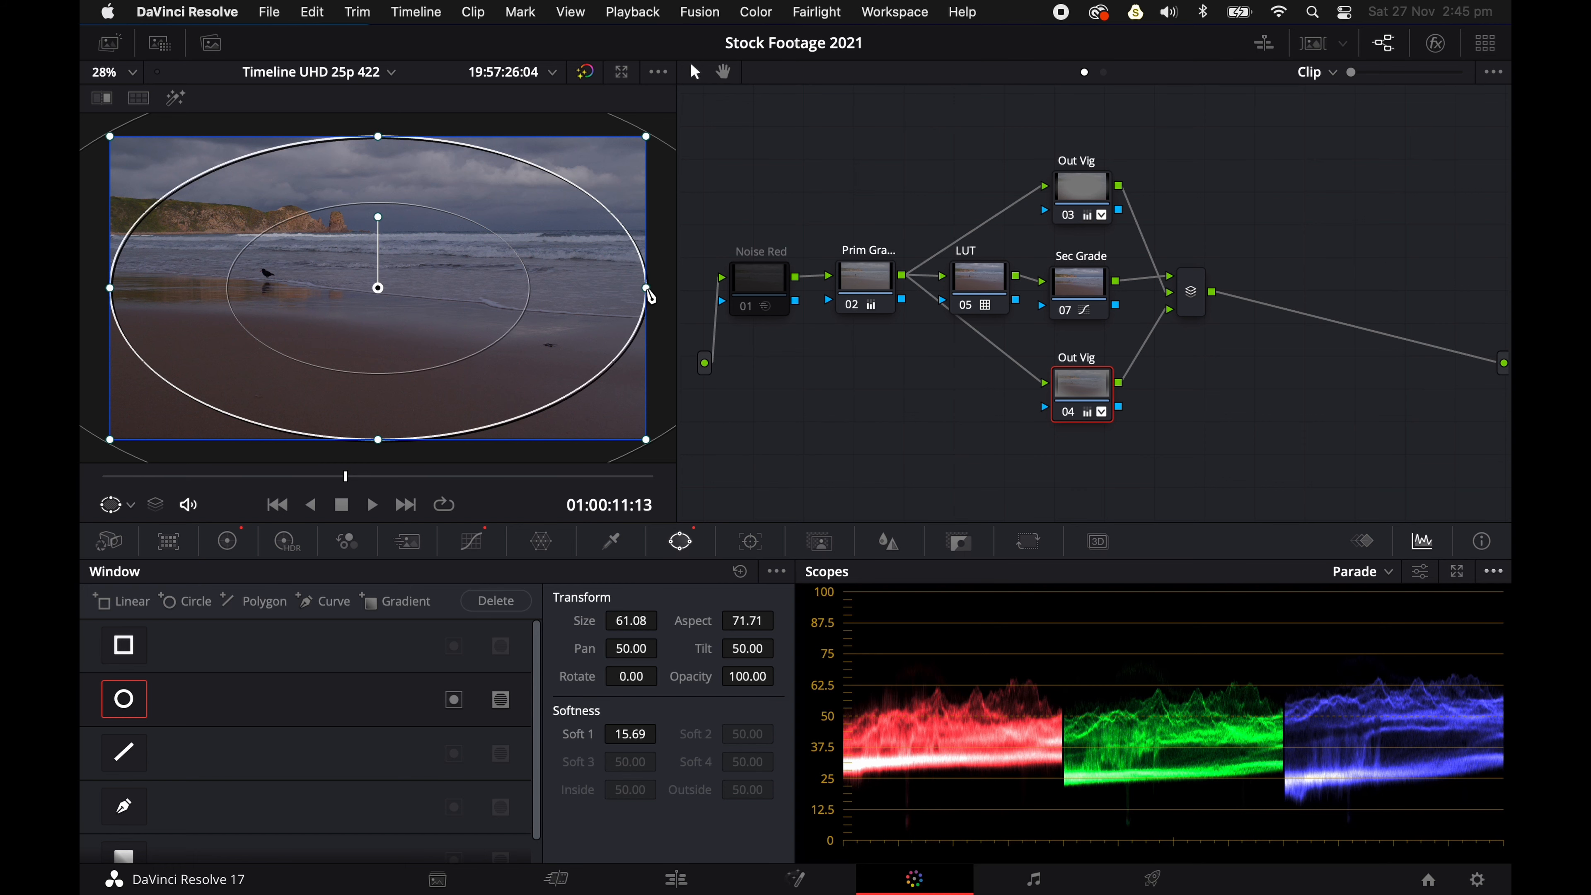
left_click_drag(646, 290, 561, 288)
left_click_drag(378, 136, 378, 193)
left_click_drag(559, 280, 547, 295)
left_click_drag(378, 193, 392, 232)
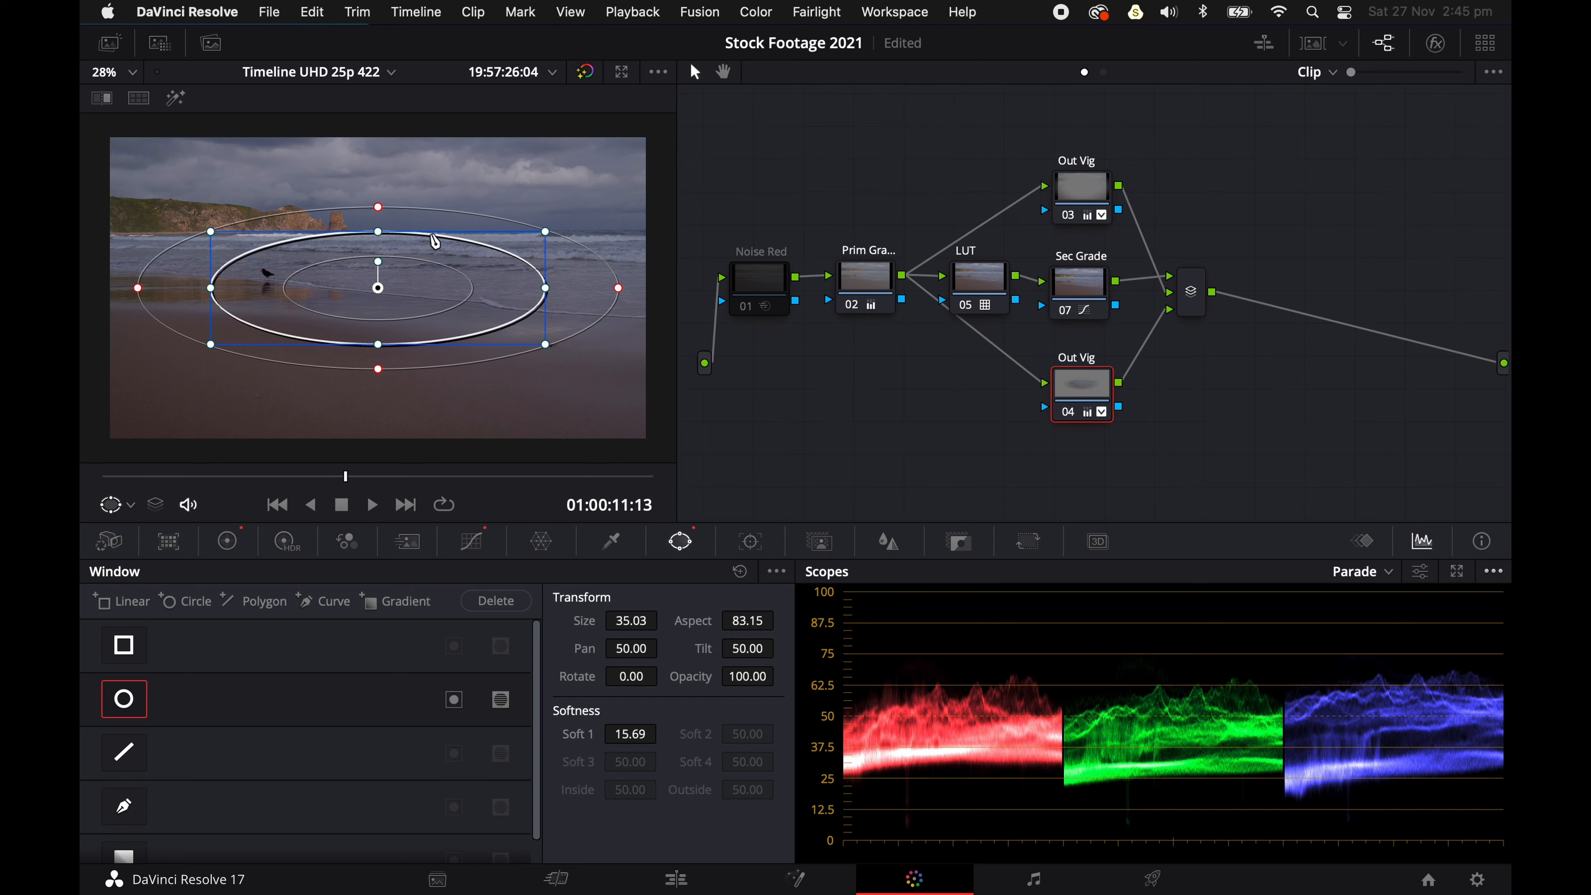
left_click_drag(409, 302, 401, 277)
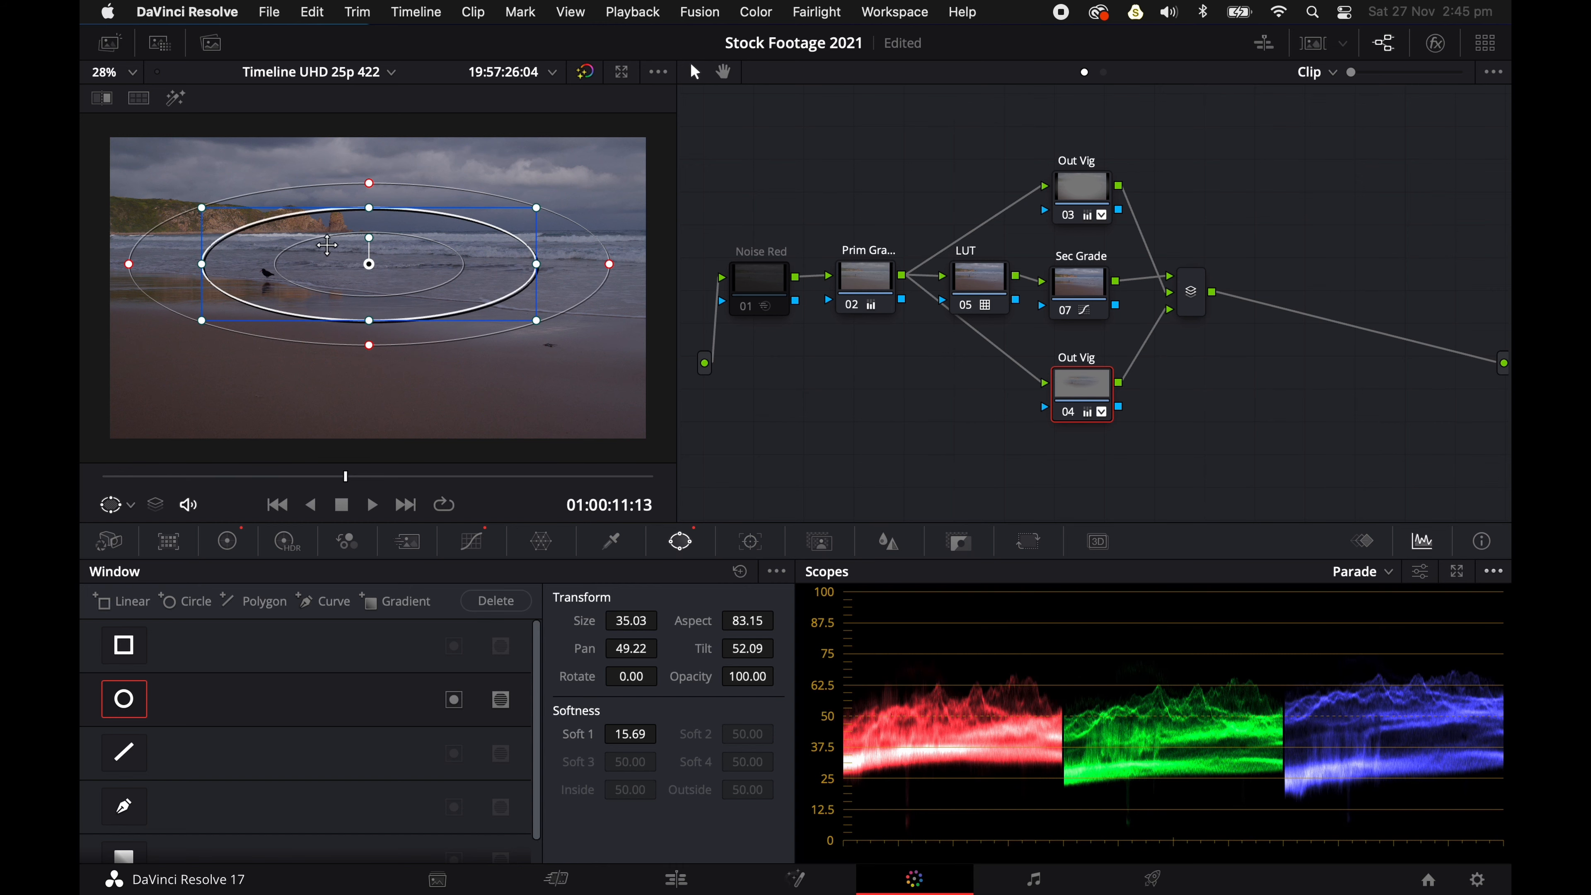
left_click_drag(433, 266, 433, 256)
left_click_drag(369, 197, 429, 254)
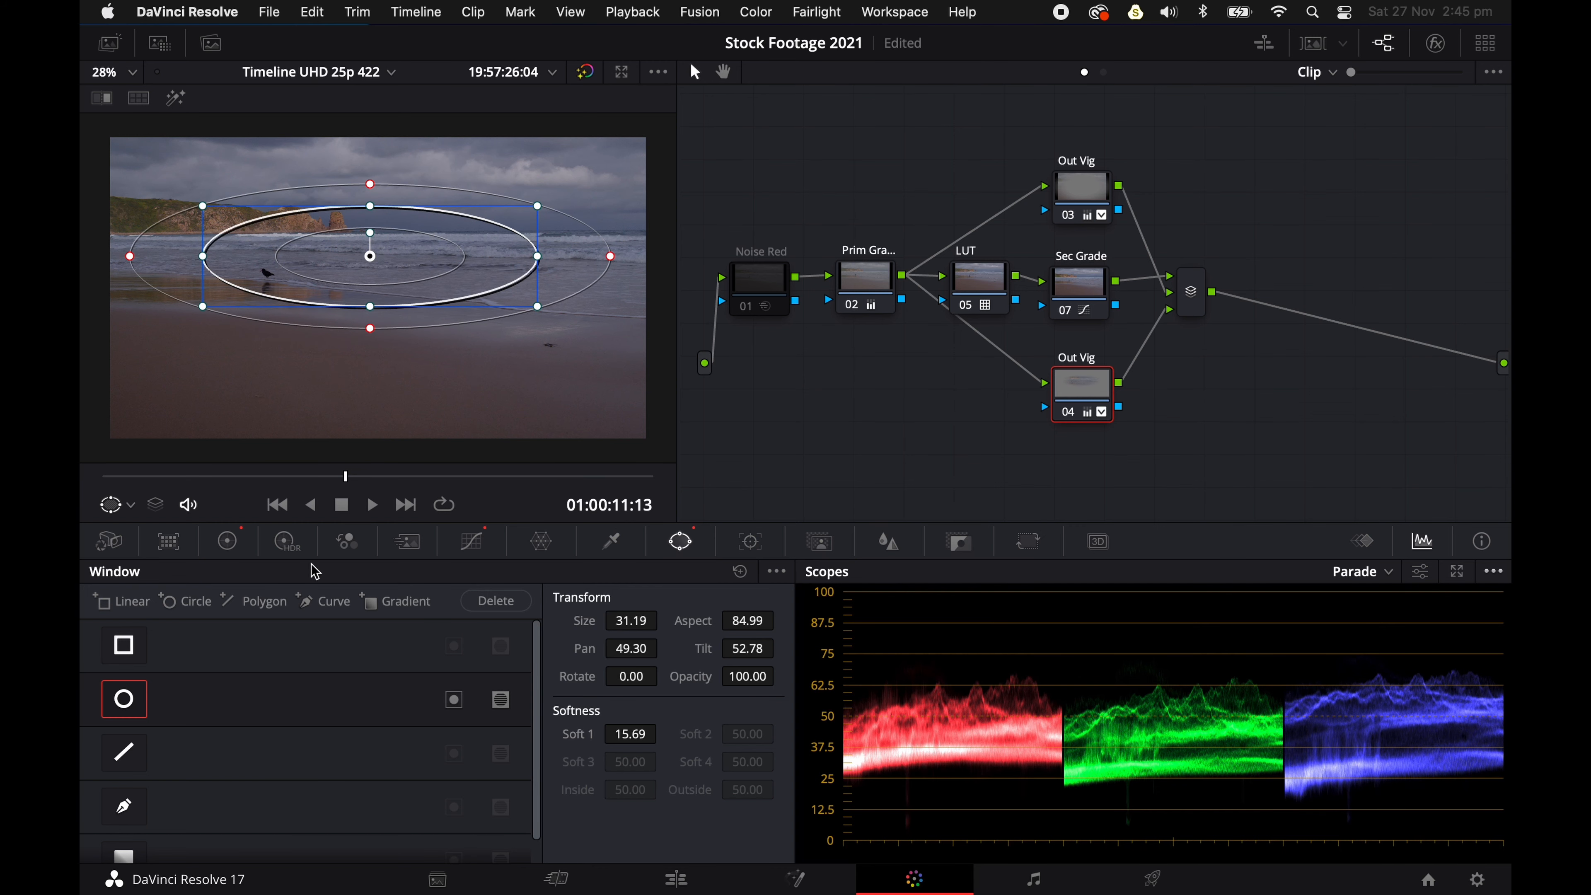
Reset the inner vignette node's Offset wheel and remove the shadow point from its Custom curve
left_click(228, 543)
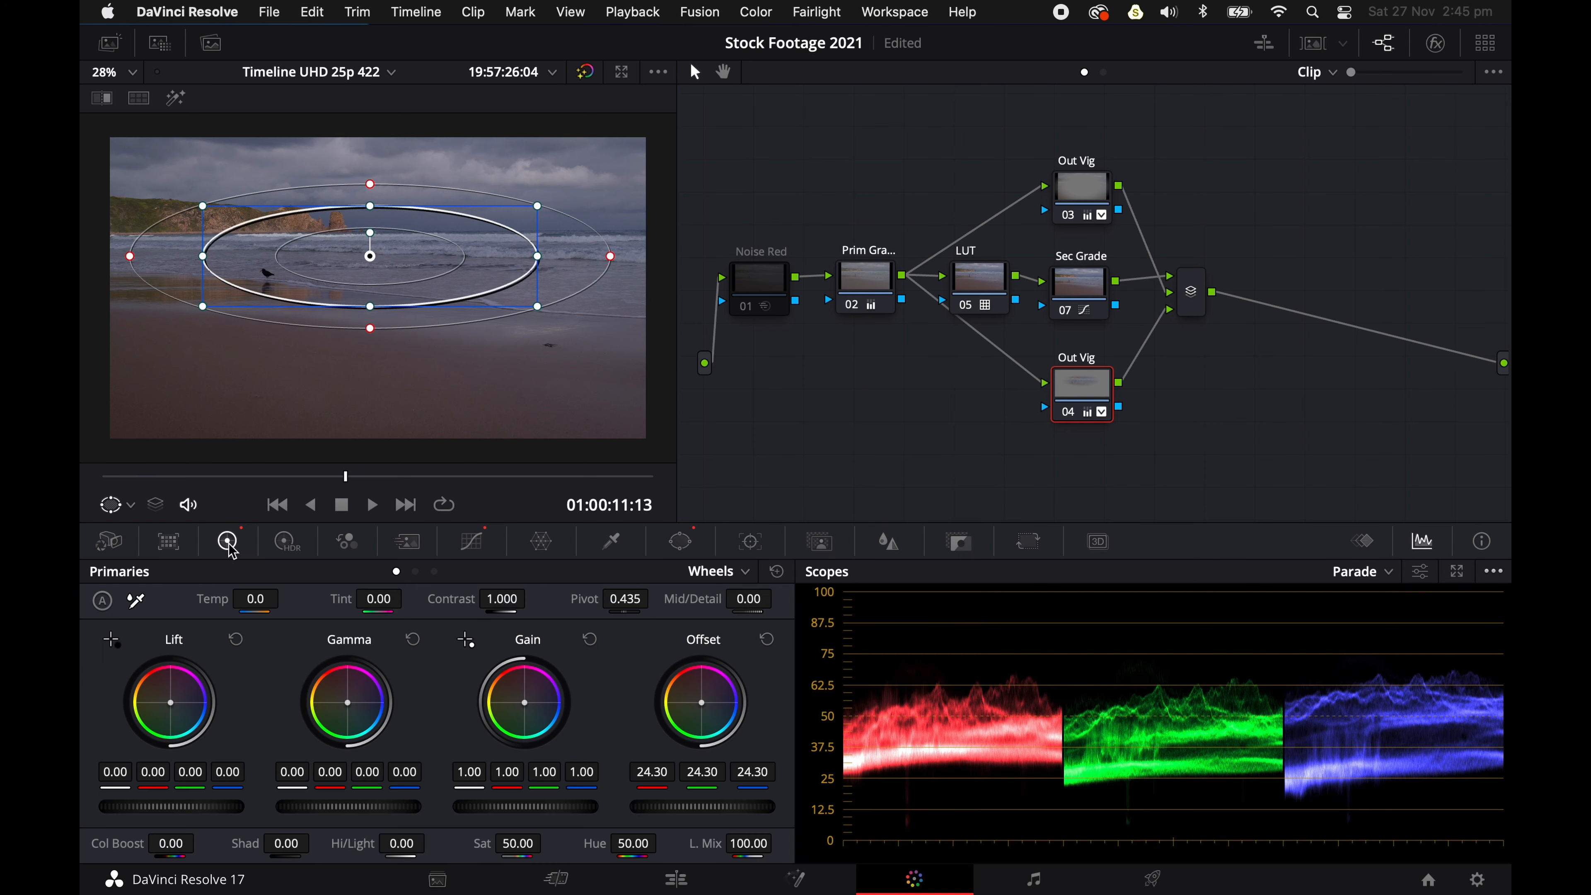
left_click(767, 638)
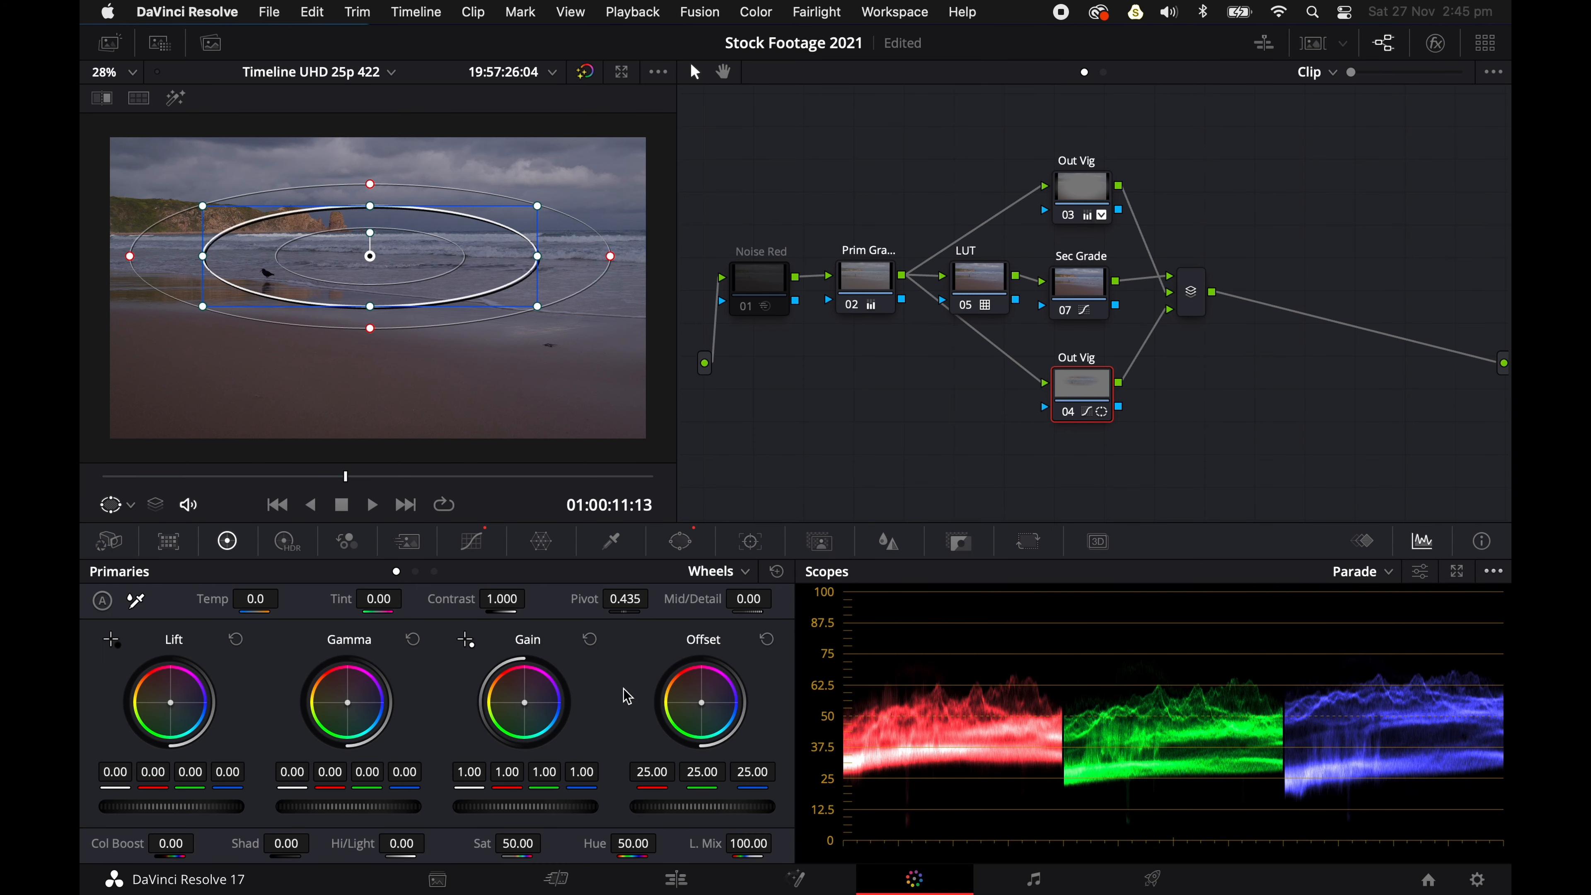
left_click(471, 543)
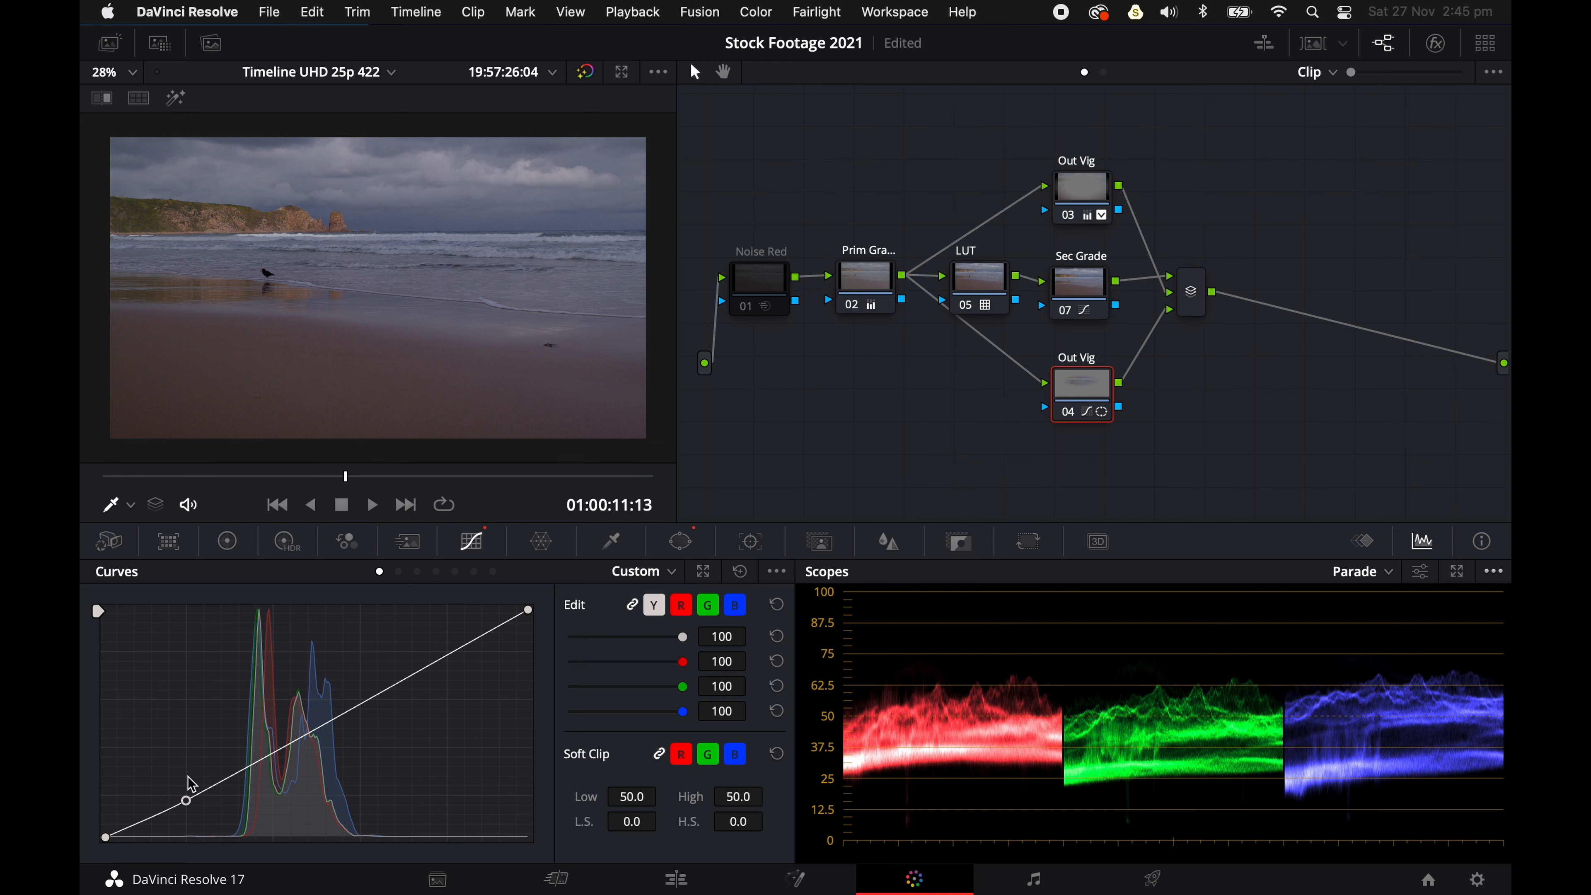
right_click(187, 802)
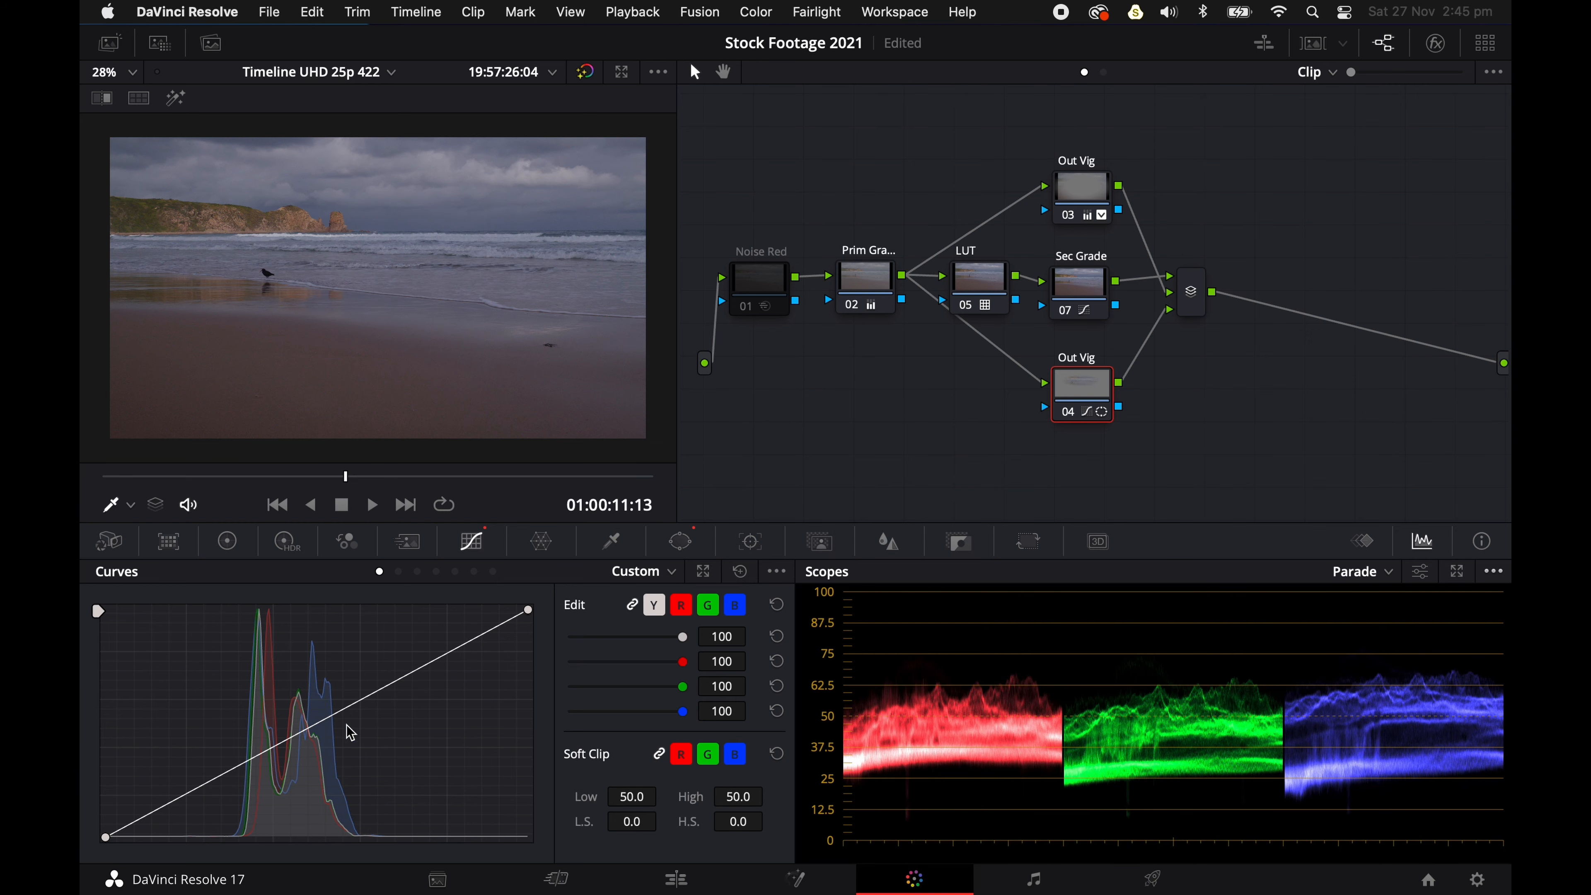
Raise the highlights slightly on the inner vignette node's Custom curve and check the image full screen
left_click_drag(445, 653, 442, 648)
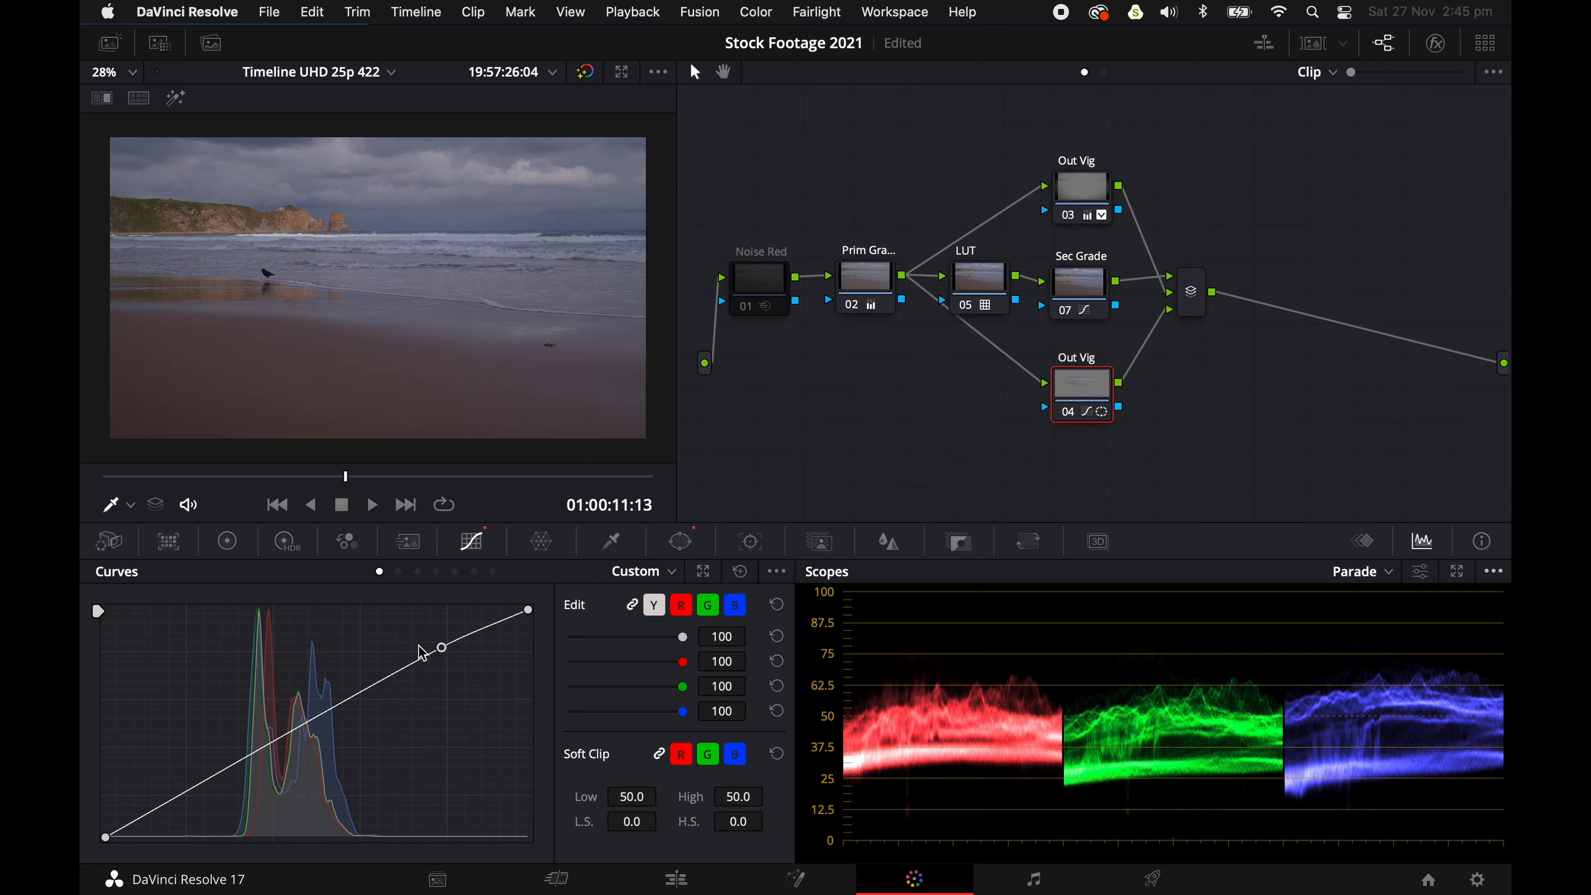
key("super+f")
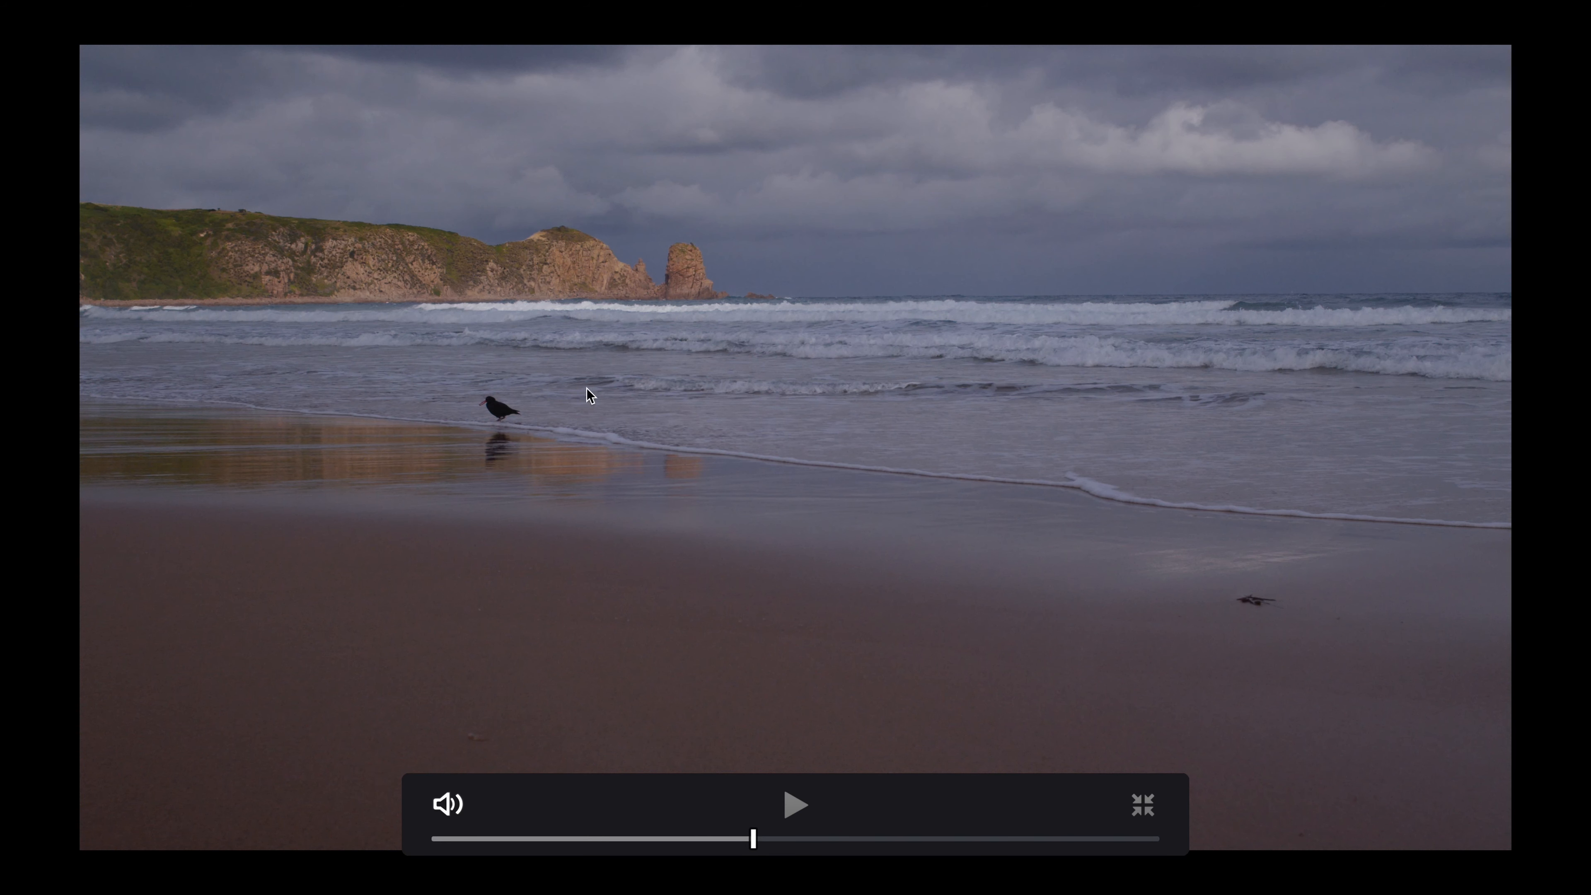
key("Escape")
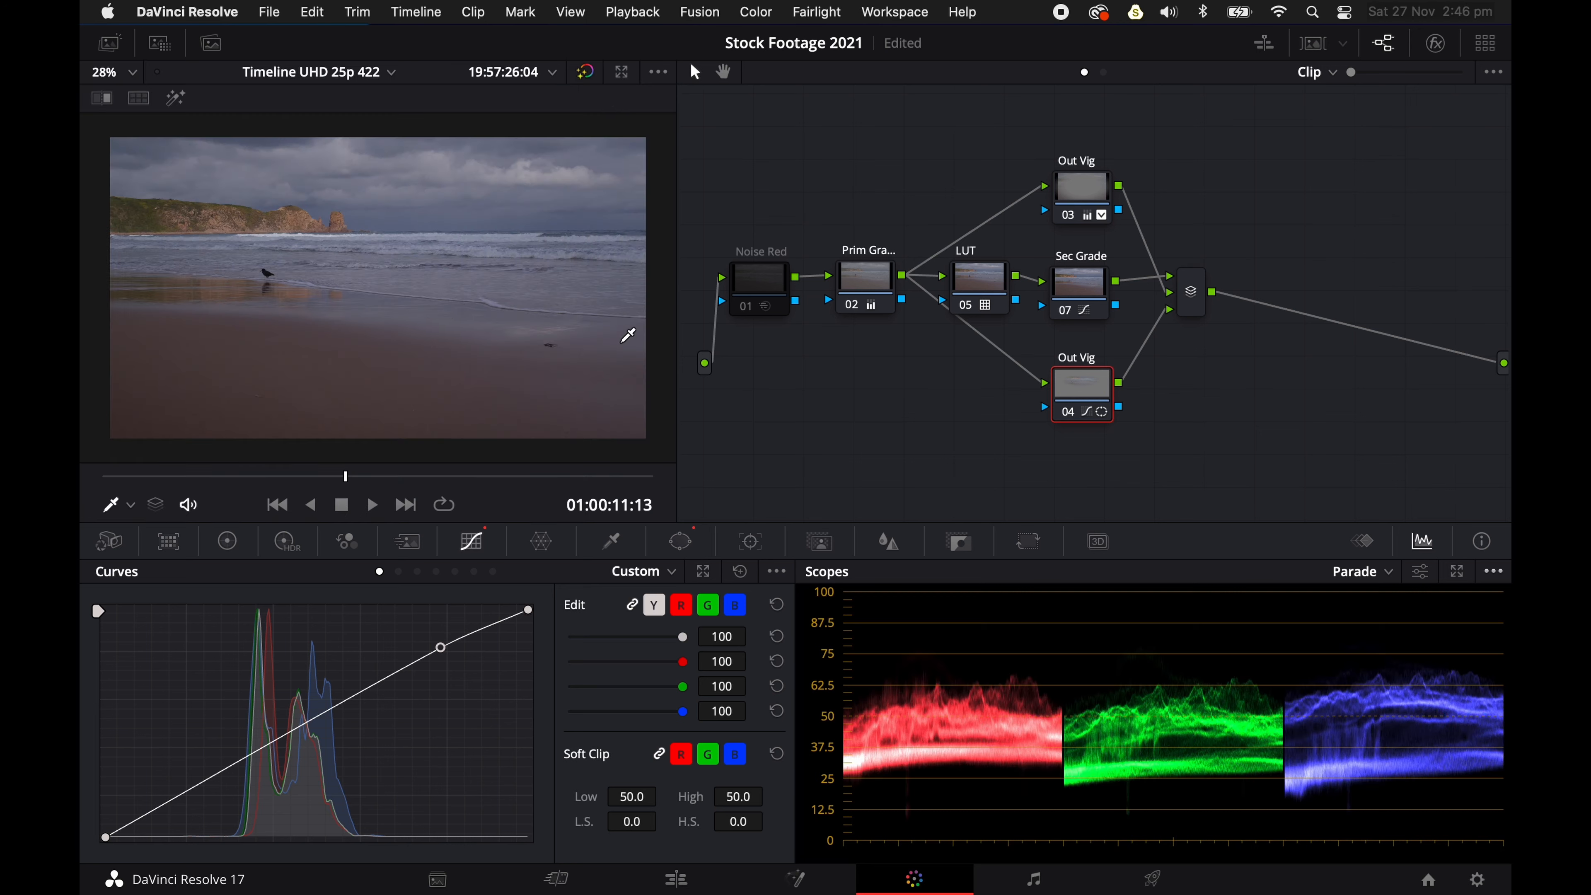
Reshape the inner vignette circle to about size 28.10, aspect 88.39, pan 46.43 and tilt 52.61, and check the image full screen
left_click(682, 547)
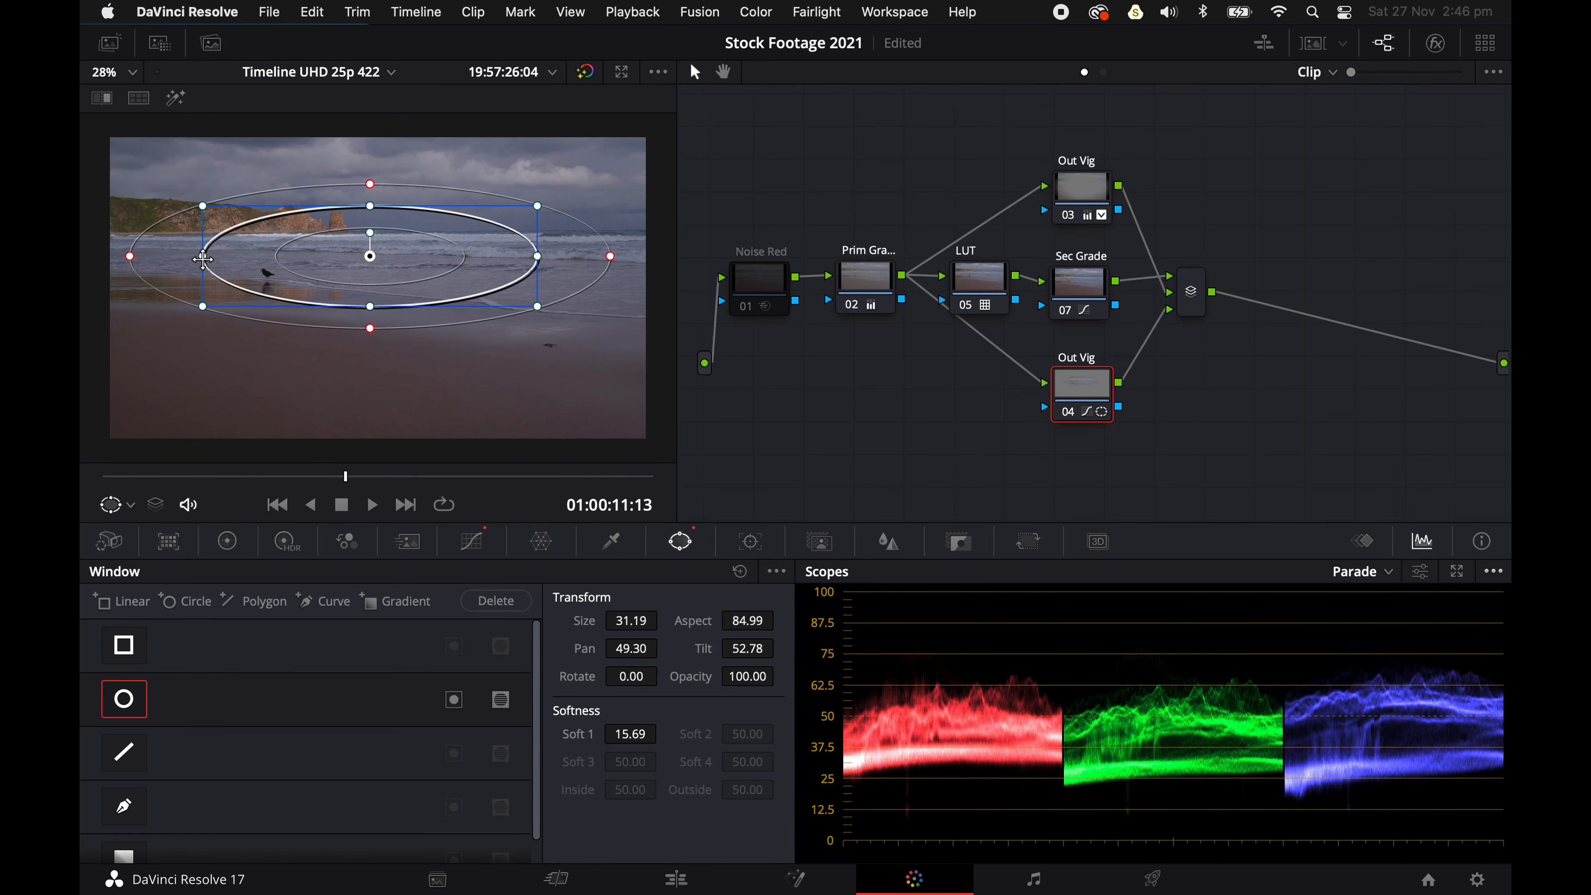
left_click_drag(203, 258, 183, 258)
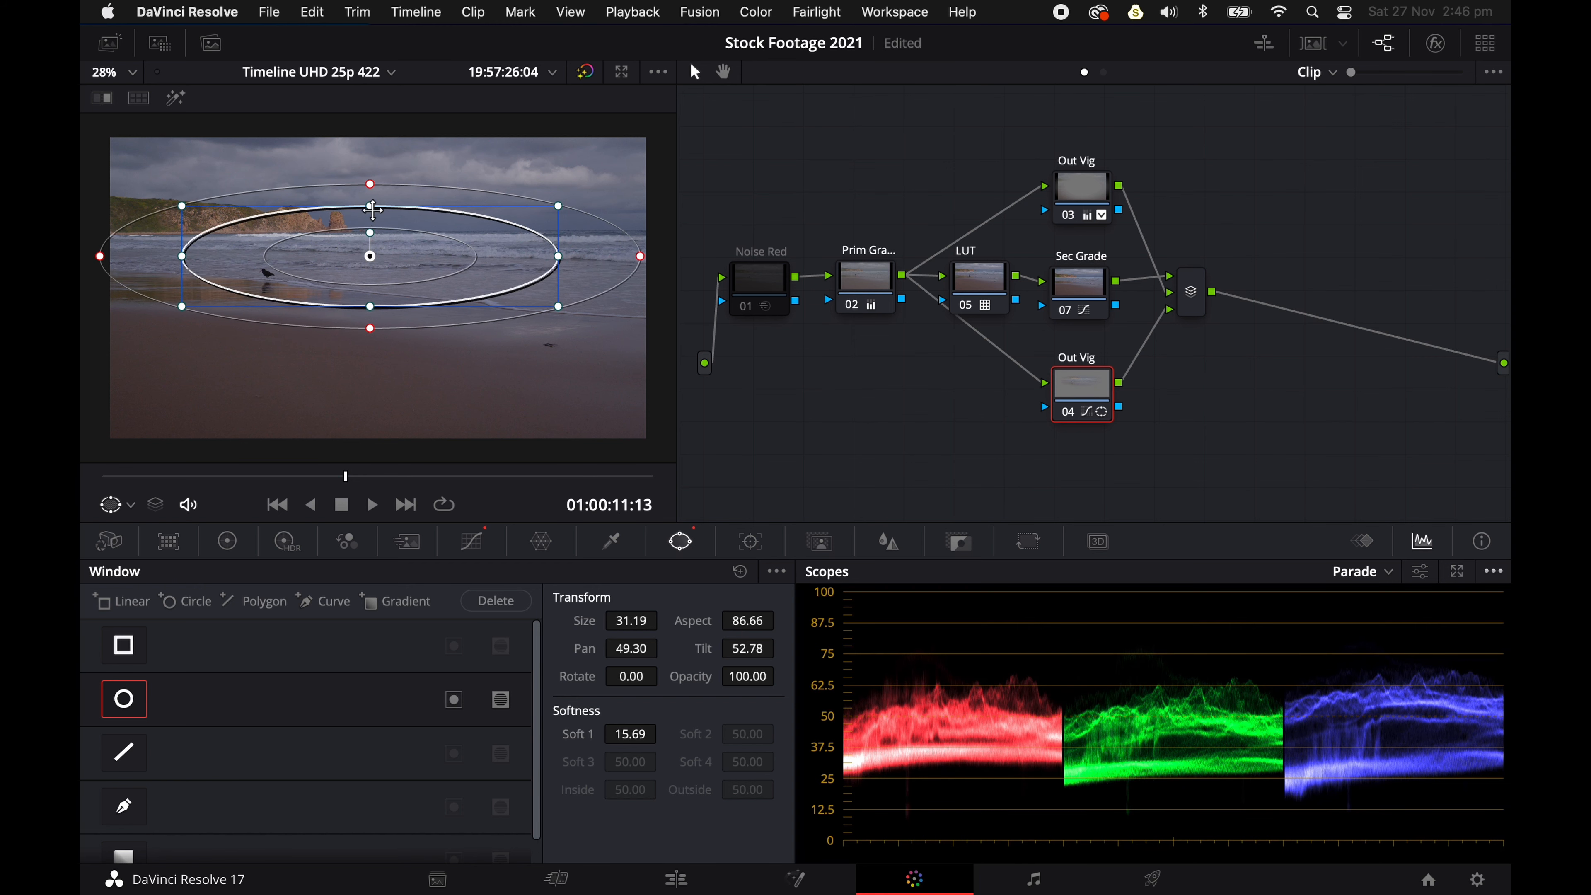
left_click_drag(372, 206, 374, 210)
left_click_drag(438, 254, 409, 262)
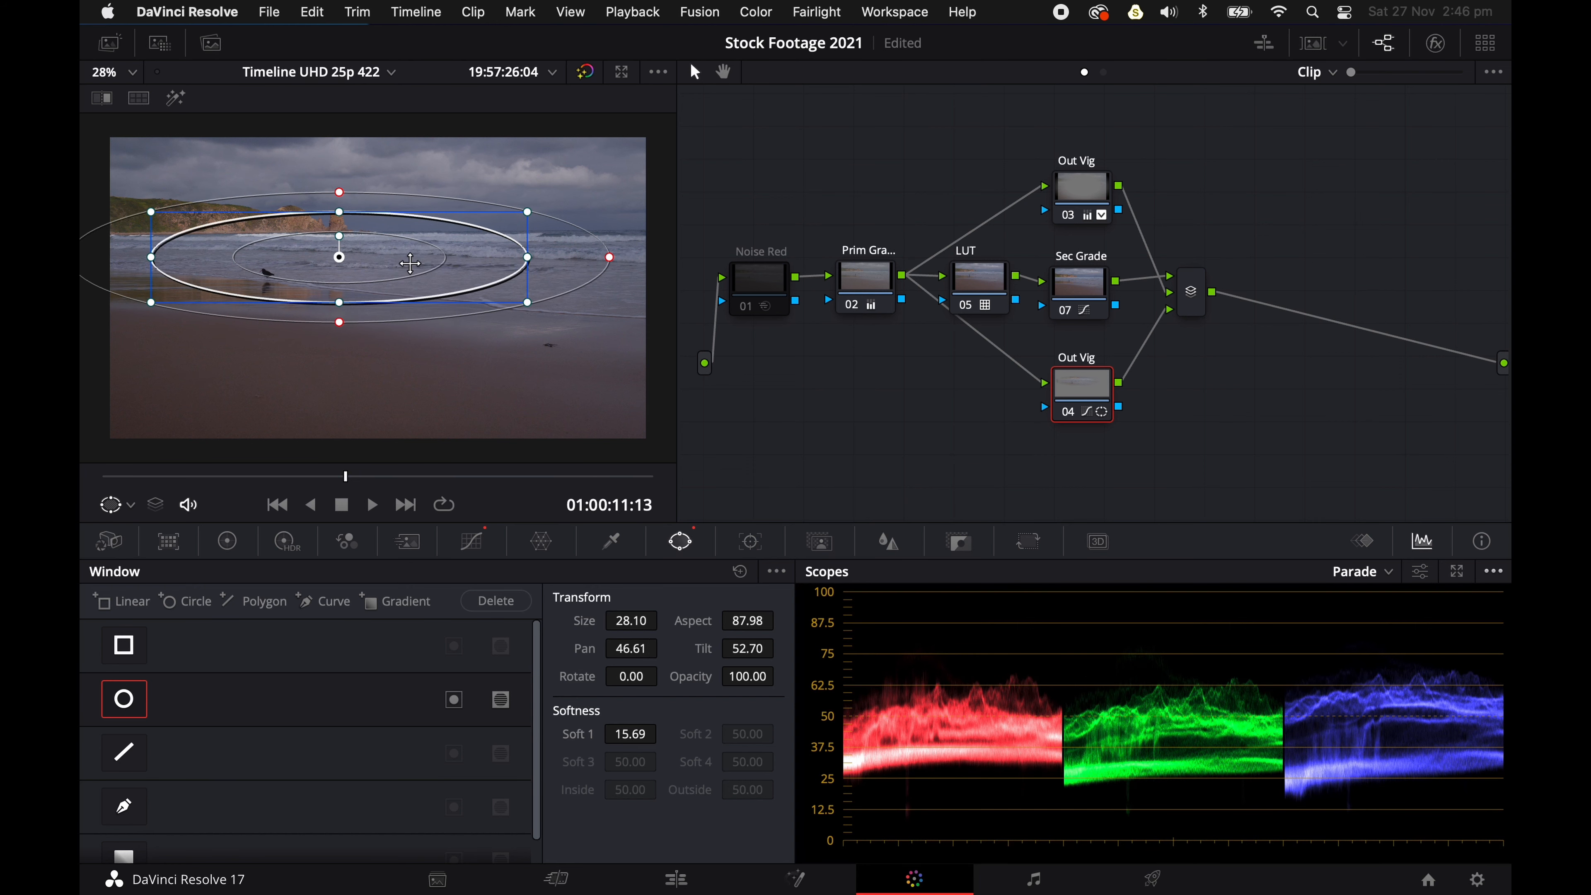
left_click_drag(527, 257, 536, 256)
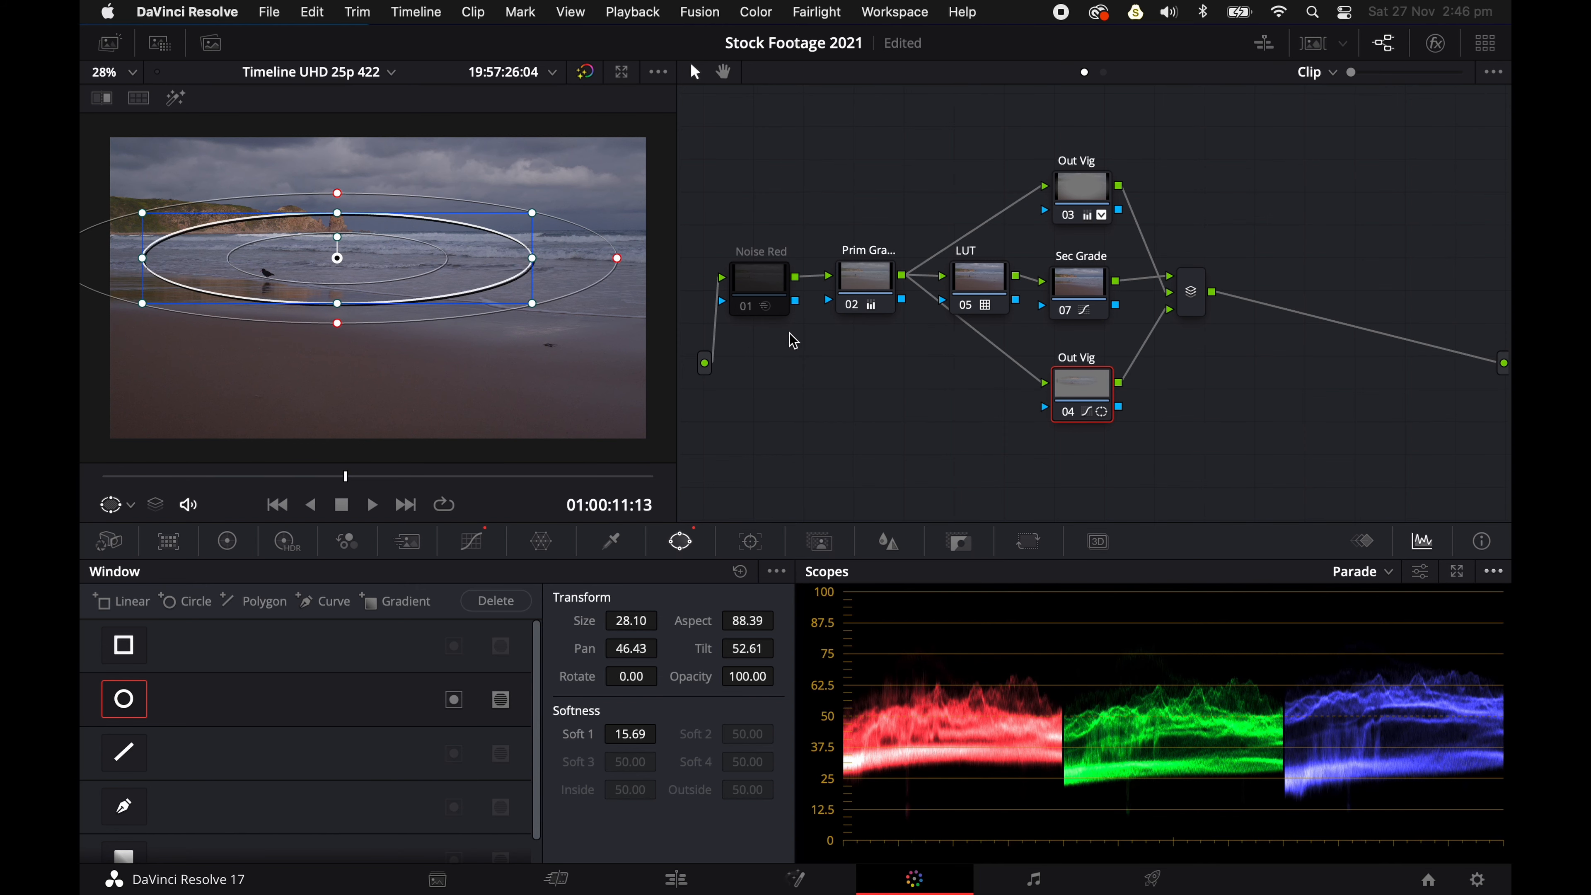
key("super+f")
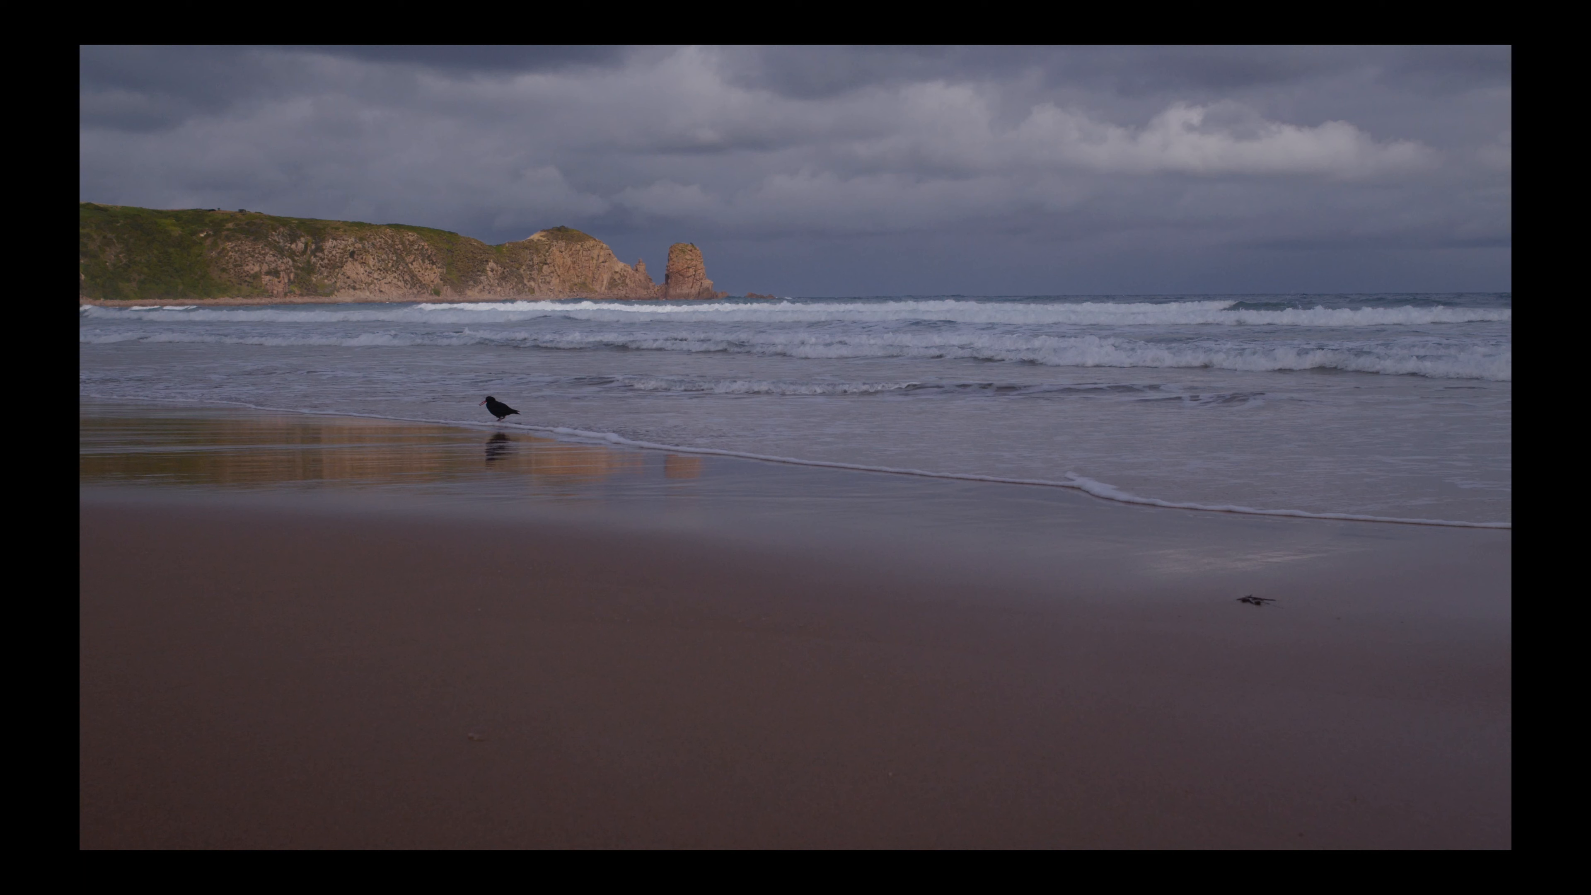
key("super+f")
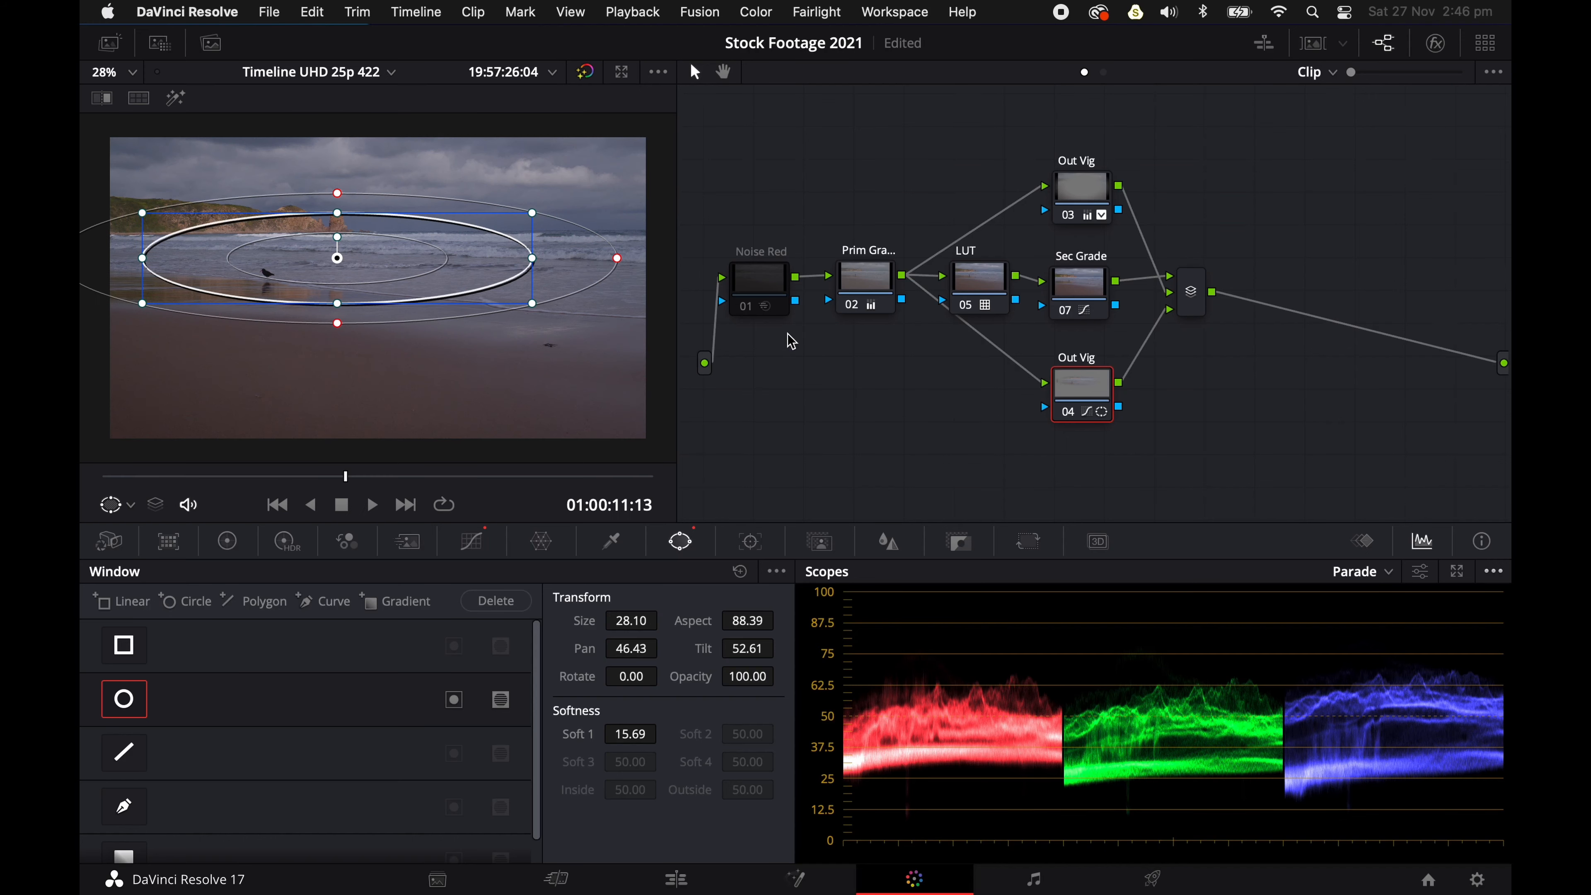
Select both vignette nodes together and examine their effect on the full-screen image
left_click(1097, 184)
left_click(1081, 385)
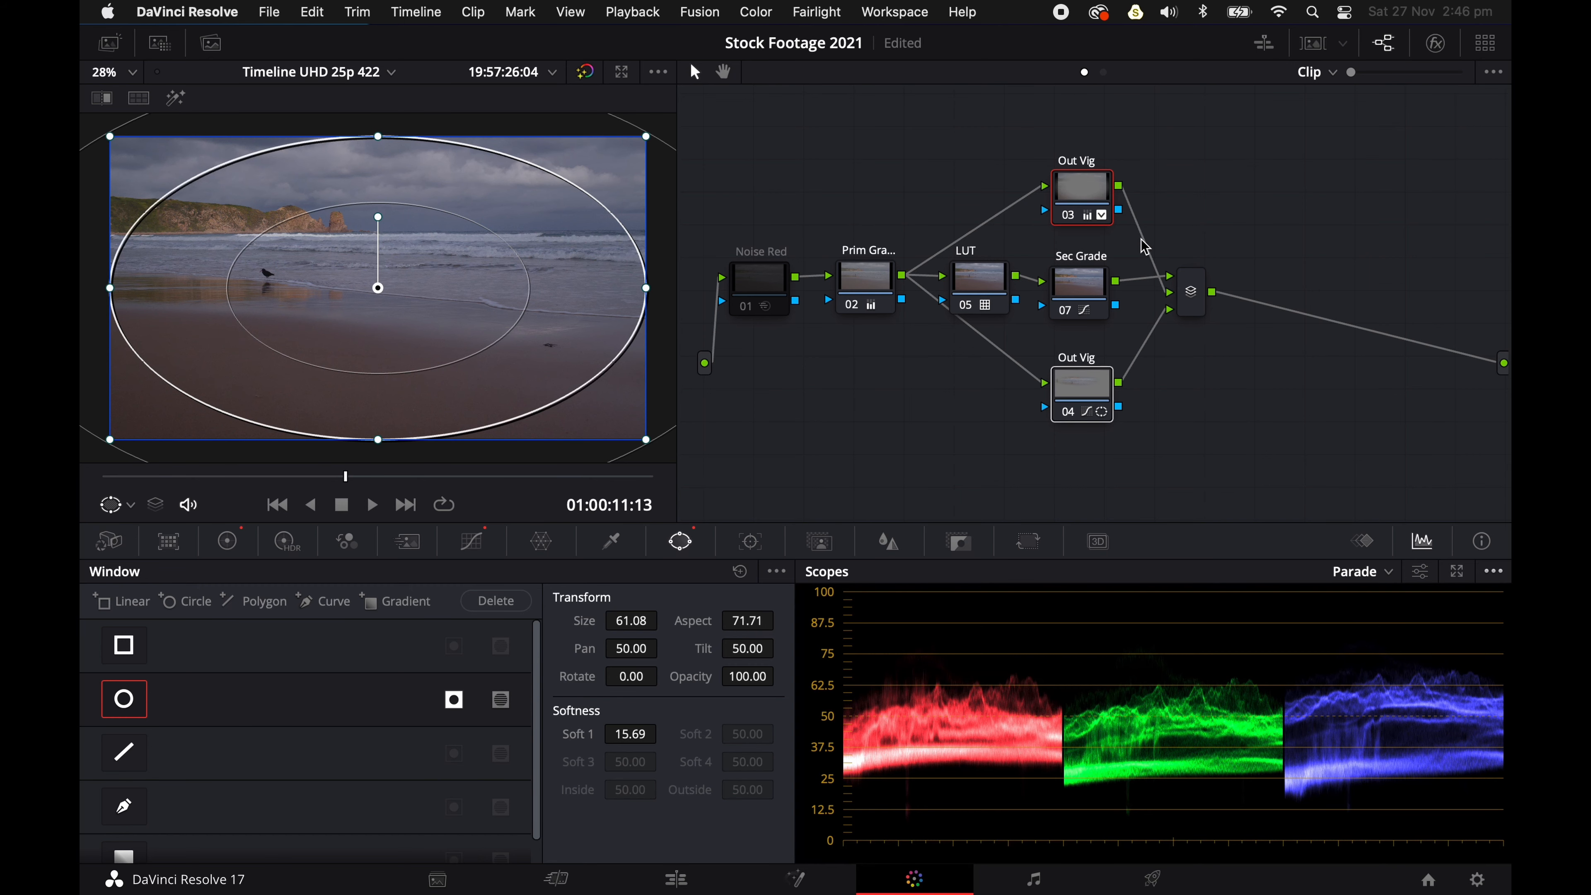
key("super+f")
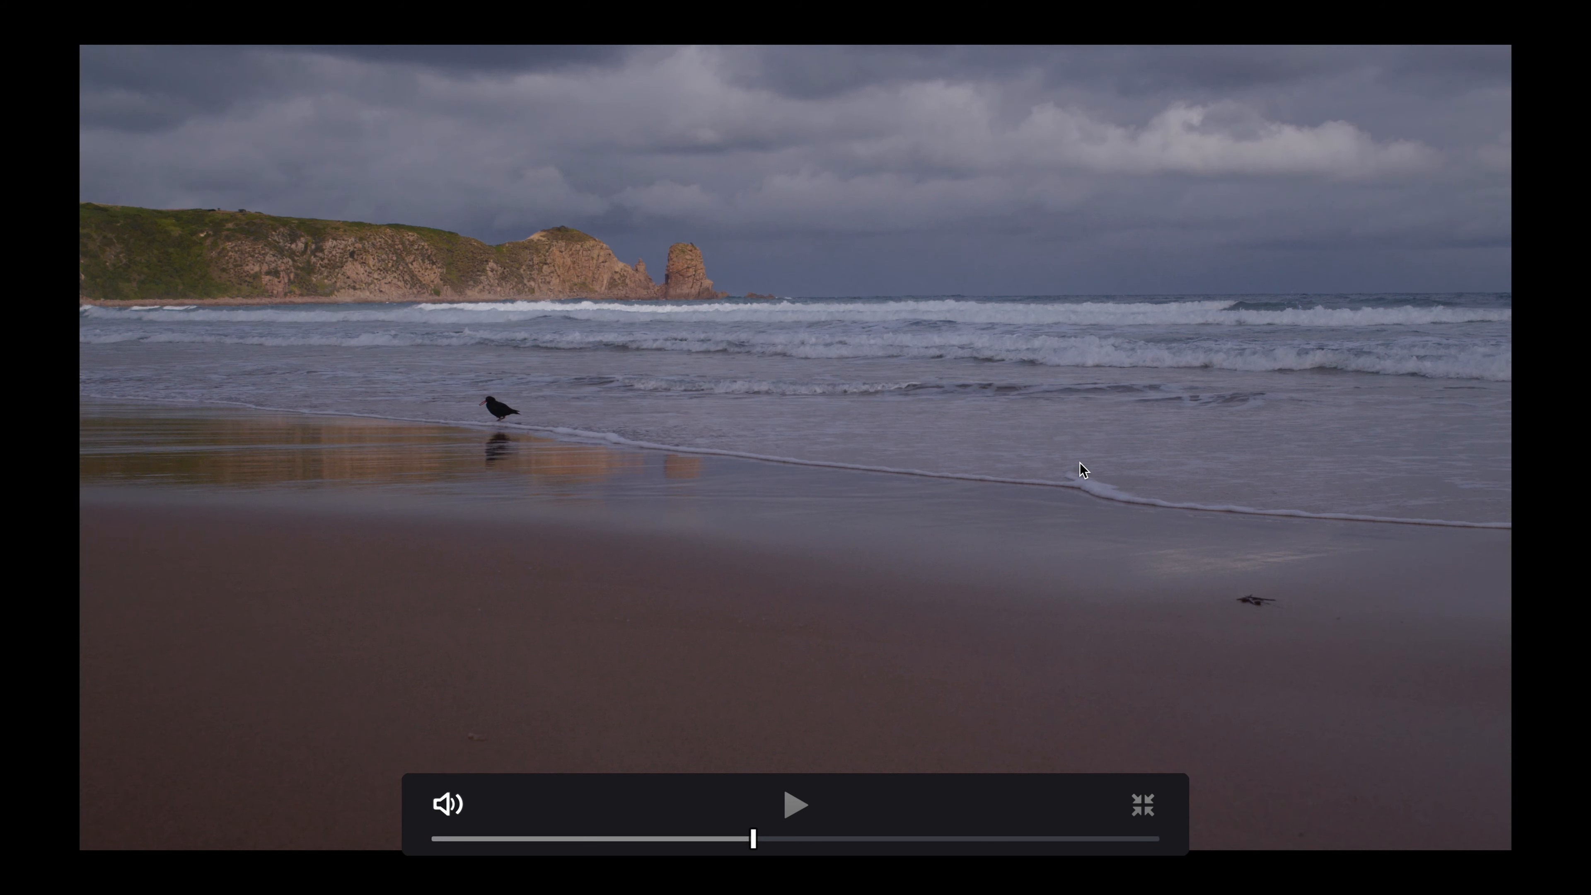
key("super+f")
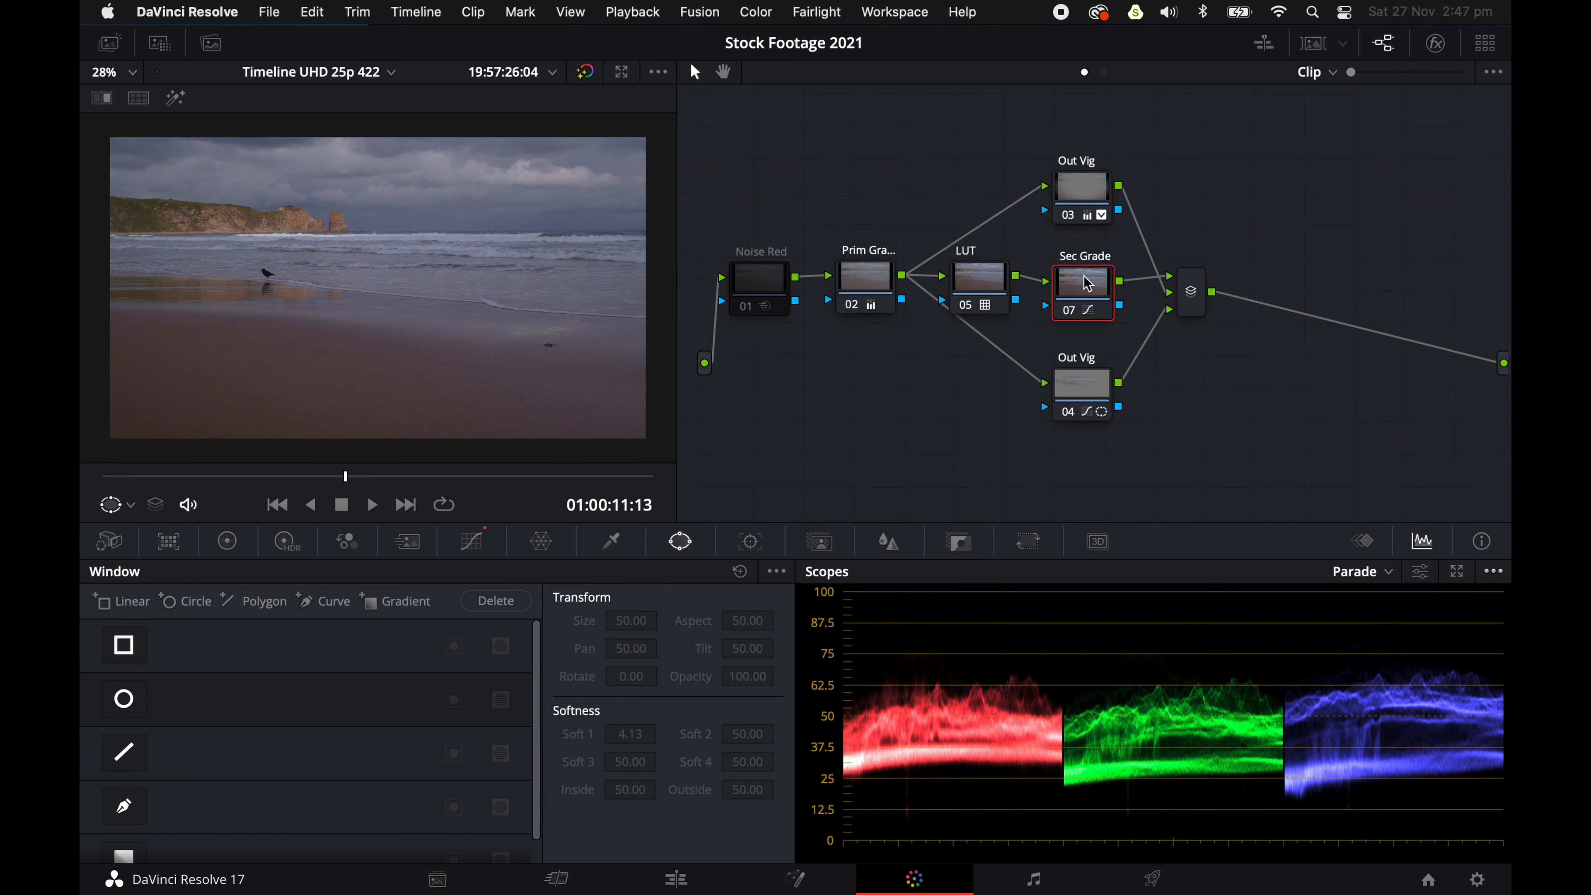
Raise the highlight point and slightly lower the shadow point on the Sec Grade node's Custom curve
left_click(476, 551)
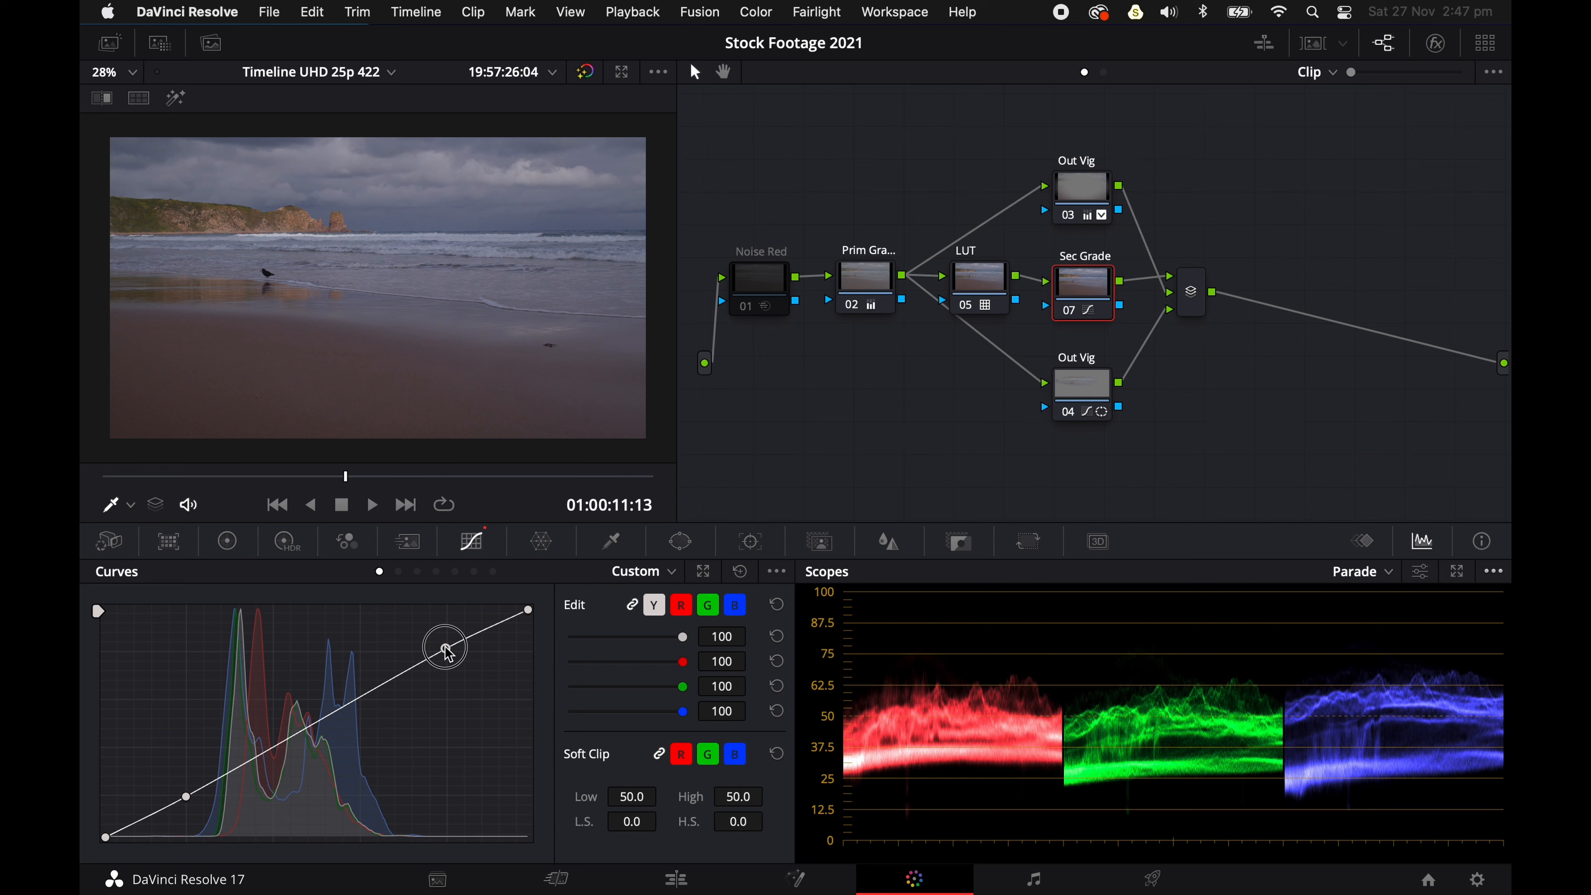
left_click_drag(448, 653, 447, 652)
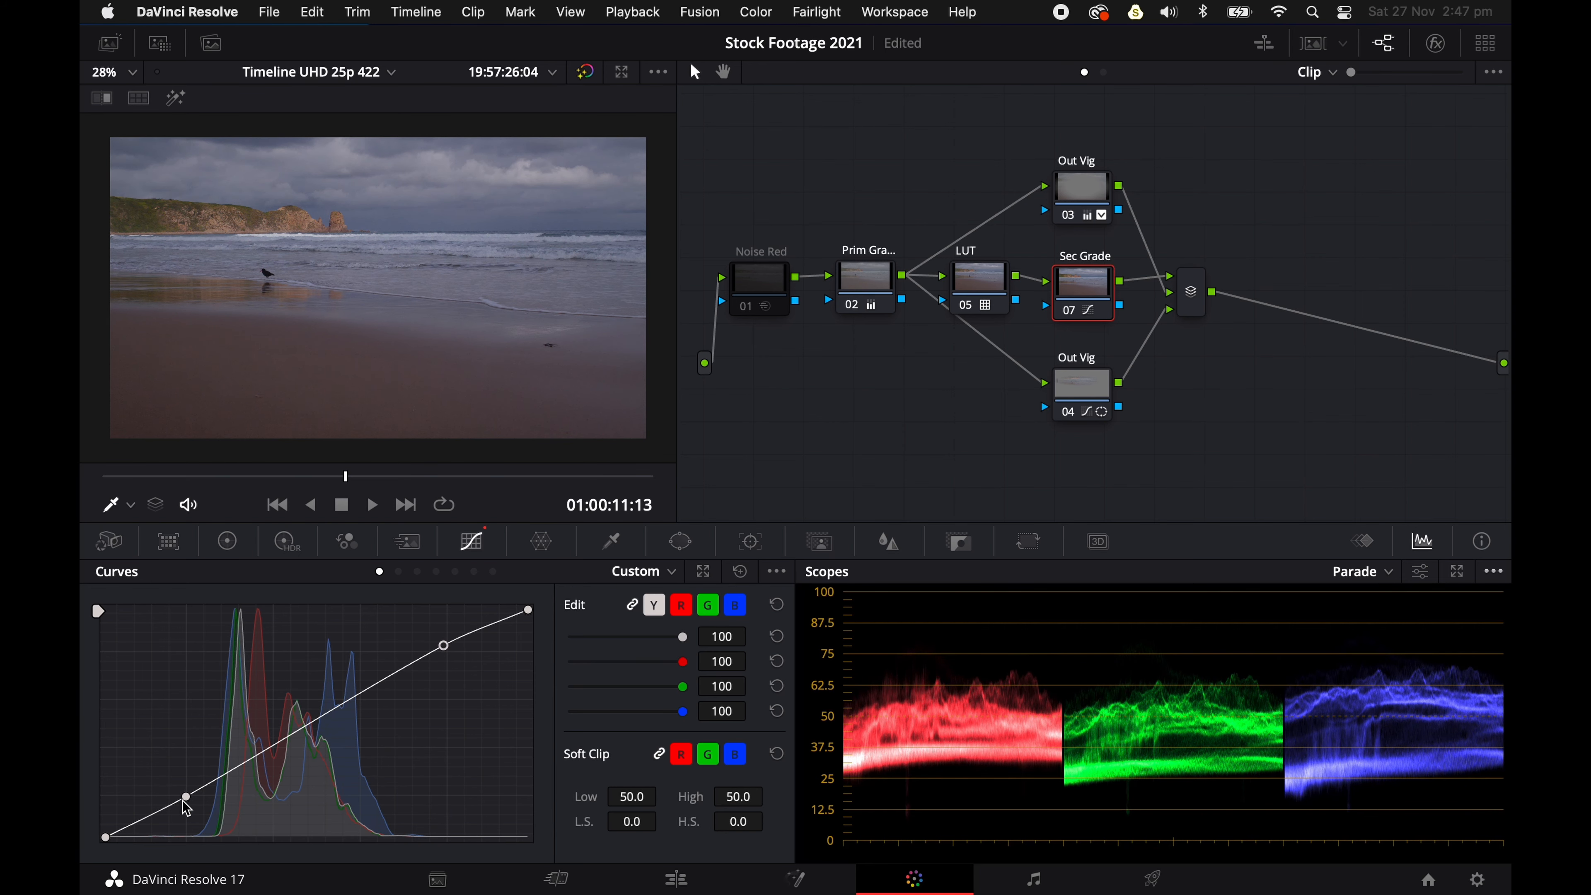
left_click_drag(184, 803, 187, 801)
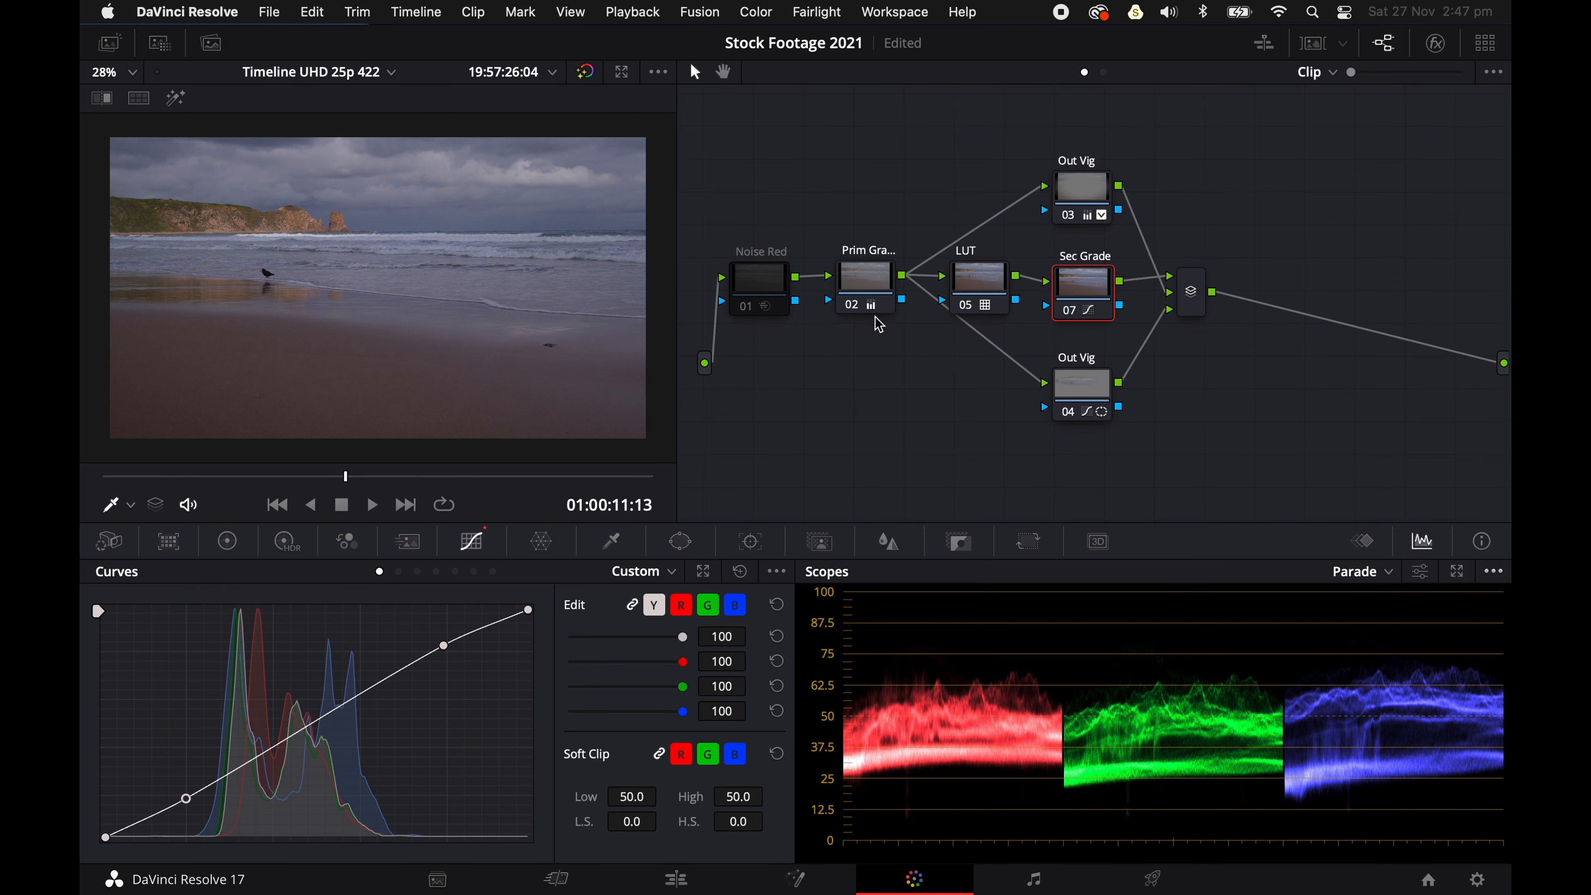
Set the primary grade node's Color Boost to 3.00 and check the image full screen
left_click(867, 276)
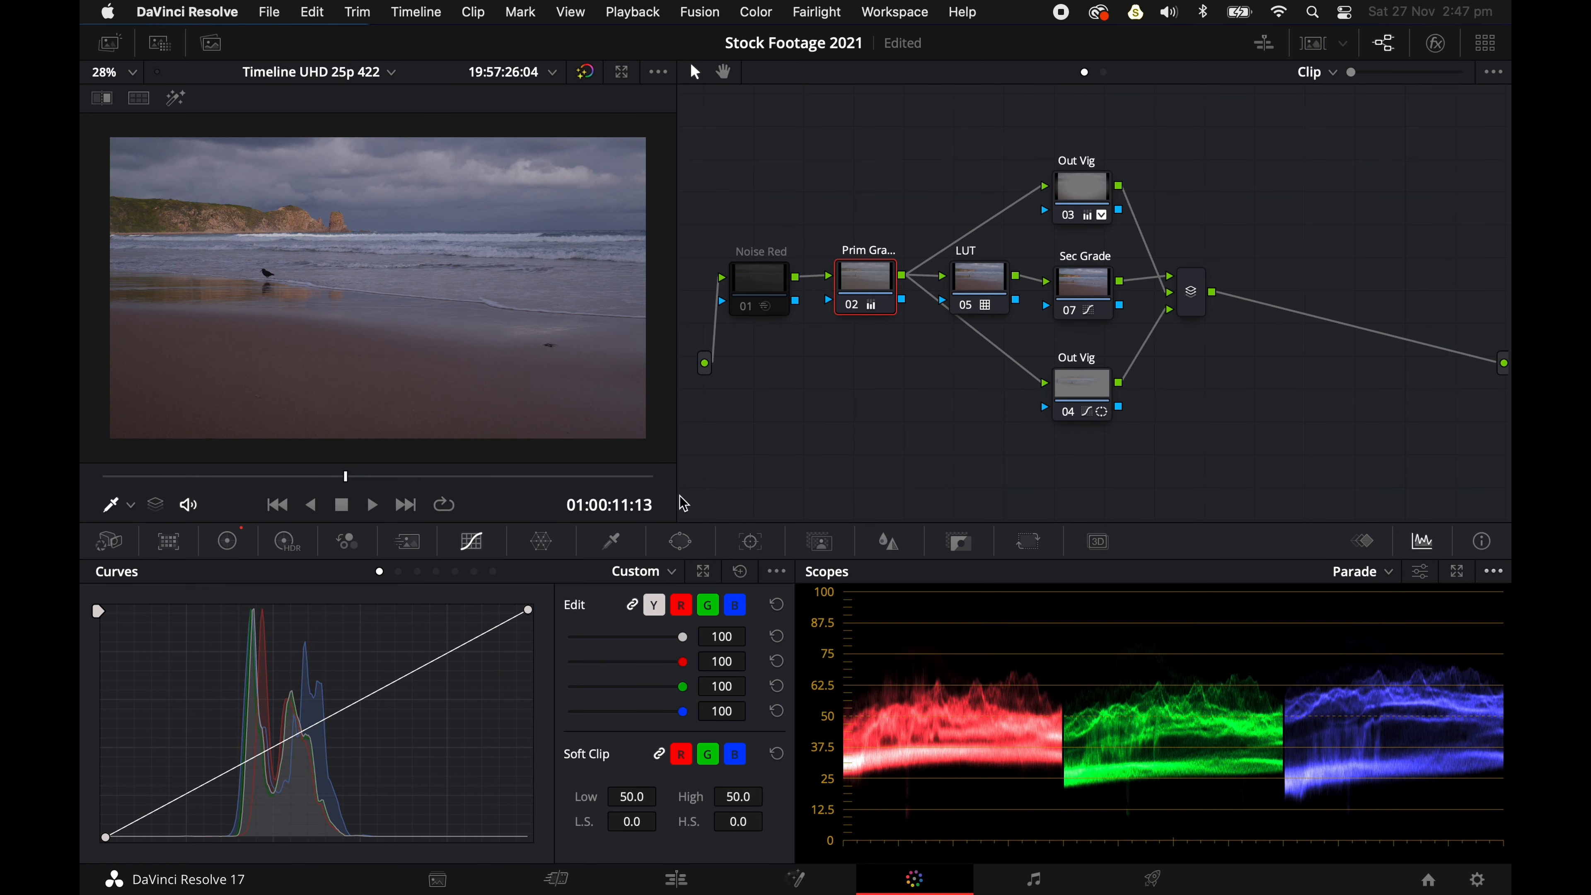
left_click(229, 546)
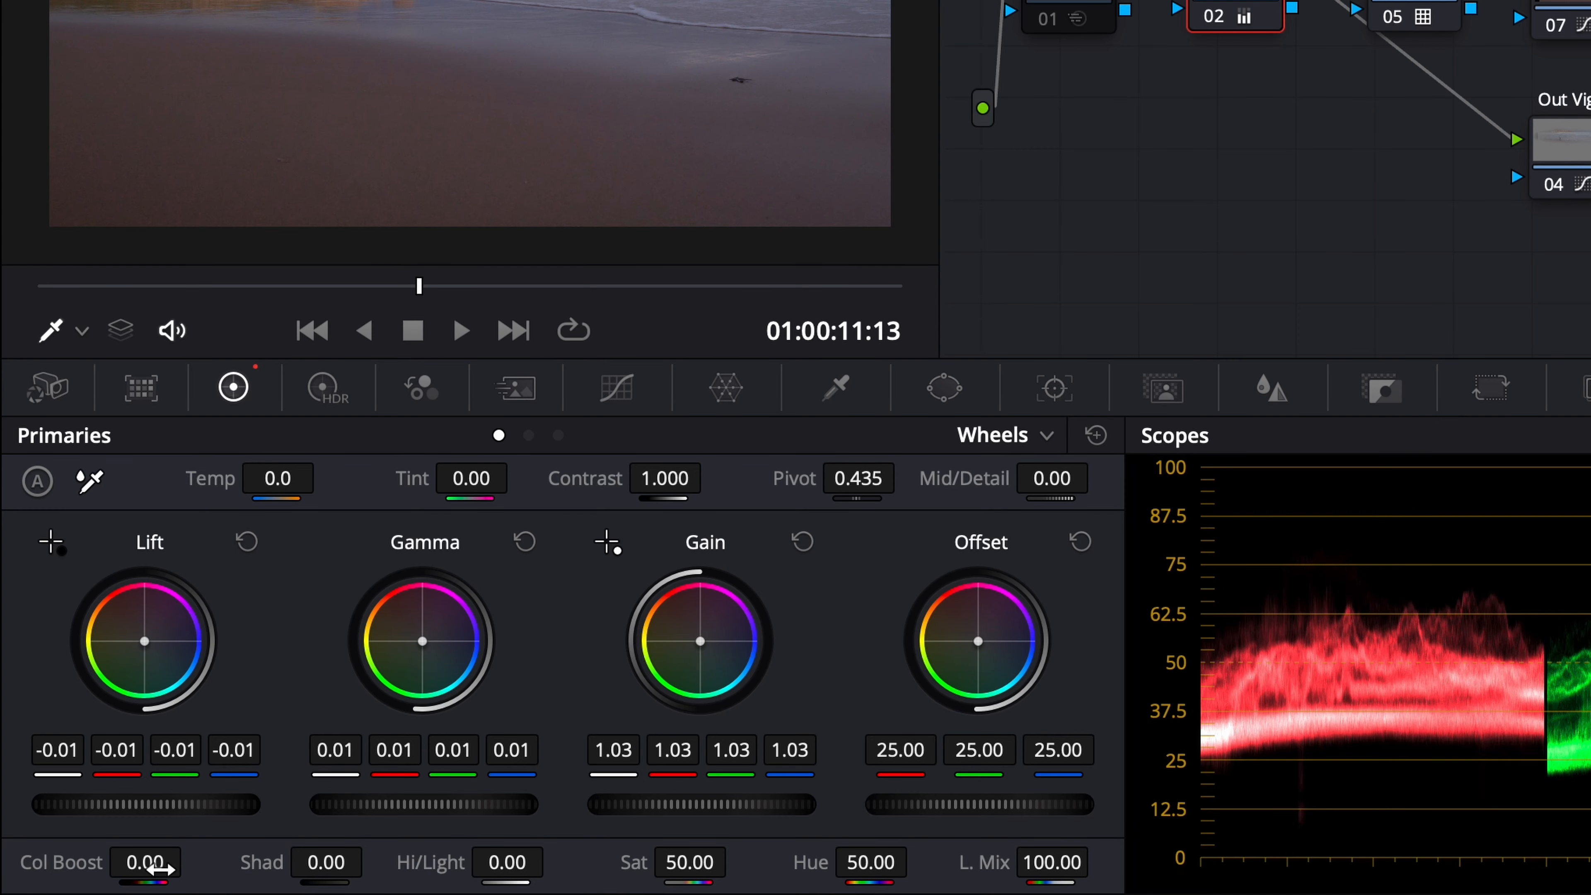
scroll(152, 868, "up", 4)
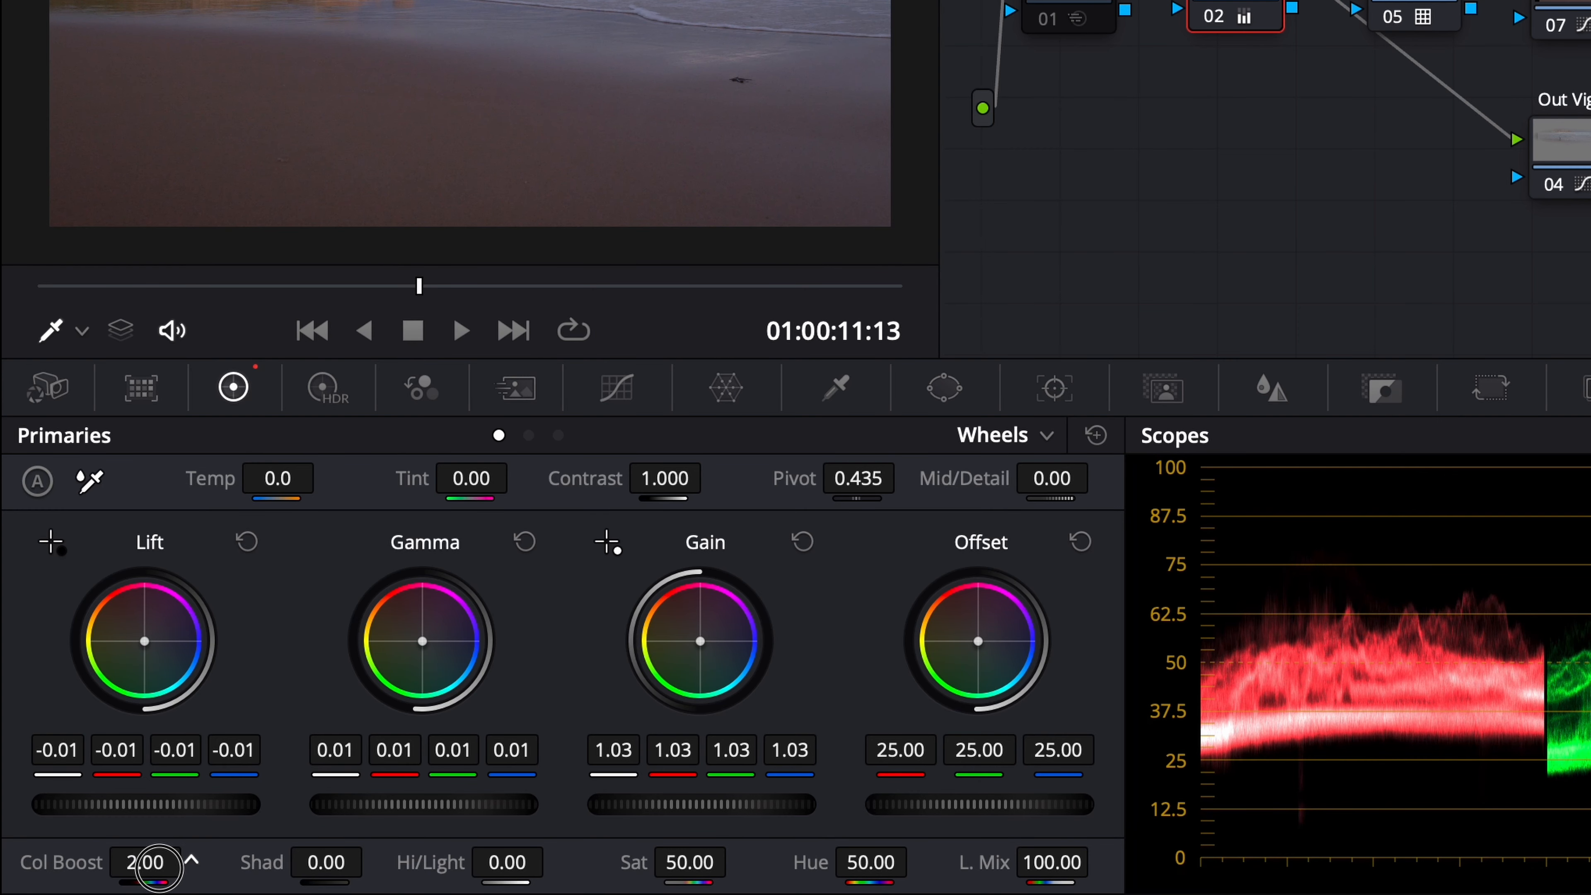
scroll(158, 868, "up", 2)
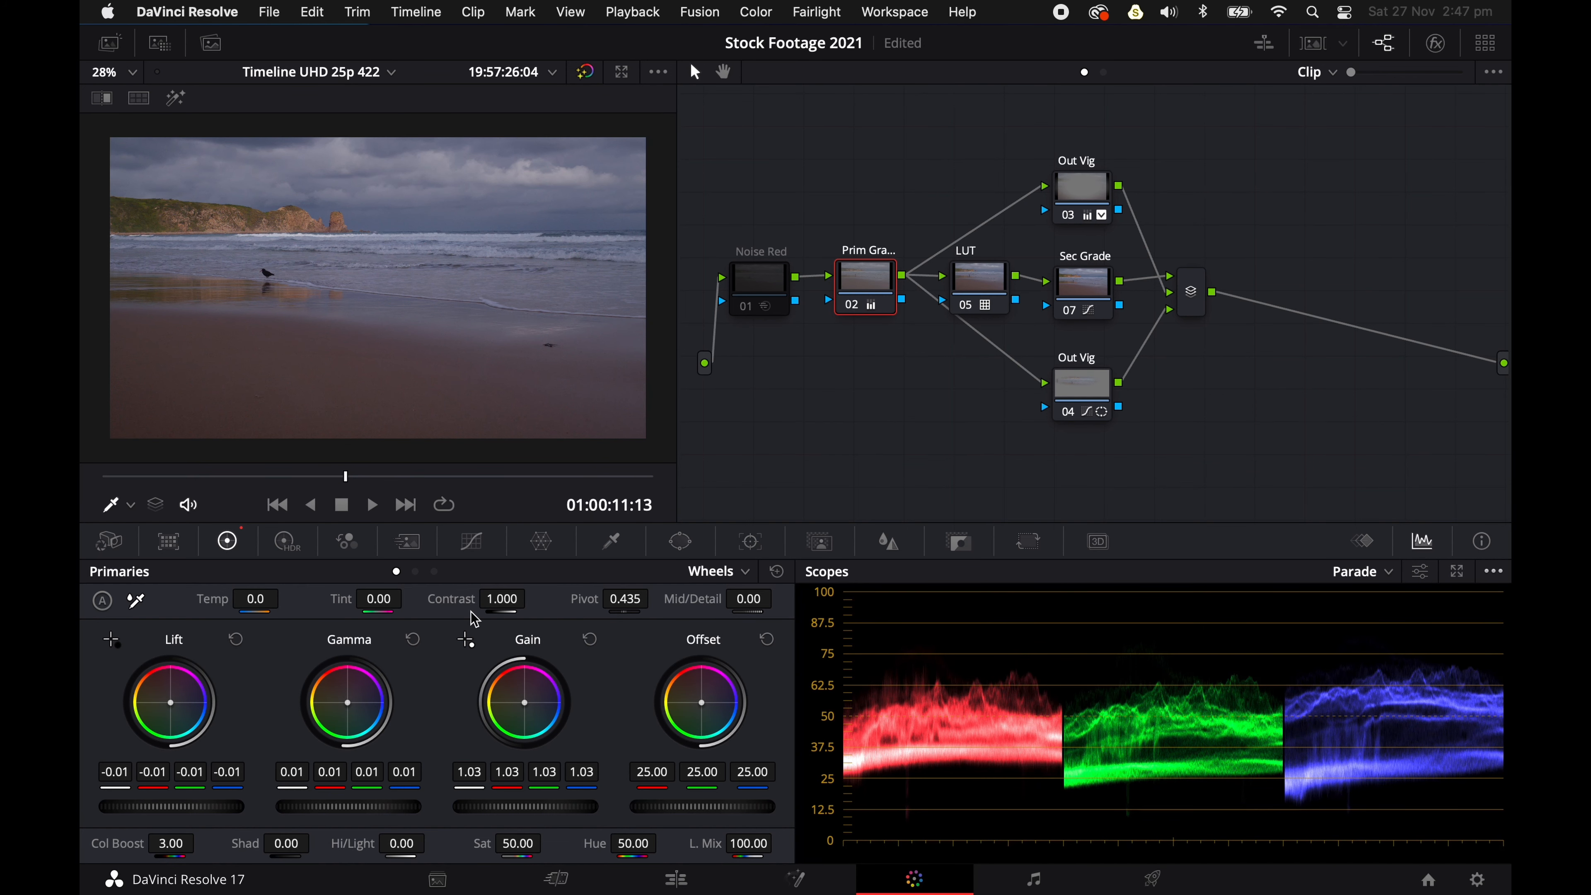
key("super+f")
key("super+f")
Increase the primary grade node's Color Boost to 13.50 and check the image full screen
left_click_drag(179, 843, 206, 840)
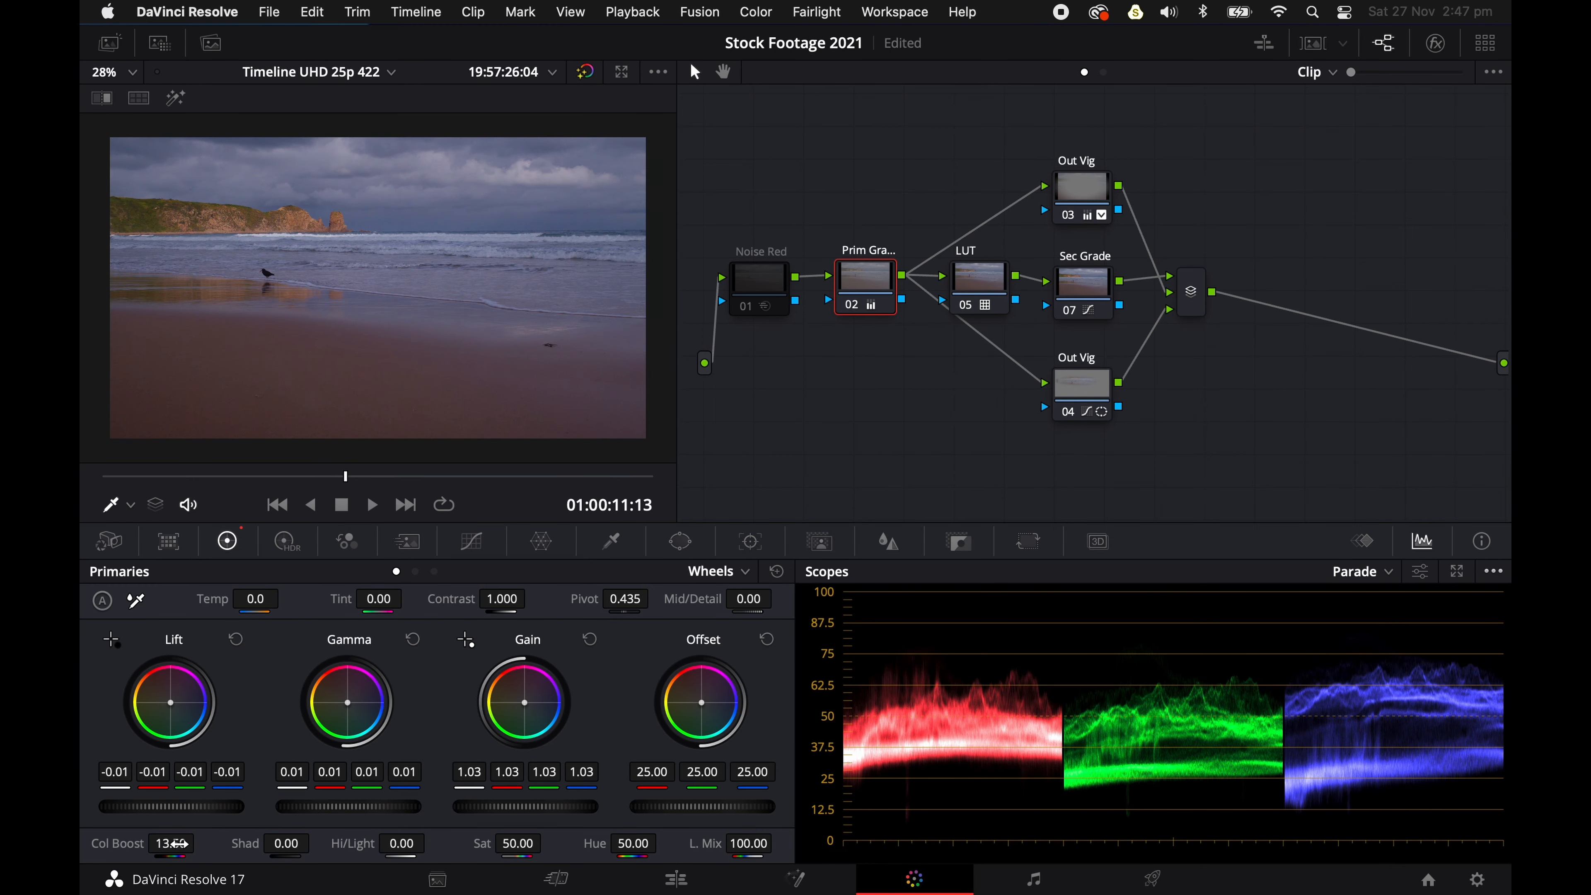
key("super+f")
mouse_move(480, 509)
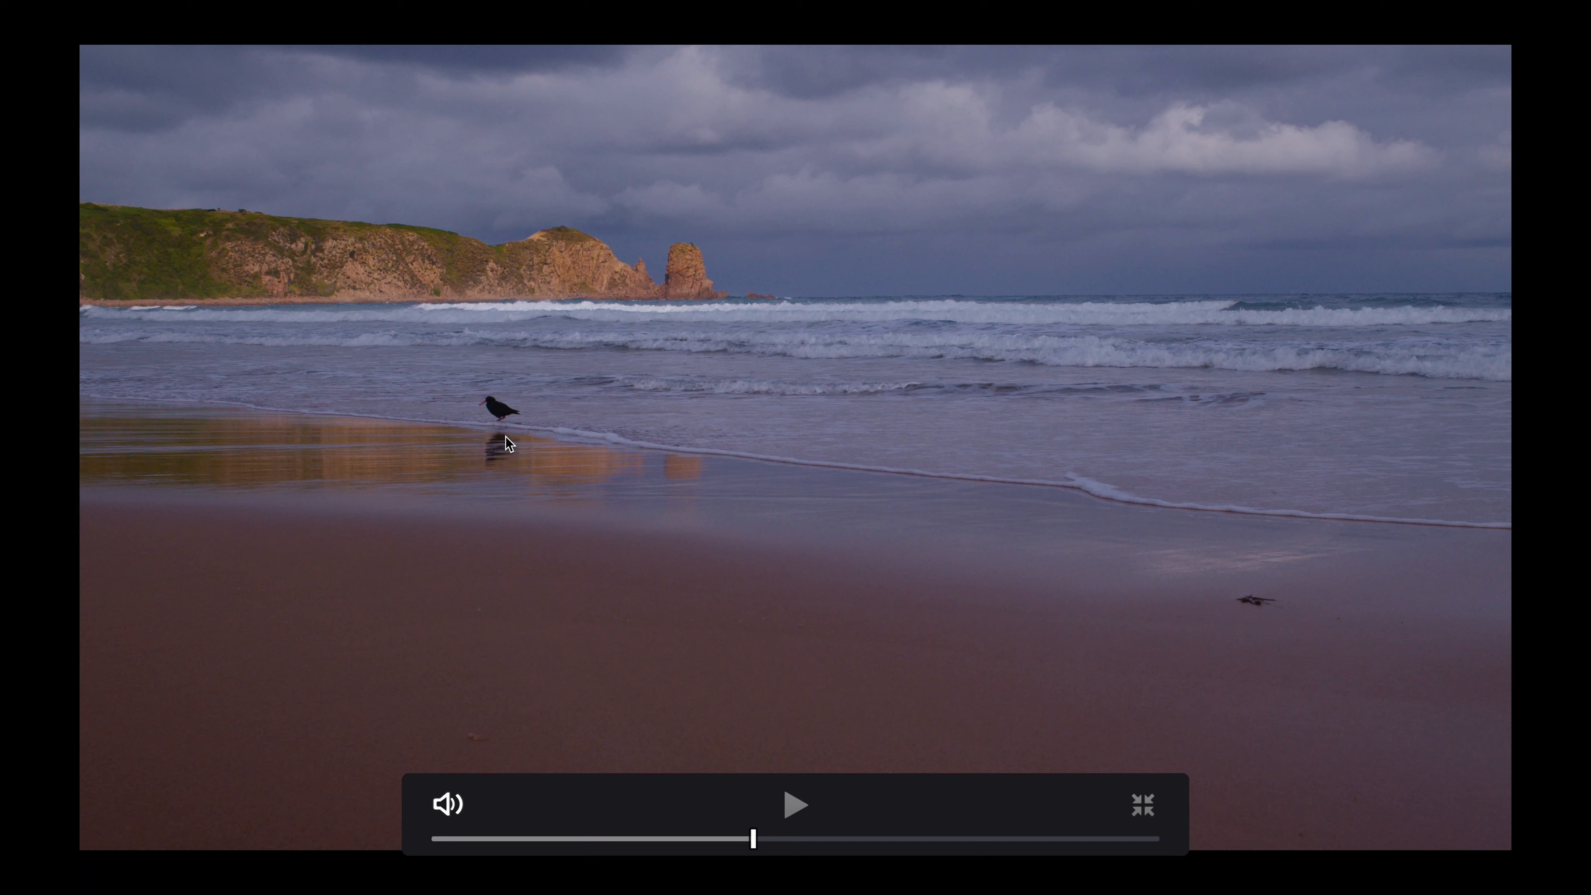
key("super+f")
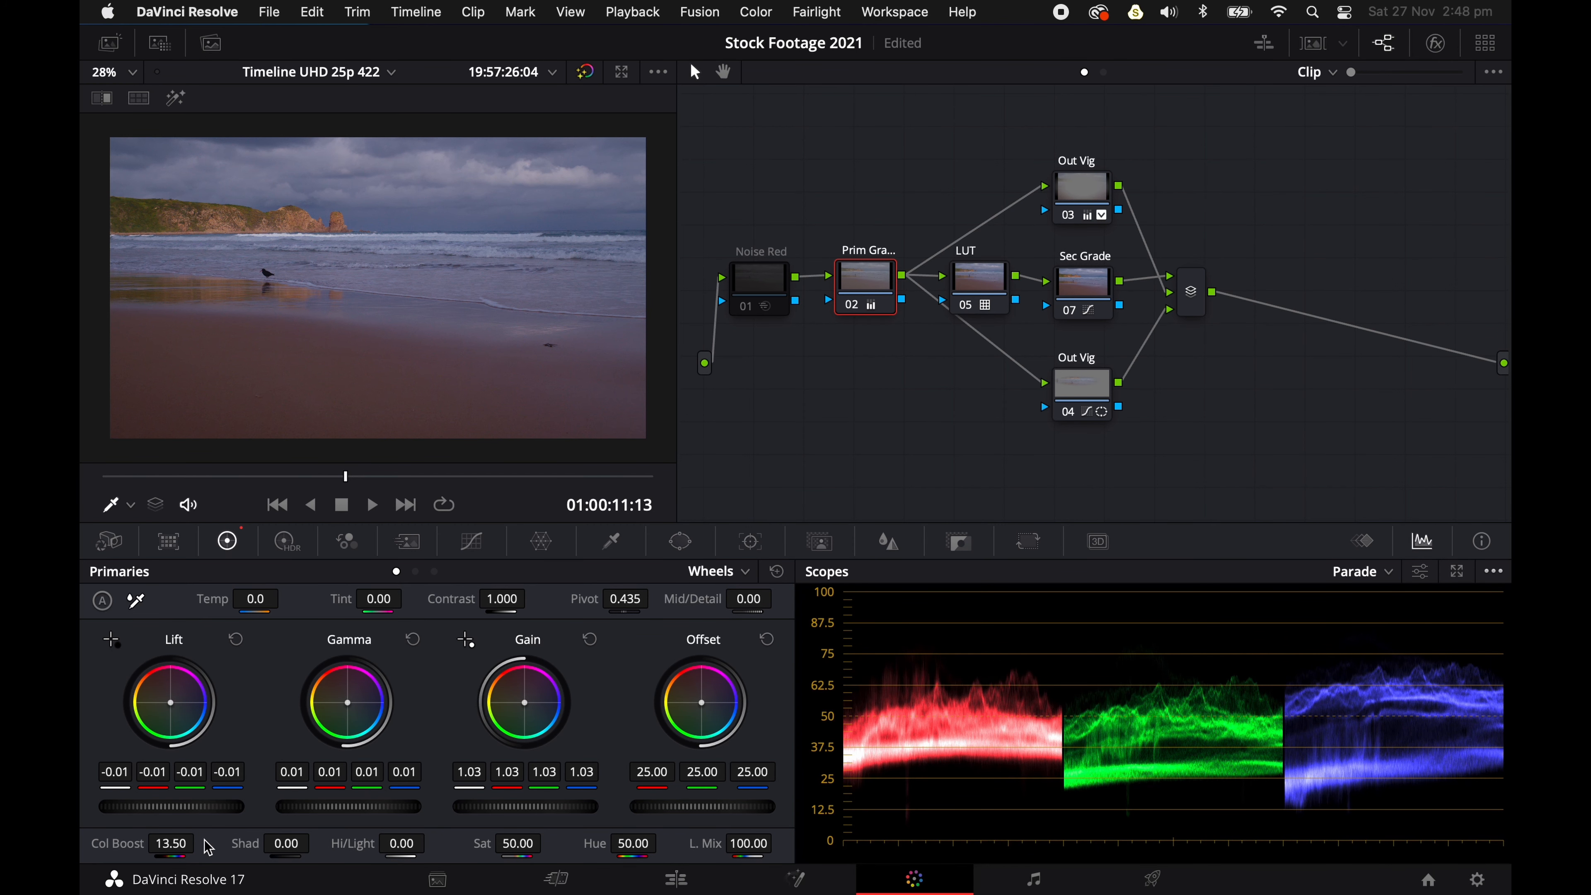
Set the primary grade node's Color Boost to 5.00 and check the image full screen
left_click_drag(182, 843, 163, 851)
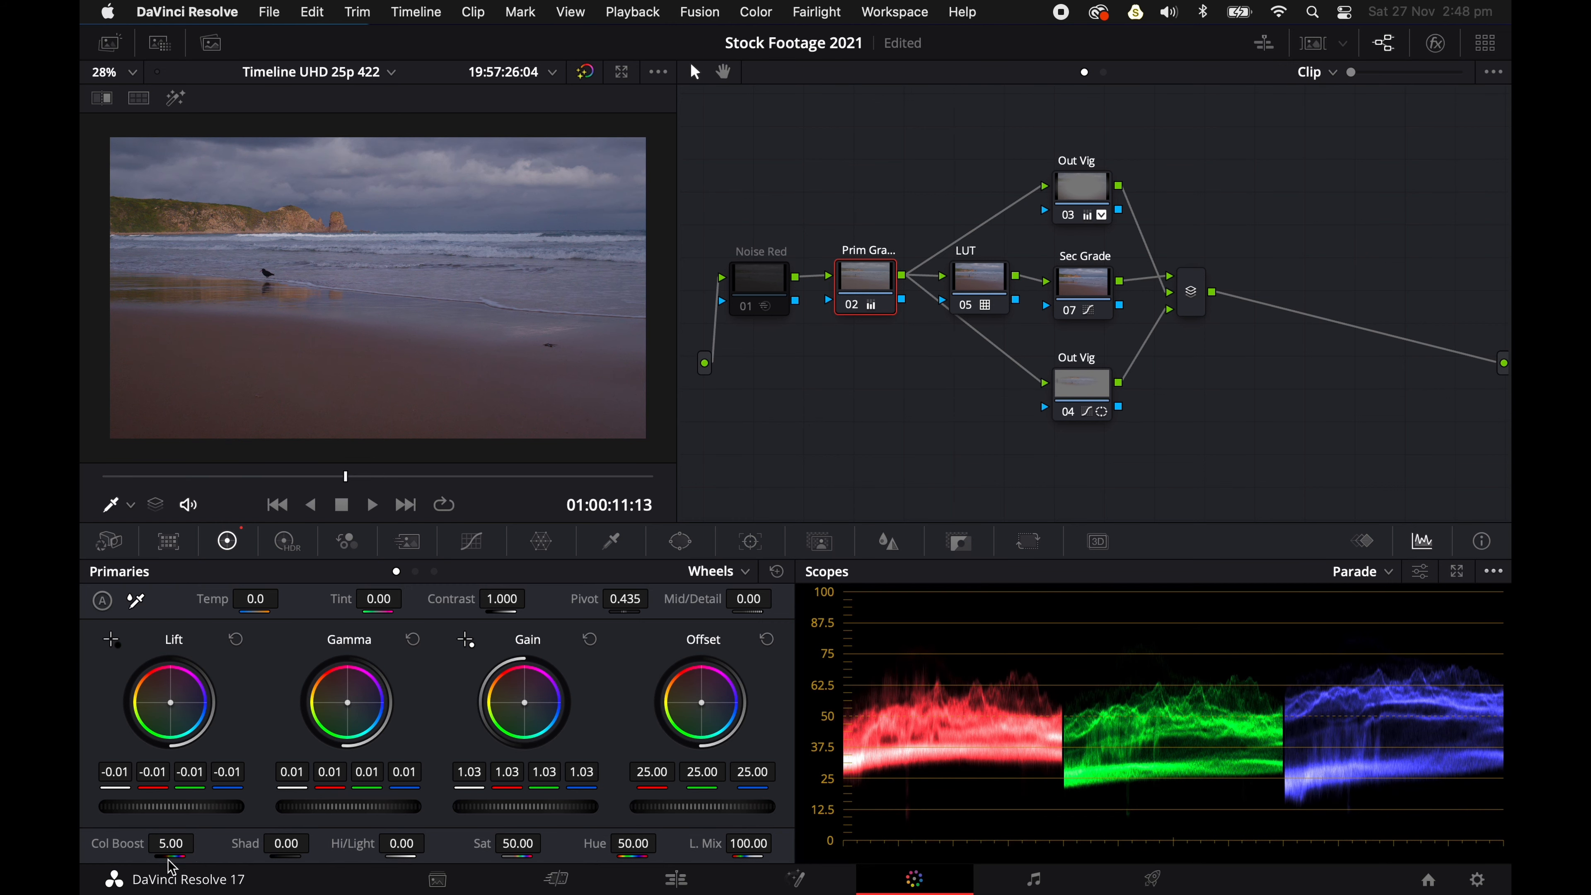
key("super+f")
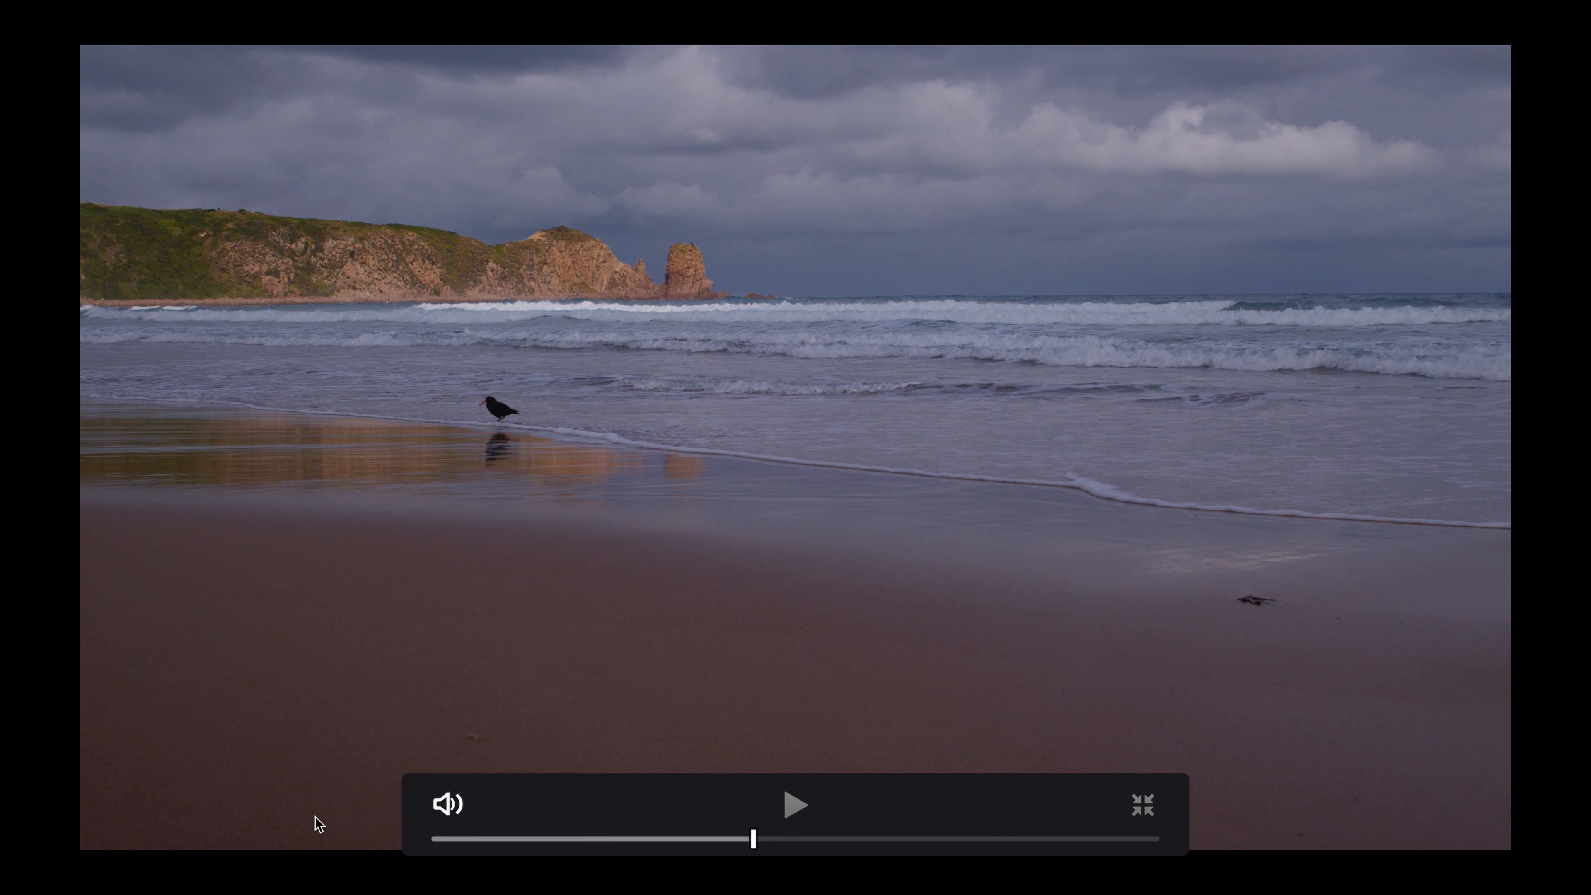
key("super+f")
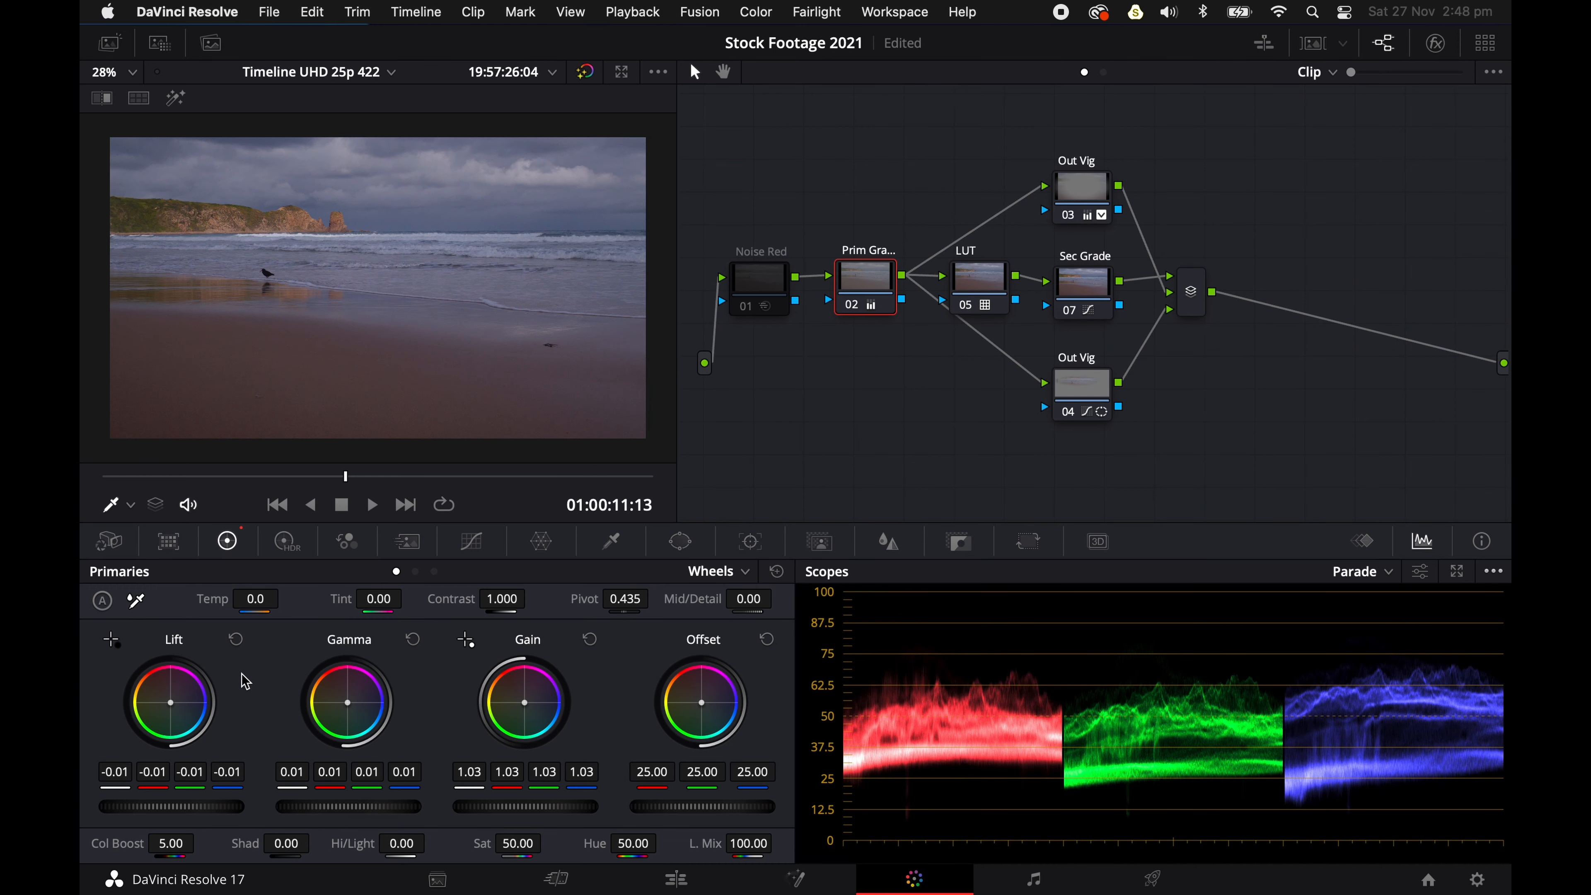
key("super+f")
key("Escape")
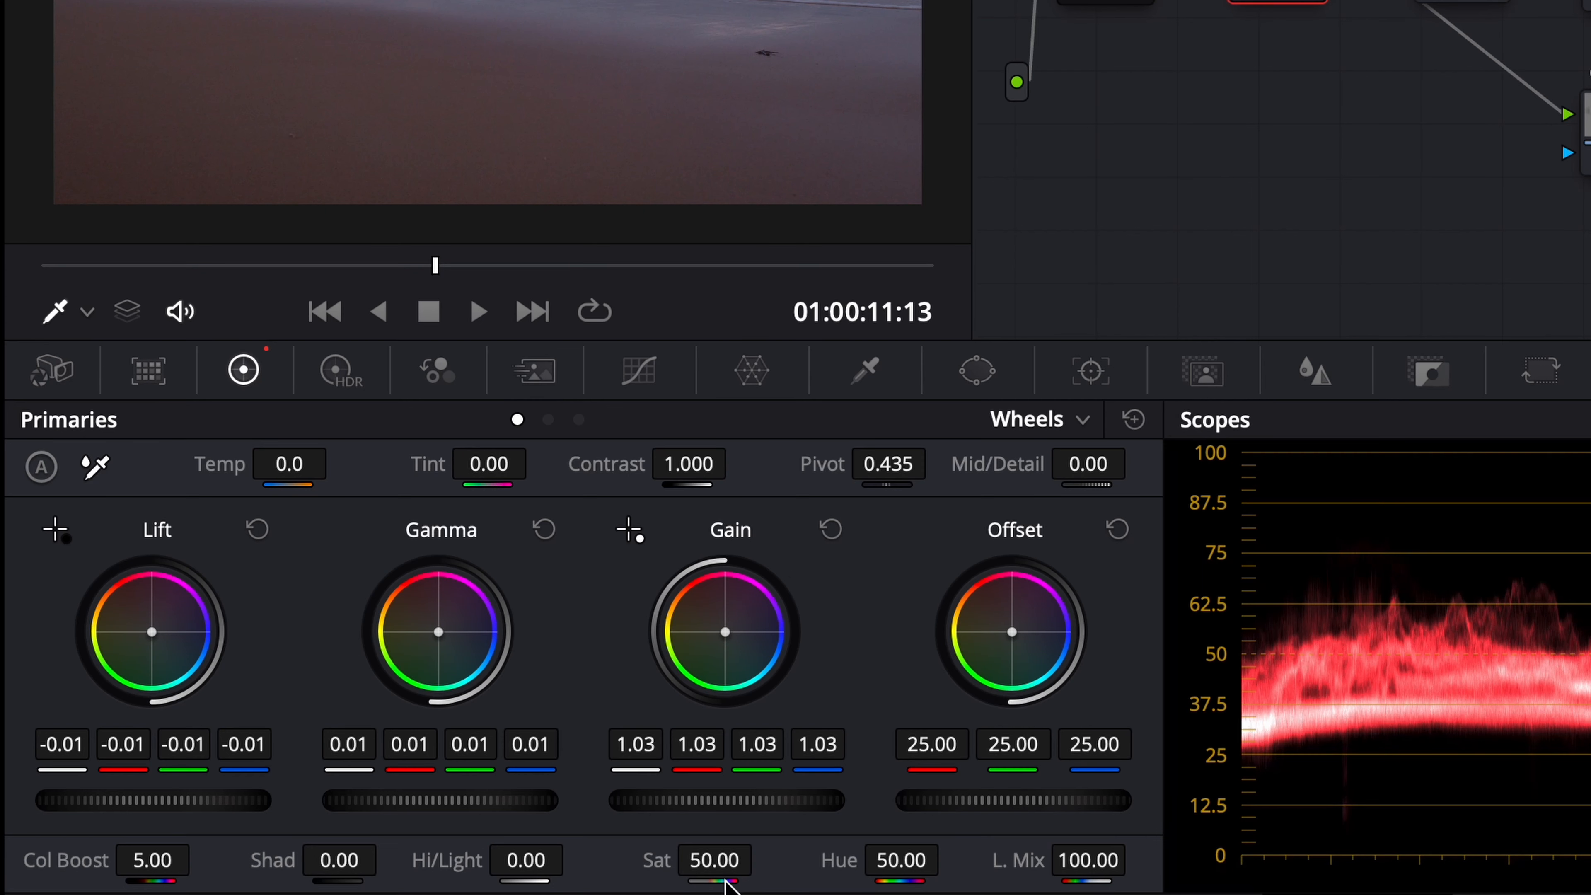
Set the primary grade node's saturation to 55.00 and check the image full screen
left_click_drag(530, 851, 533, 850)
left_click_drag(735, 868, 764, 849)
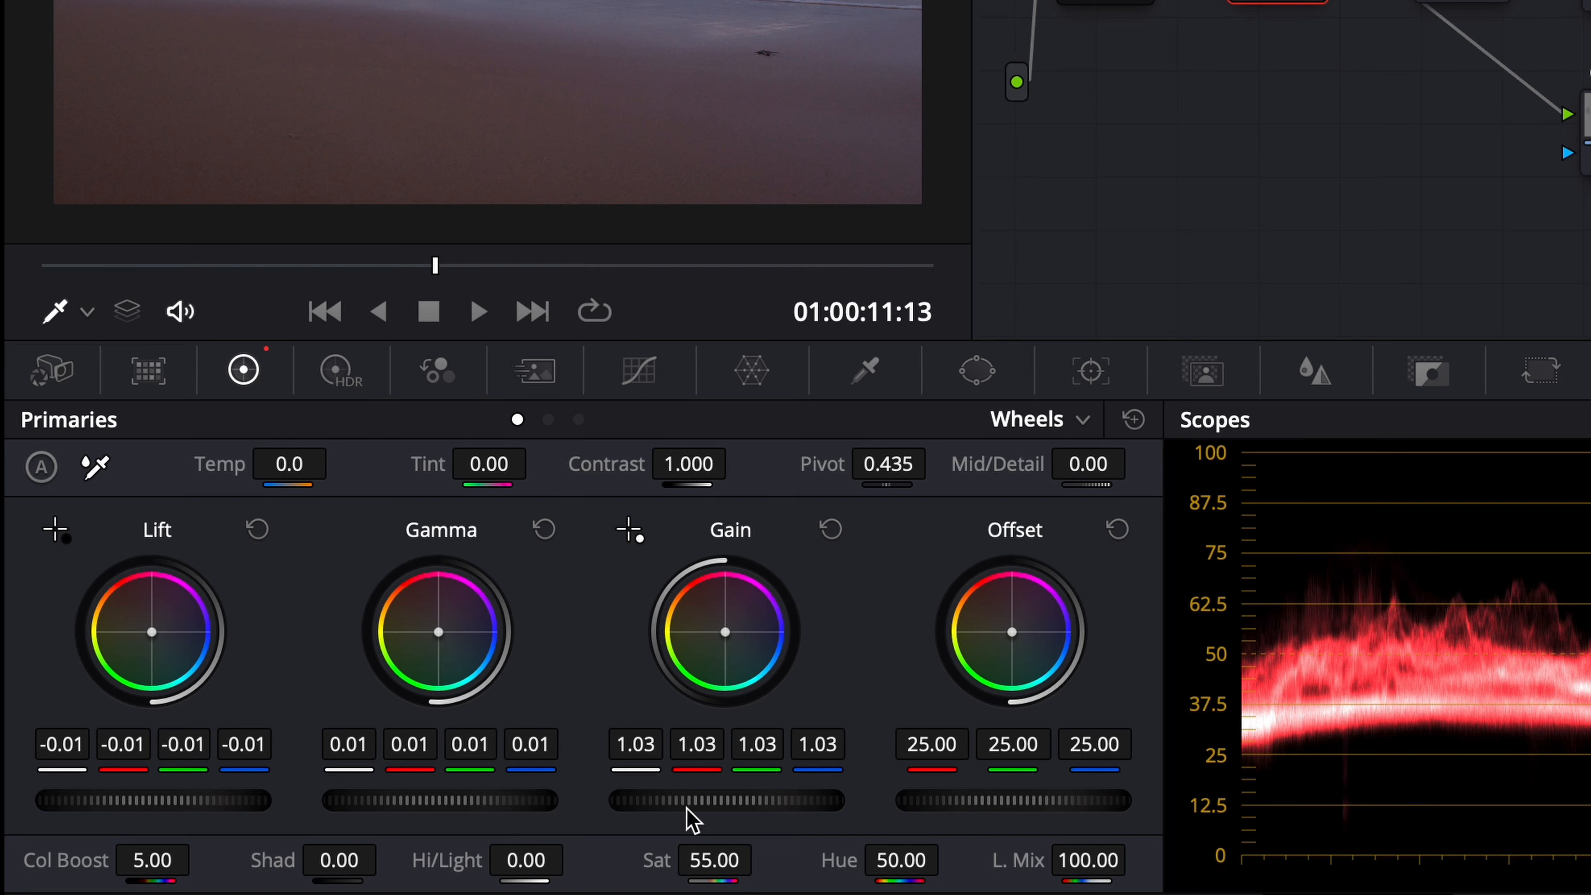
key("ctrl+f")
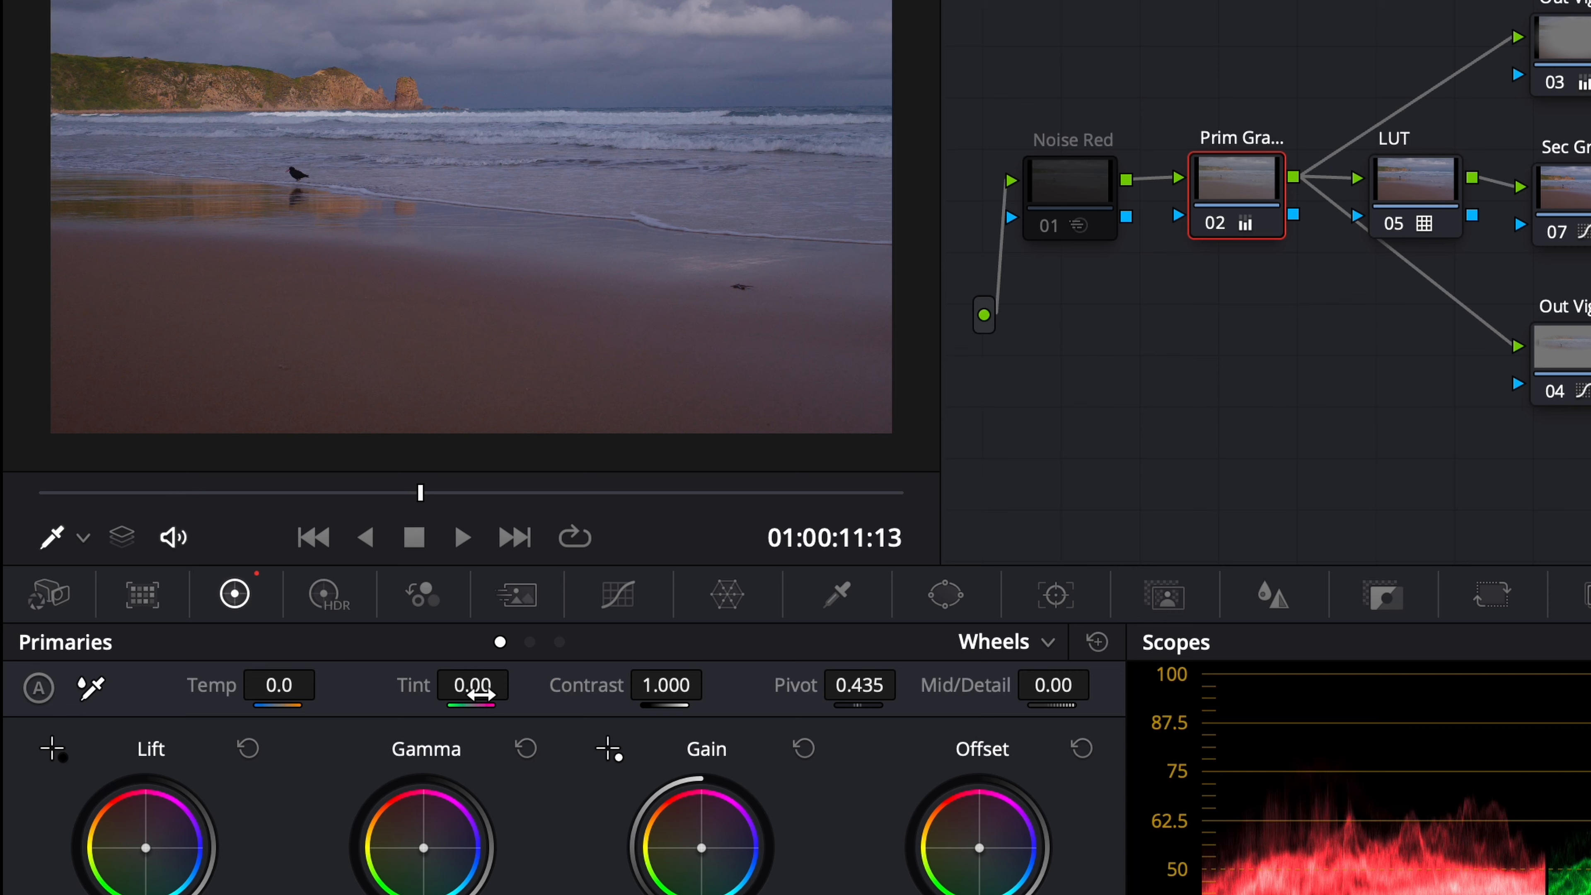
Set the primary grade node's Tint to -7.00 and check the image full screen
mouse_move(482, 693)
left_mouse_down()
mouse_move(391, 711)
mouse_move(461, 686)
left_mouse_up()
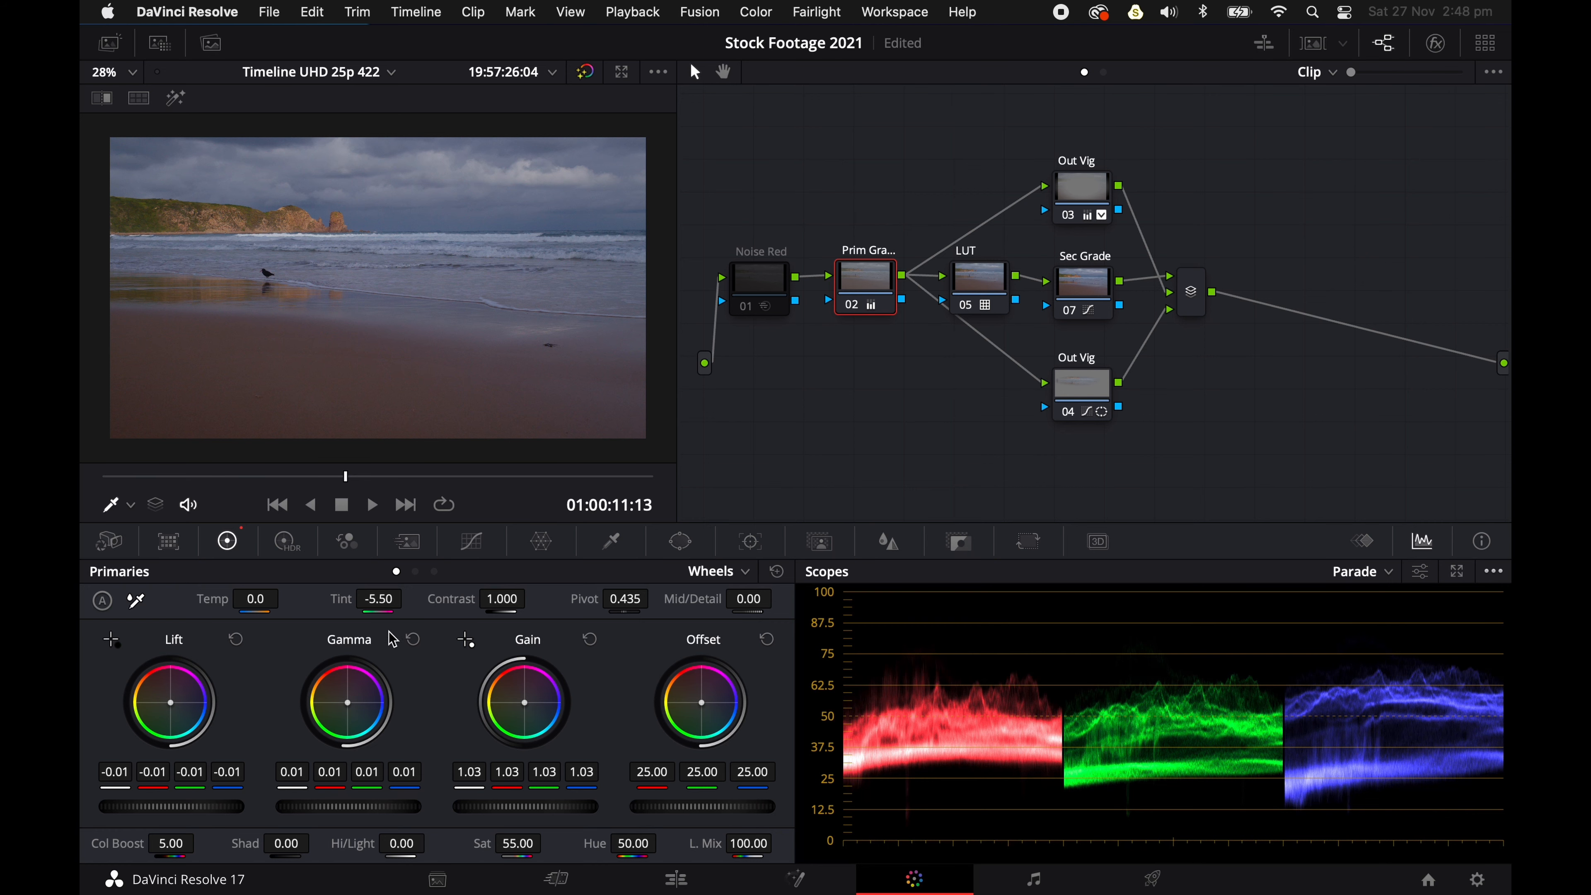
left_click_drag(378, 603, 377, 601)
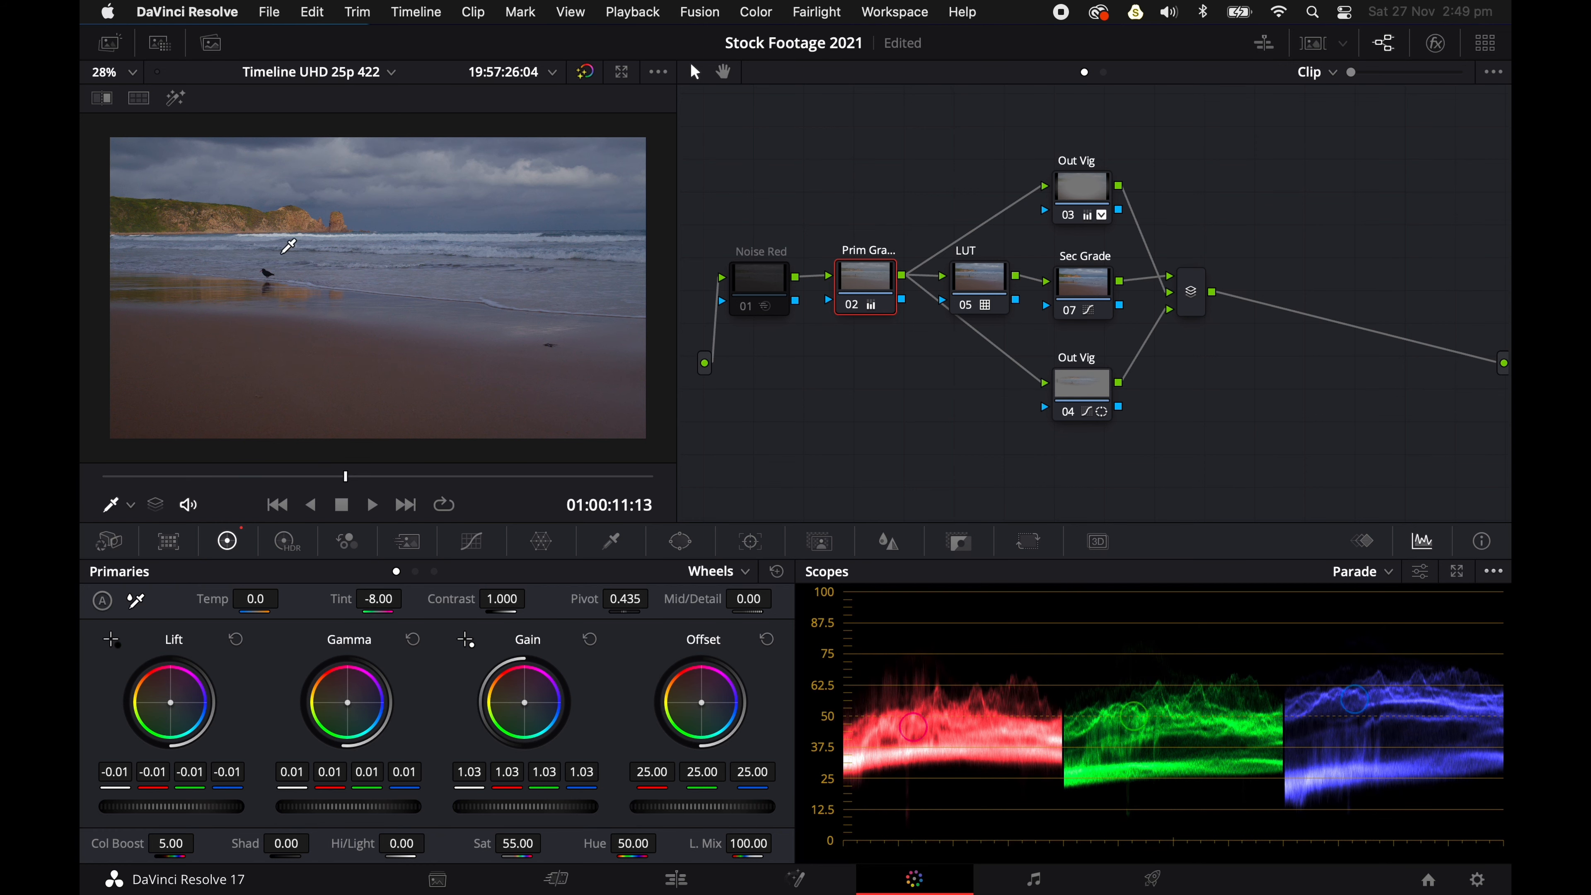
left_click_drag(388, 604, 380, 607)
left_click_drag(385, 600, 382, 599)
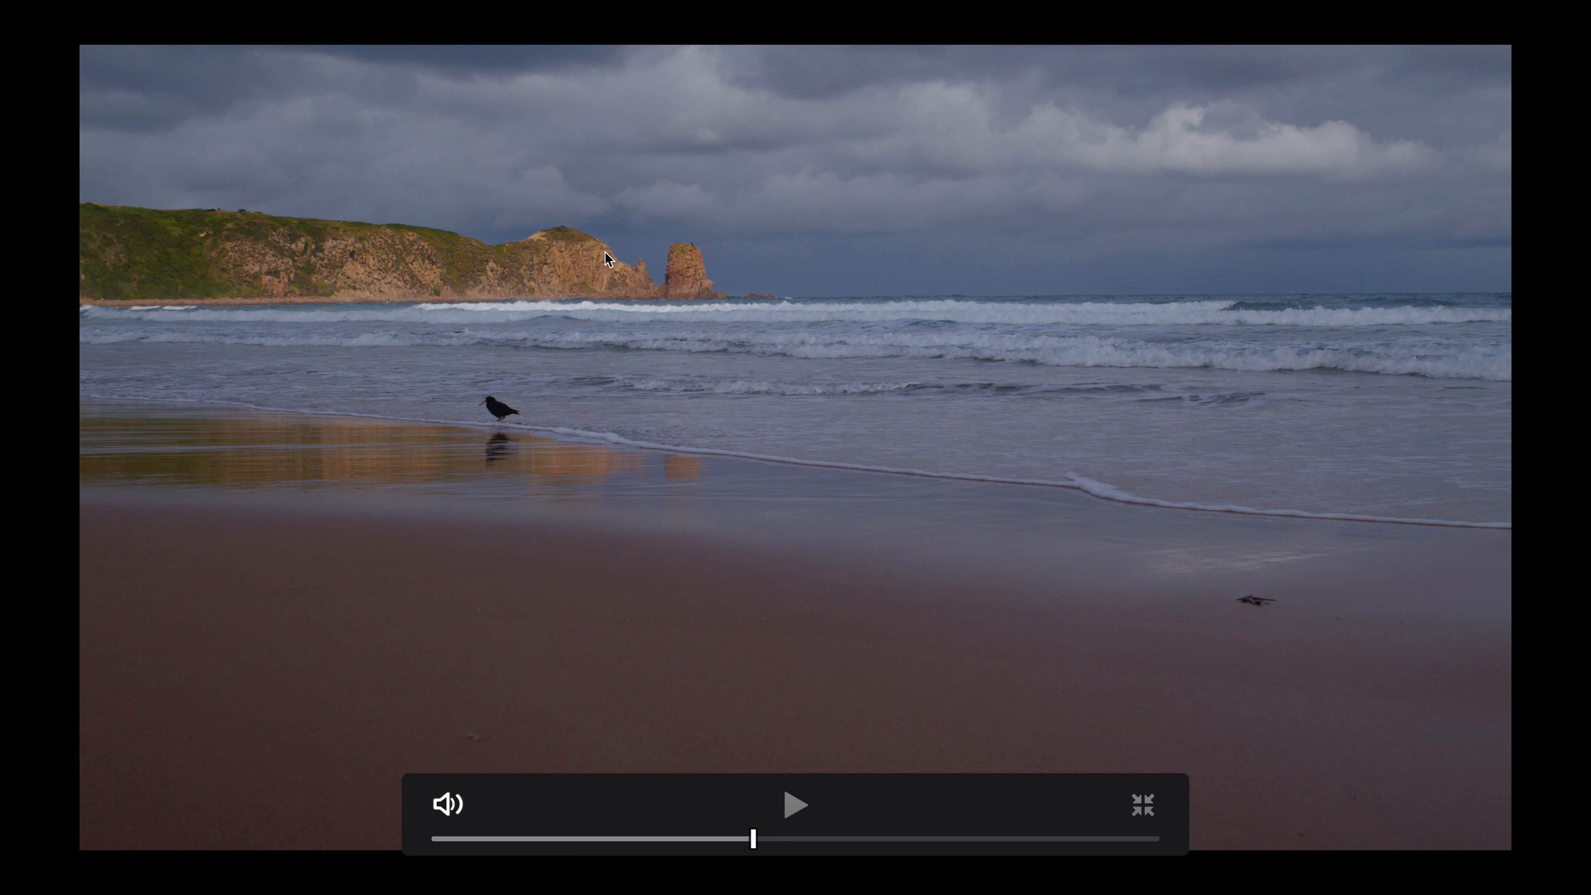
key("Escape")
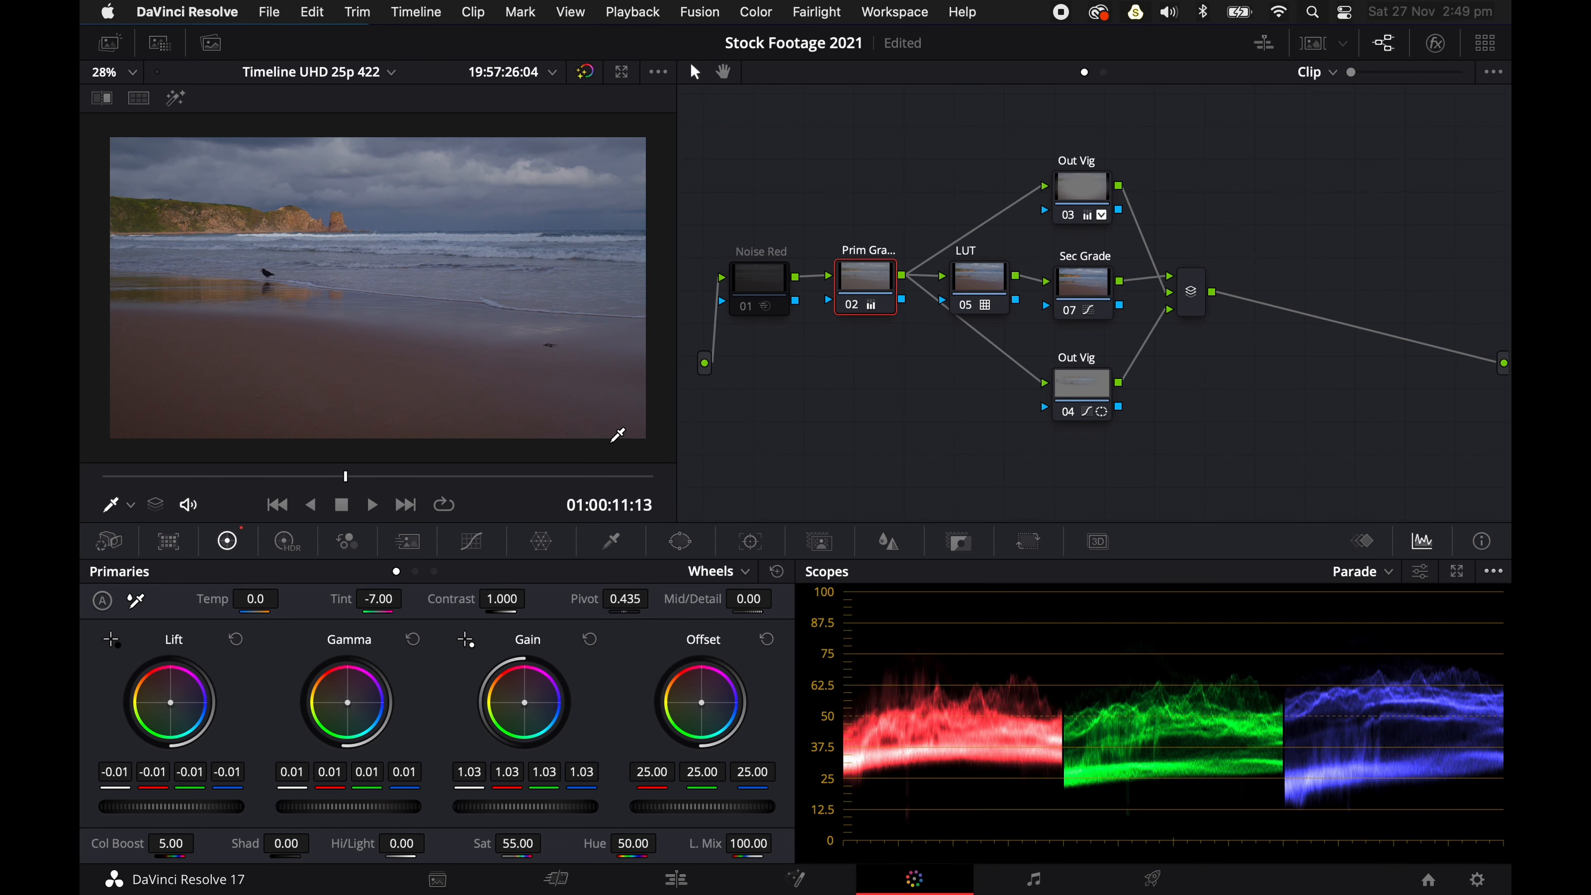
Review the clip's Camera Raw settings and the full-screen image, and return to the primaries wheels
left_click(109, 542)
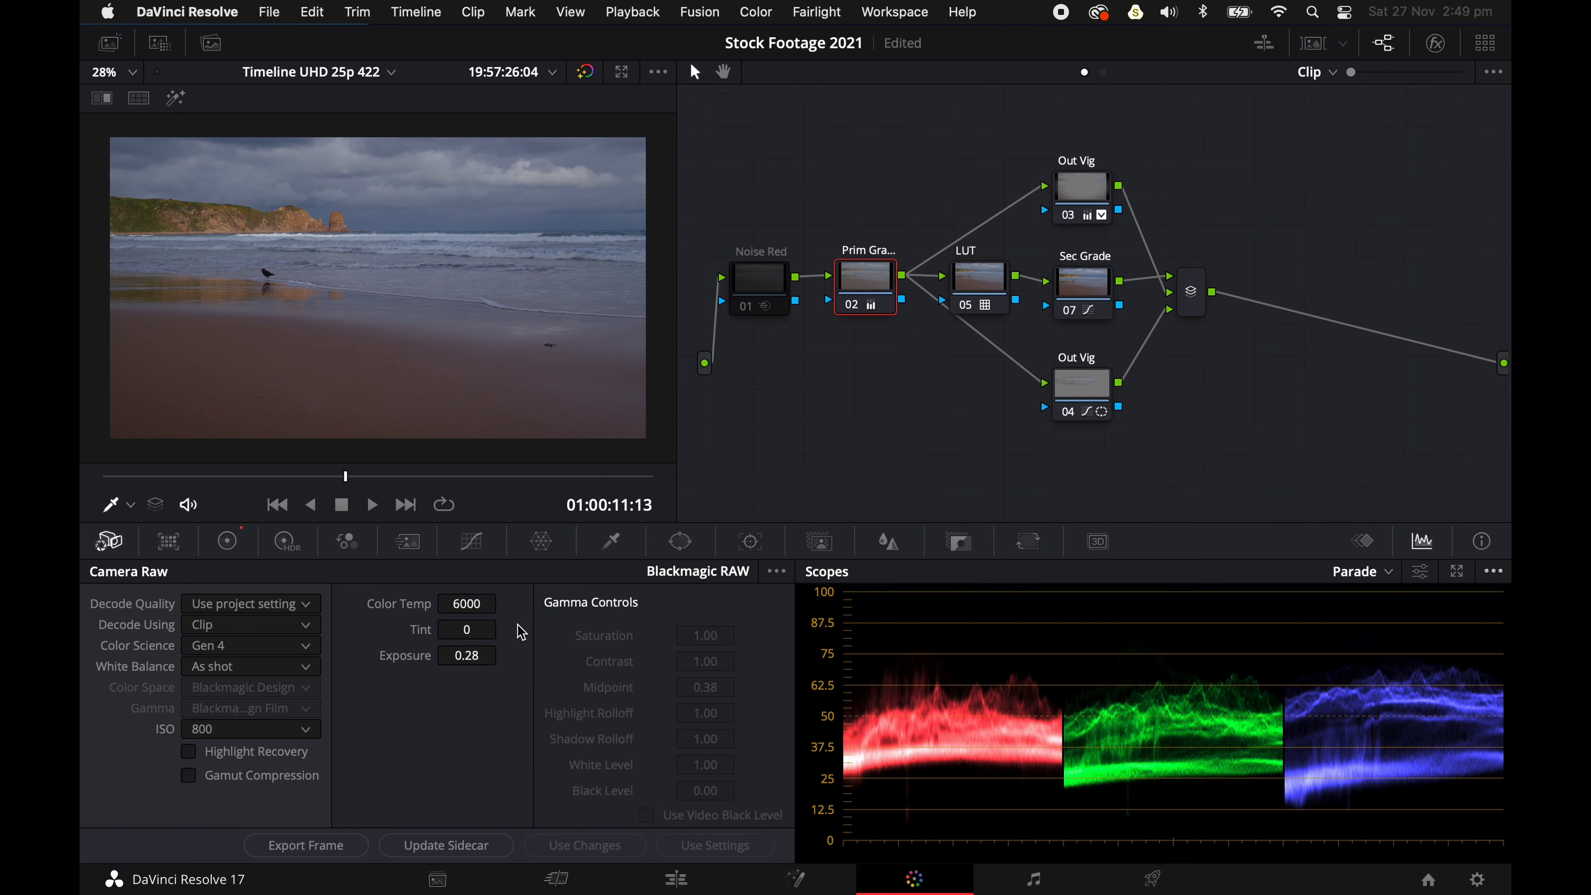
key("super+f")
key("Escape")
left_click(228, 541)
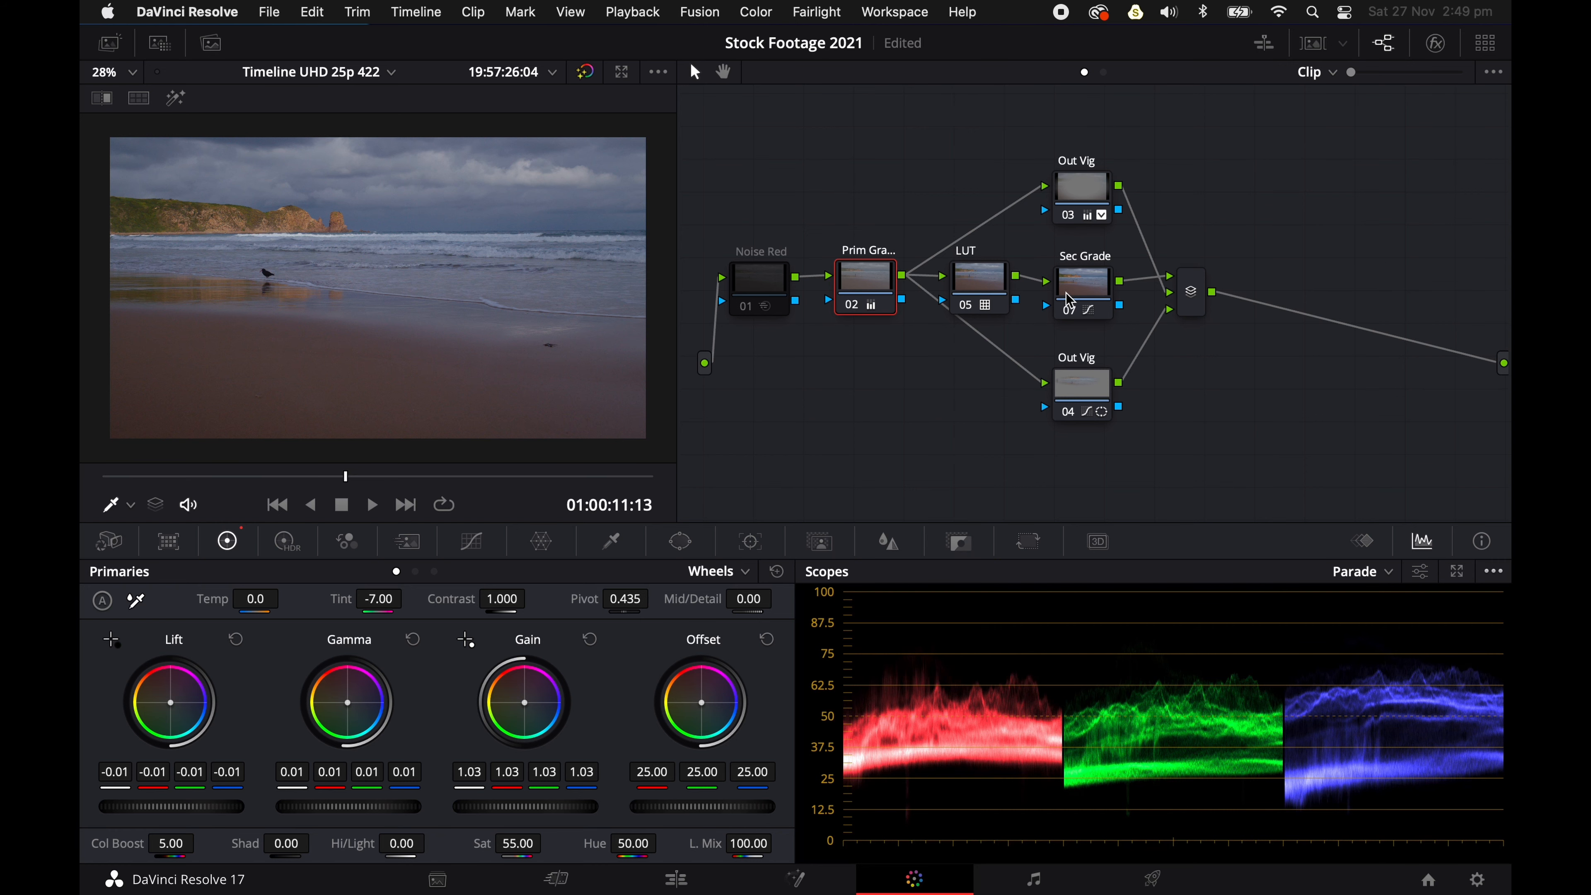
Add a midtone point and an upper highlight point to the Sec Grade node's Custom curve and adjust them slightly
mouse_move(1074, 295)
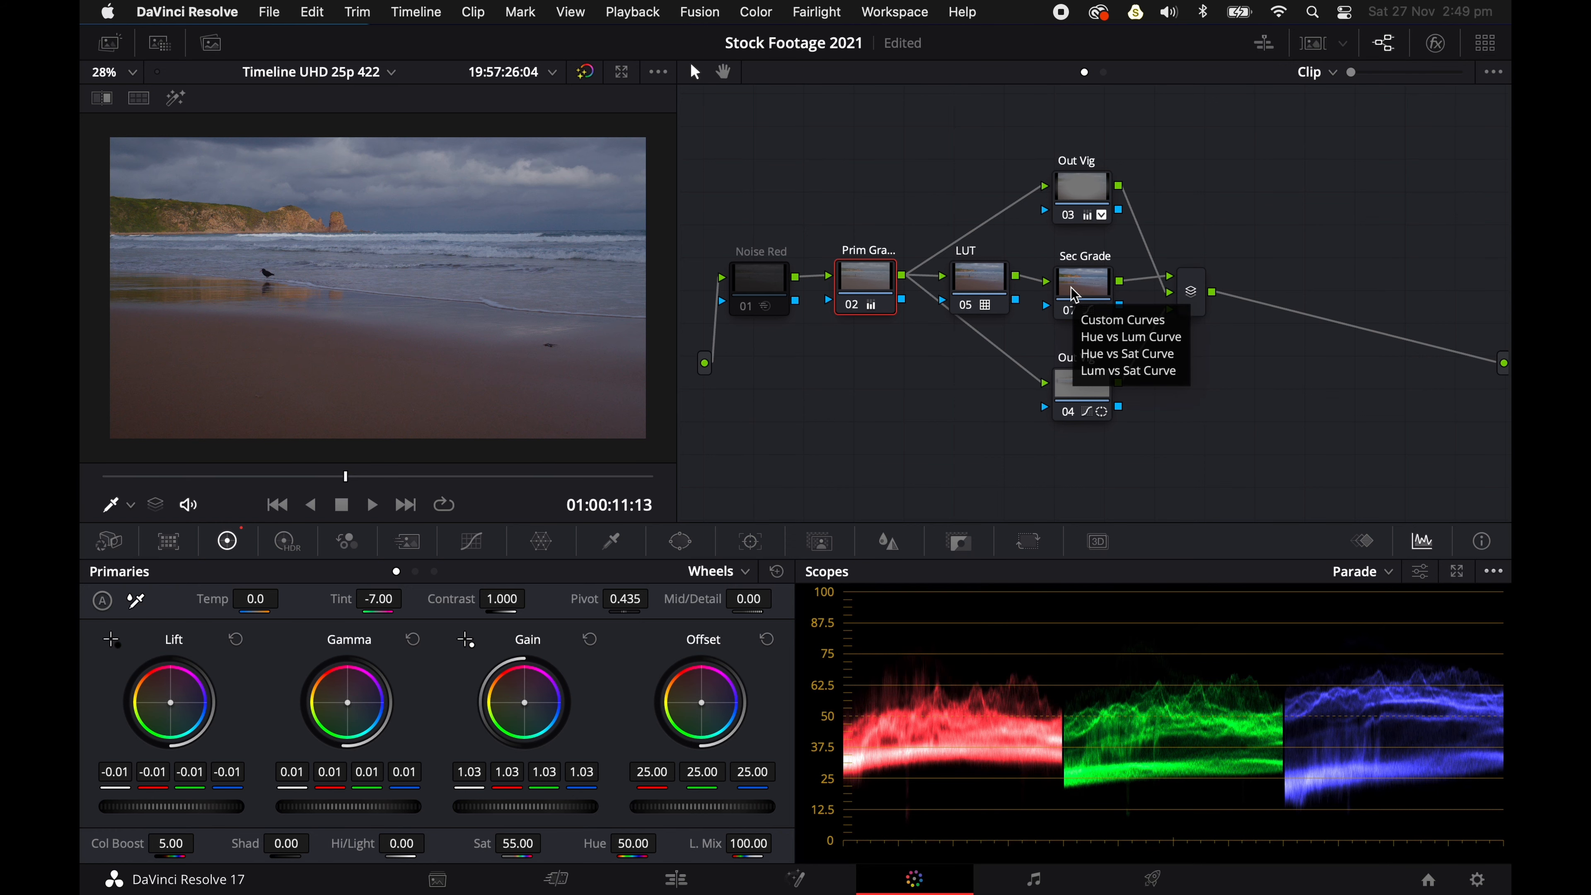
left_click(1075, 295)
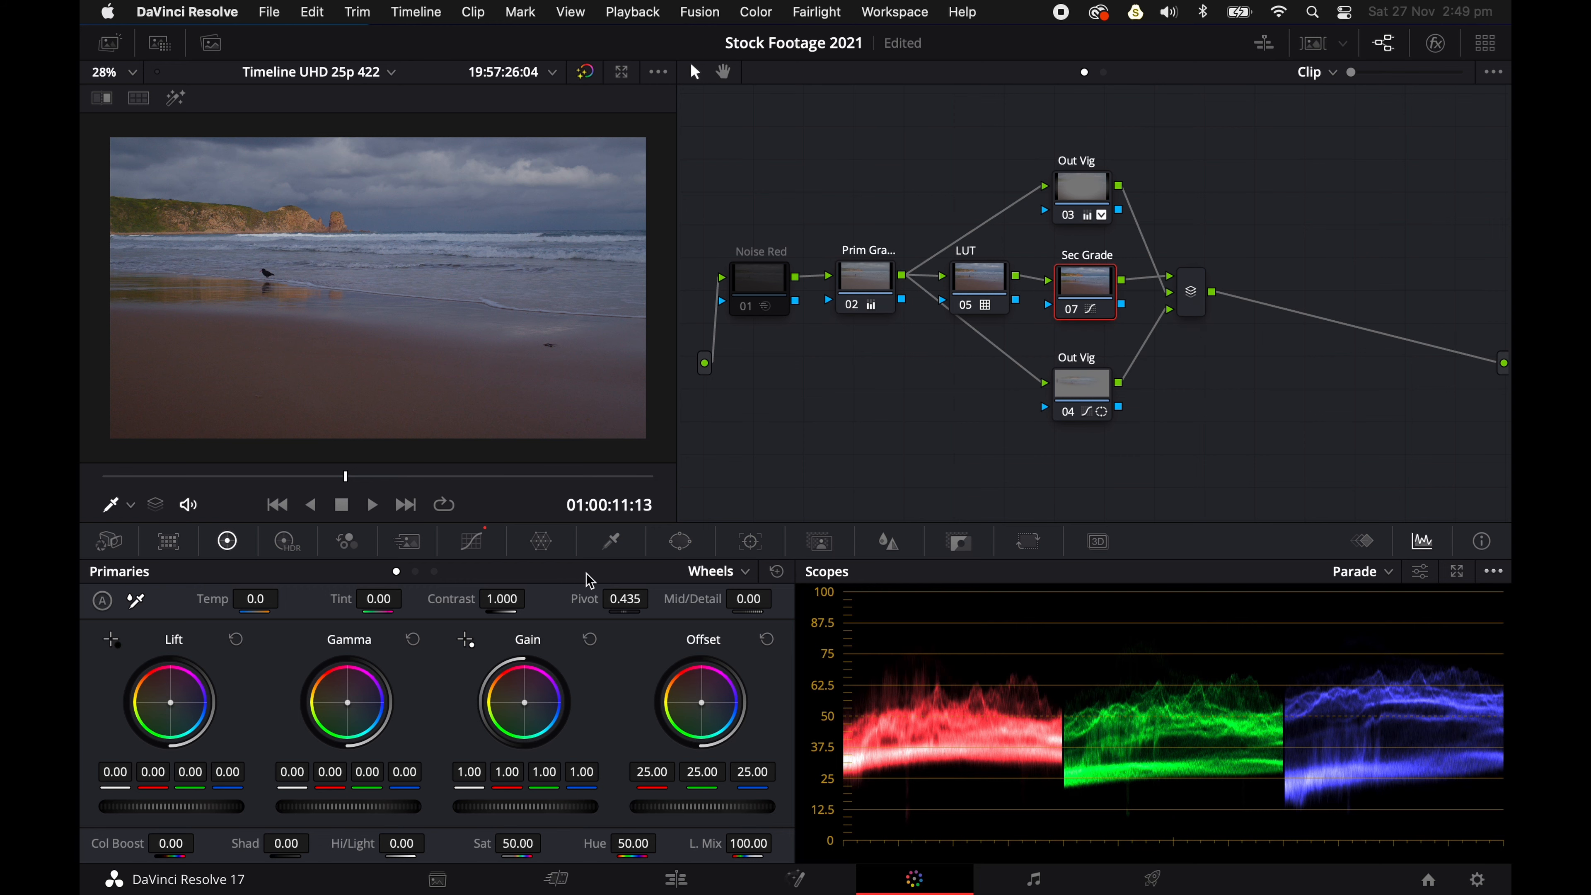
left_click(474, 541)
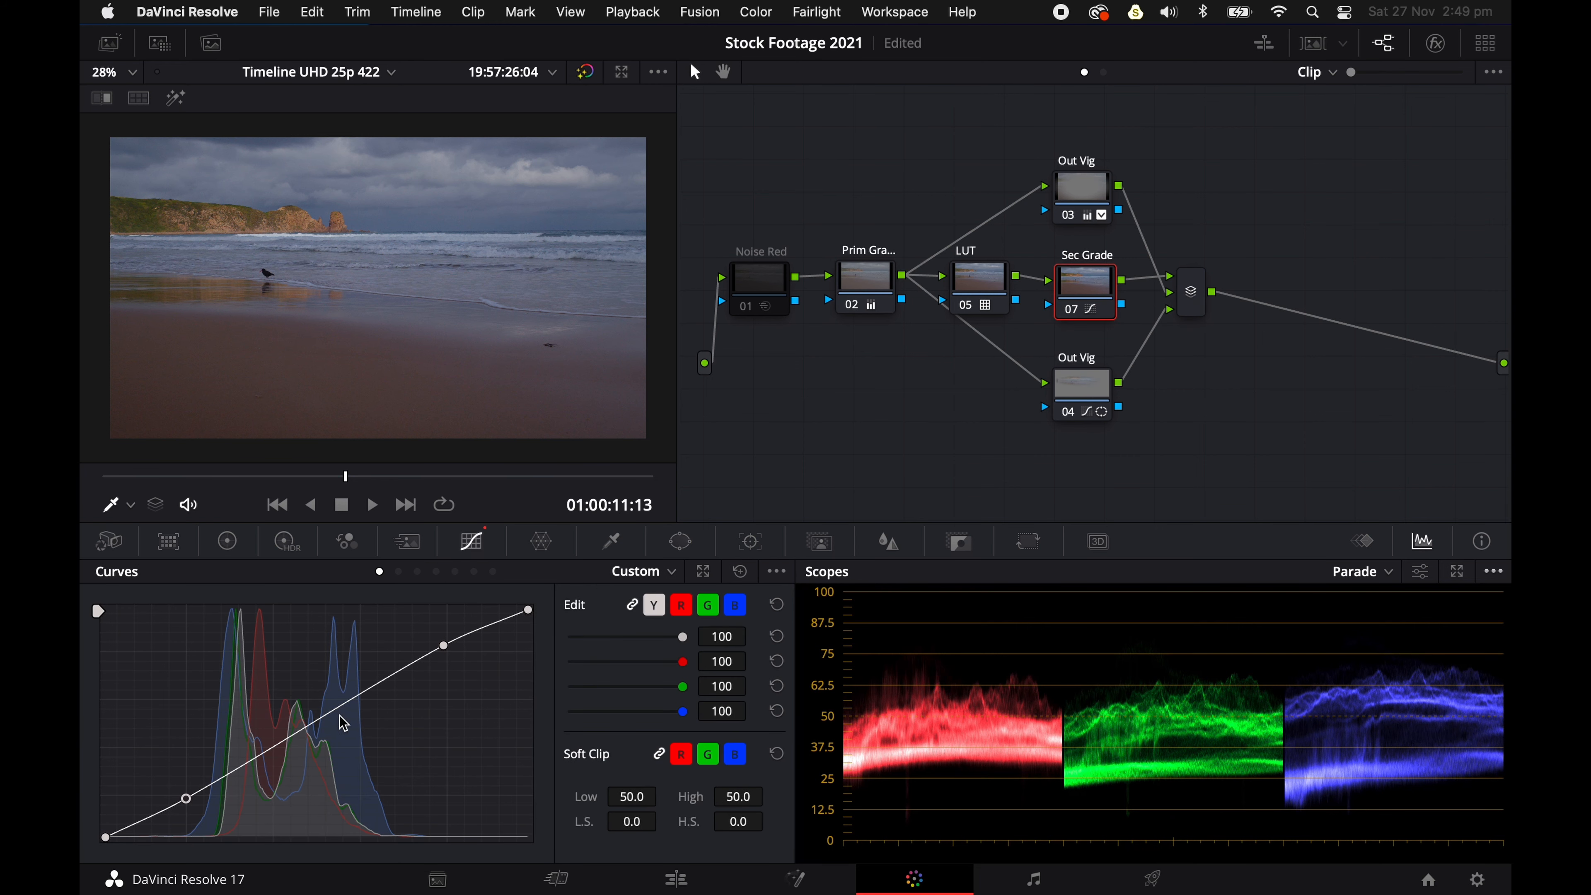
left_click(312, 724)
left_click_drag(312, 723, 313, 724)
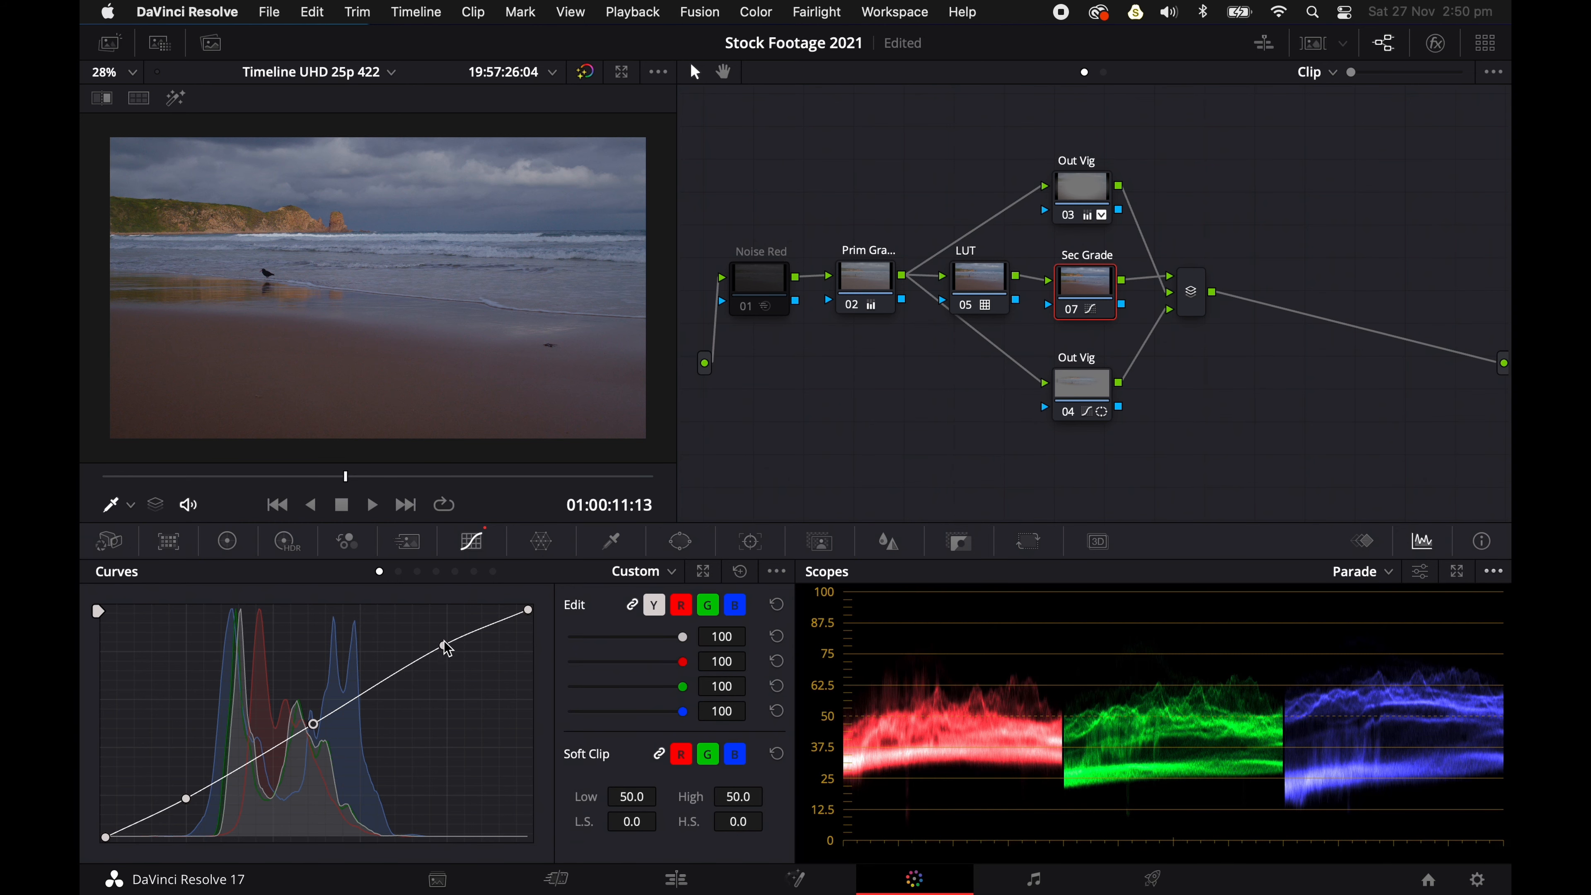
left_click(491, 623)
left_click_drag(489, 618, 490, 622)
left_click_drag(313, 724, 313, 723)
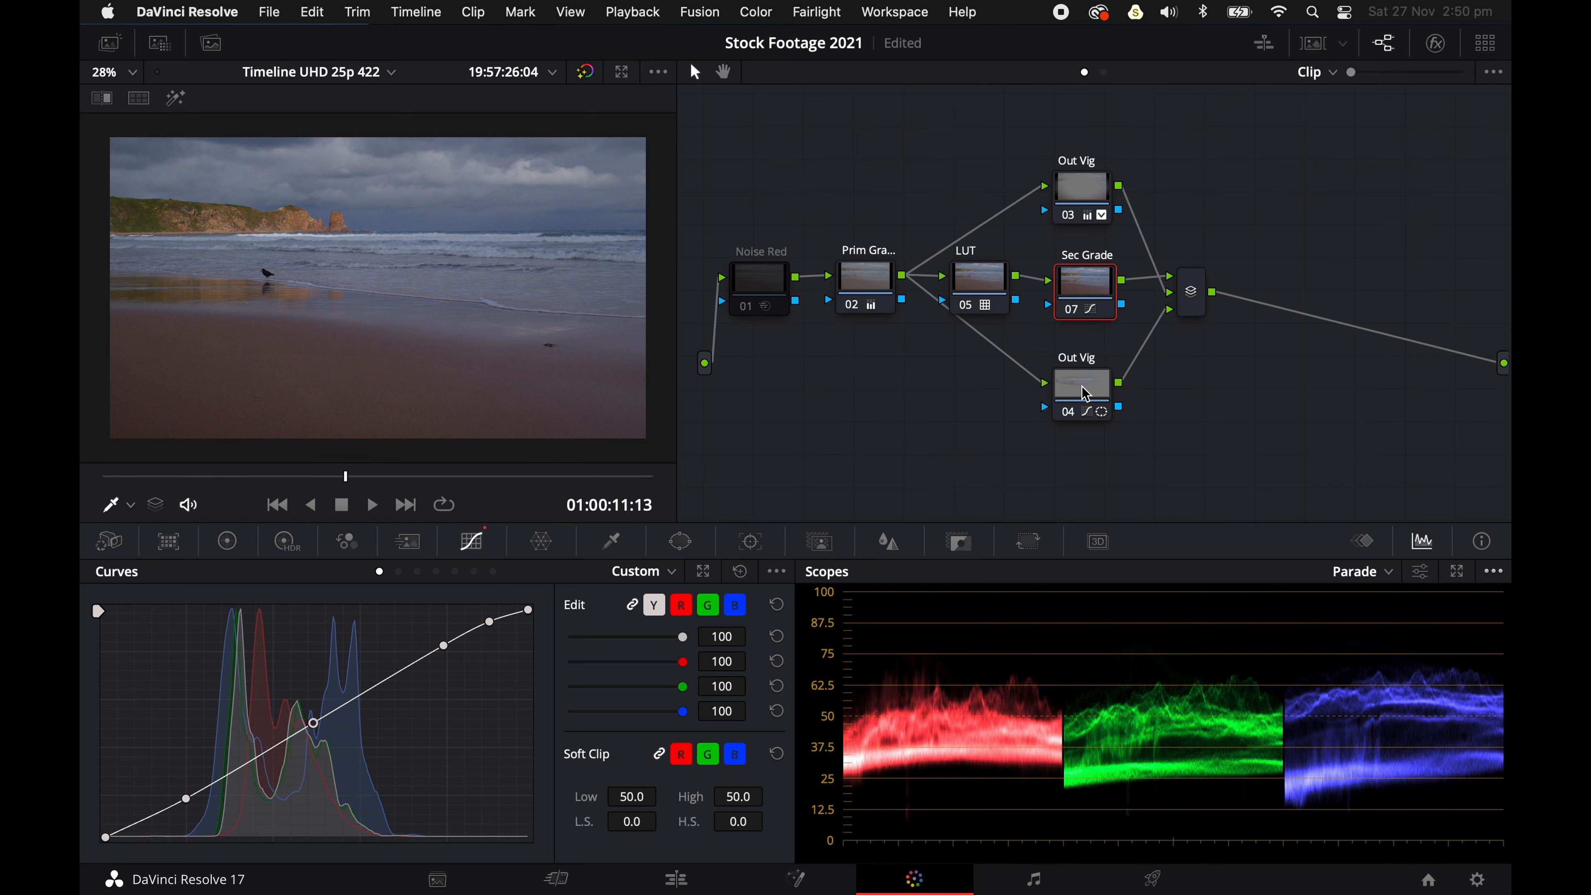
Nudge both vignette nodes and the Sec Grade node into vertical alignment in the node graph
left_click_drag(1089, 384, 1094, 383)
left_click_drag(1087, 192, 1094, 189)
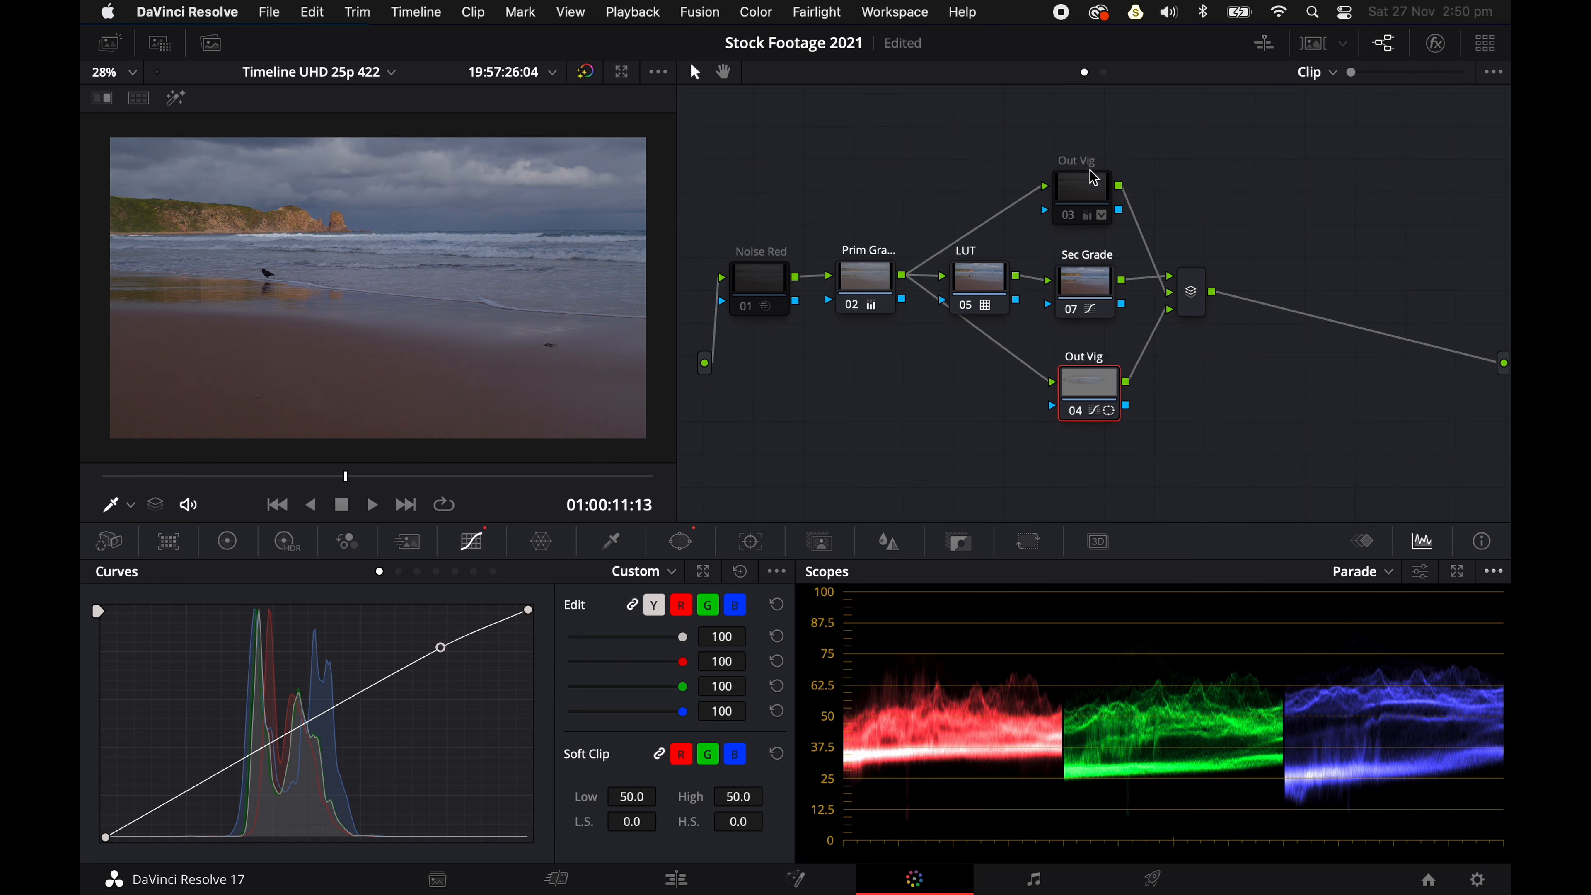
left_click_drag(1095, 291, 1099, 288)
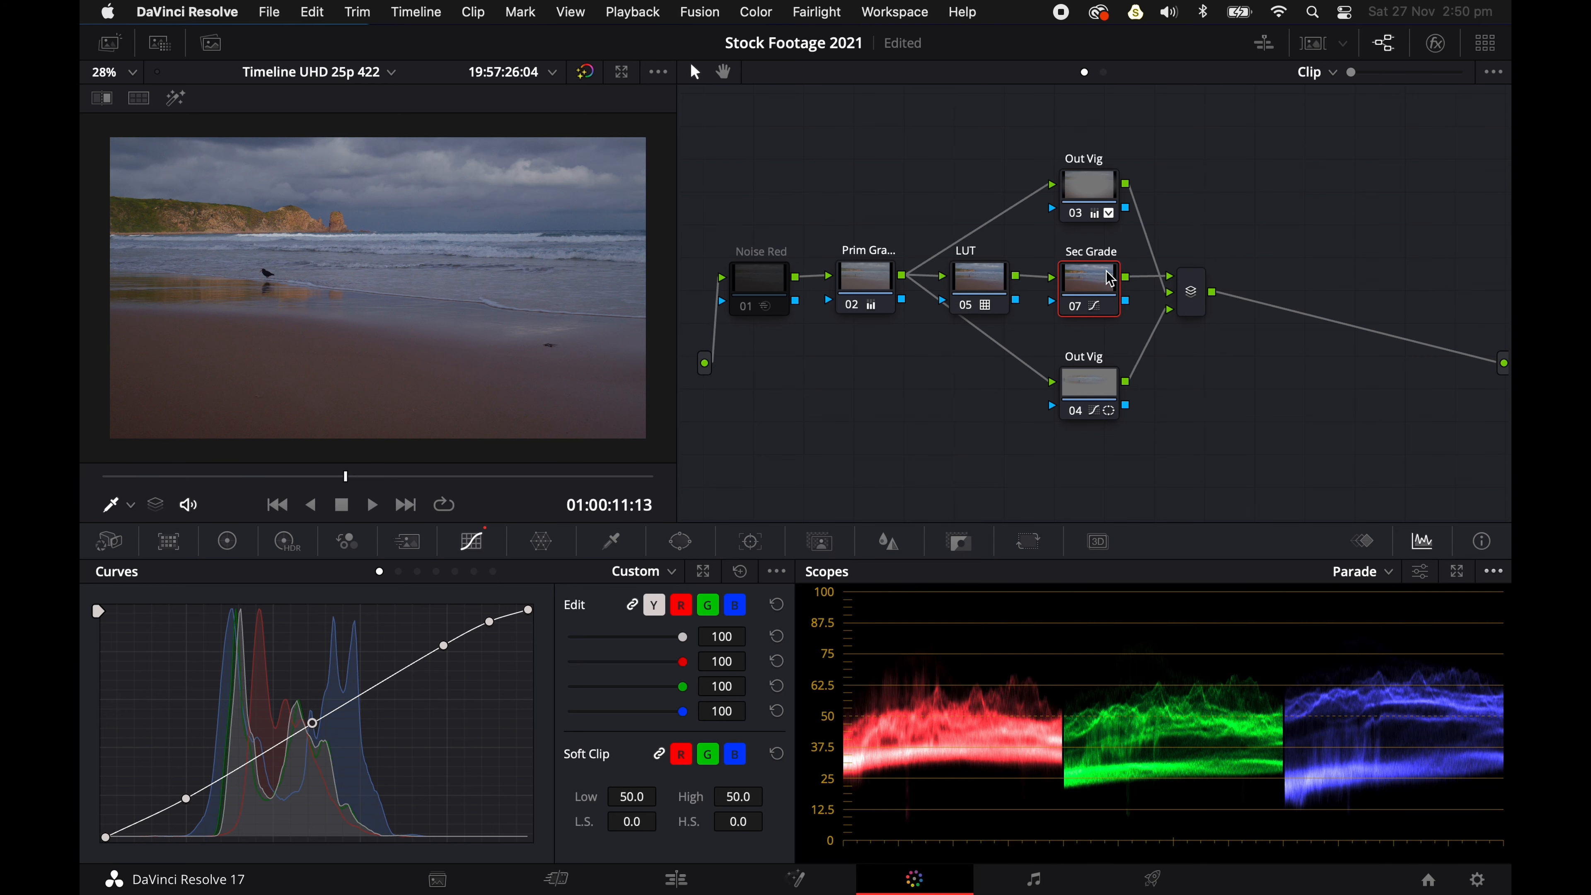
Add a serial node after Sec Grade and arrange it in line between Sec Grade and the layer mixer
key("alt+s")
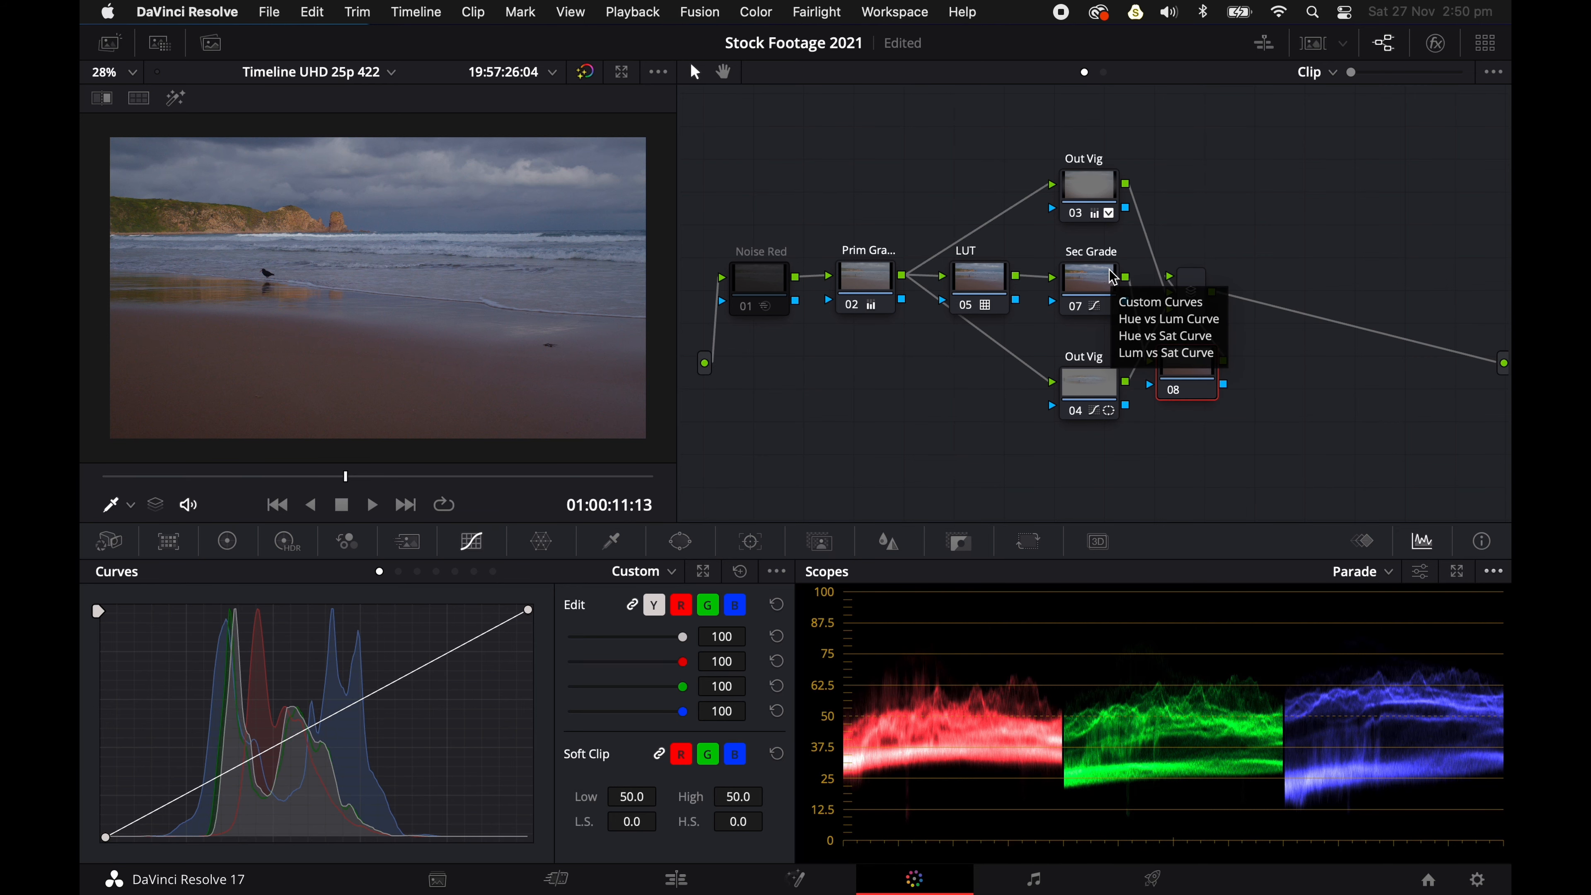
left_click_drag(1197, 279, 1287, 272)
left_click_drag(1181, 367, 1182, 281)
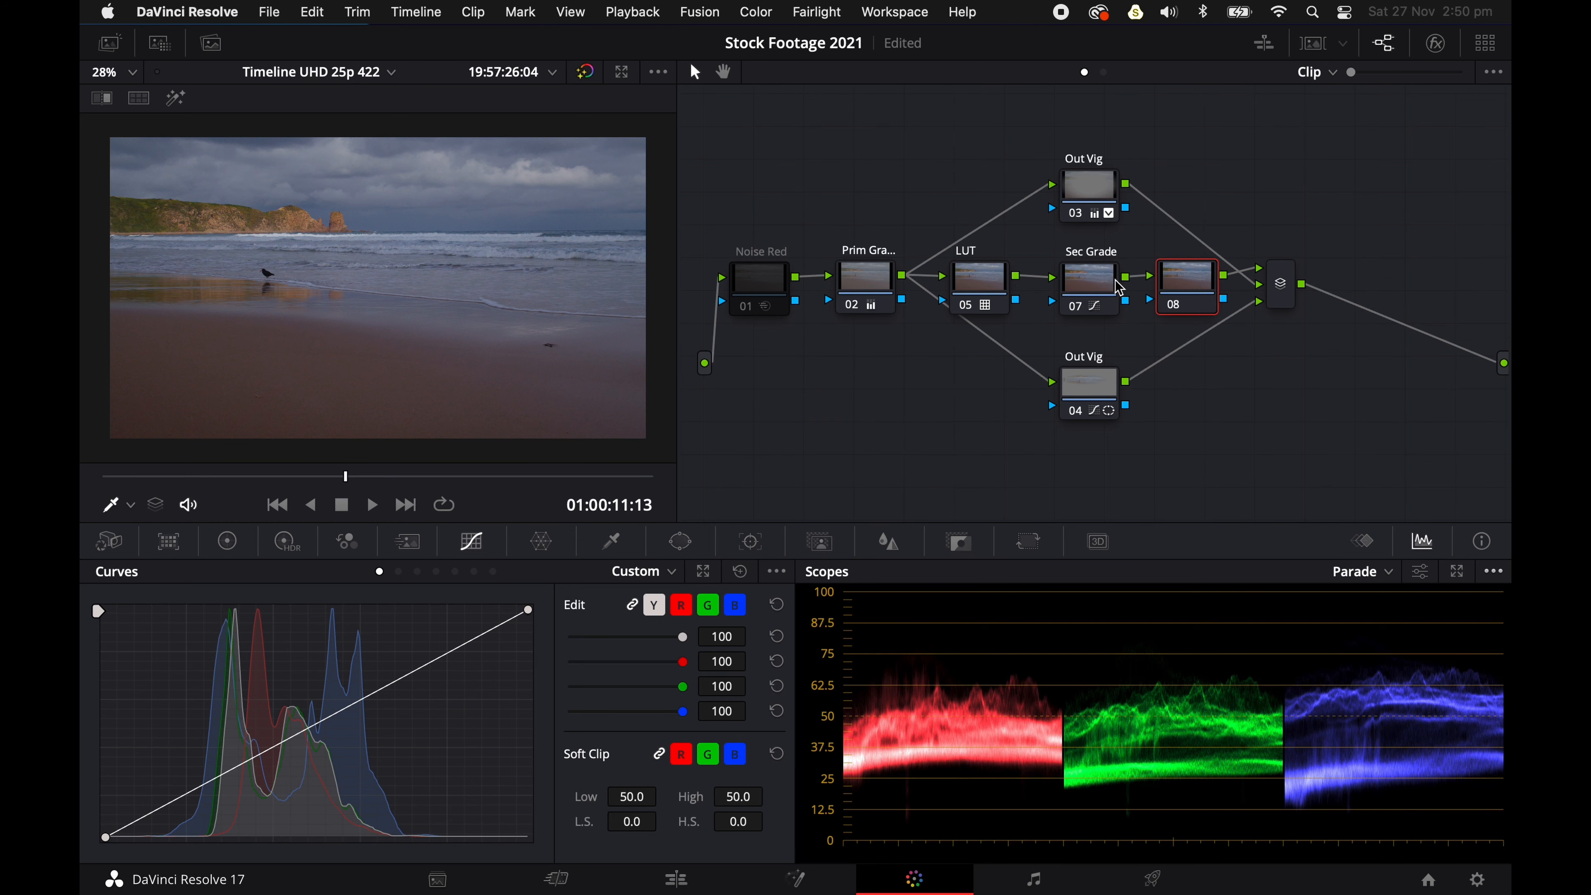
left_click_drag(1280, 290, 1293, 289)
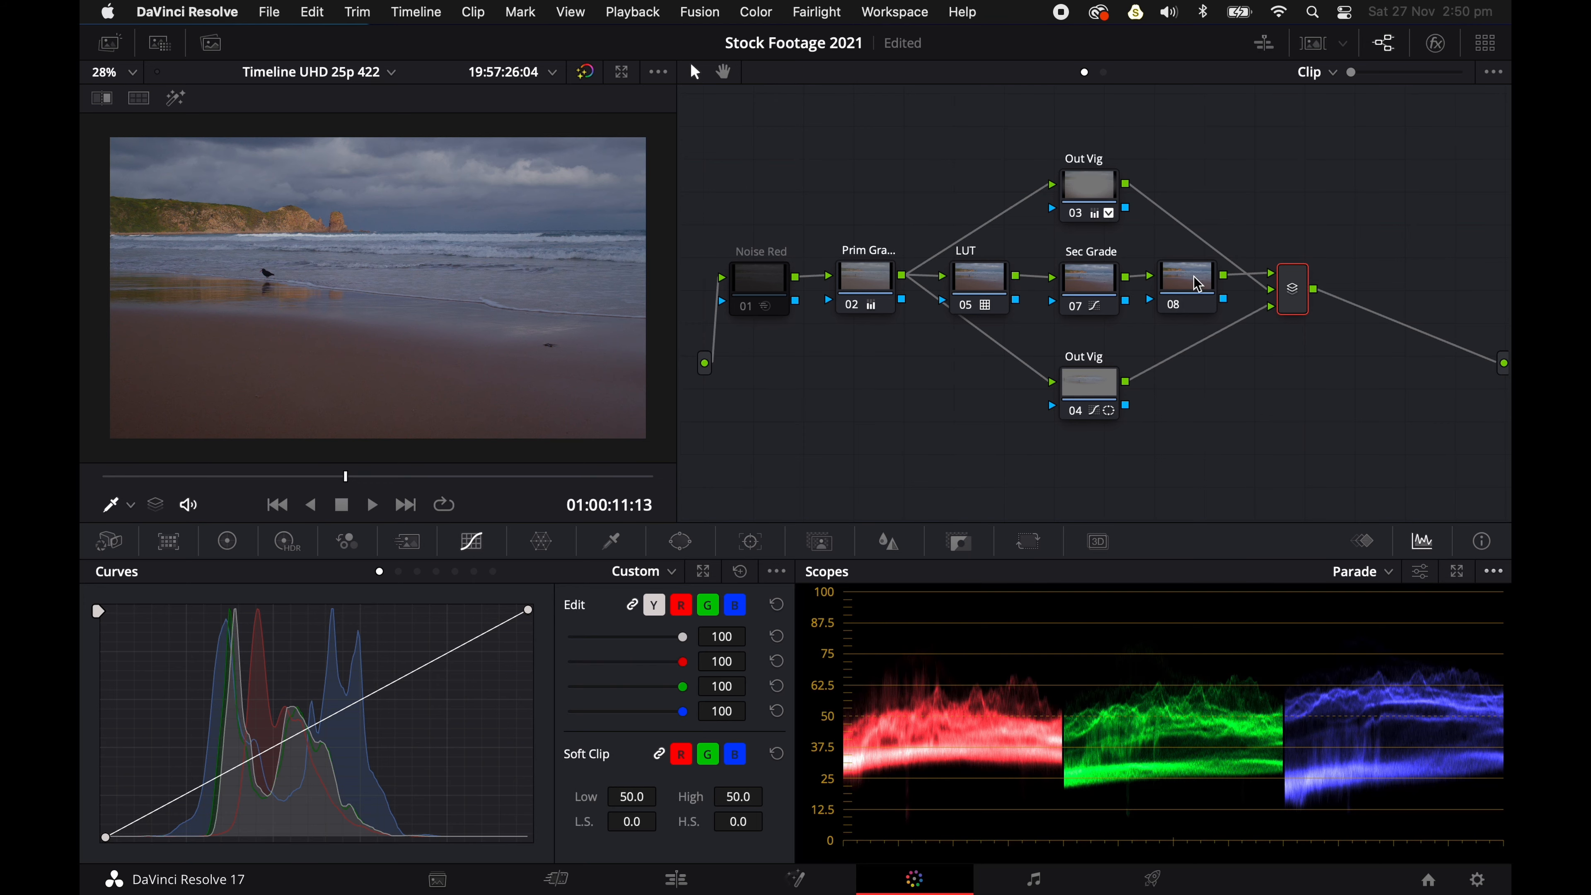
Label the new node after Sec Grade as HDR
left_click(1183, 278)
right_click(1184, 278)
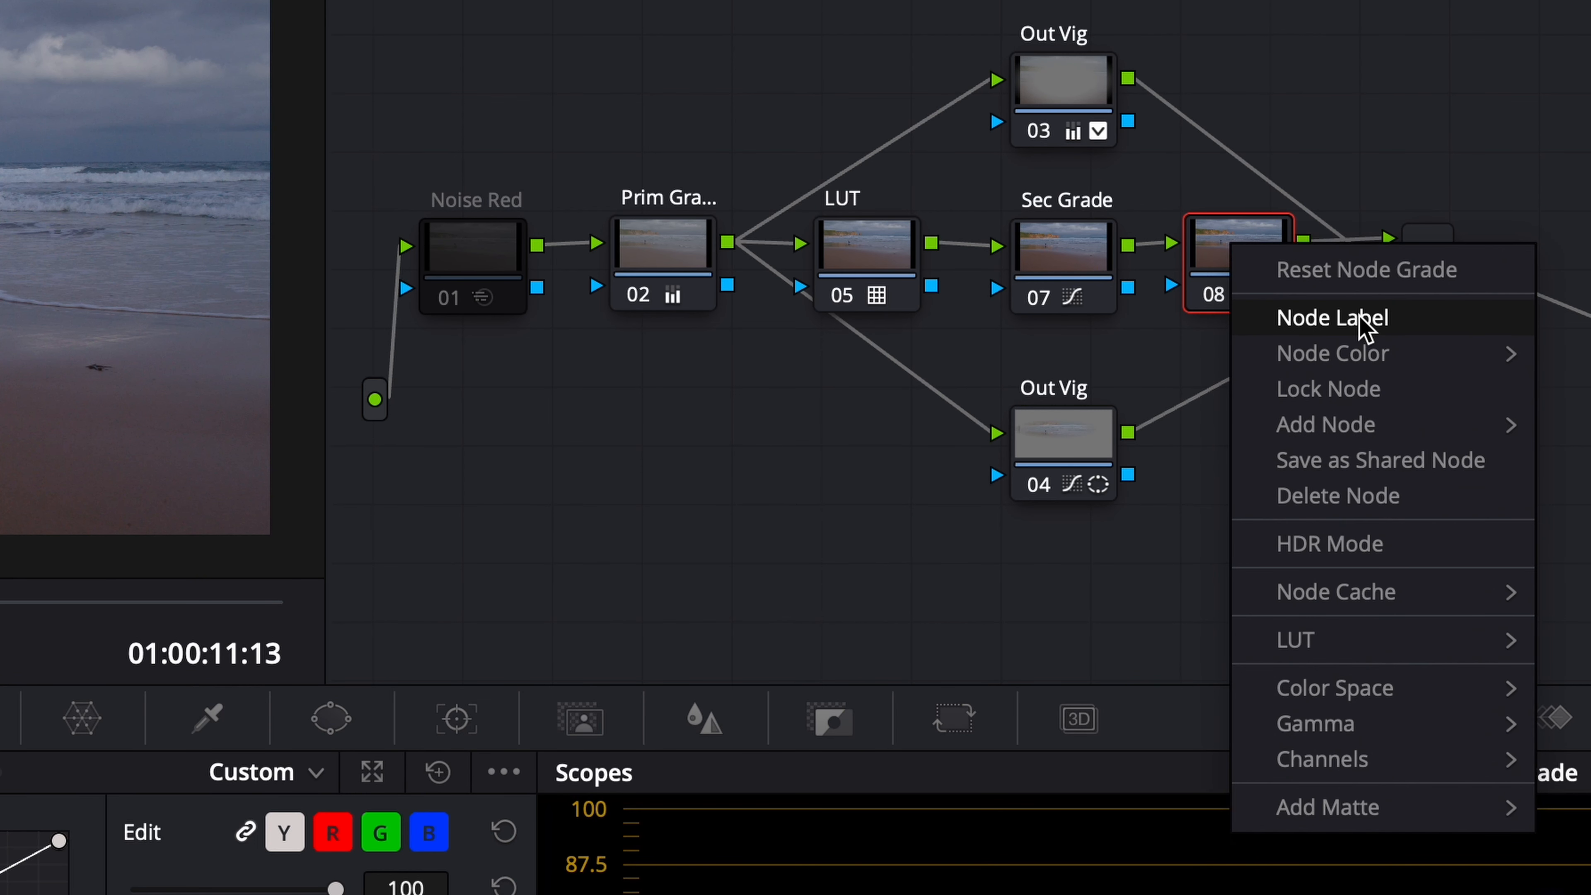
left_click(1316, 318)
type("HDR")
key("Return")
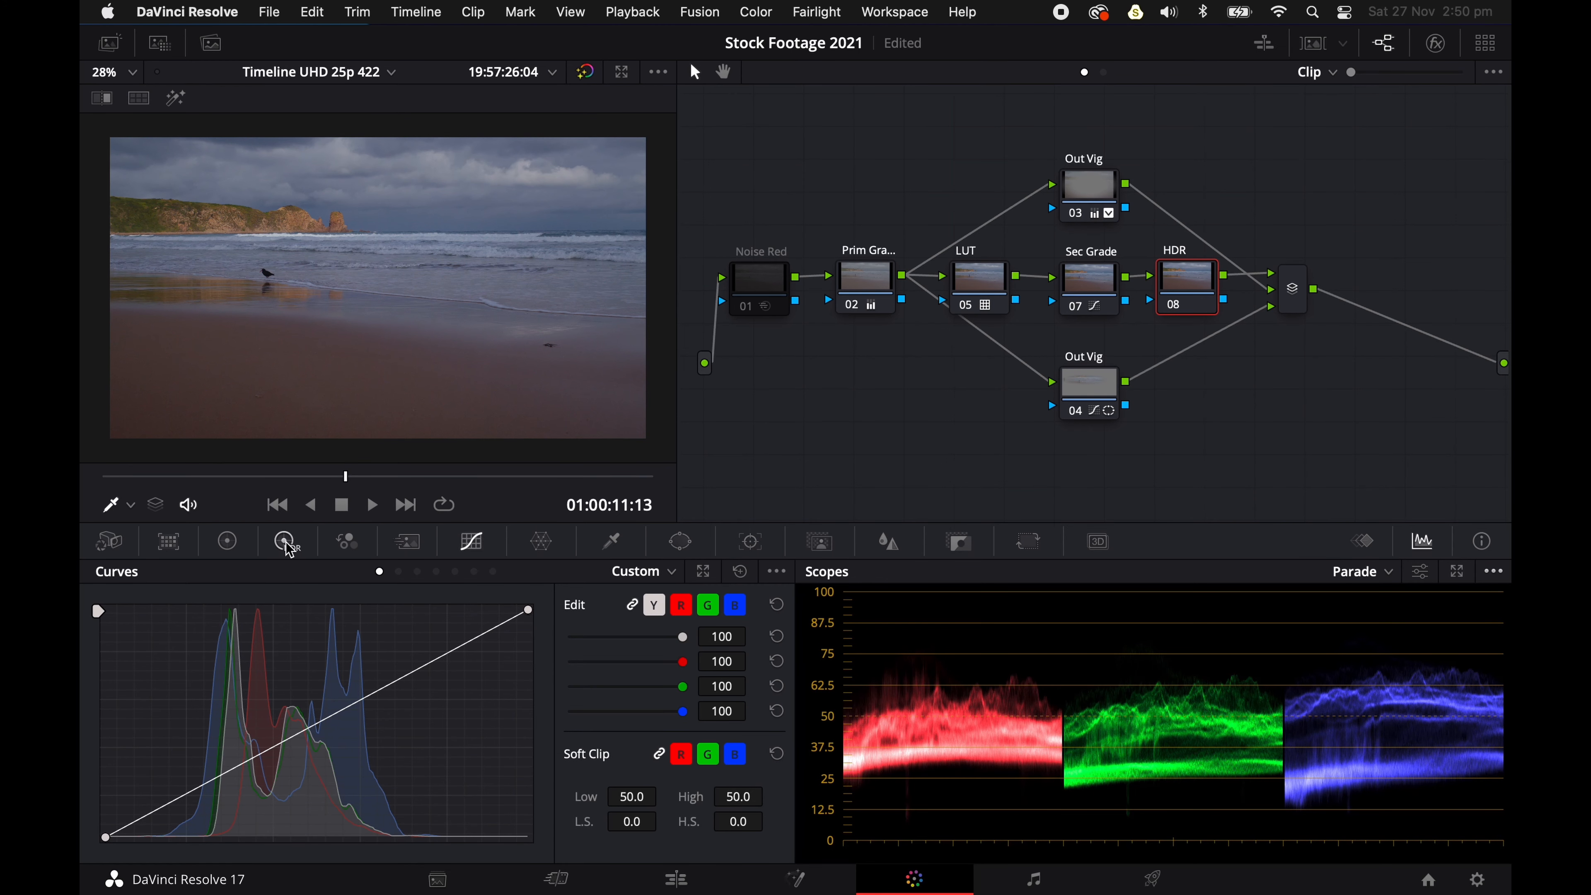
Set the Specular exposure to 0.09 on the HDR node's High Dynamic Range wheels and save the project
left_click(292, 546)
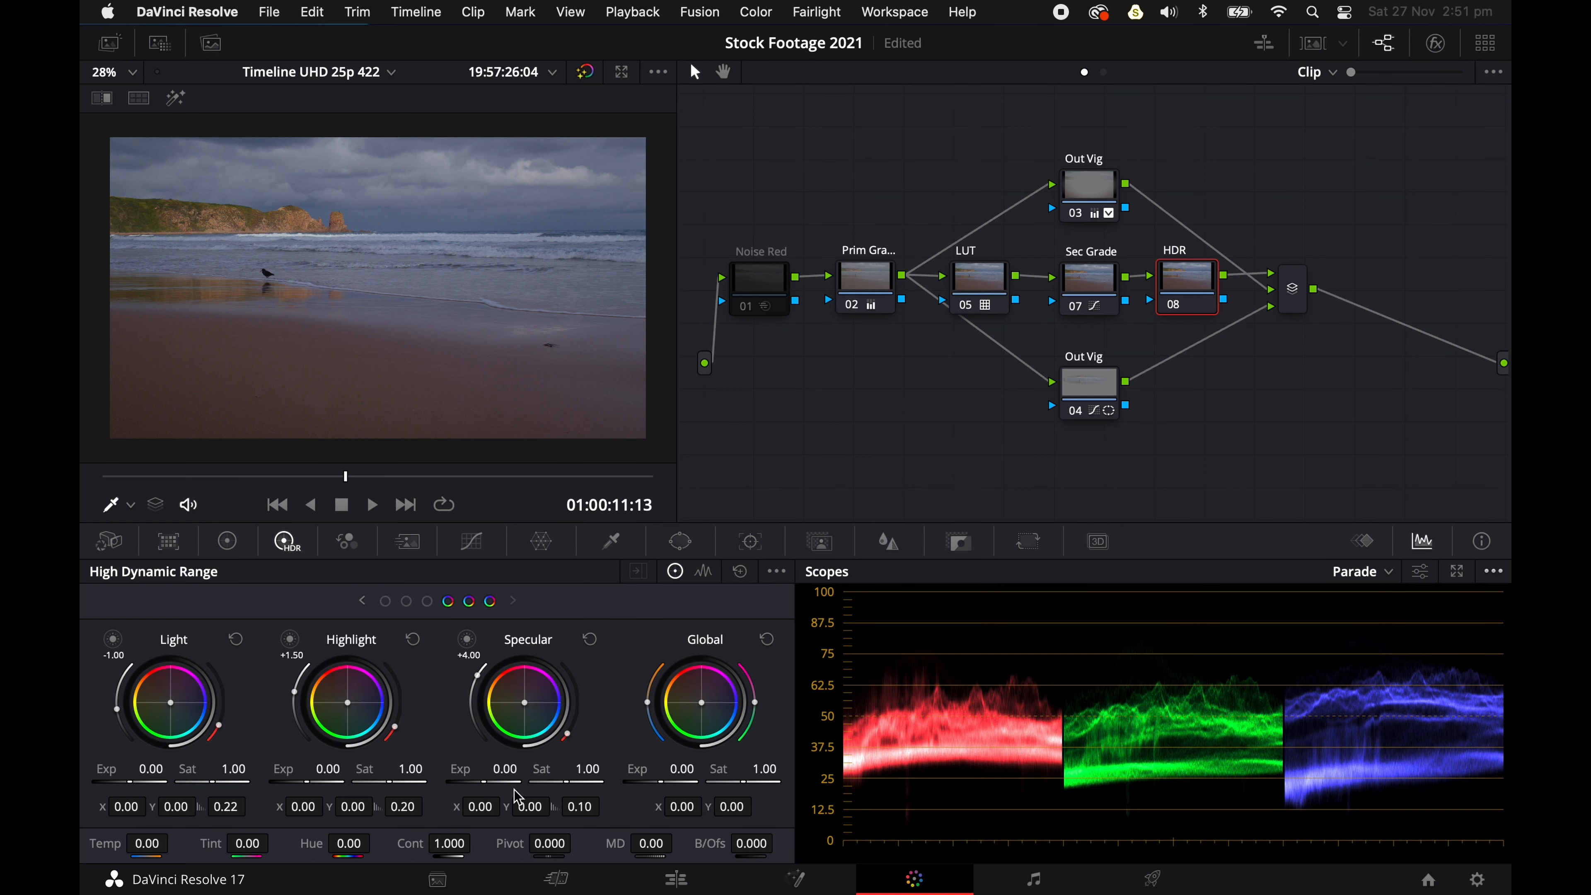
left_click_drag(501, 769, 514, 771)
key("super+s")
Show the floating scopes window with a Histogram and place it beside the High Dynamic Range wheels
key("shift+super+w")
left_click_drag(984, 601, 884, 434)
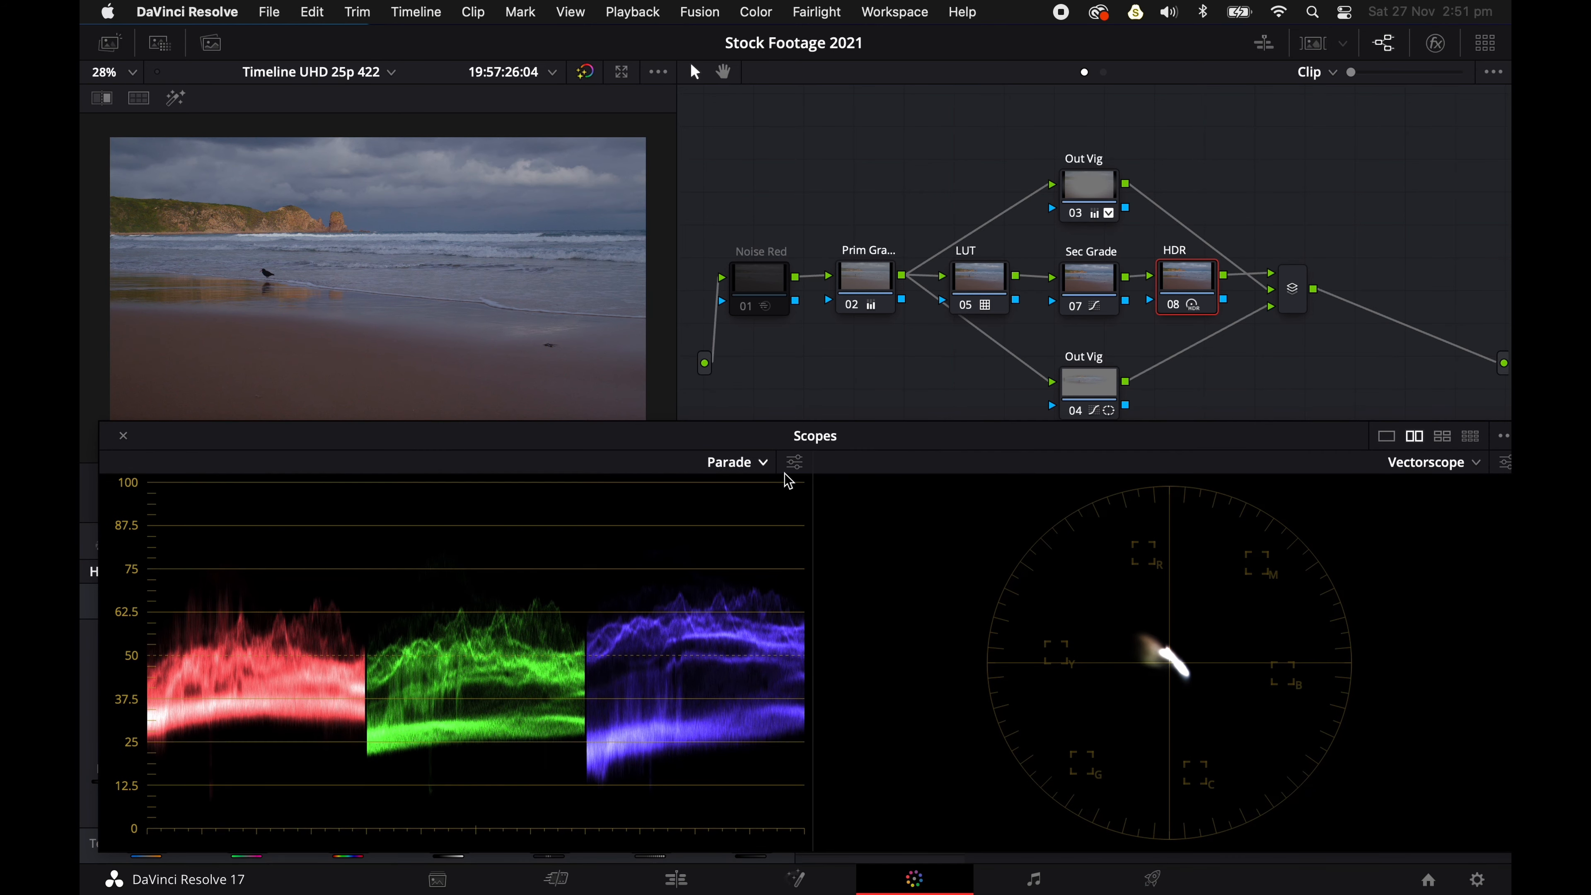
left_click(758, 462)
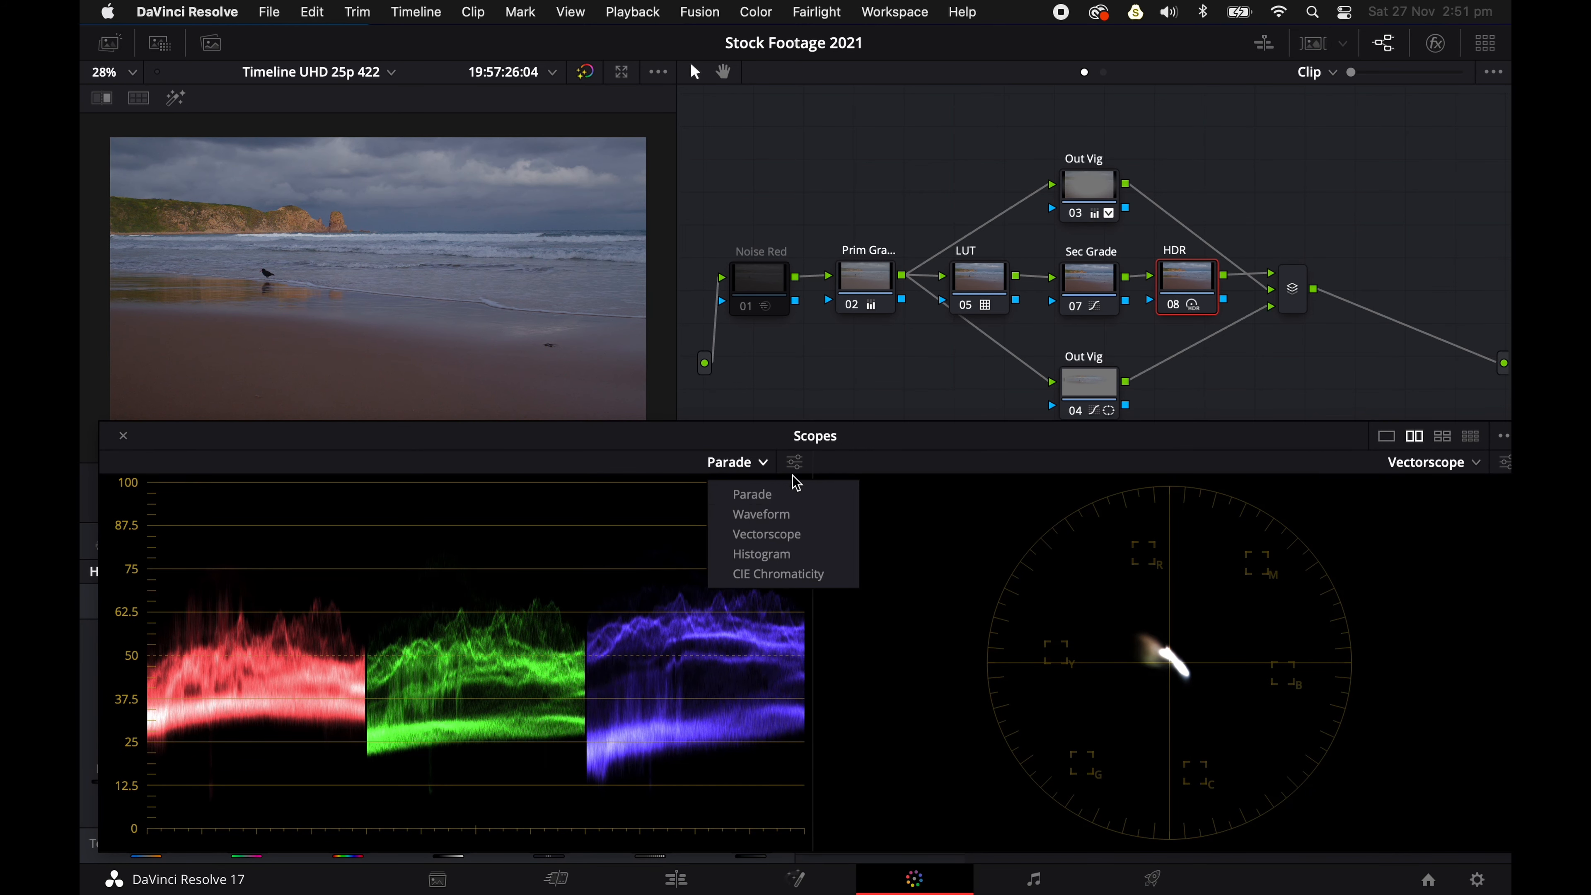
left_click(777, 563)
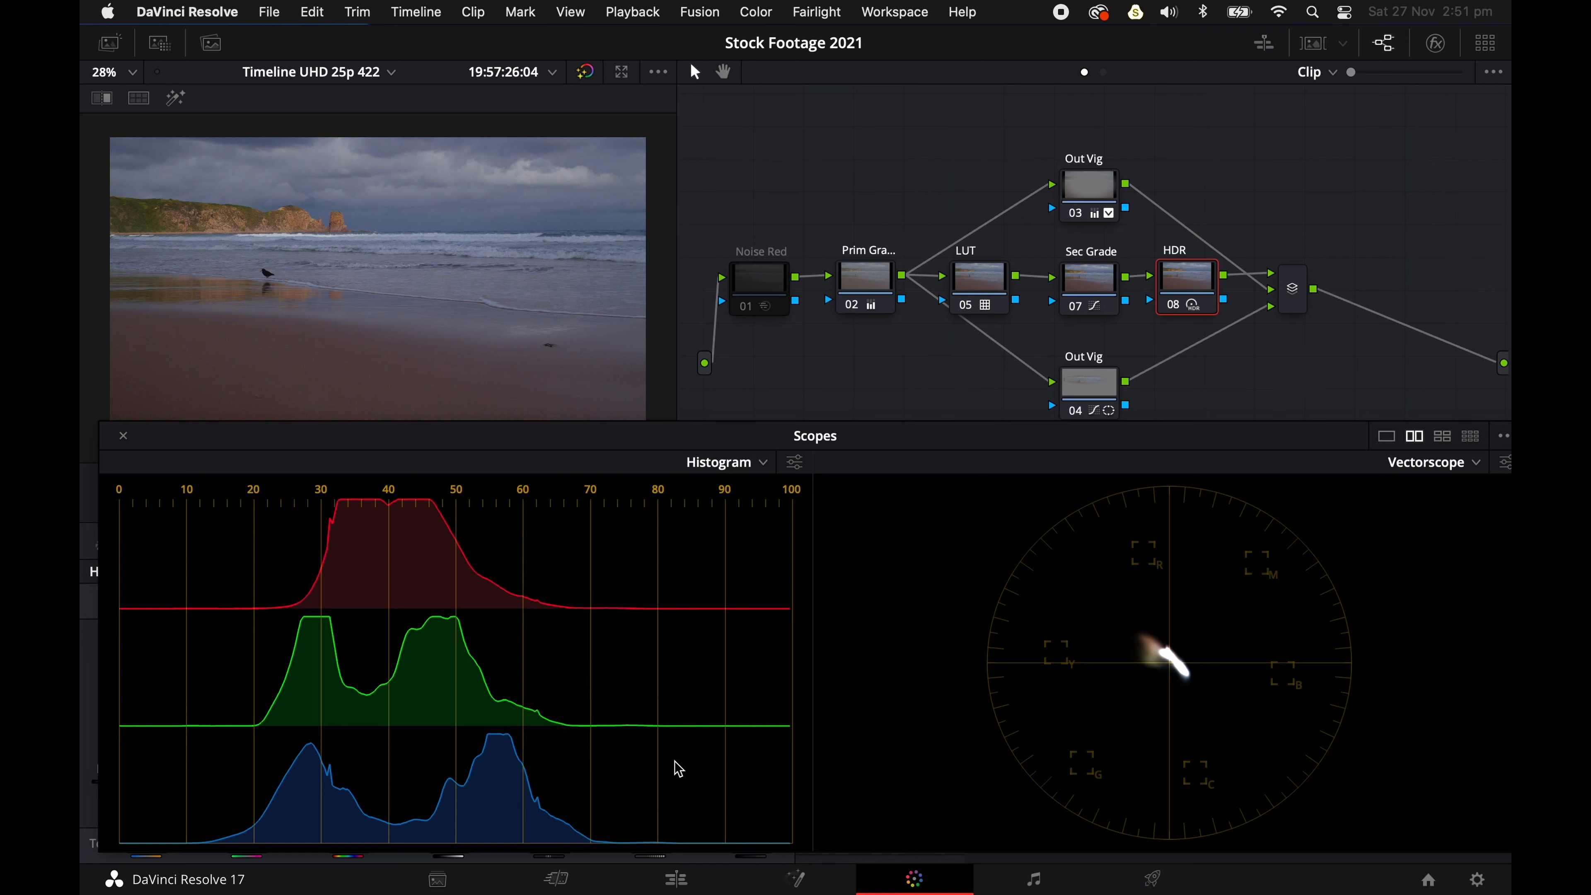
left_click_drag(949, 437, 1286, 544)
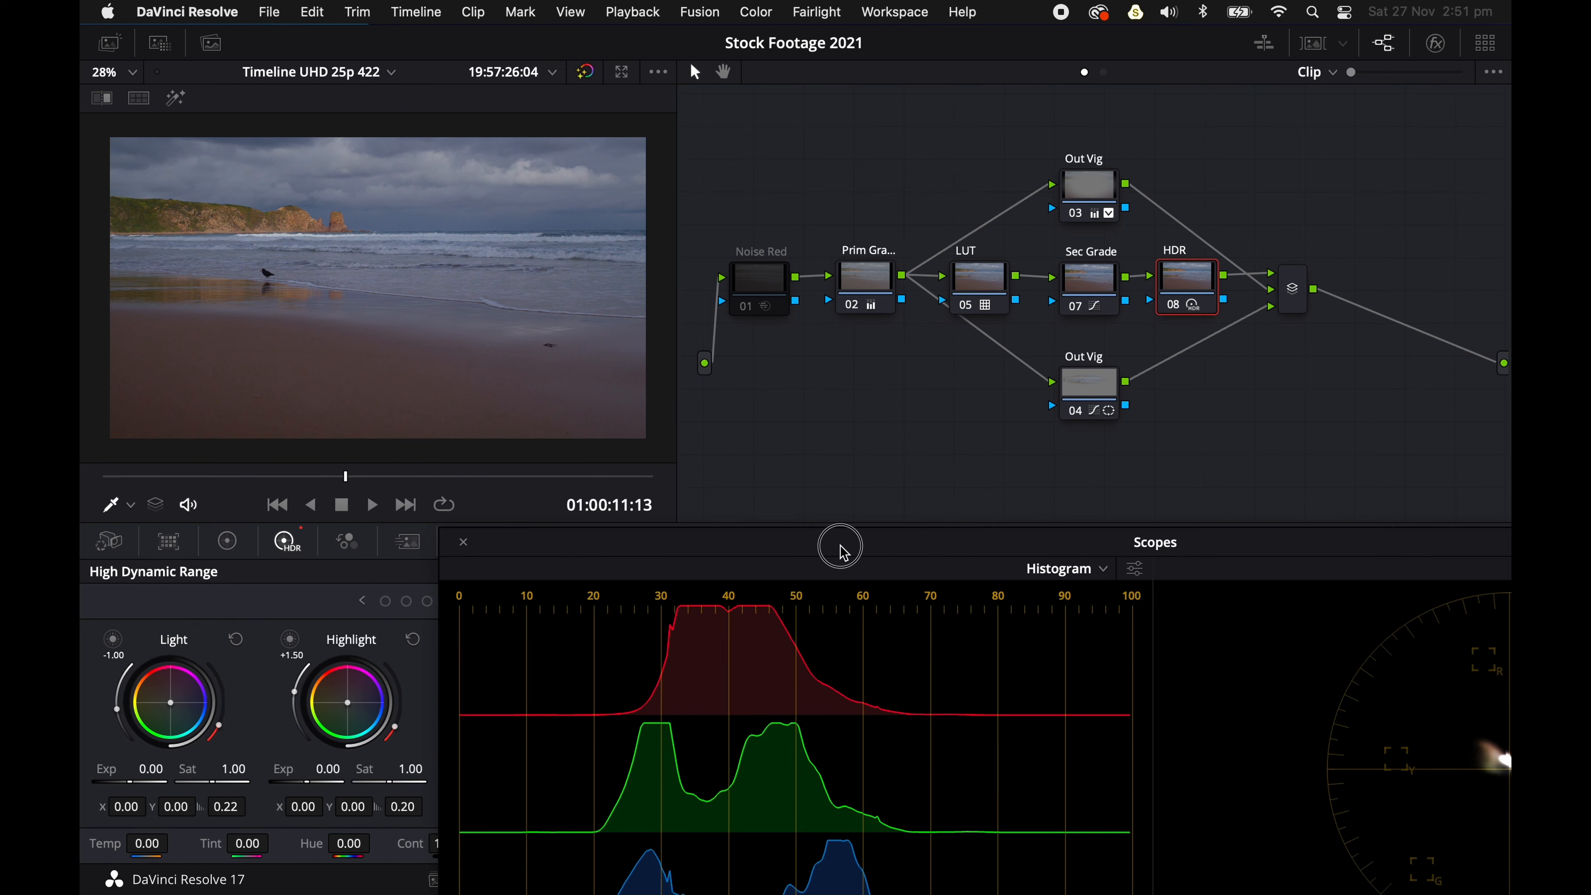
key("super+shift+w")
key("super+shift+w")
left_click_drag(1030, 479, 1060, 483)
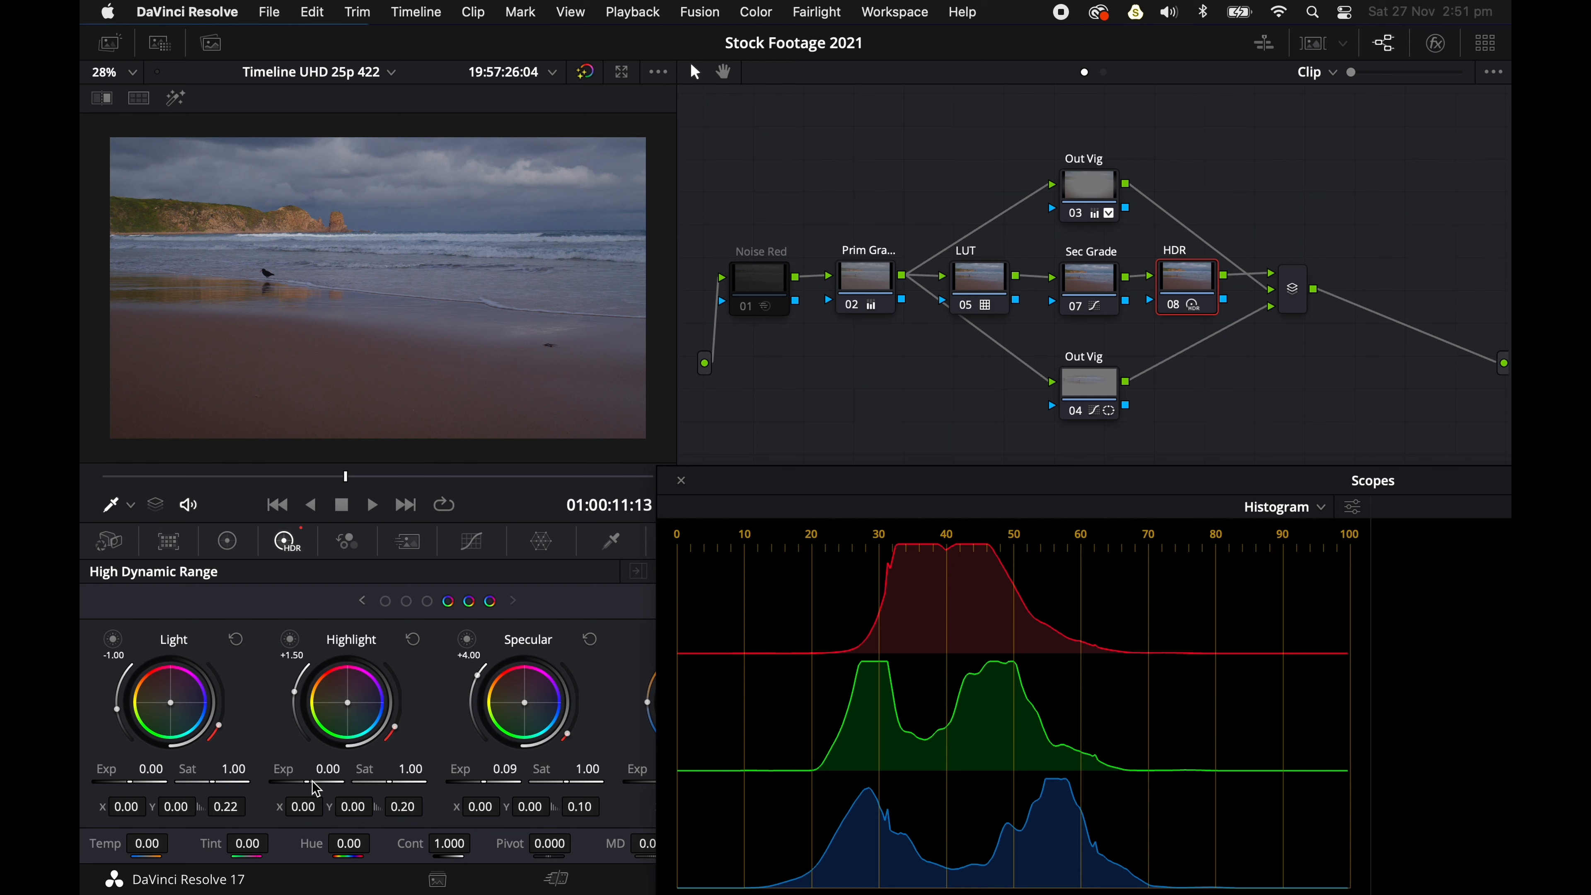
Try a Highlight exposure of 1.28 on the HDR node and undo it
left_click_drag(312, 781, 366, 778)
left_click_drag(485, 763, 839, 731)
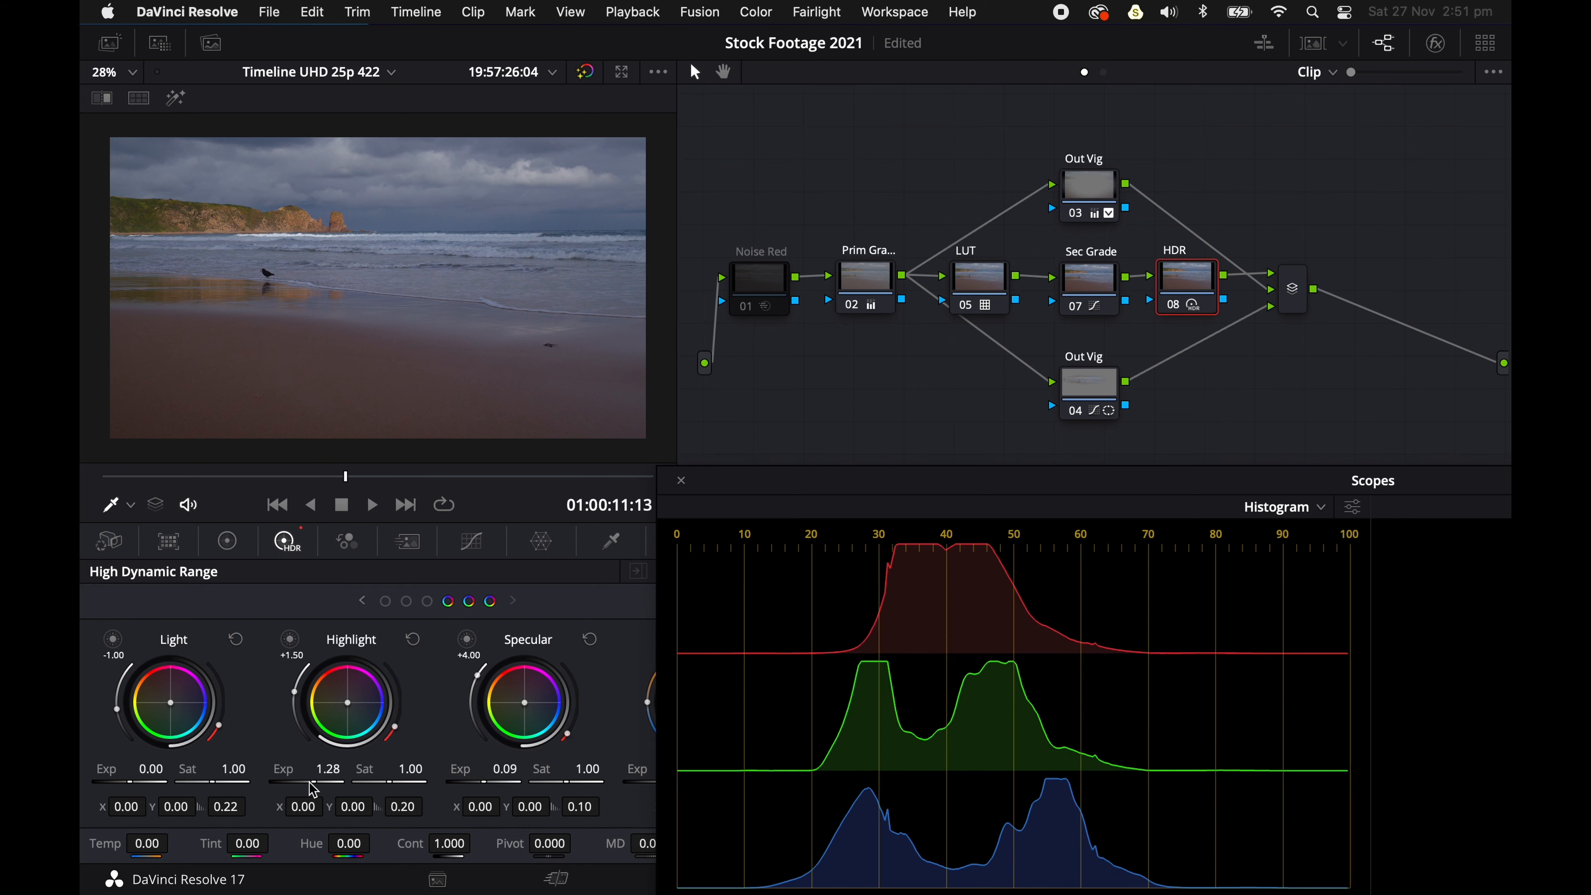
key("super+z")
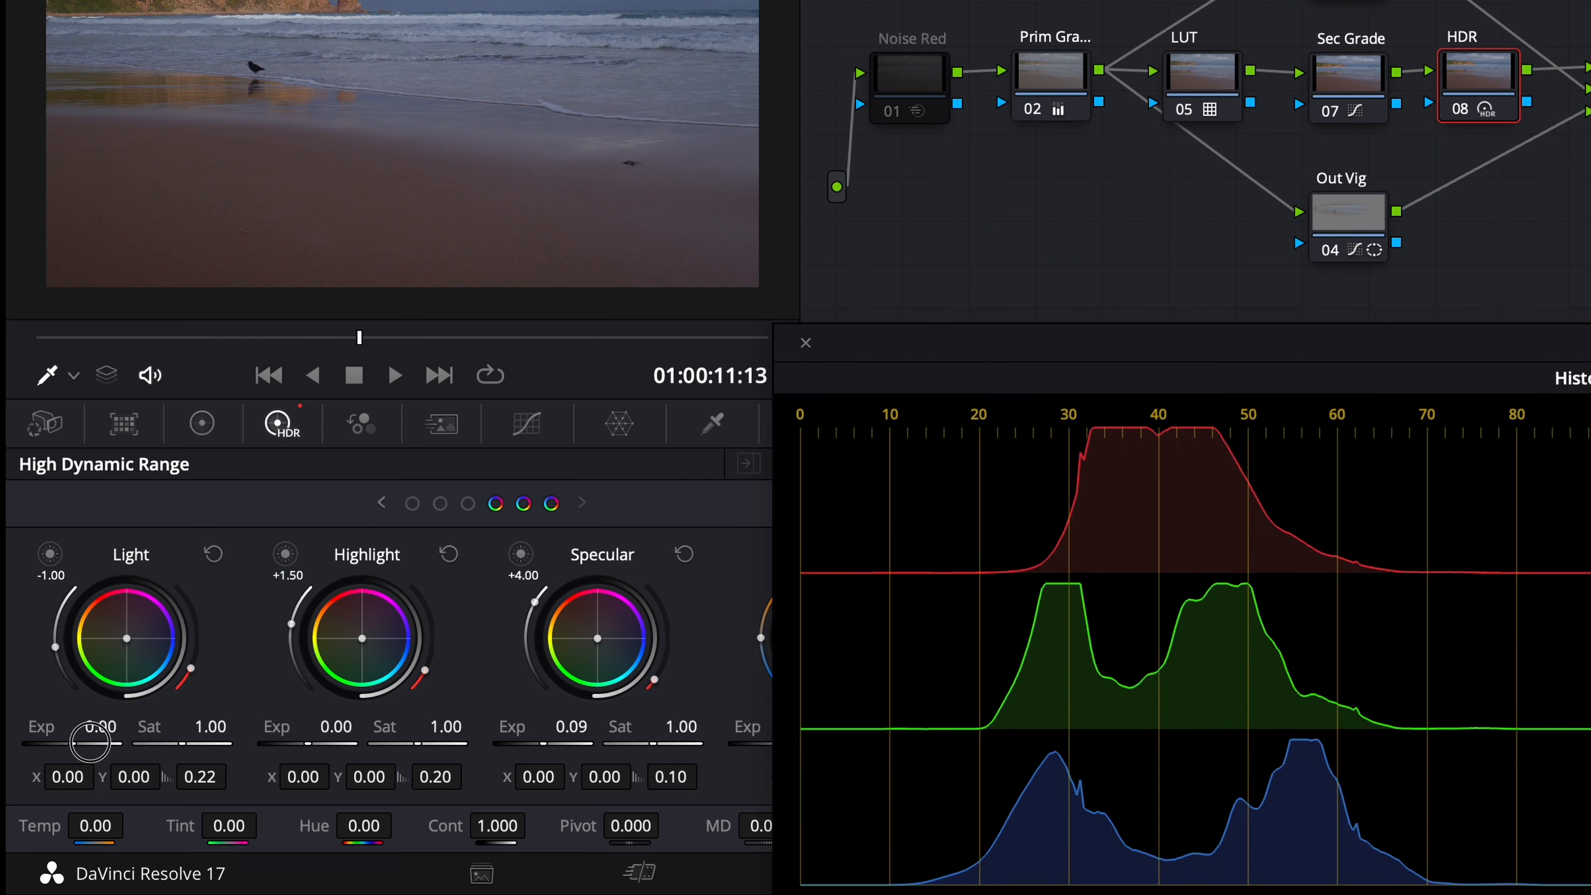
Test a strong Light exposure increase on the HDR node and settle the value at 0.23
left_click_drag(144, 781, 1063, 590)
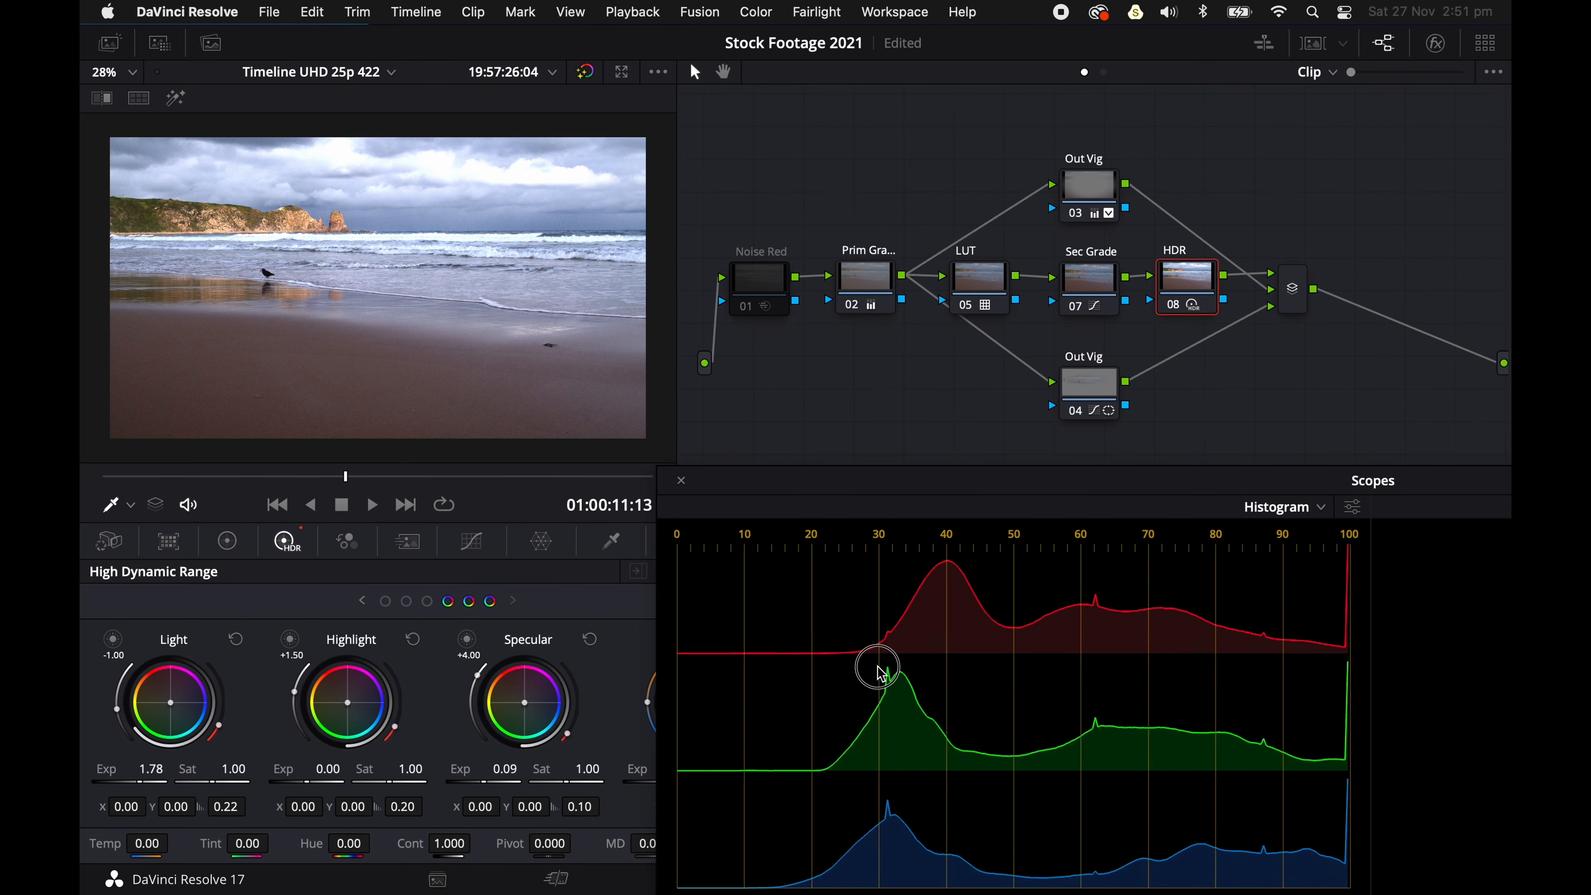
left_click_drag(880, 673, 226, 758)
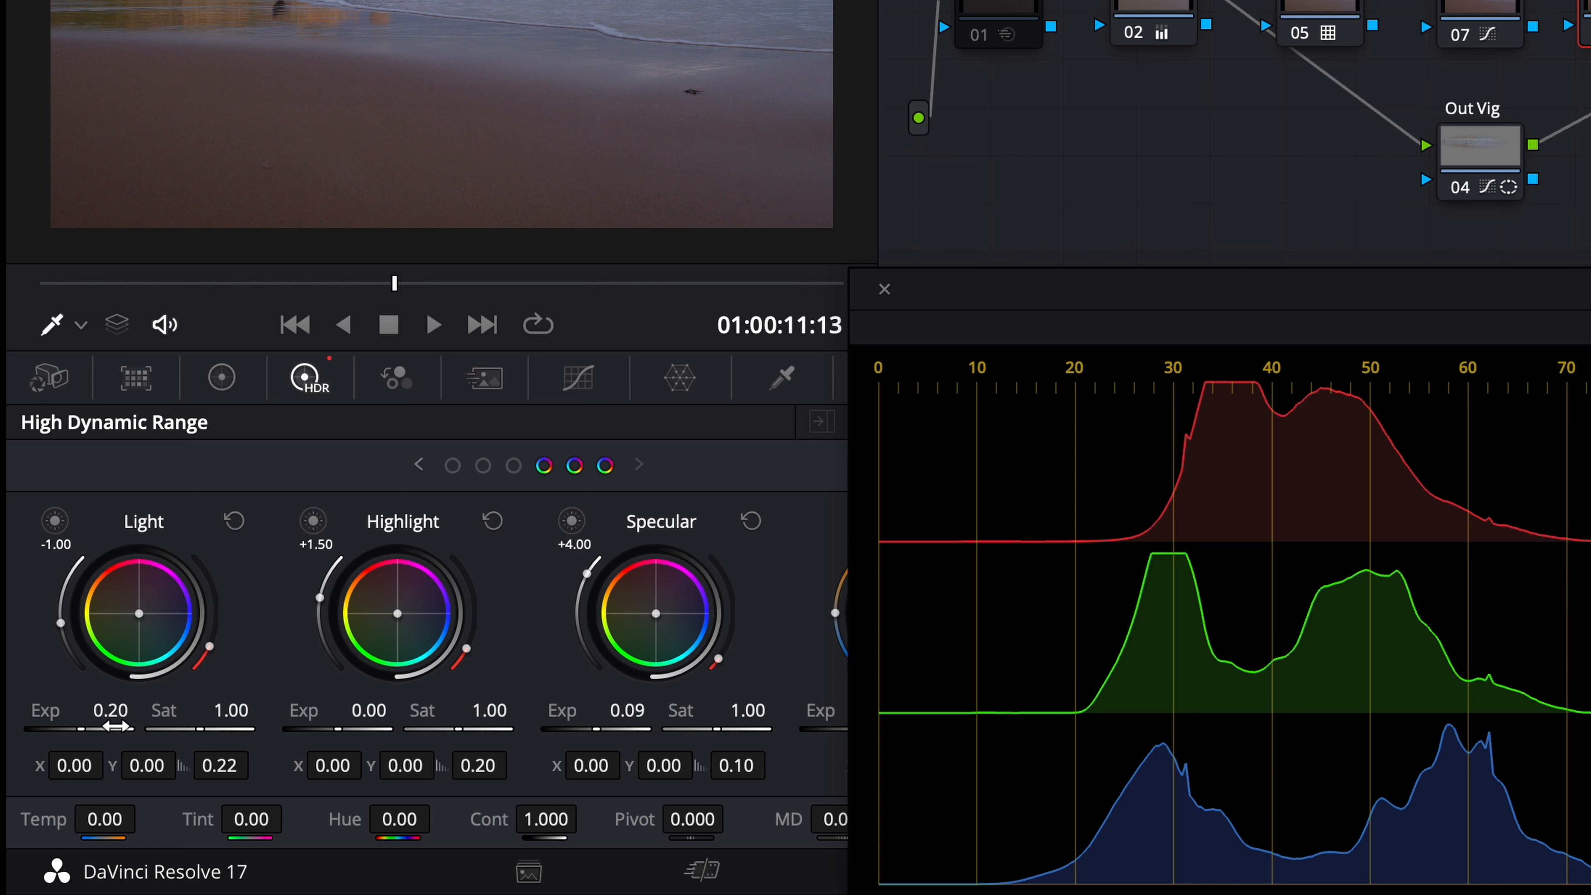
left_click_drag(116, 726, 128, 717)
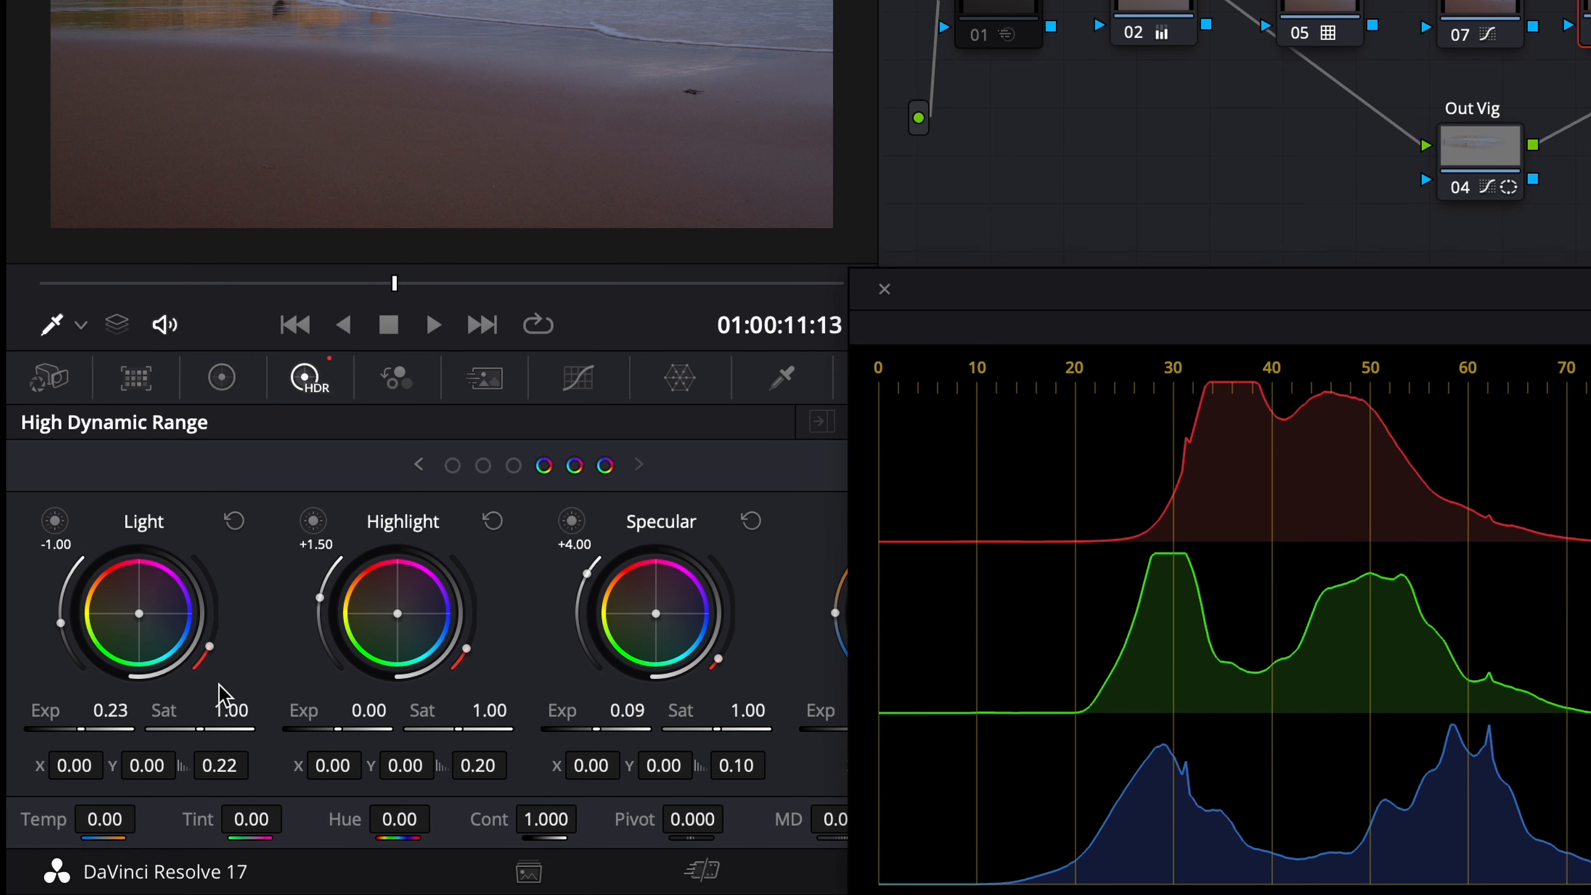
Set the Highlight exposure to 0.20 on the HDR node and check the image in full screen
left_click_drag(361, 727, 483, 699)
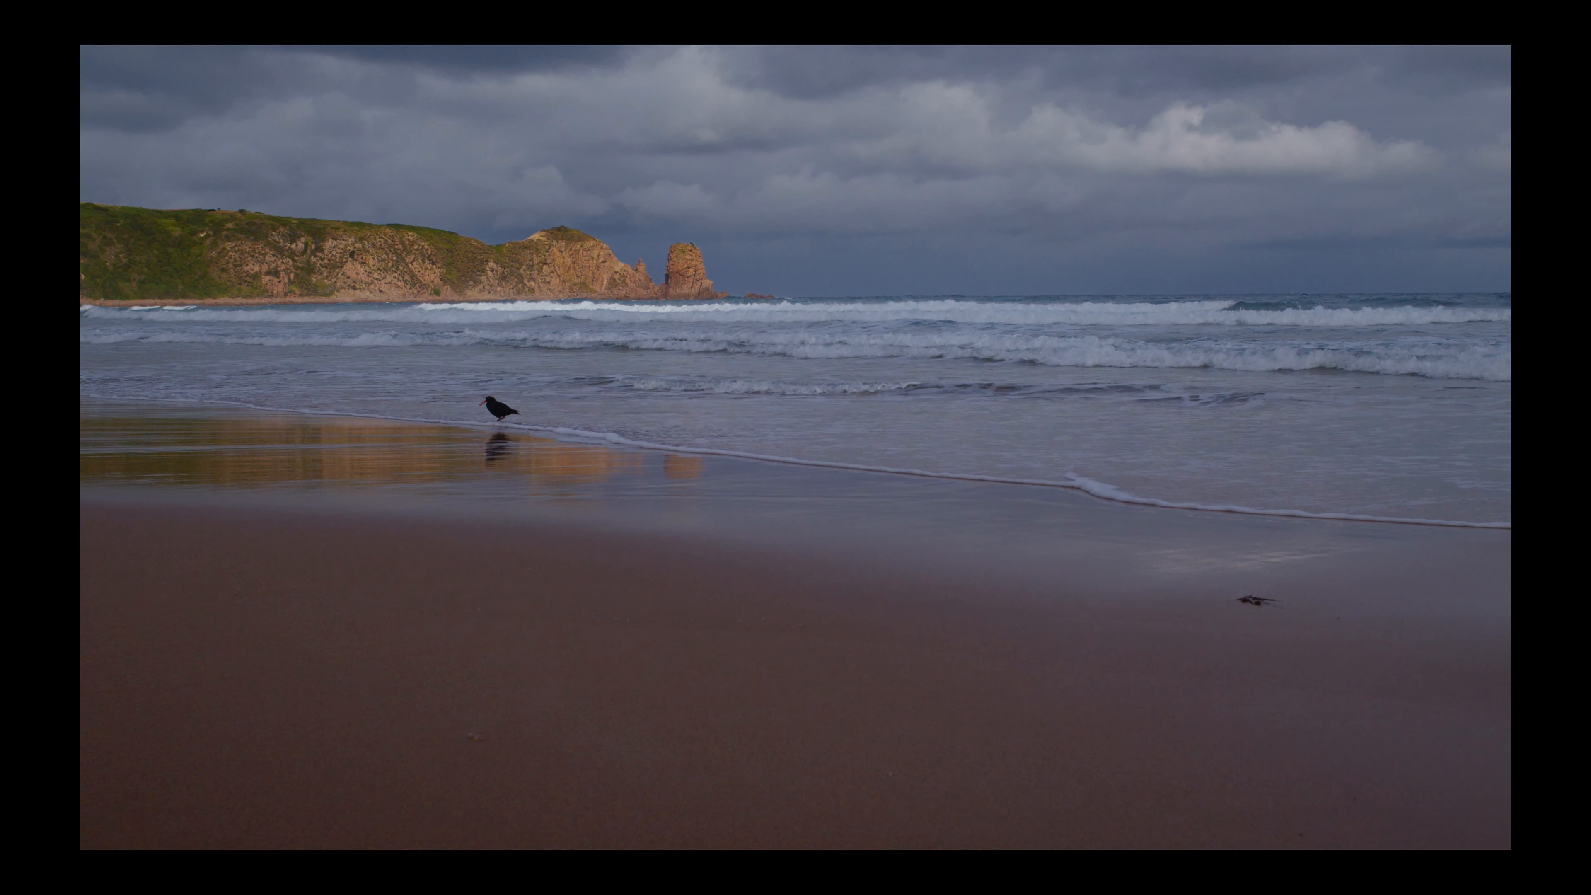
mouse_move(465, 569)
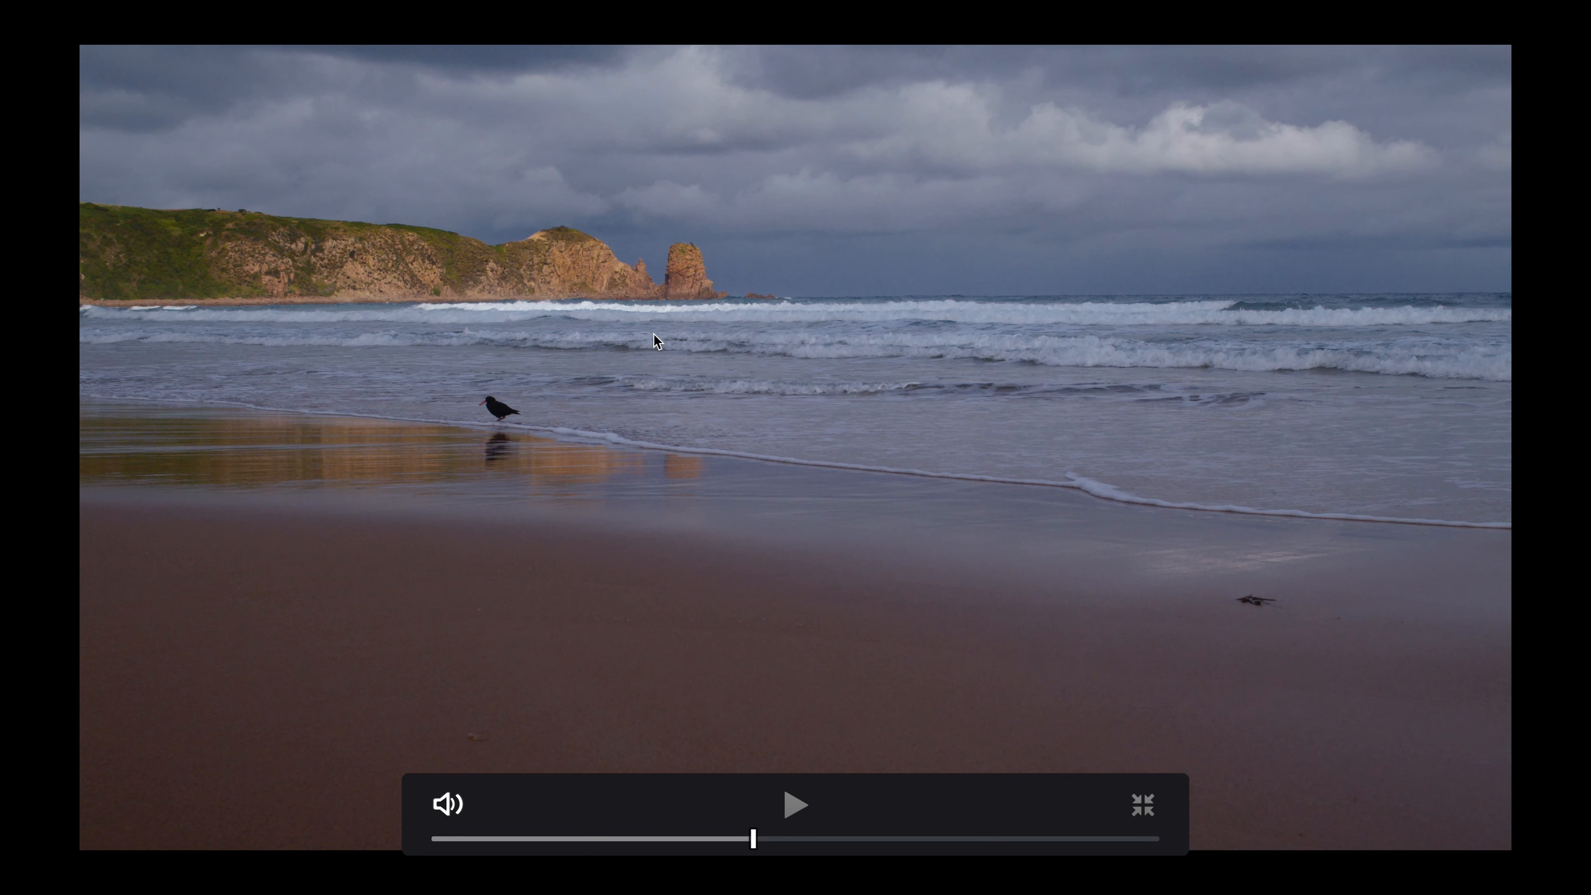
key("Escape")
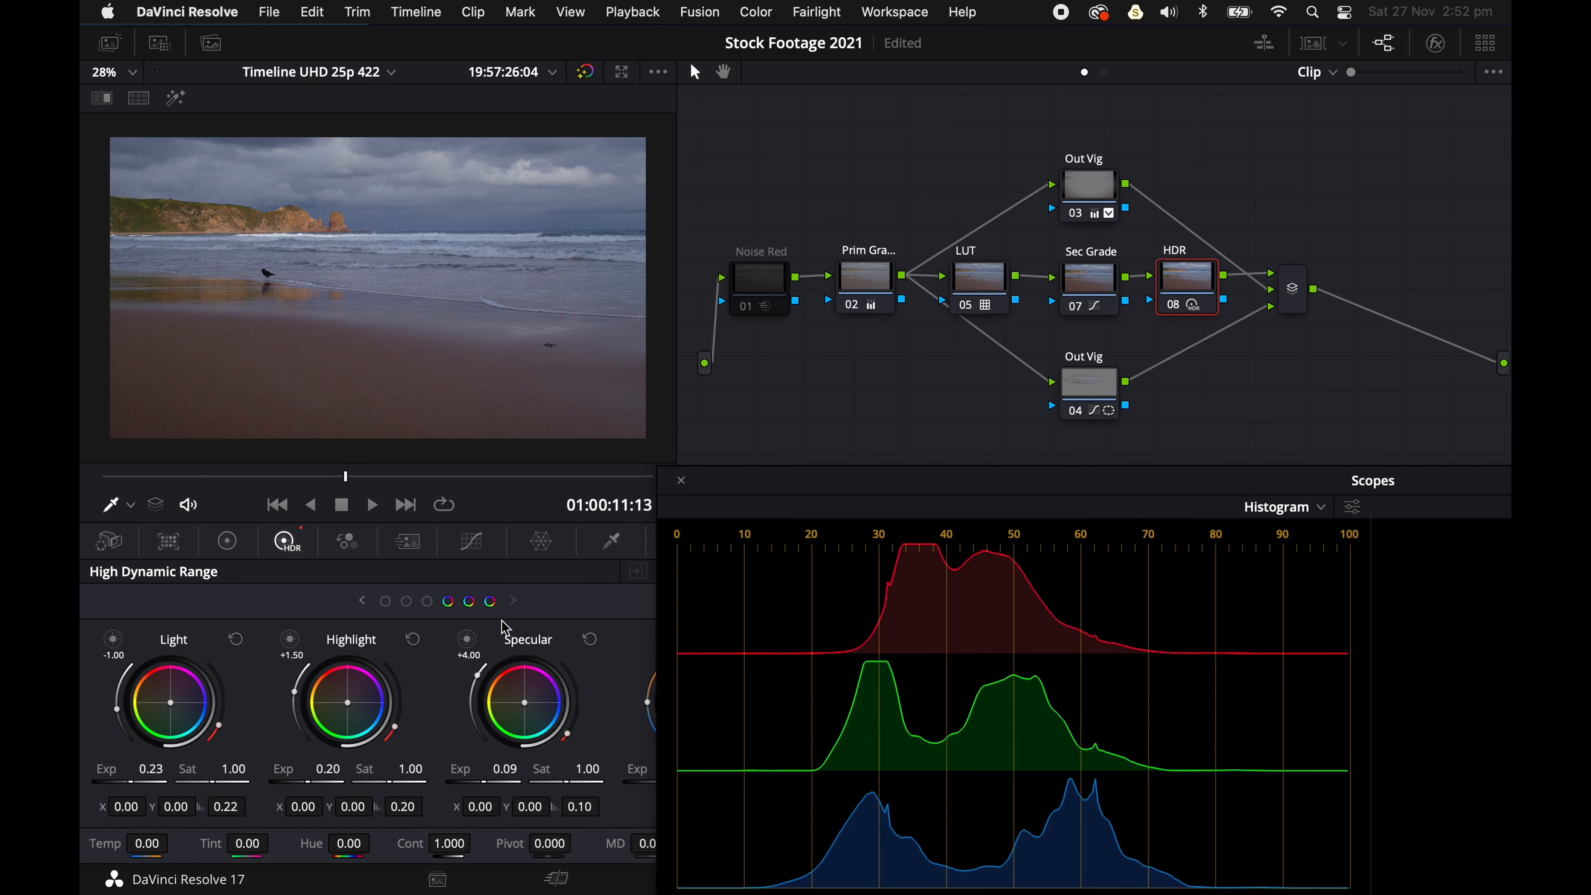
Bring up the Black, Dark and Shadow zone wheels of the HDR node and set the Shadow exposure to -0.05
left_click(406, 602)
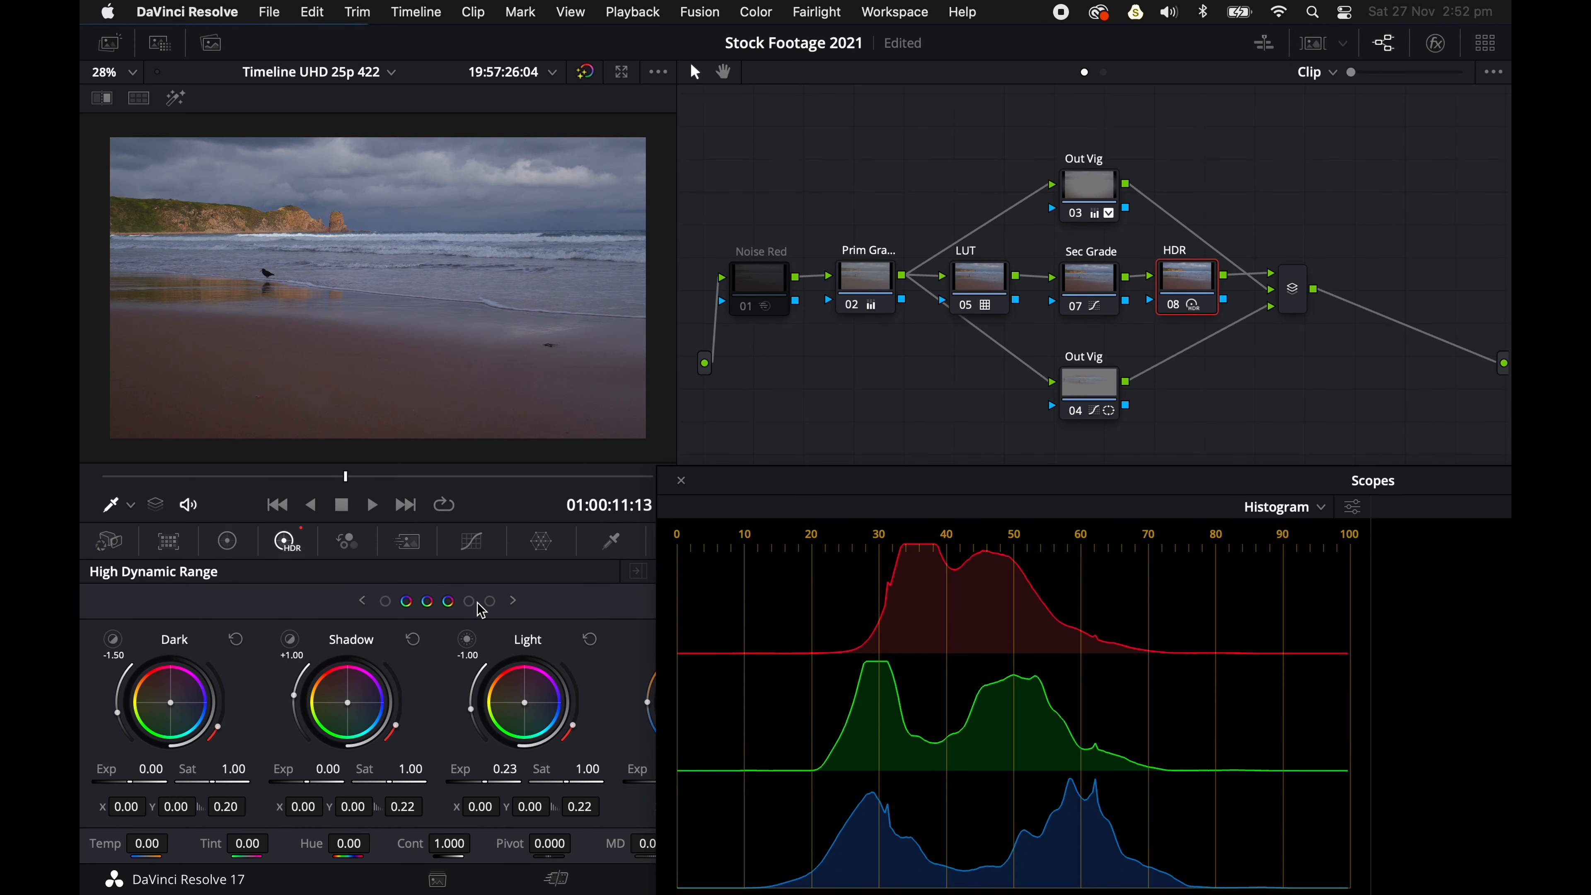
left_click(491, 603)
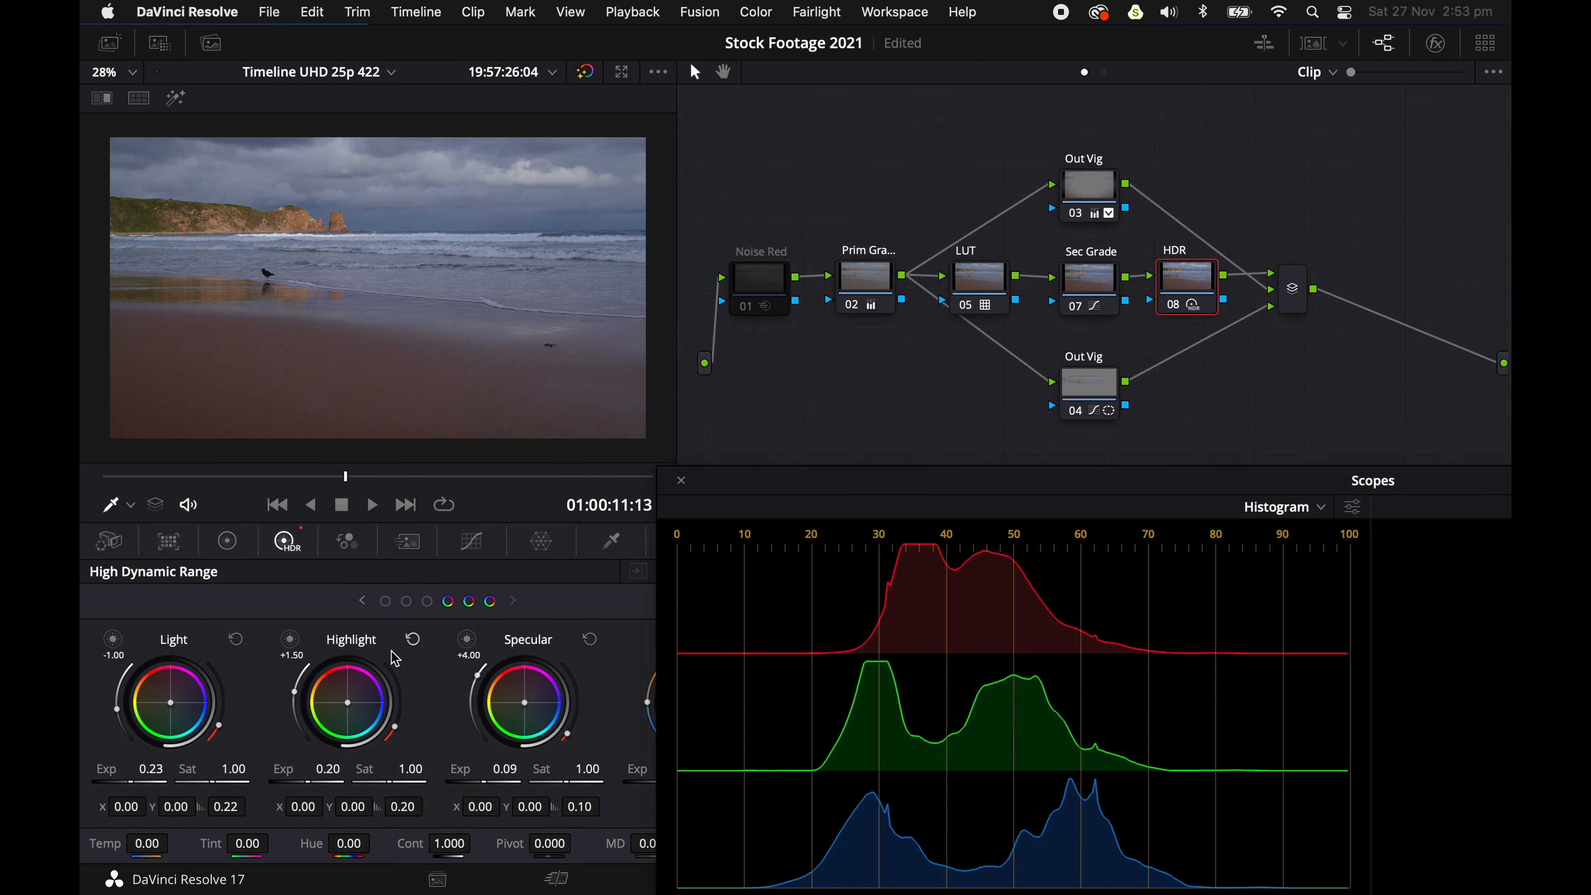
left_click(428, 601)
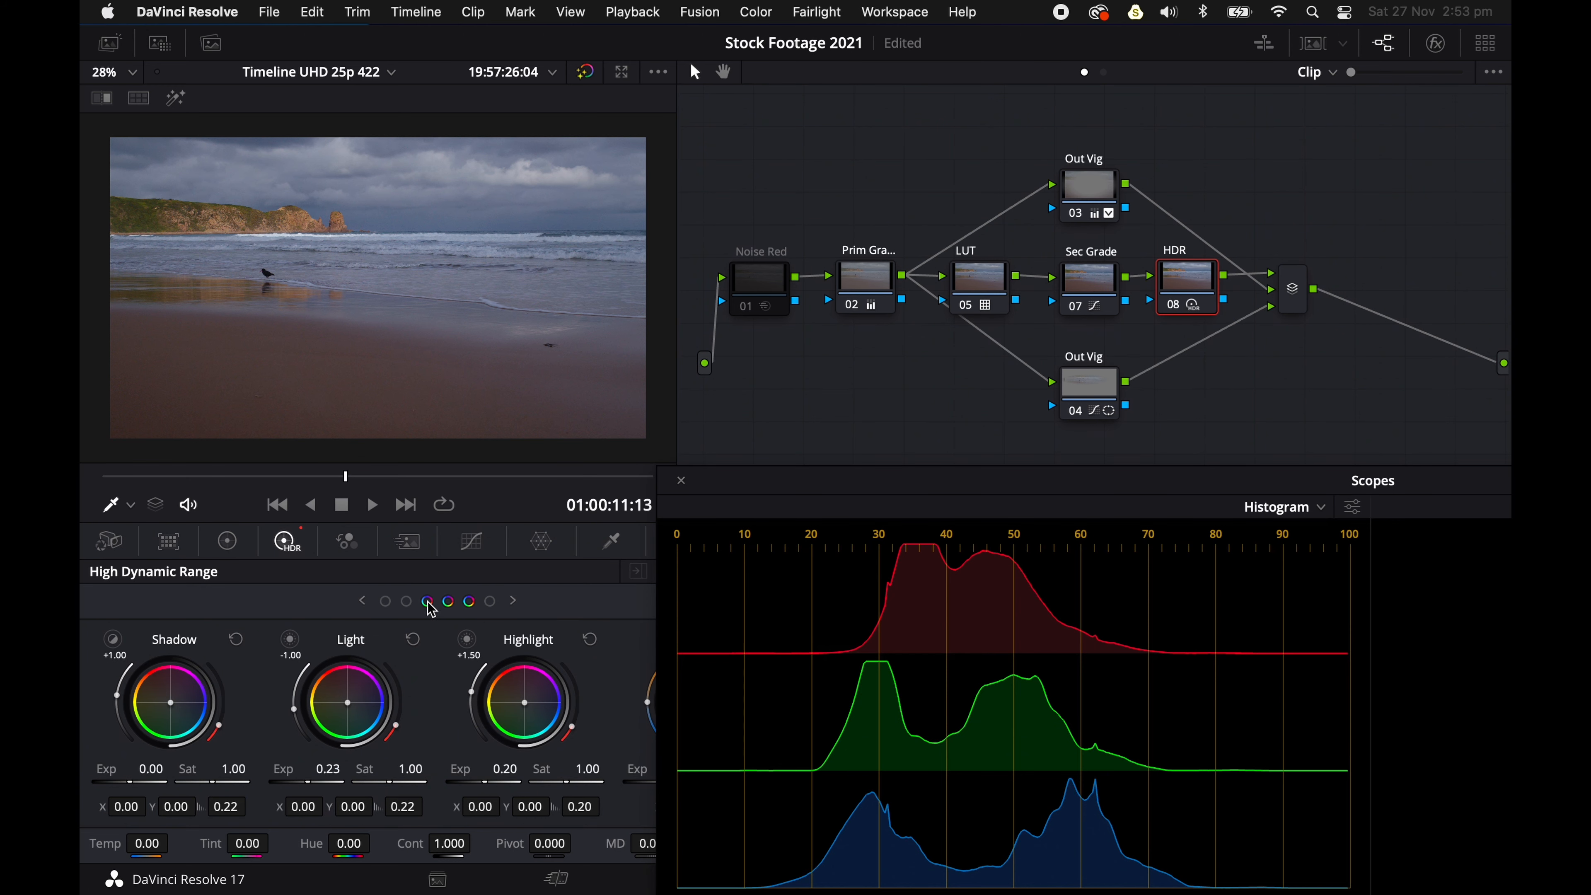
left_click(407, 602)
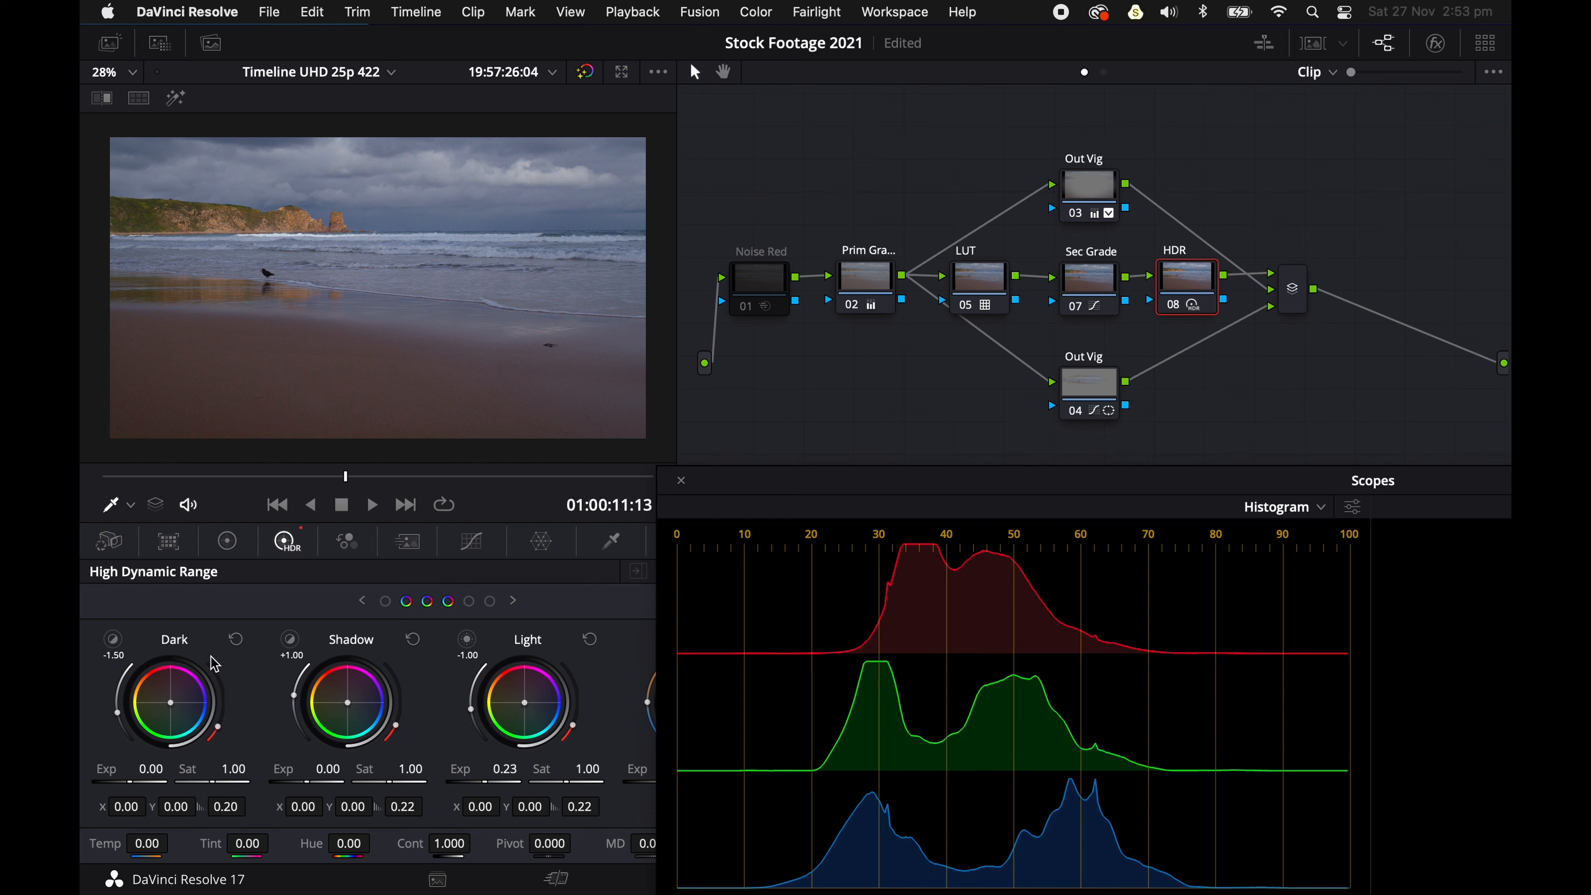
left_click(386, 602)
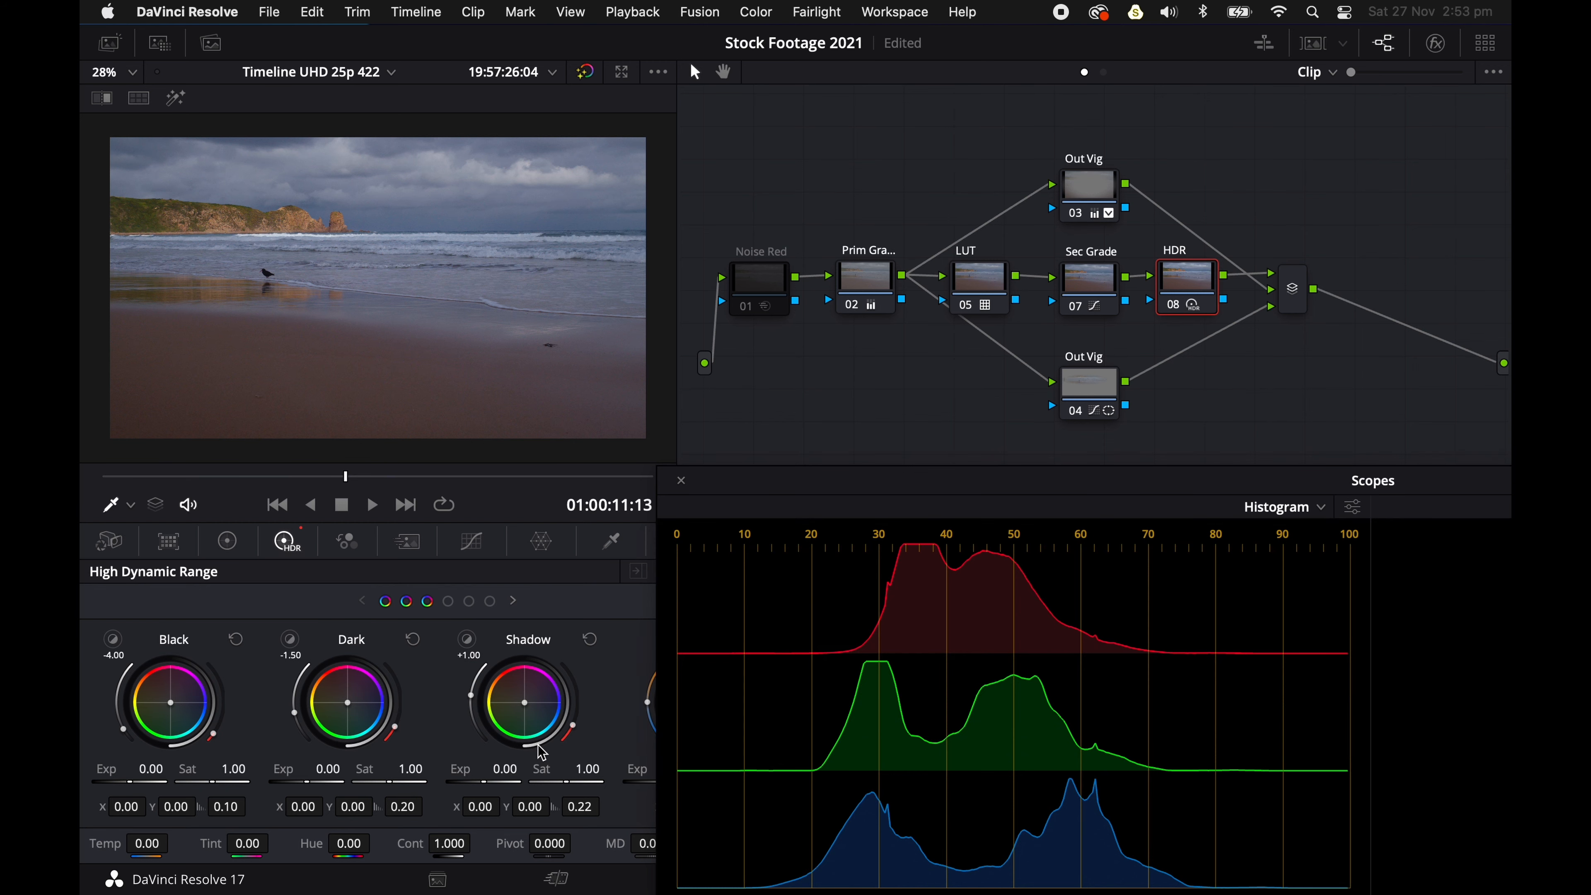
left_click_drag(495, 779, 471, 784)
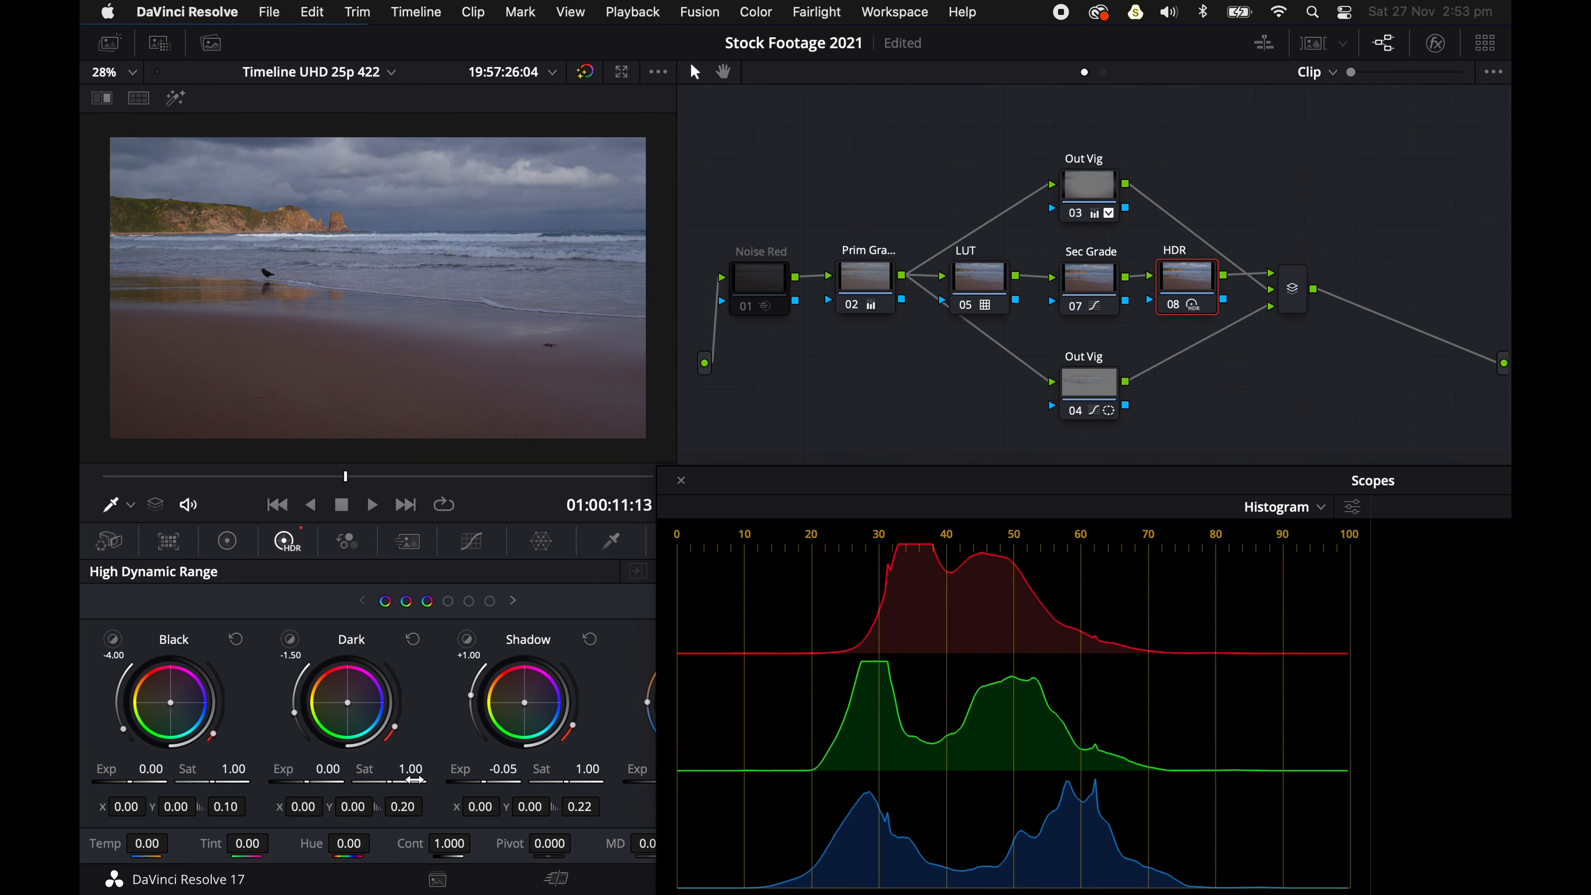
Test a Dark exposure of -0.61 on the HDR node and set the Shadow exposure to -0.03
left_click_drag(319, 777, 309, 781)
left_click_drag(323, 779, 119, 775)
left_click_drag(785, 446, 327, 787)
left_click_drag(503, 780, 457, 772)
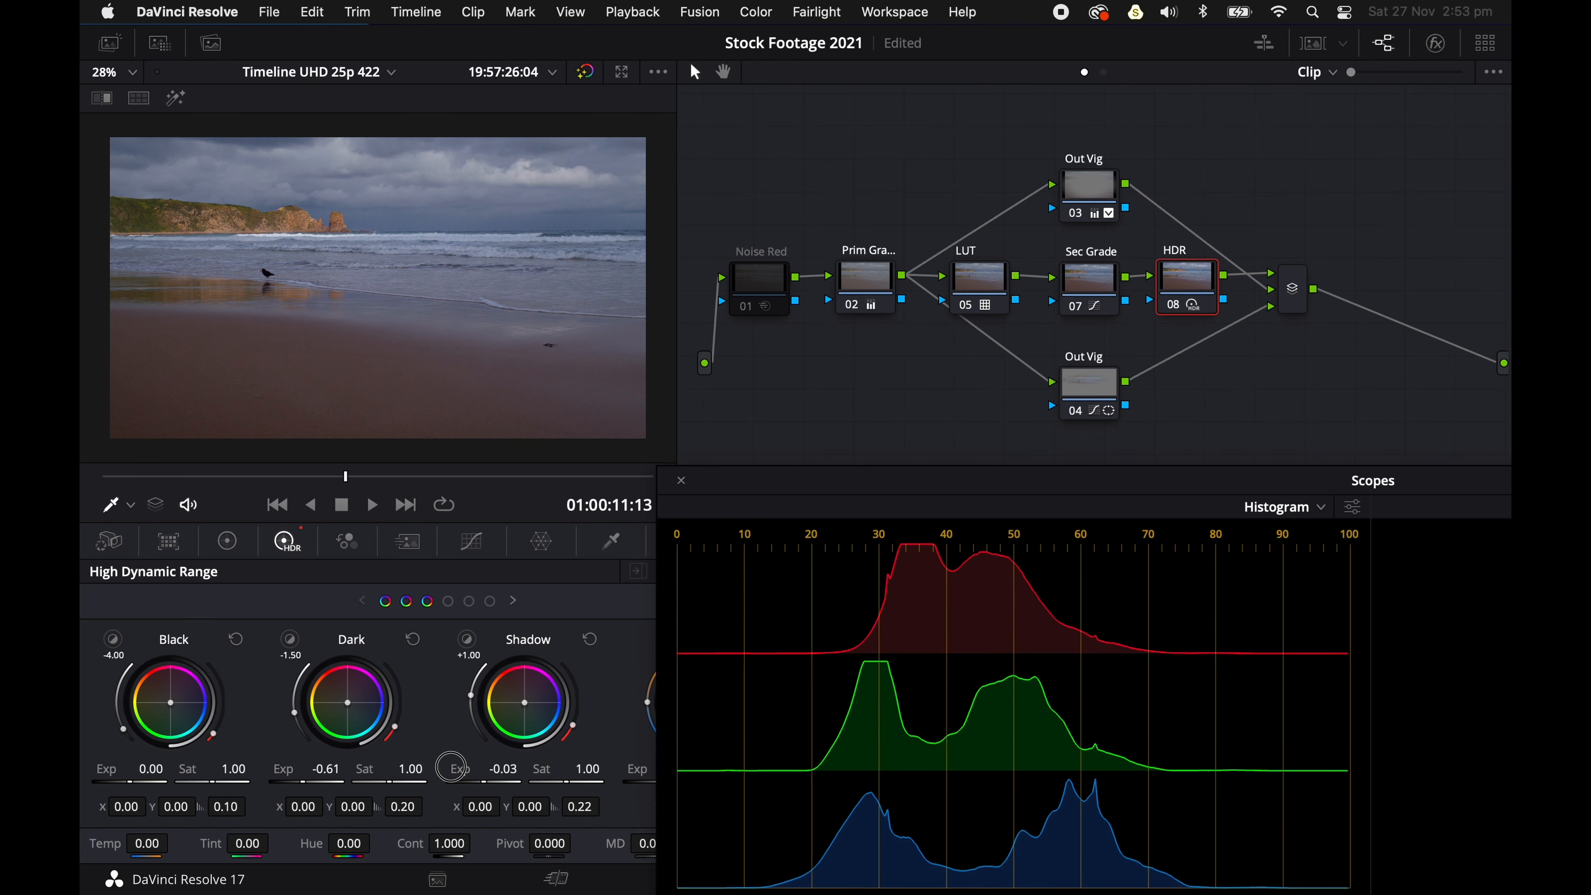
Bring the Dark exposure back to about -0.10 on the HDR node and fine-tune the Shadow exposure
left_click_drag(320, 783, 524, 749)
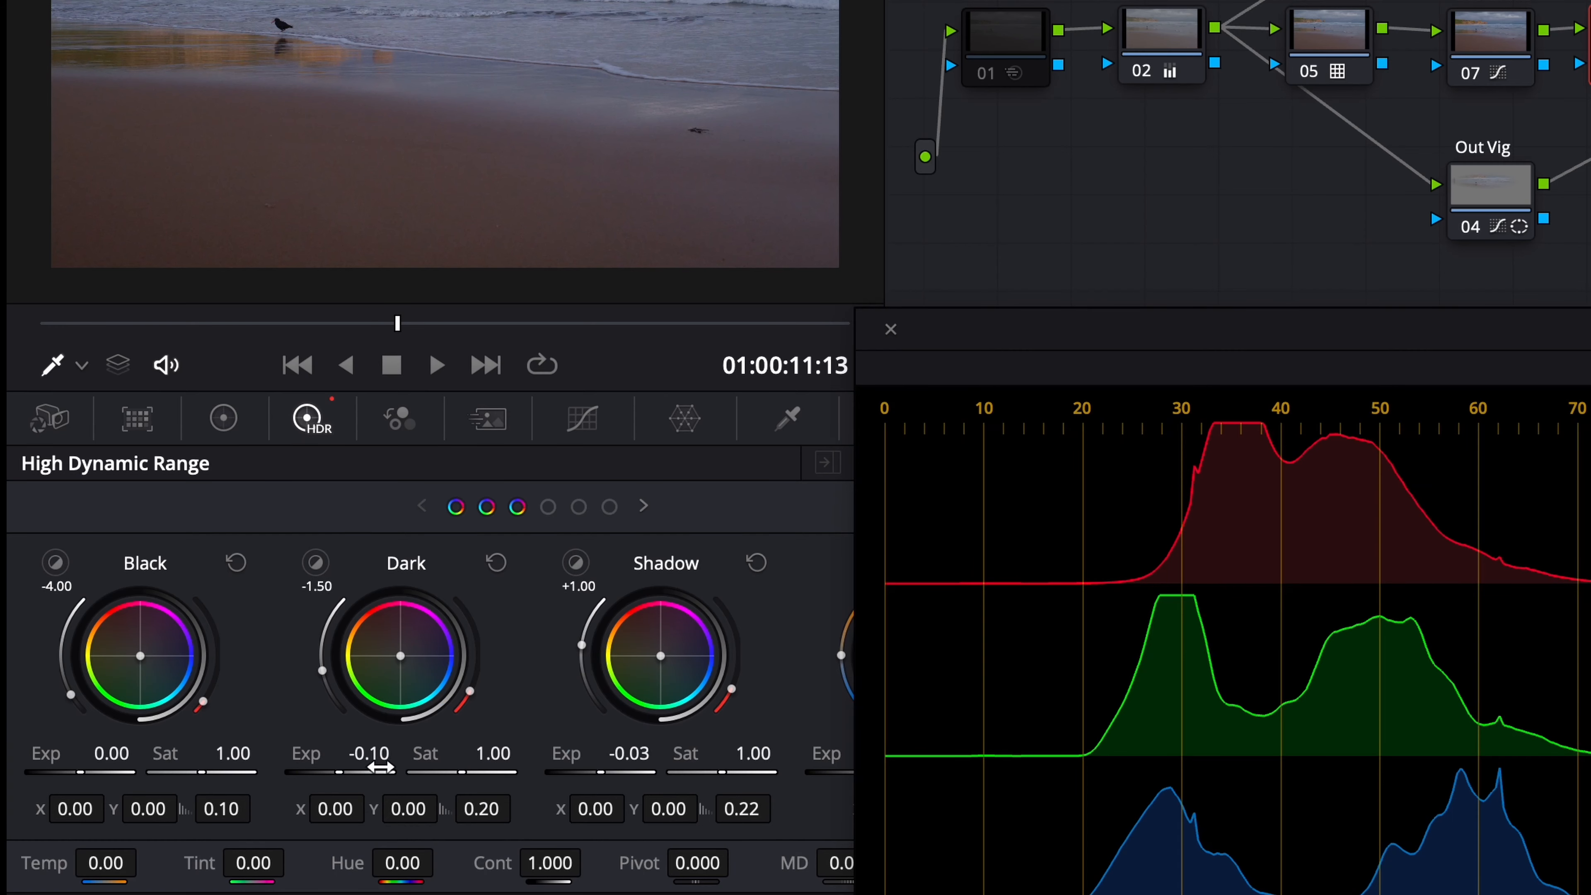
left_click_drag(323, 766, 368, 764)
left_click_drag(631, 762, 629, 766)
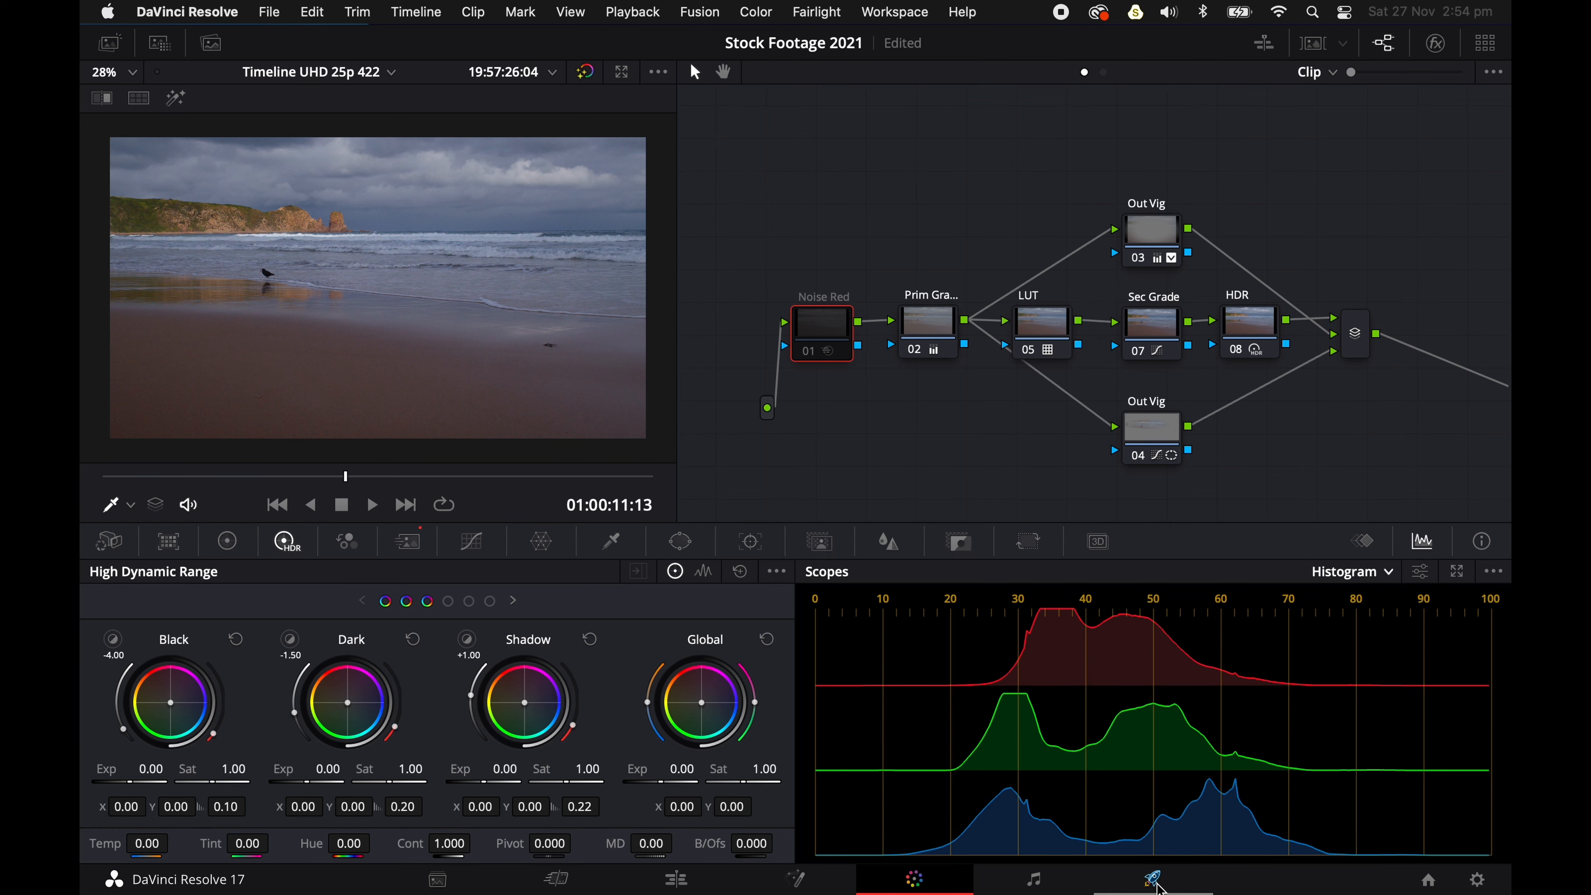
Select the Noise Red node in the node graph
left_click_drag(830, 322, 831, 316)
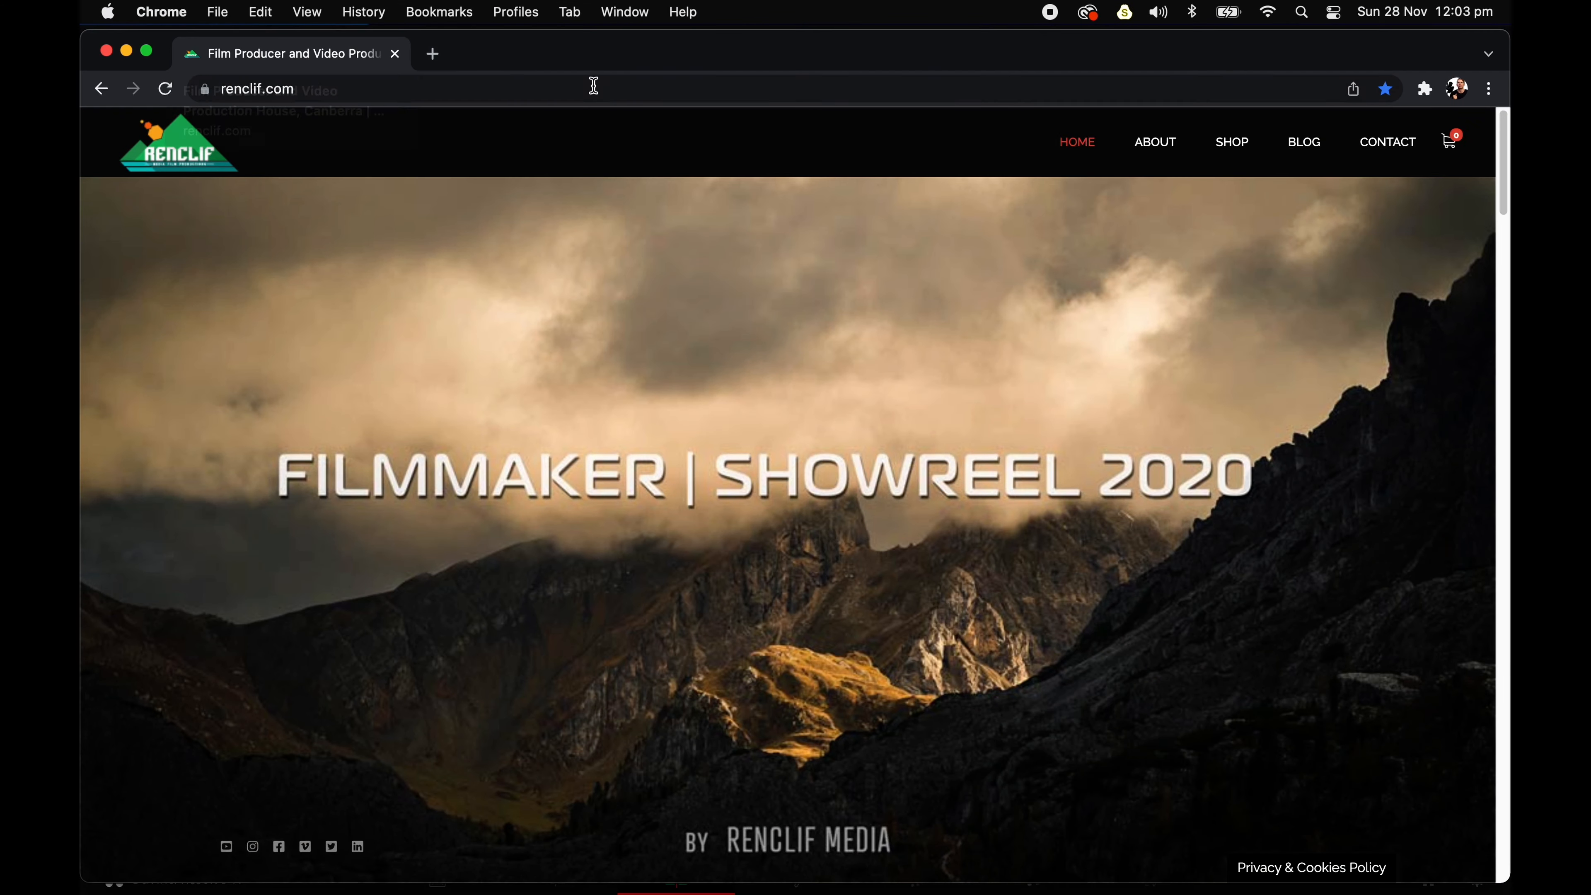
Switch to Chrome and, in the renclif.com shop, open and look through the free Davinci Resolve 17 Shortcut Keys PDF product page
left_click(1234, 147)
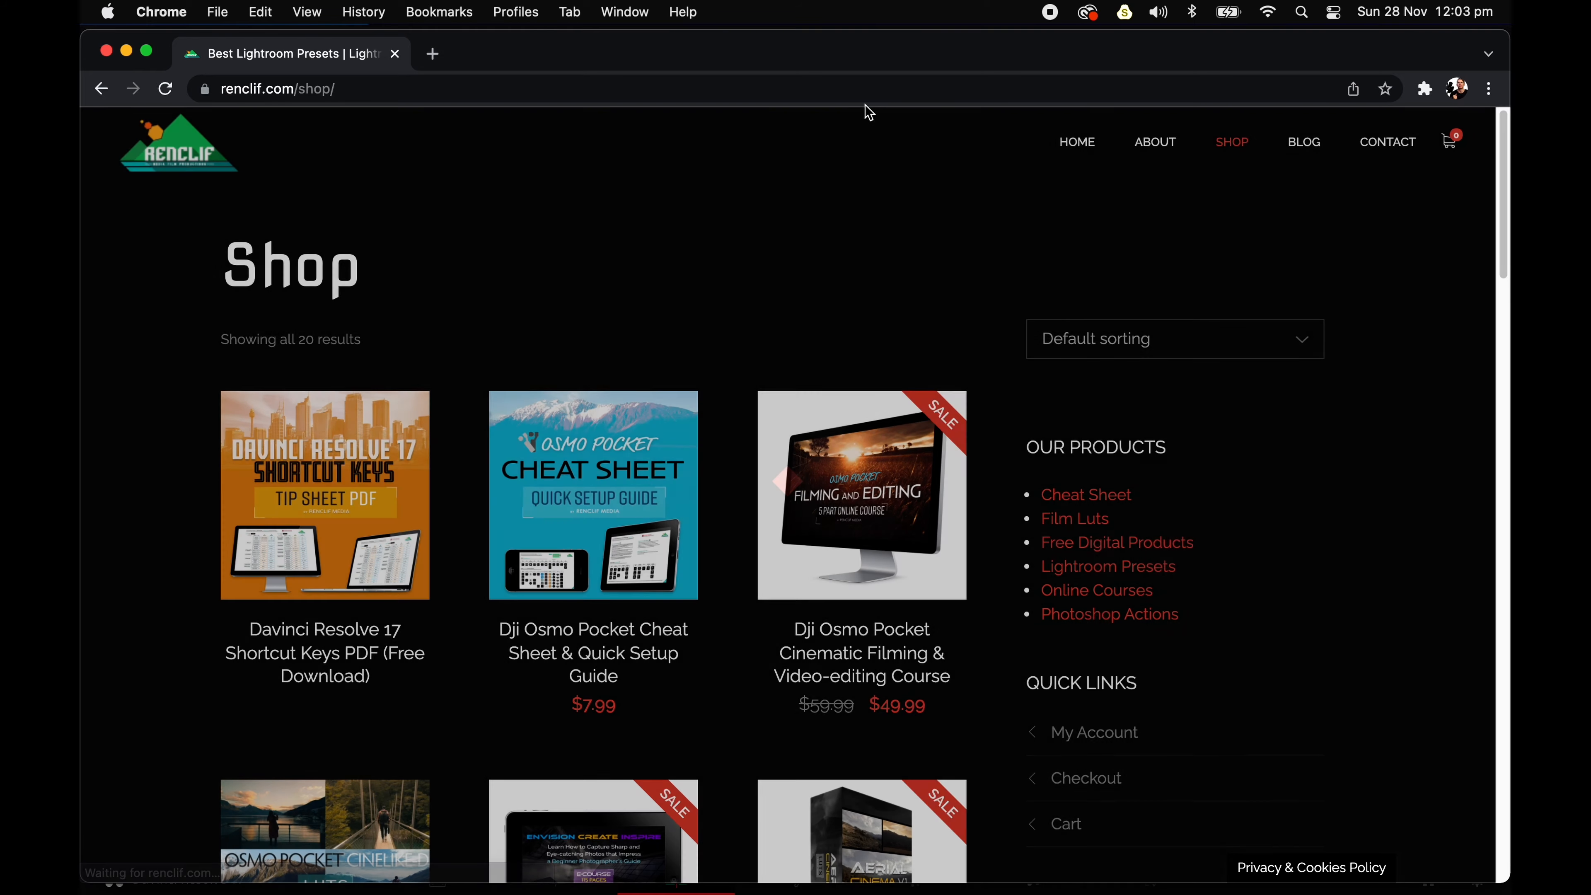
scroll(1497, 187, "down", 3)
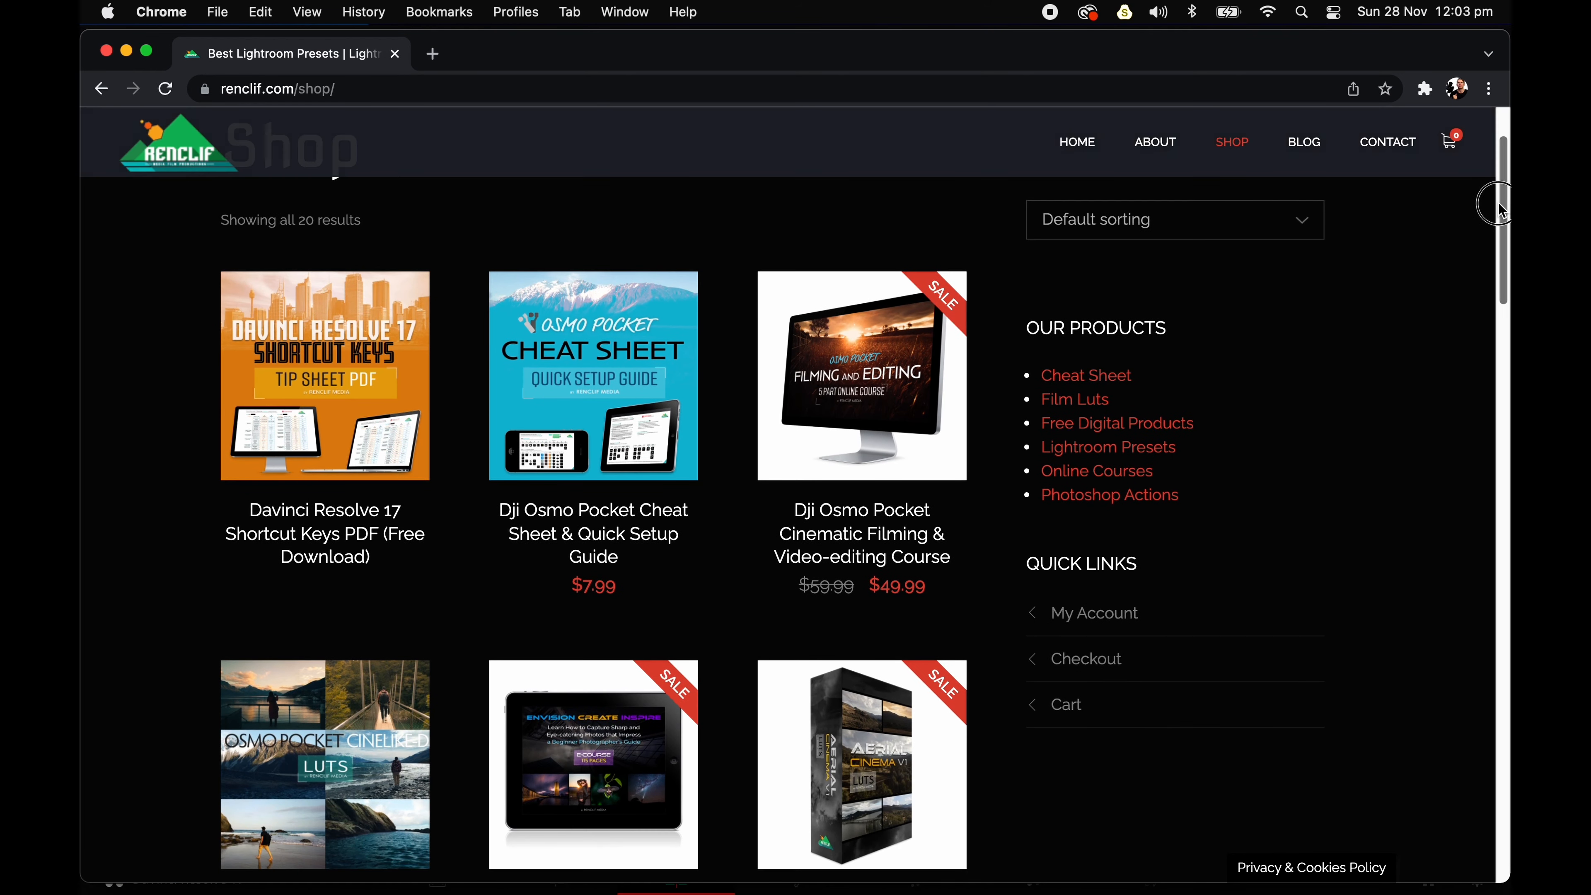
left_click(326, 371)
scroll(1501, 326, "down", 10)
left_click_drag(1501, 326, 1481, 216)
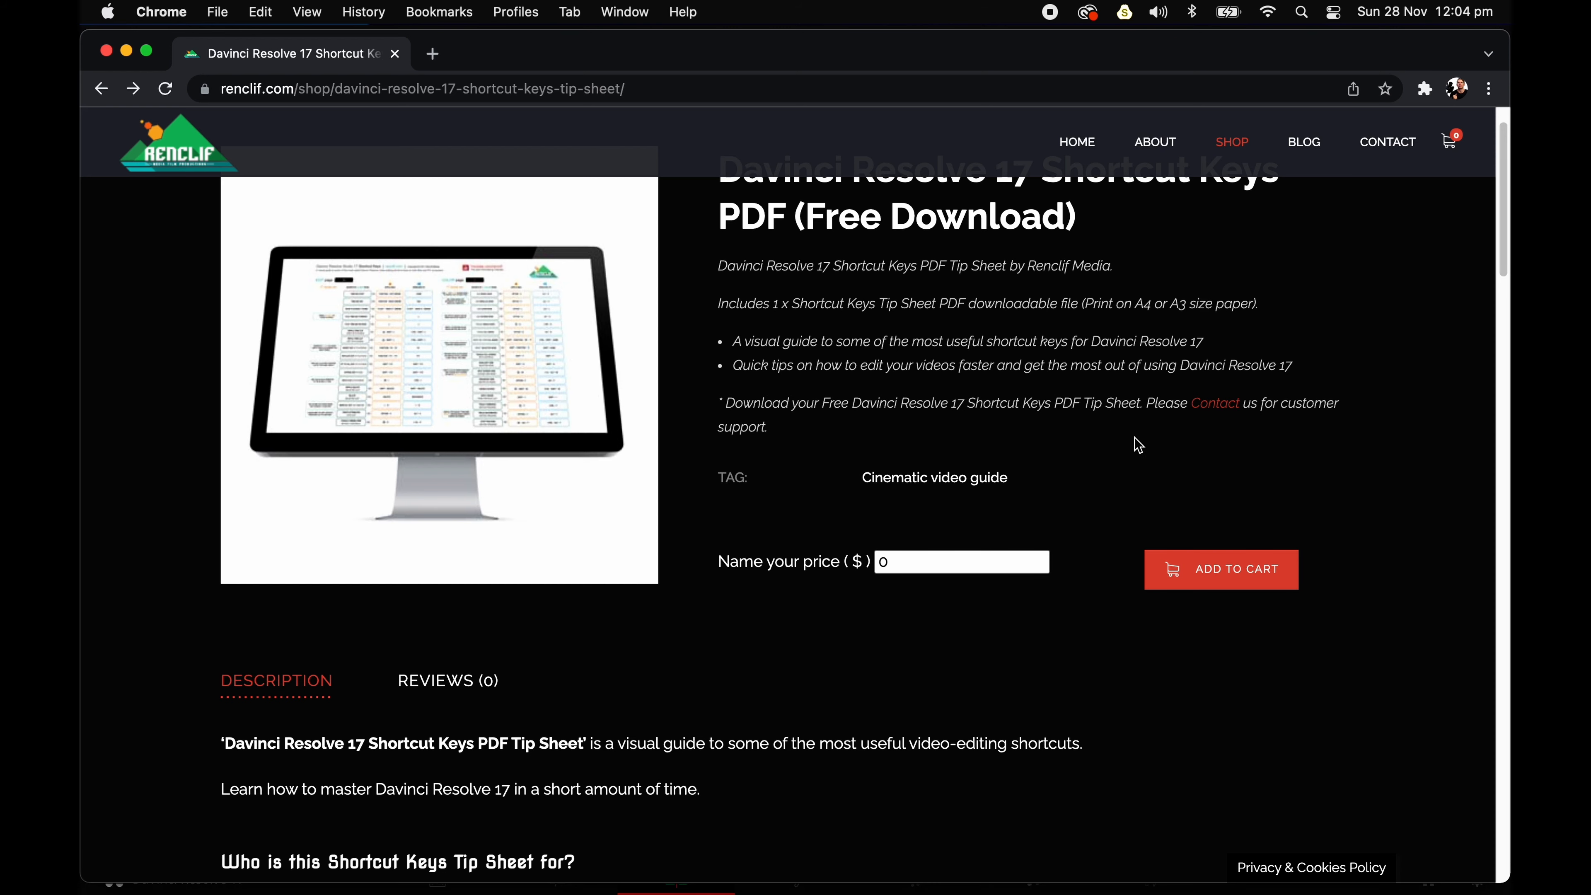
Add the Davinci Resolve 17 Shortcut Keys PDF to the shopping cart
left_click(1210, 569)
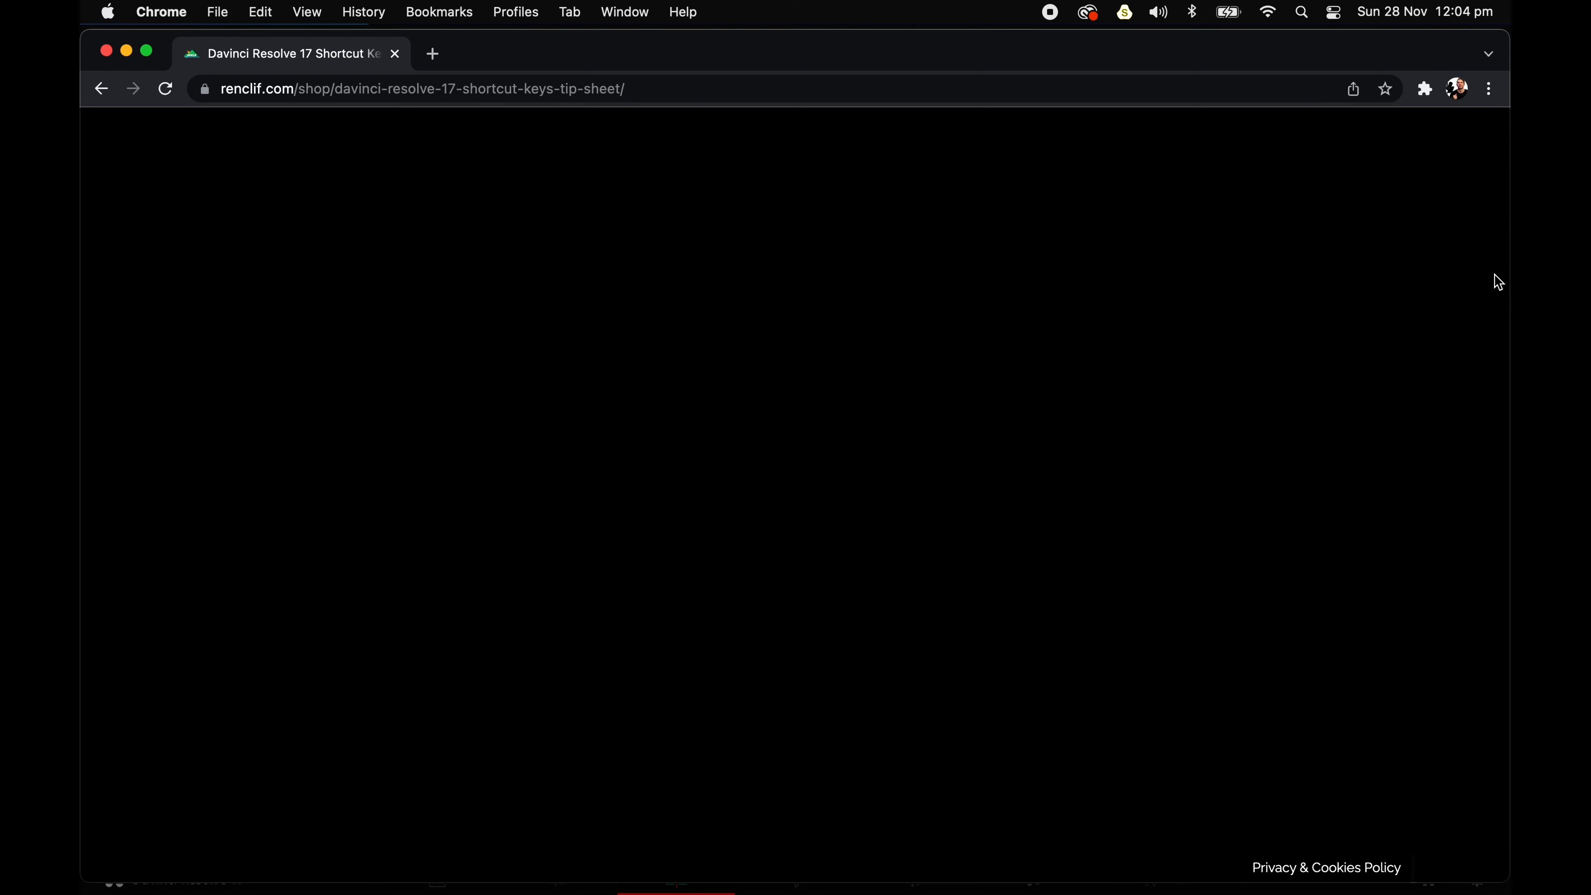
left_click(1258, 244)
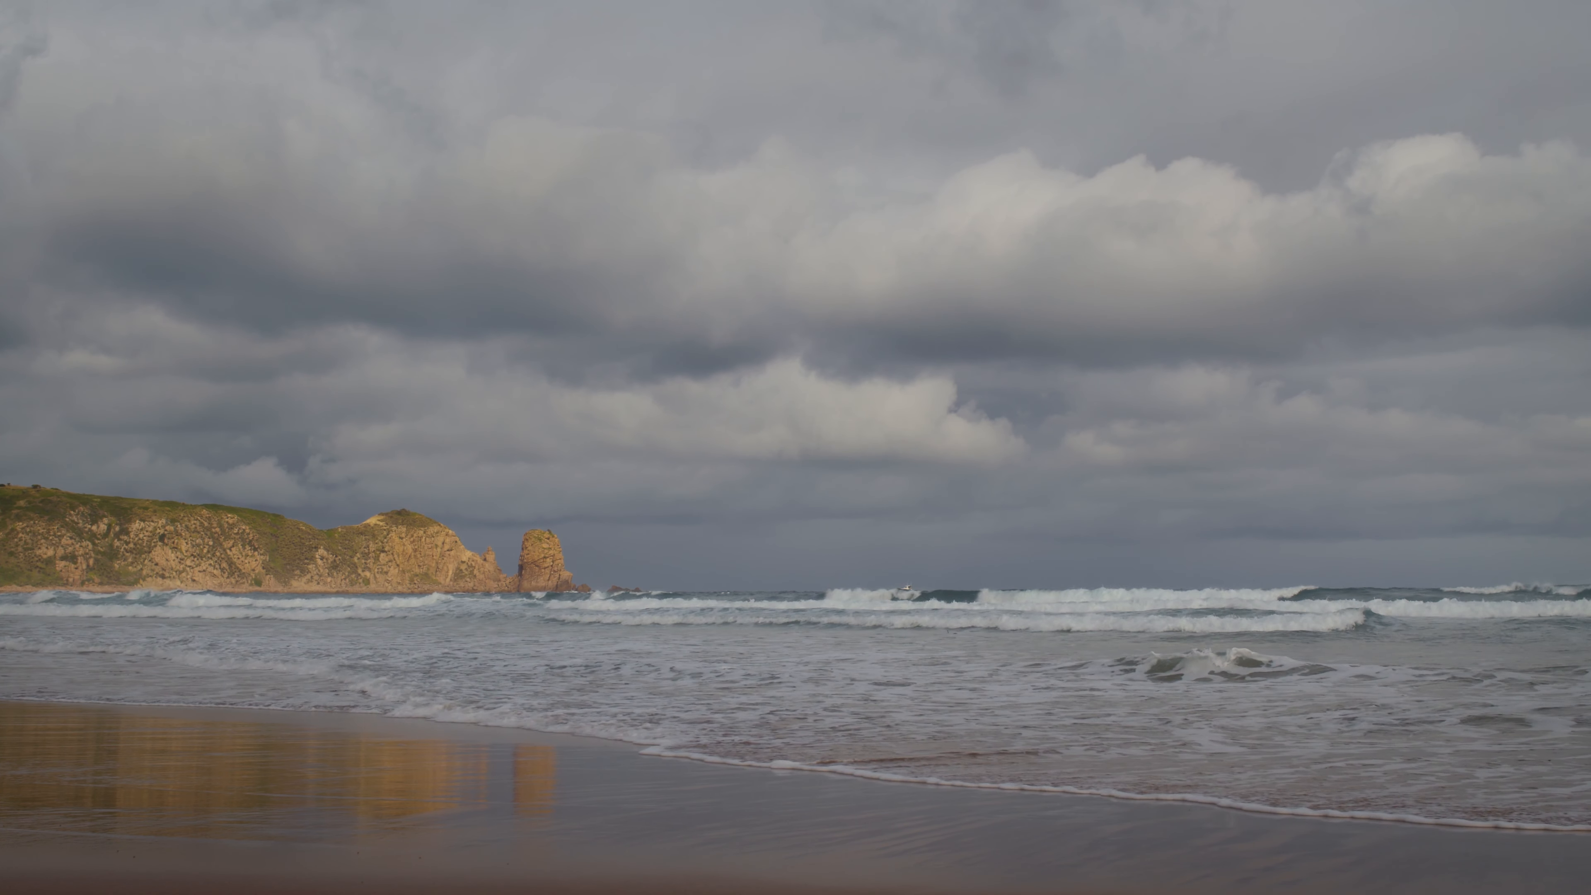